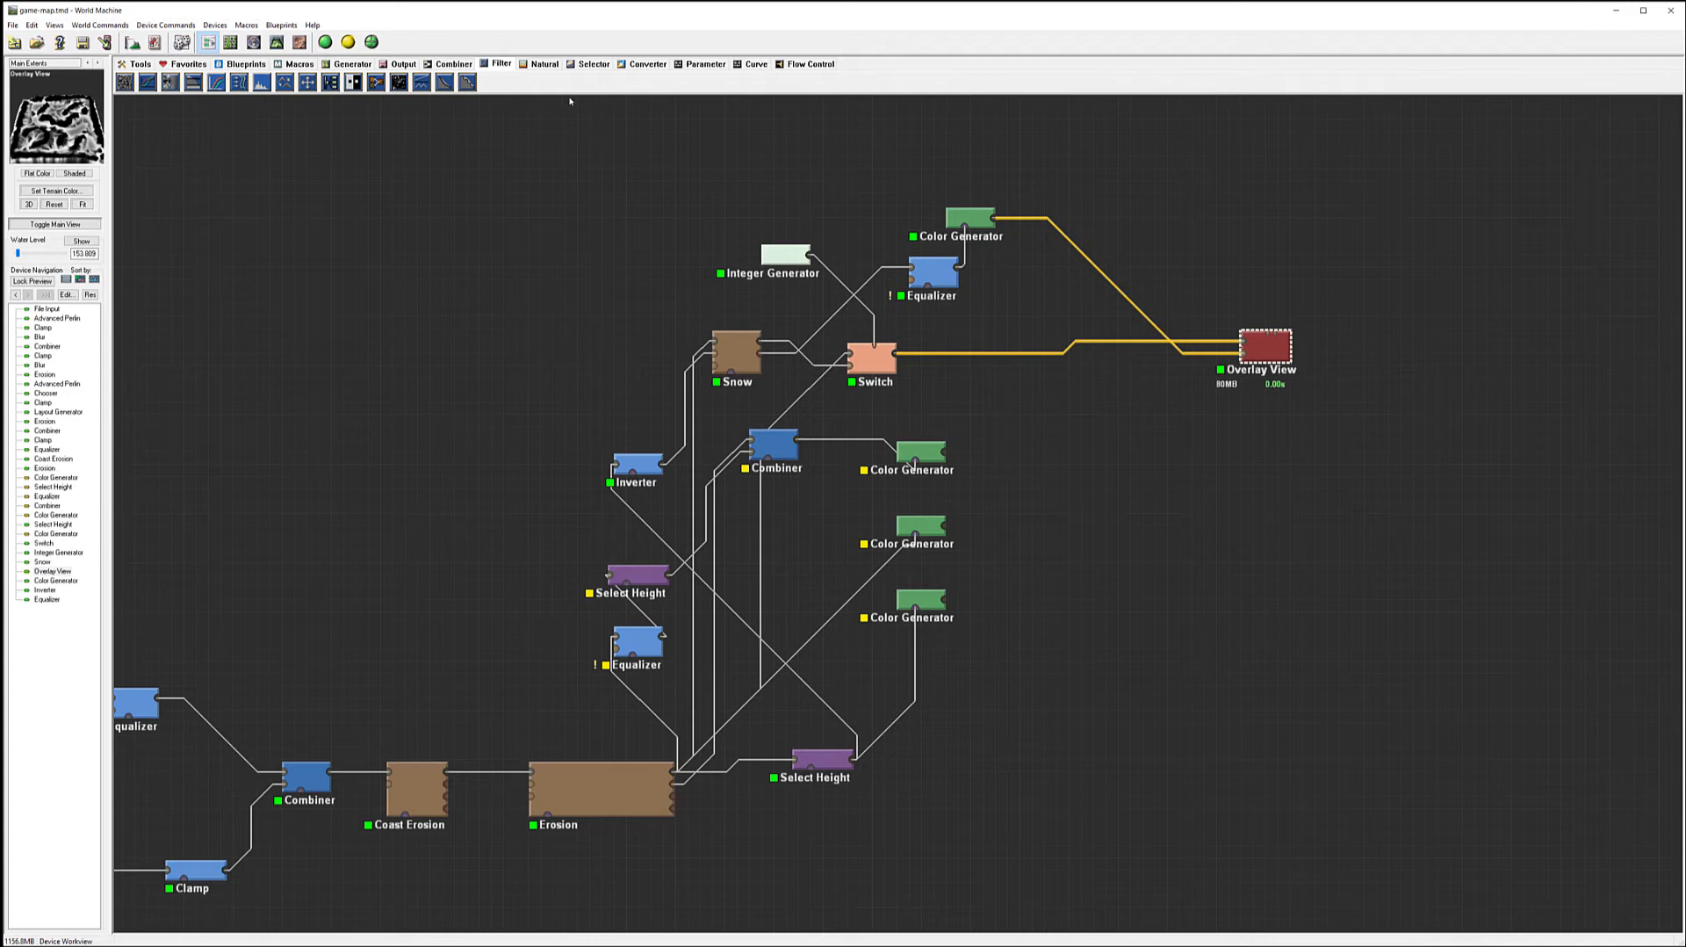
click(350, 63)
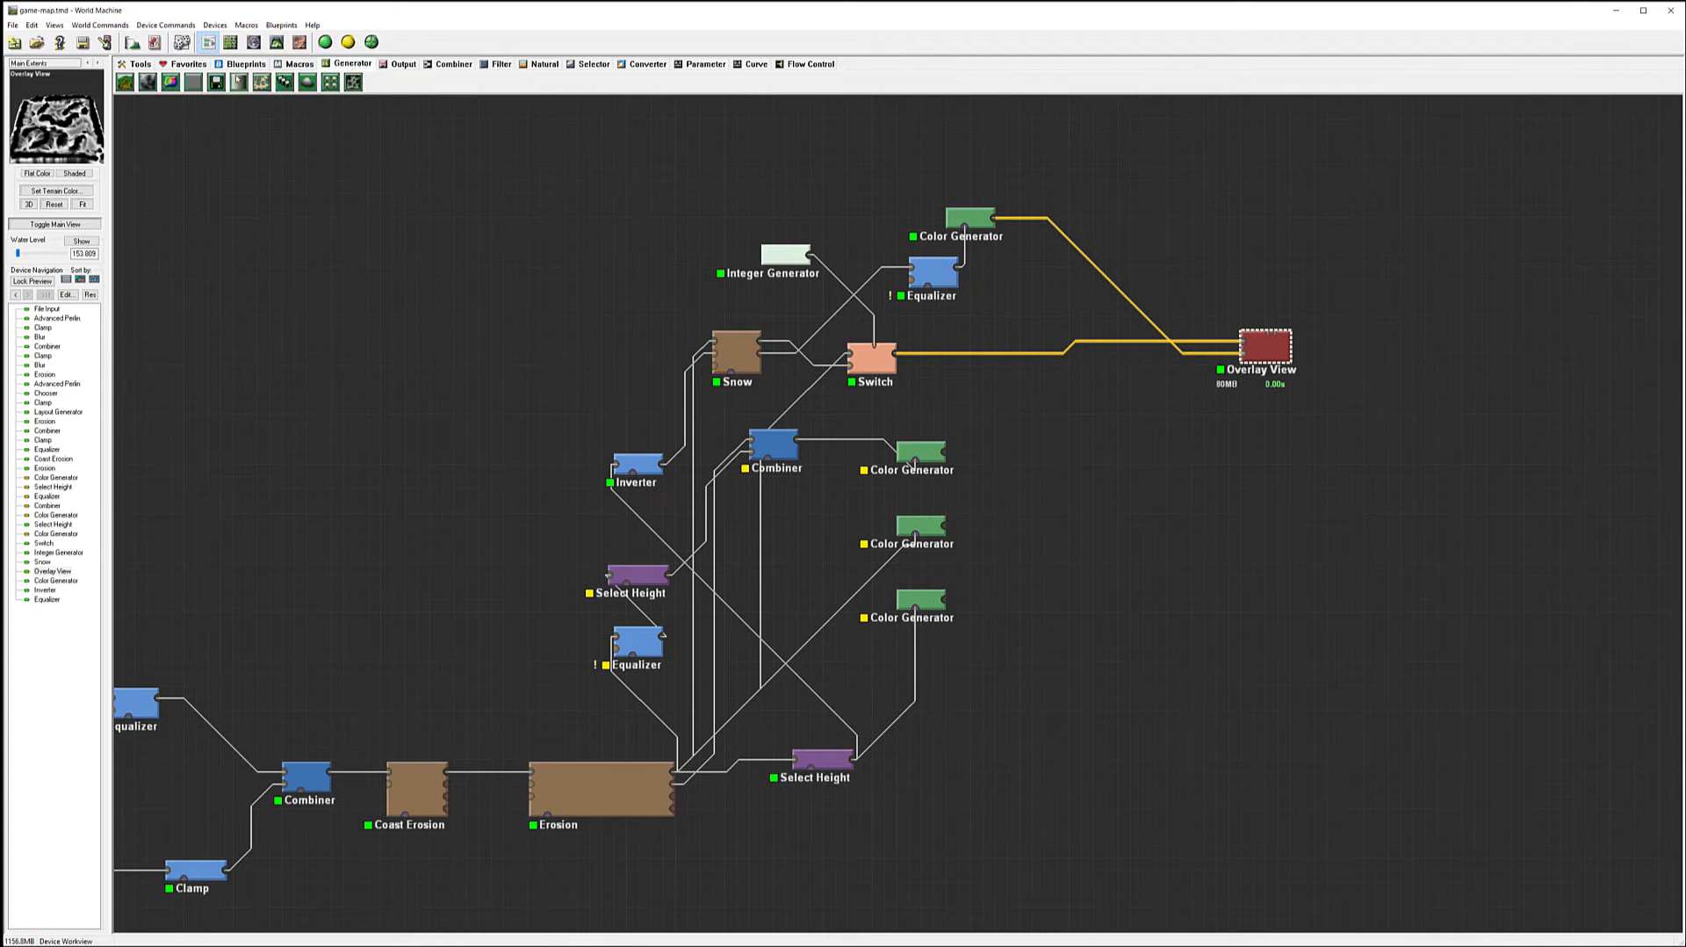
click(239, 82)
click(761, 180)
click(763, 185)
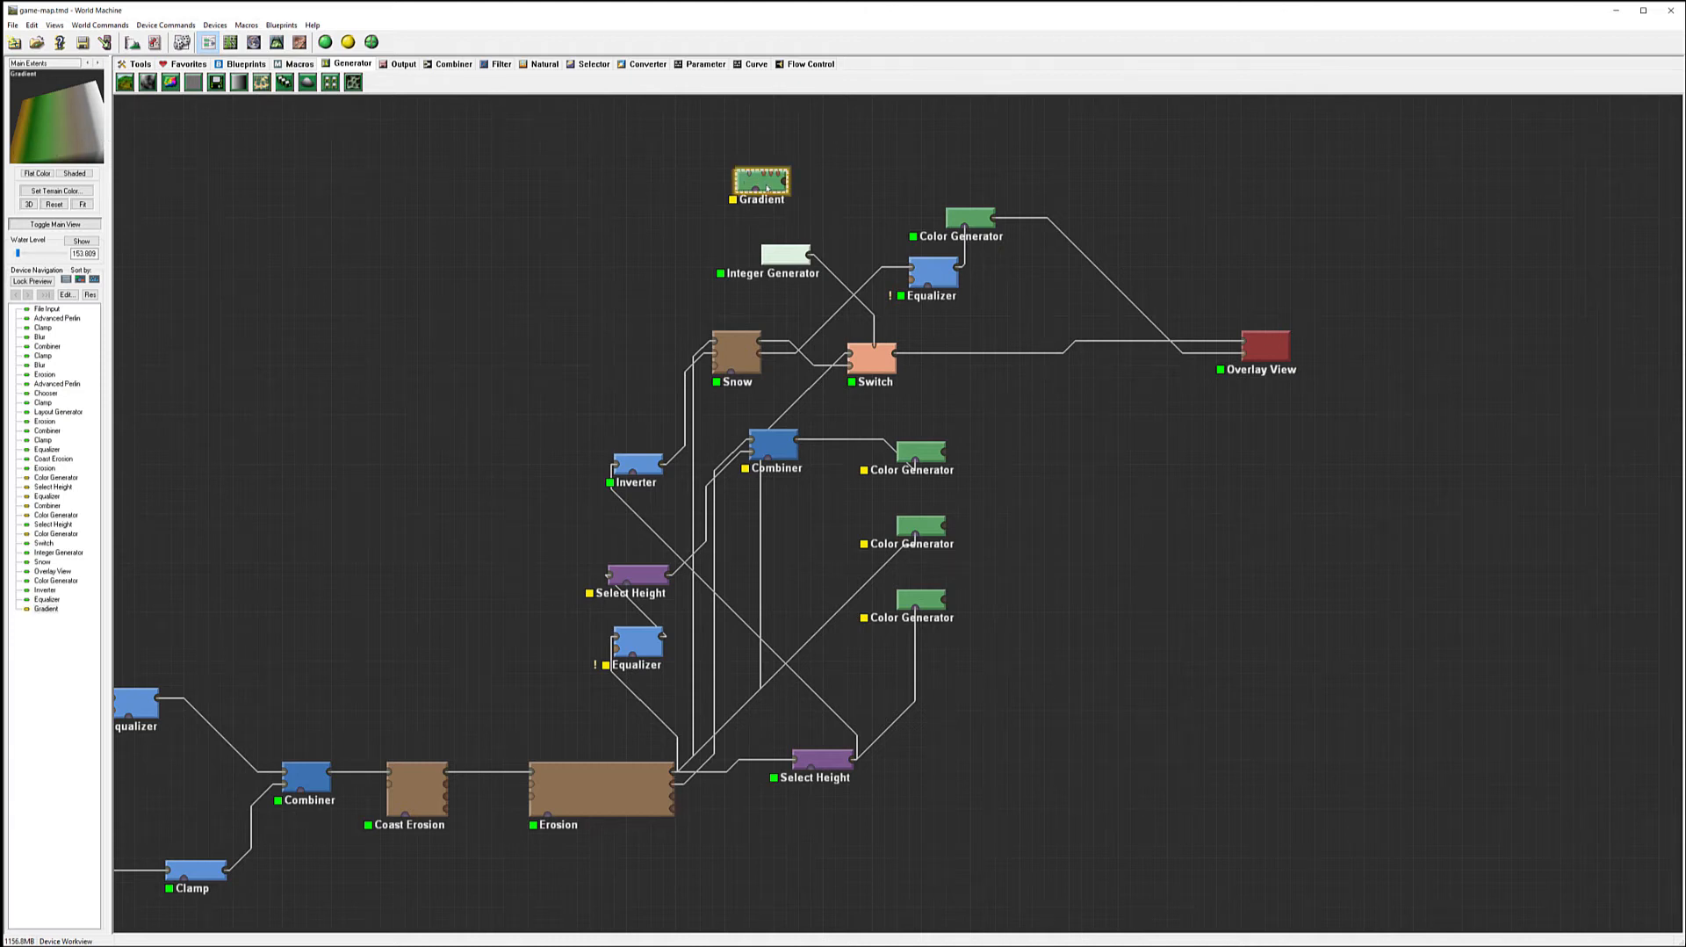
double_click(767, 187)
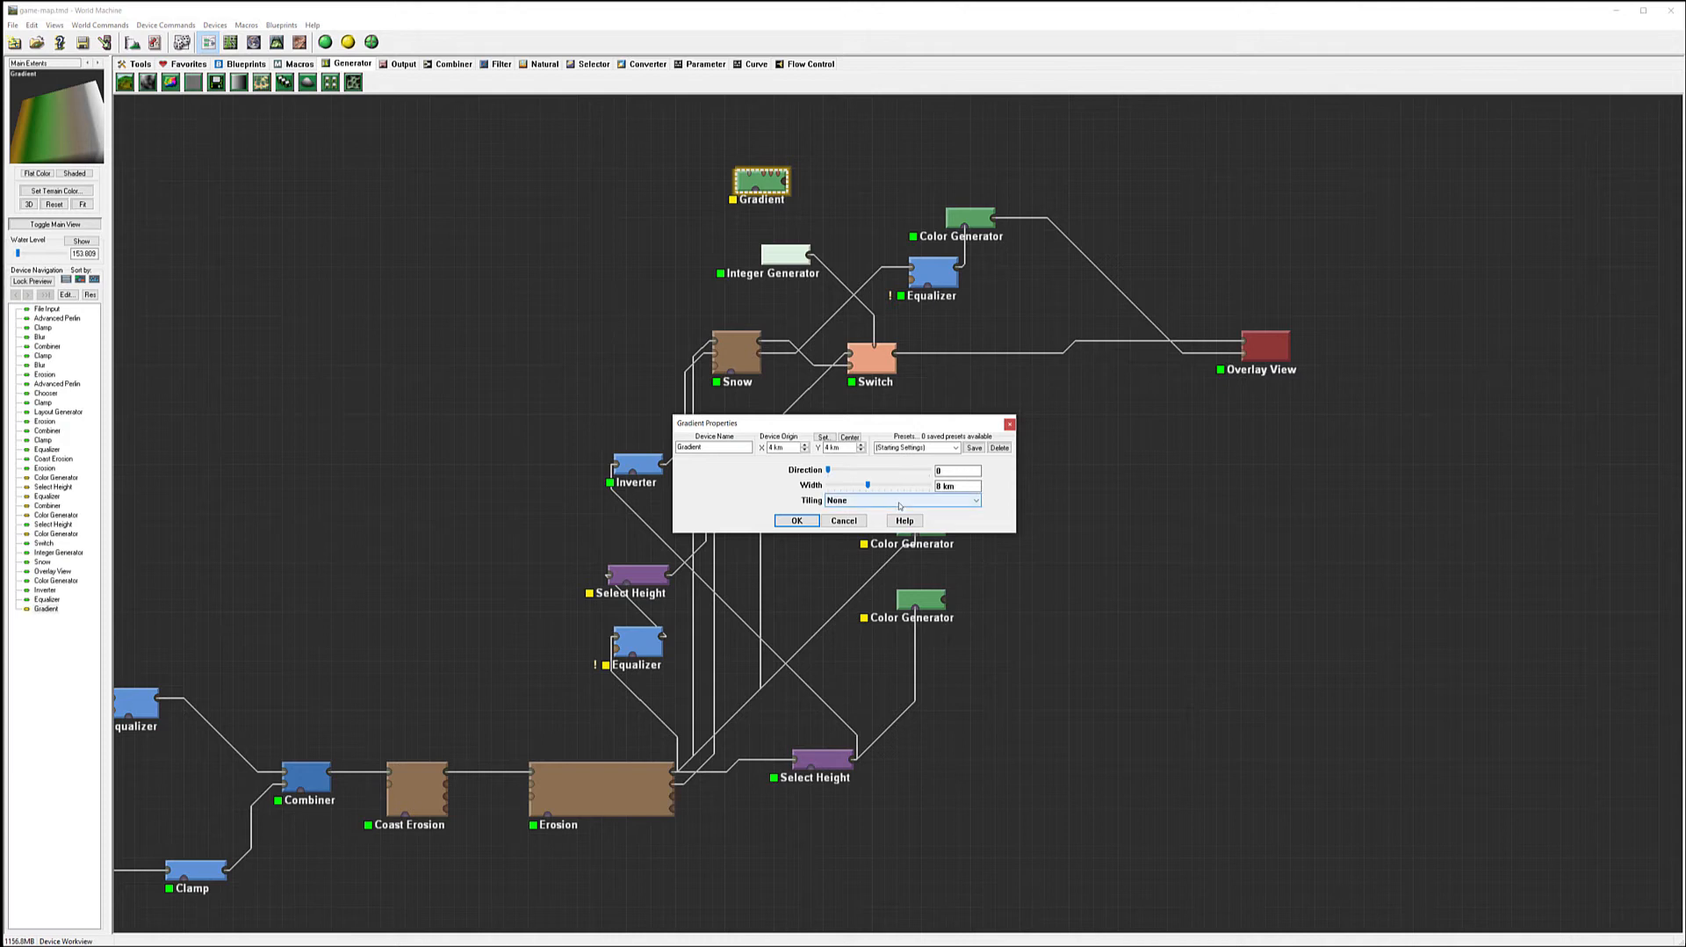
click(843, 521)
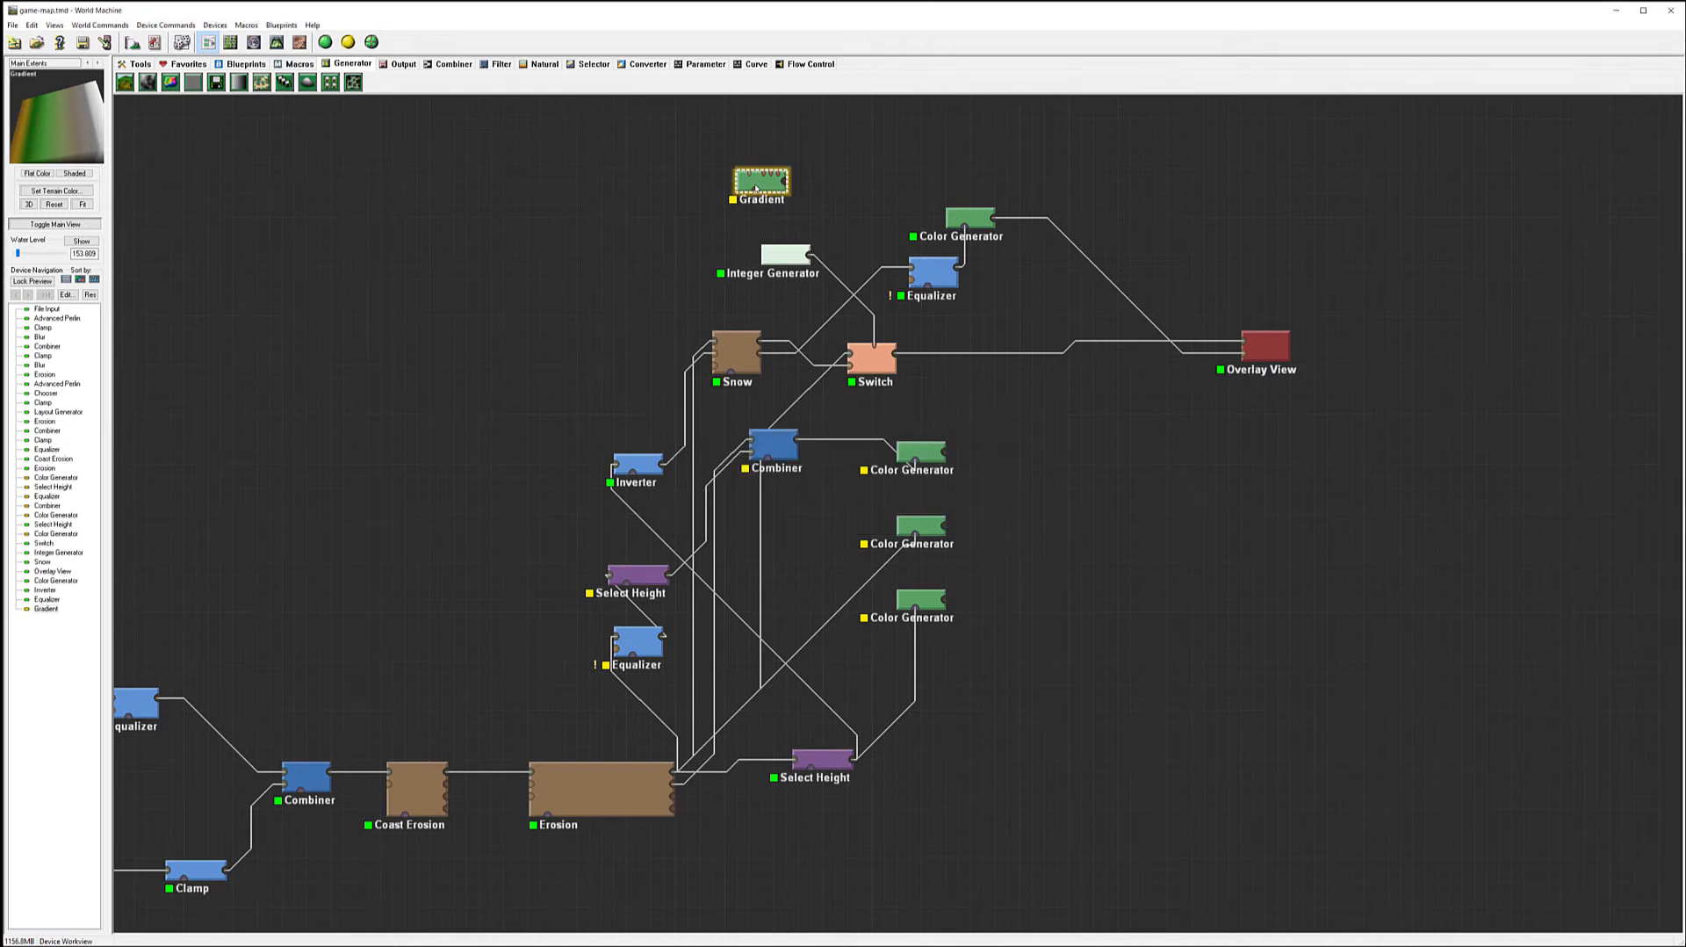
key(Delete)
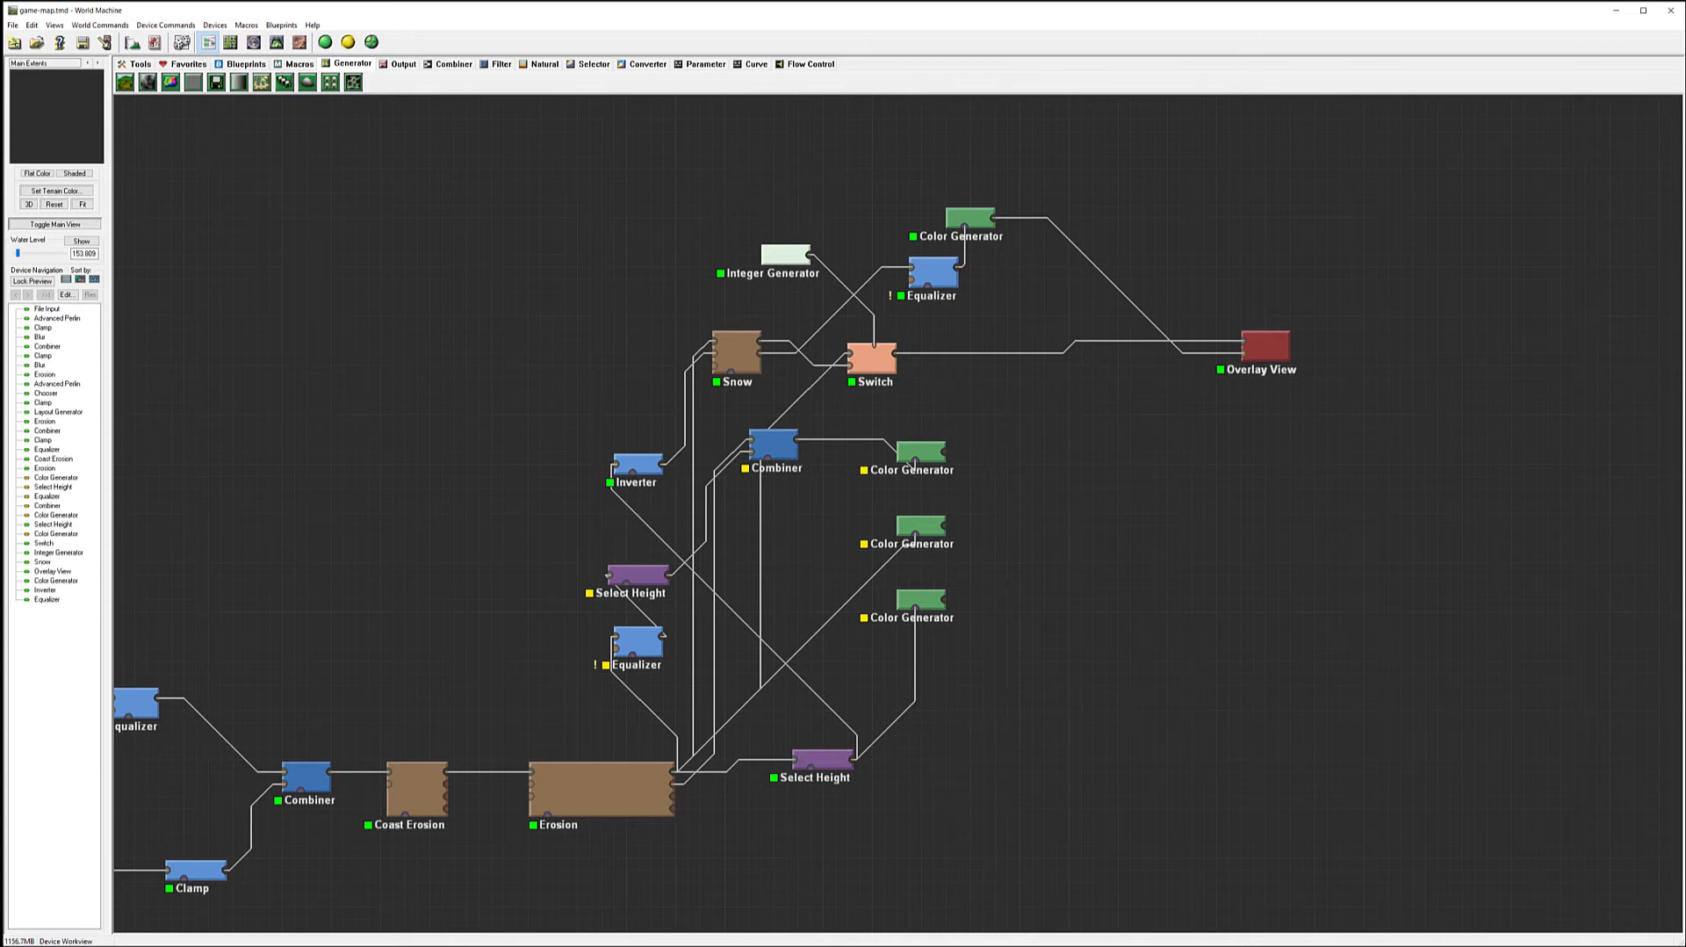
- Add a Colorizer device to an empty area of the network and apply the Dirt and Grass 1 preset to it
click(642, 64)
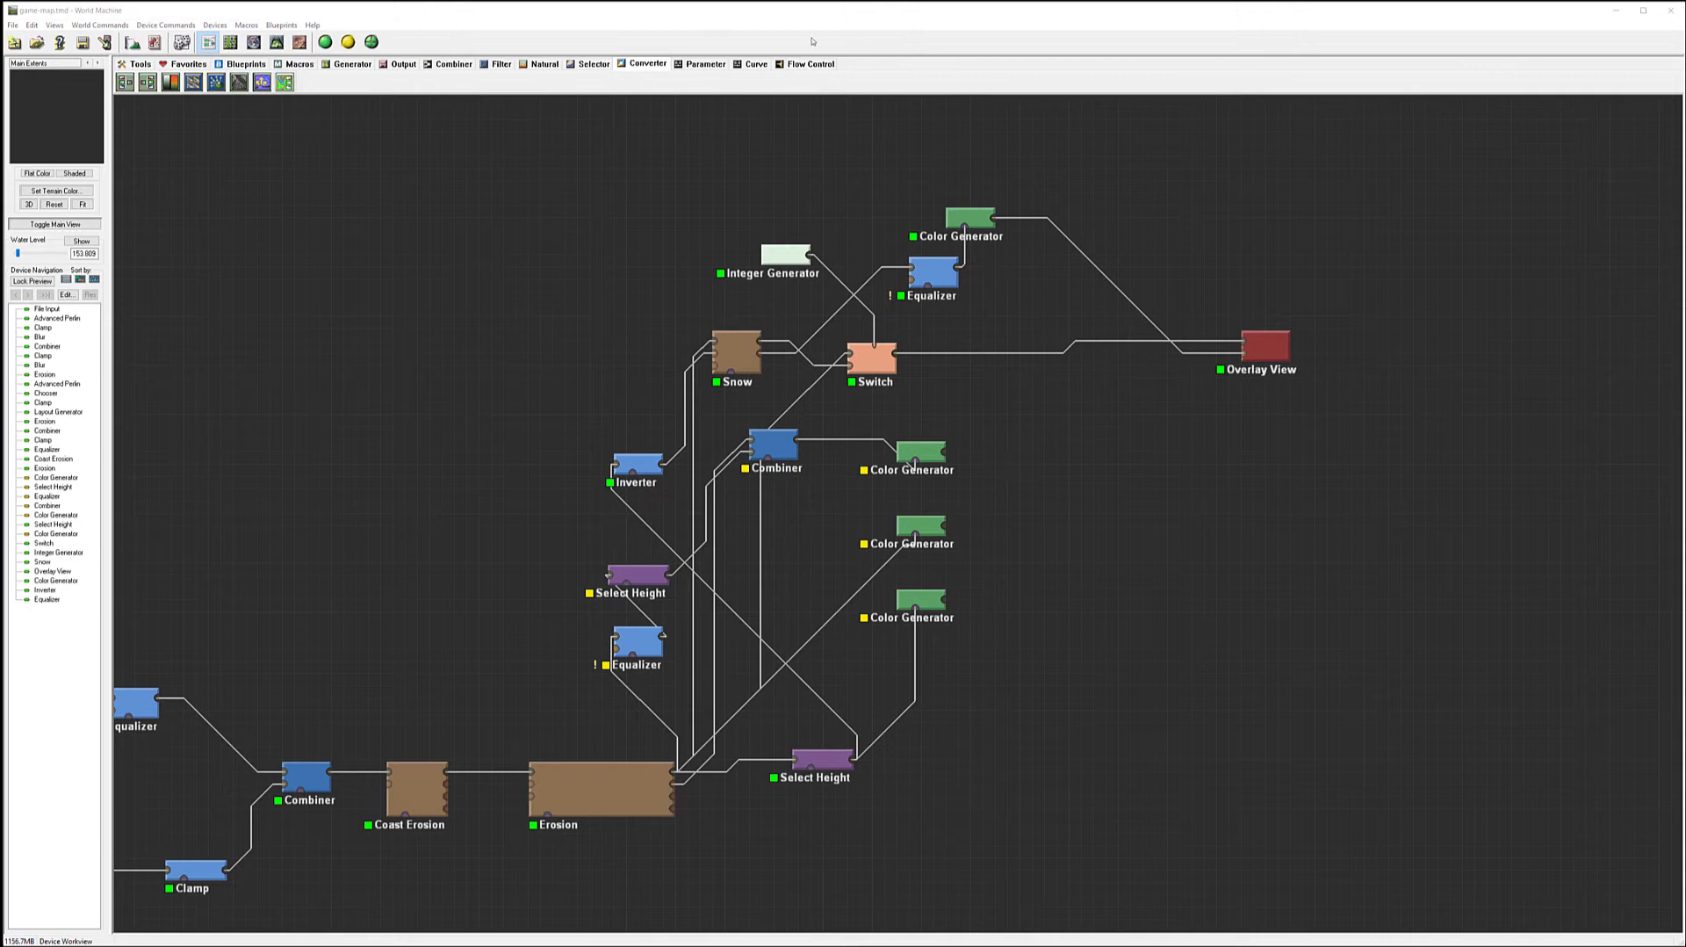
click(170, 82)
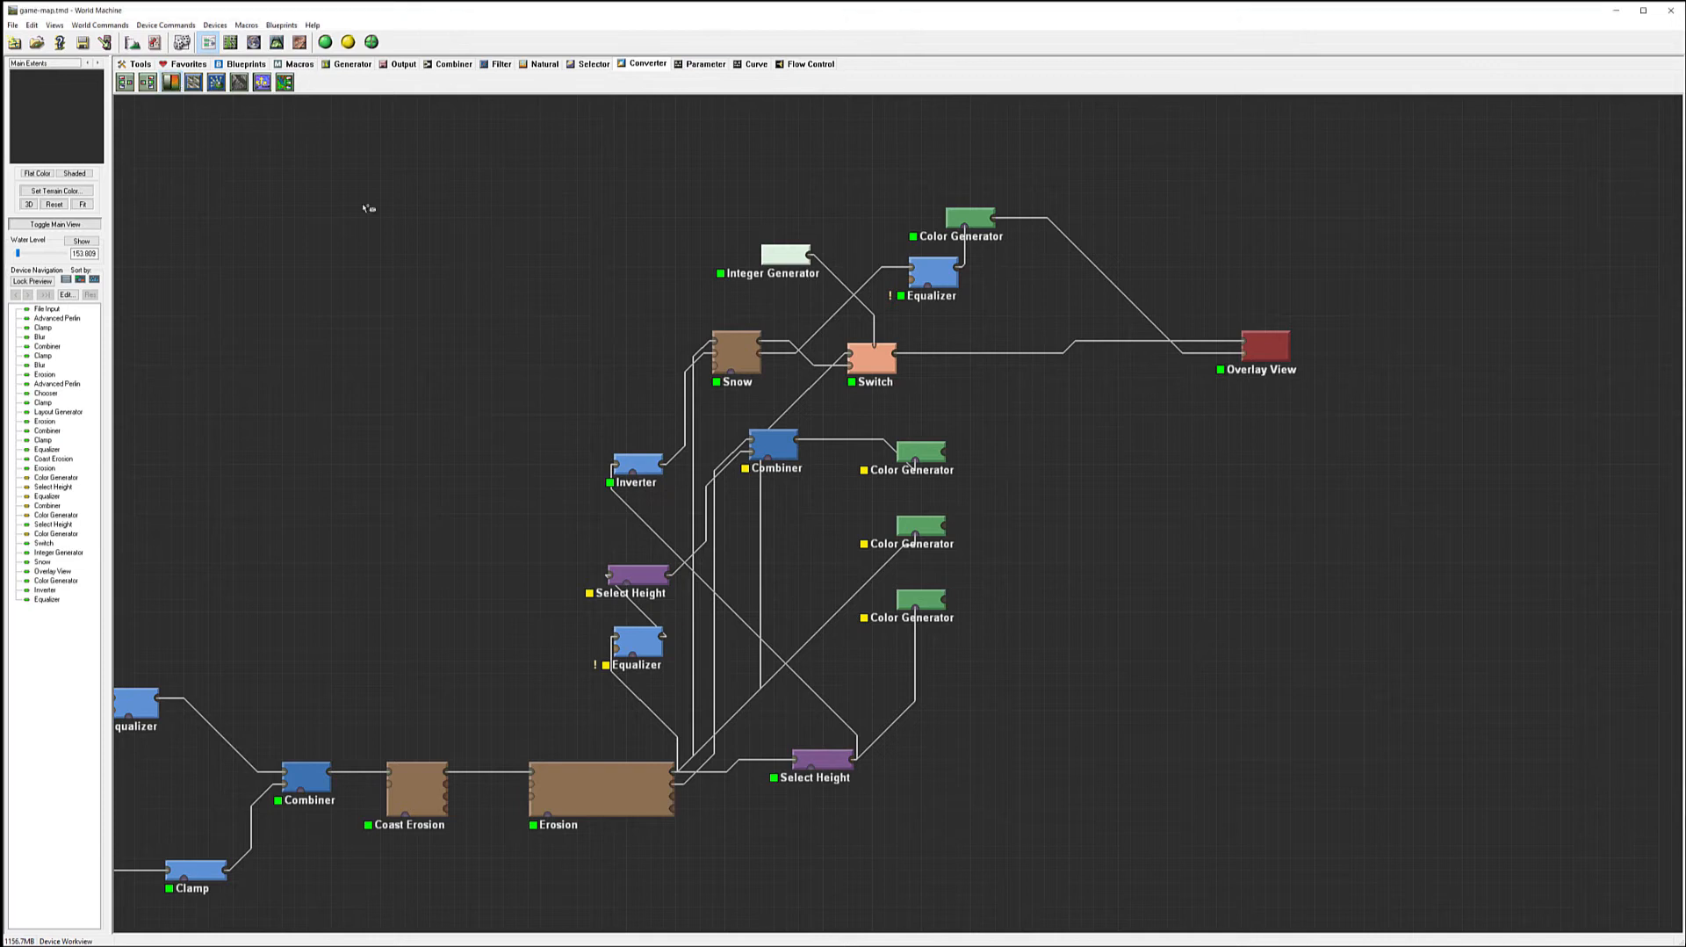
click(594, 211)
double_click(595, 211)
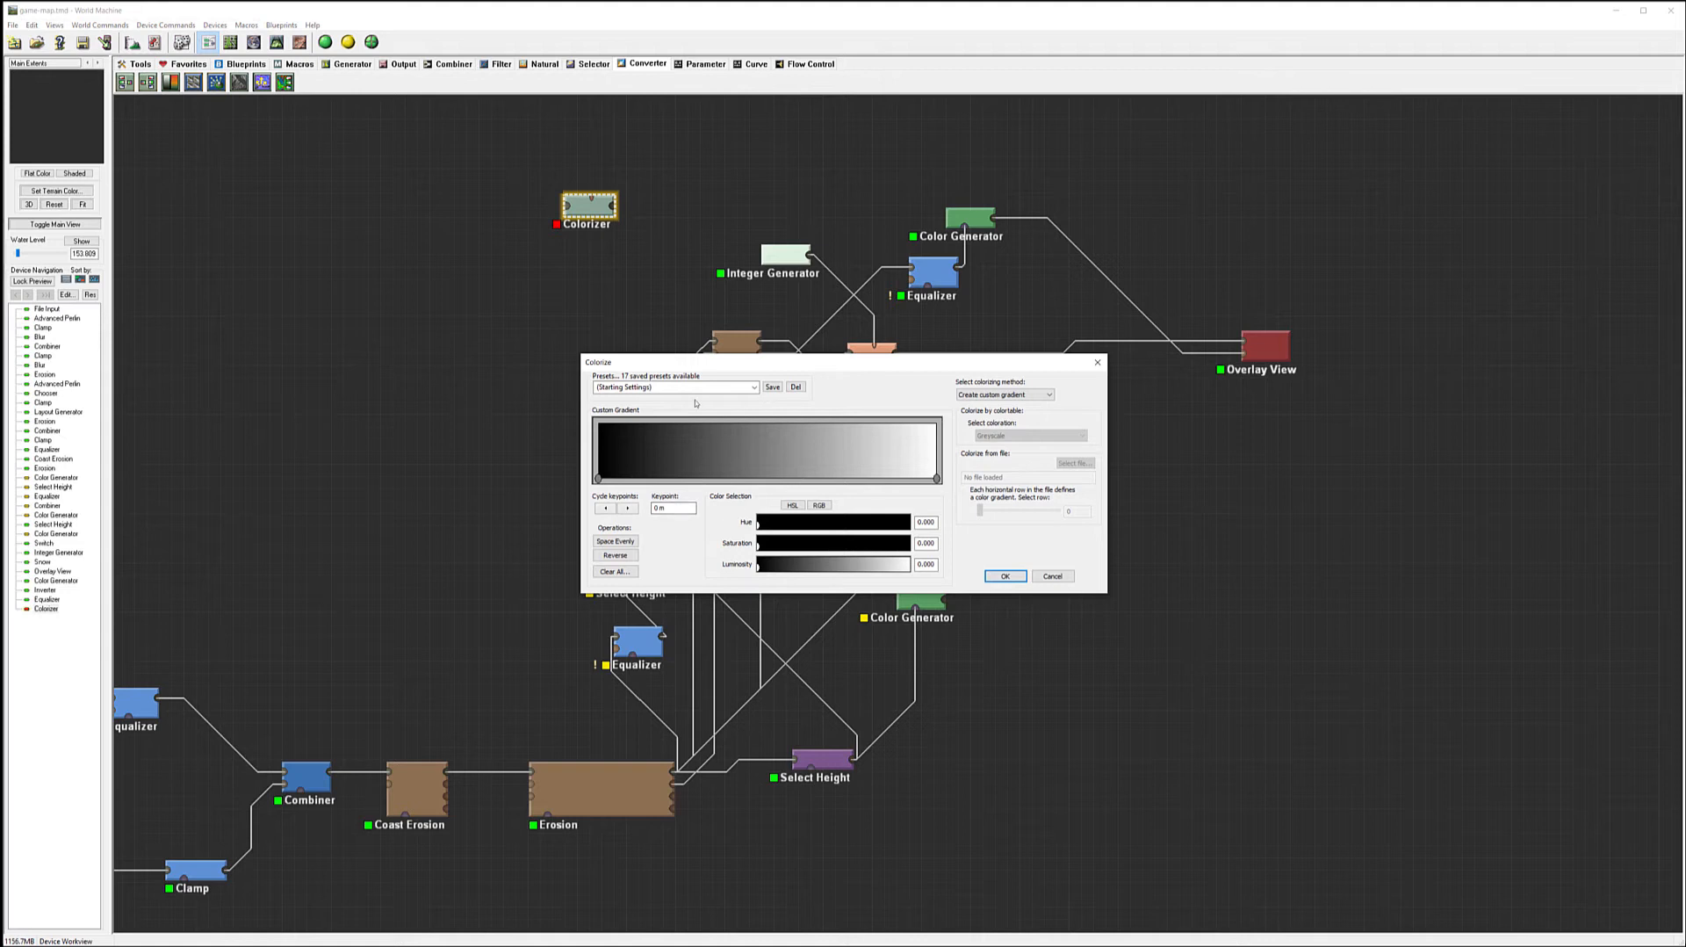
click(753, 388)
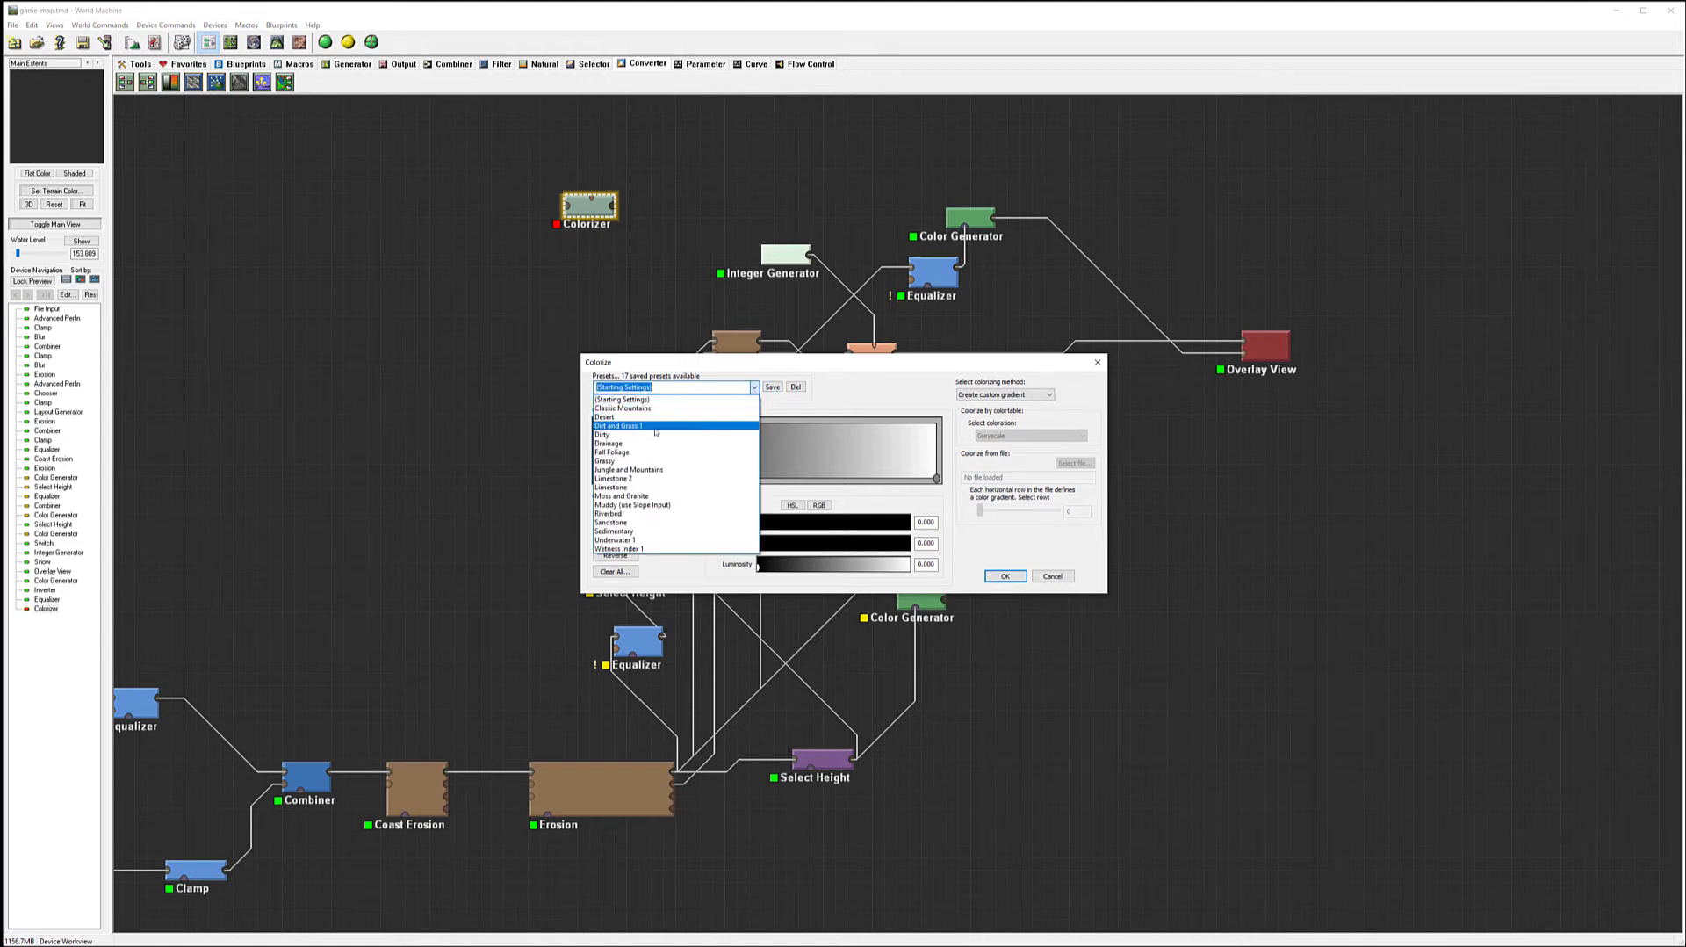
click(619, 425)
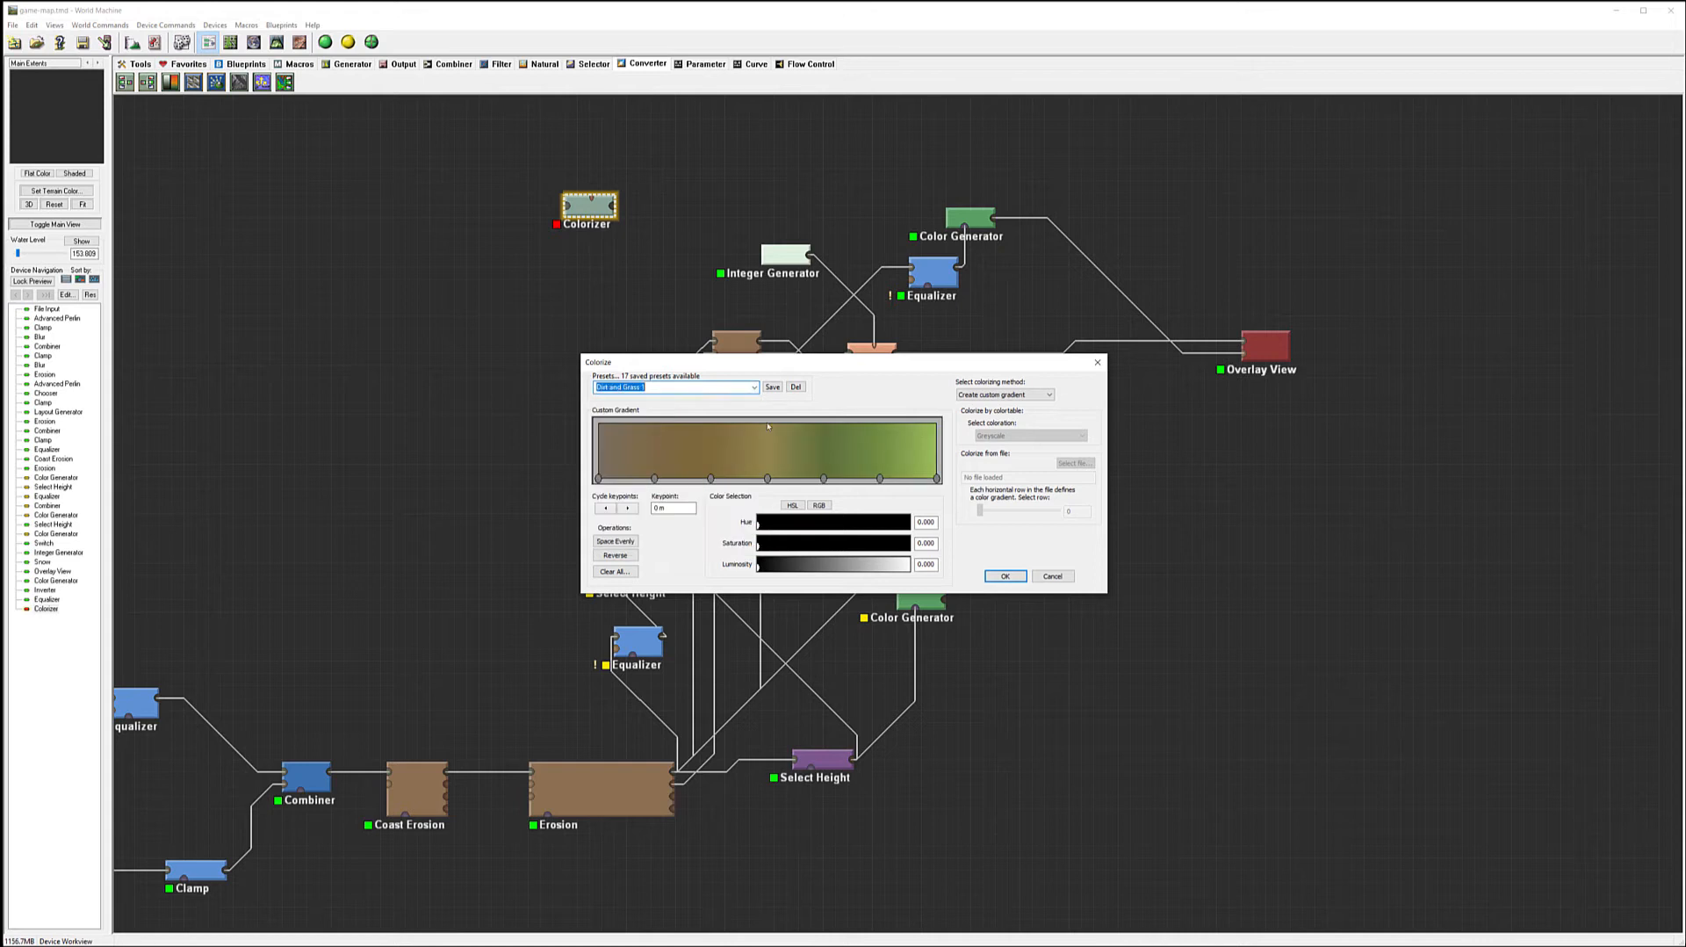
click(1005, 576)
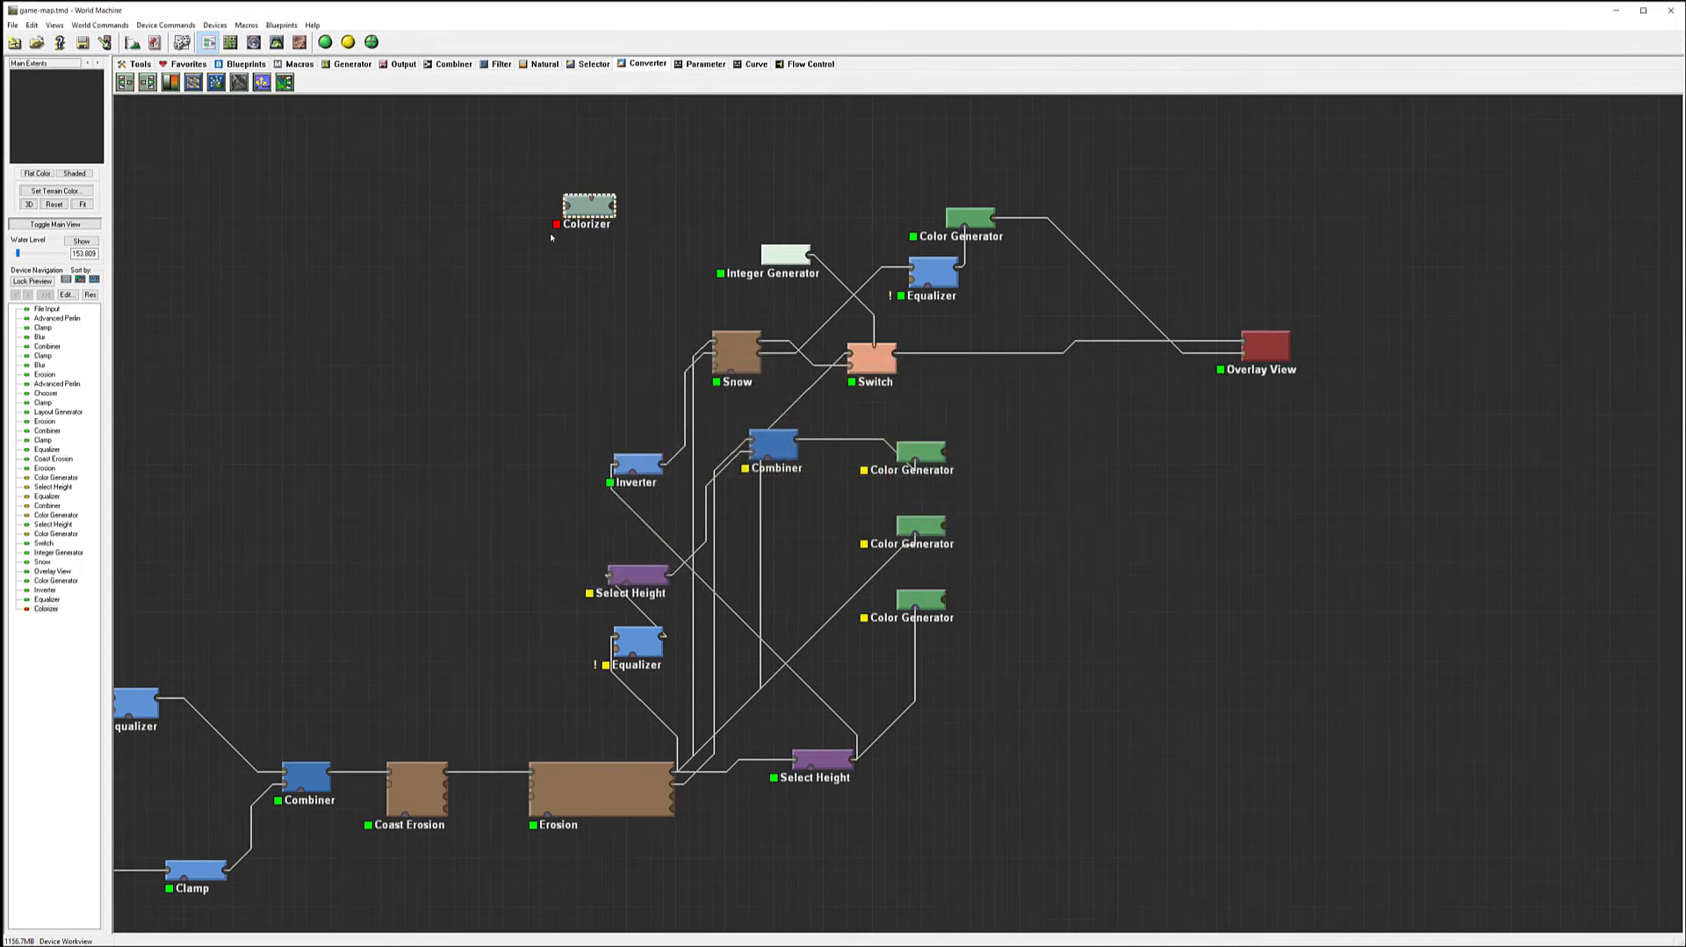
- Move the Colorizer beside the Color Generators, connect its output to the Overlay View's overlay input, and preview the Overlay View
drag(597, 208, 1075, 456)
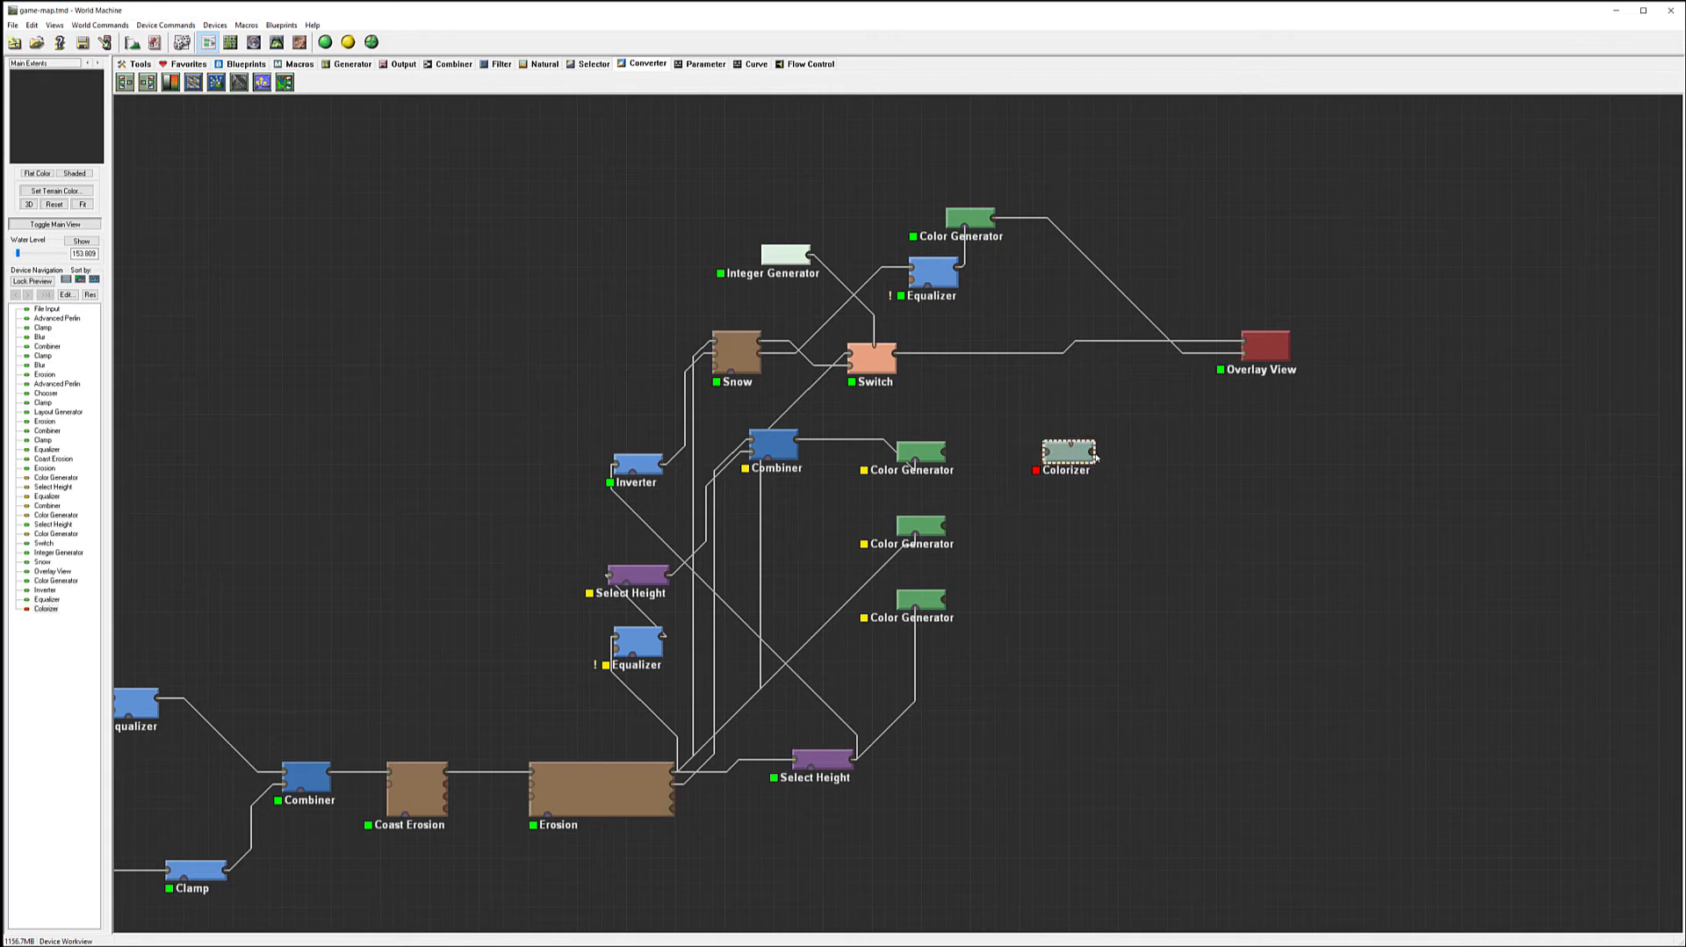
drag(1094, 452, 1247, 360)
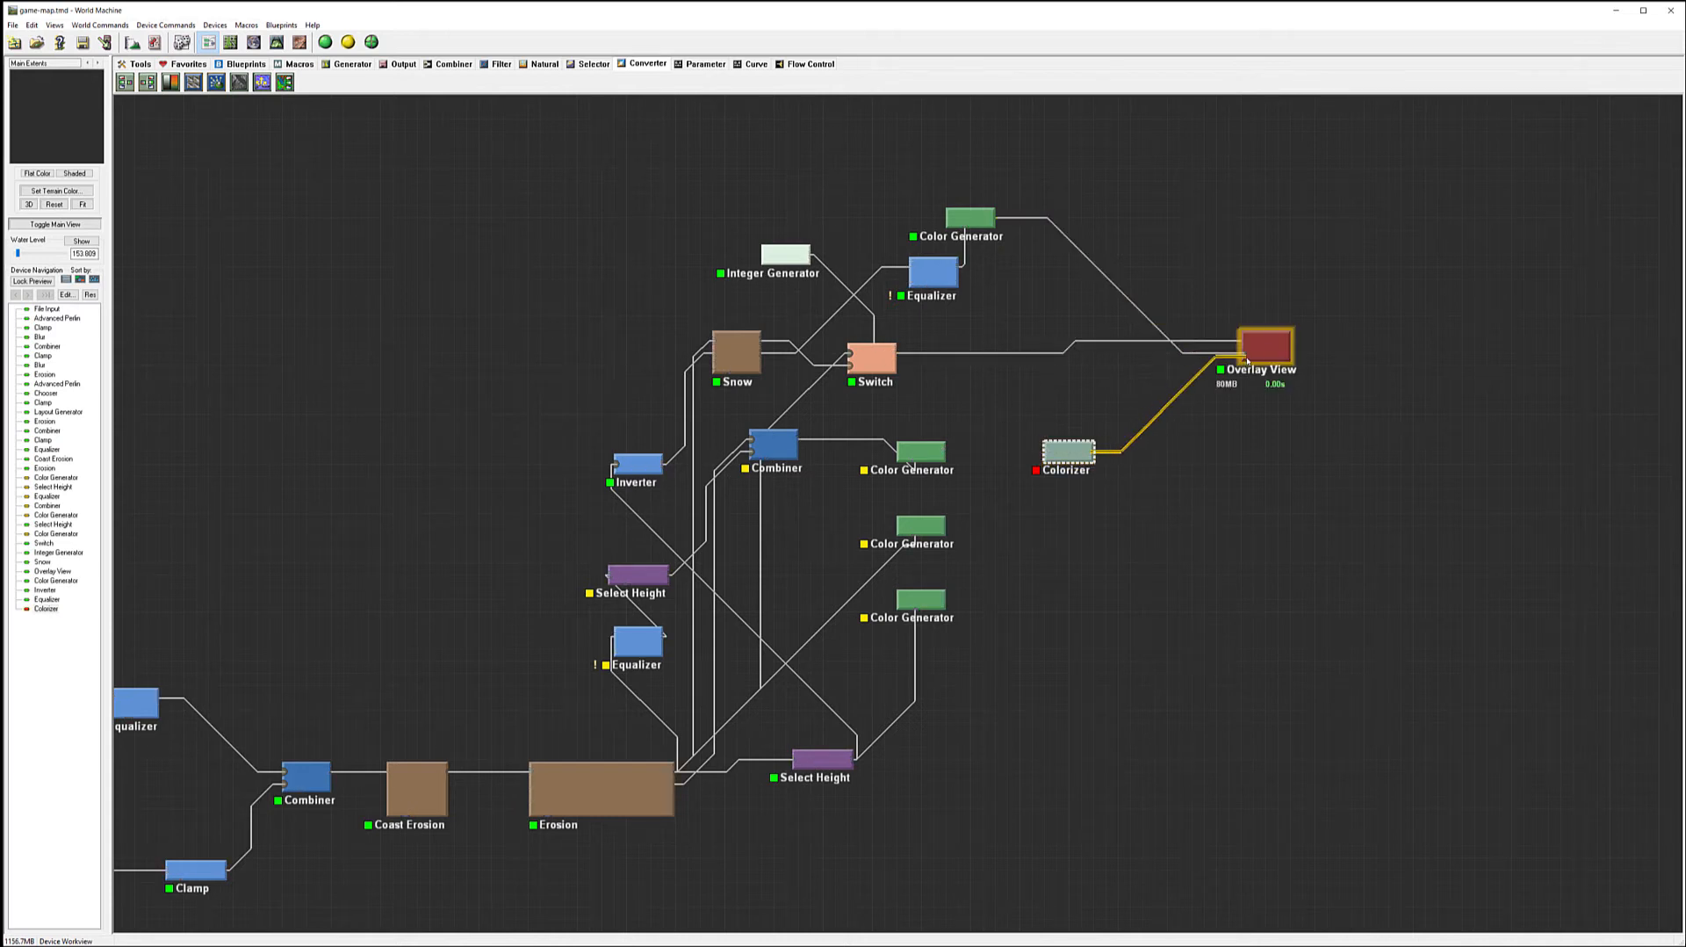
click(1263, 347)
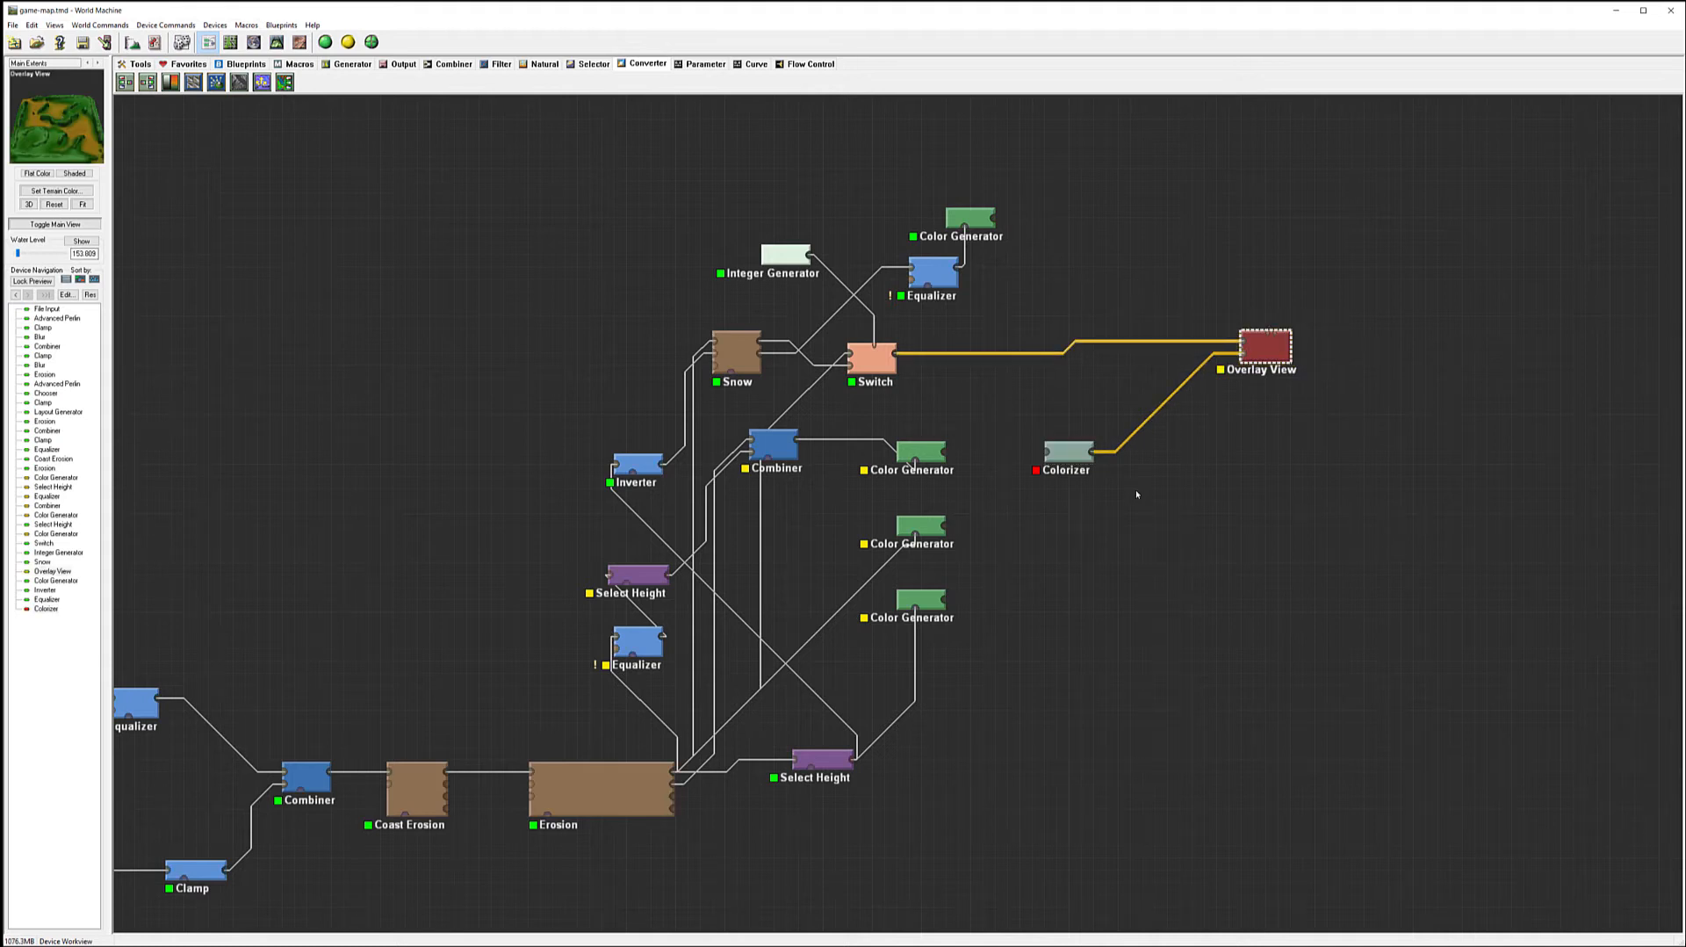
- Try the Dirty preset on the Colorizer, settle on Sandstone instead, and build the Overlay View
drag(1063, 463, 1067, 476)
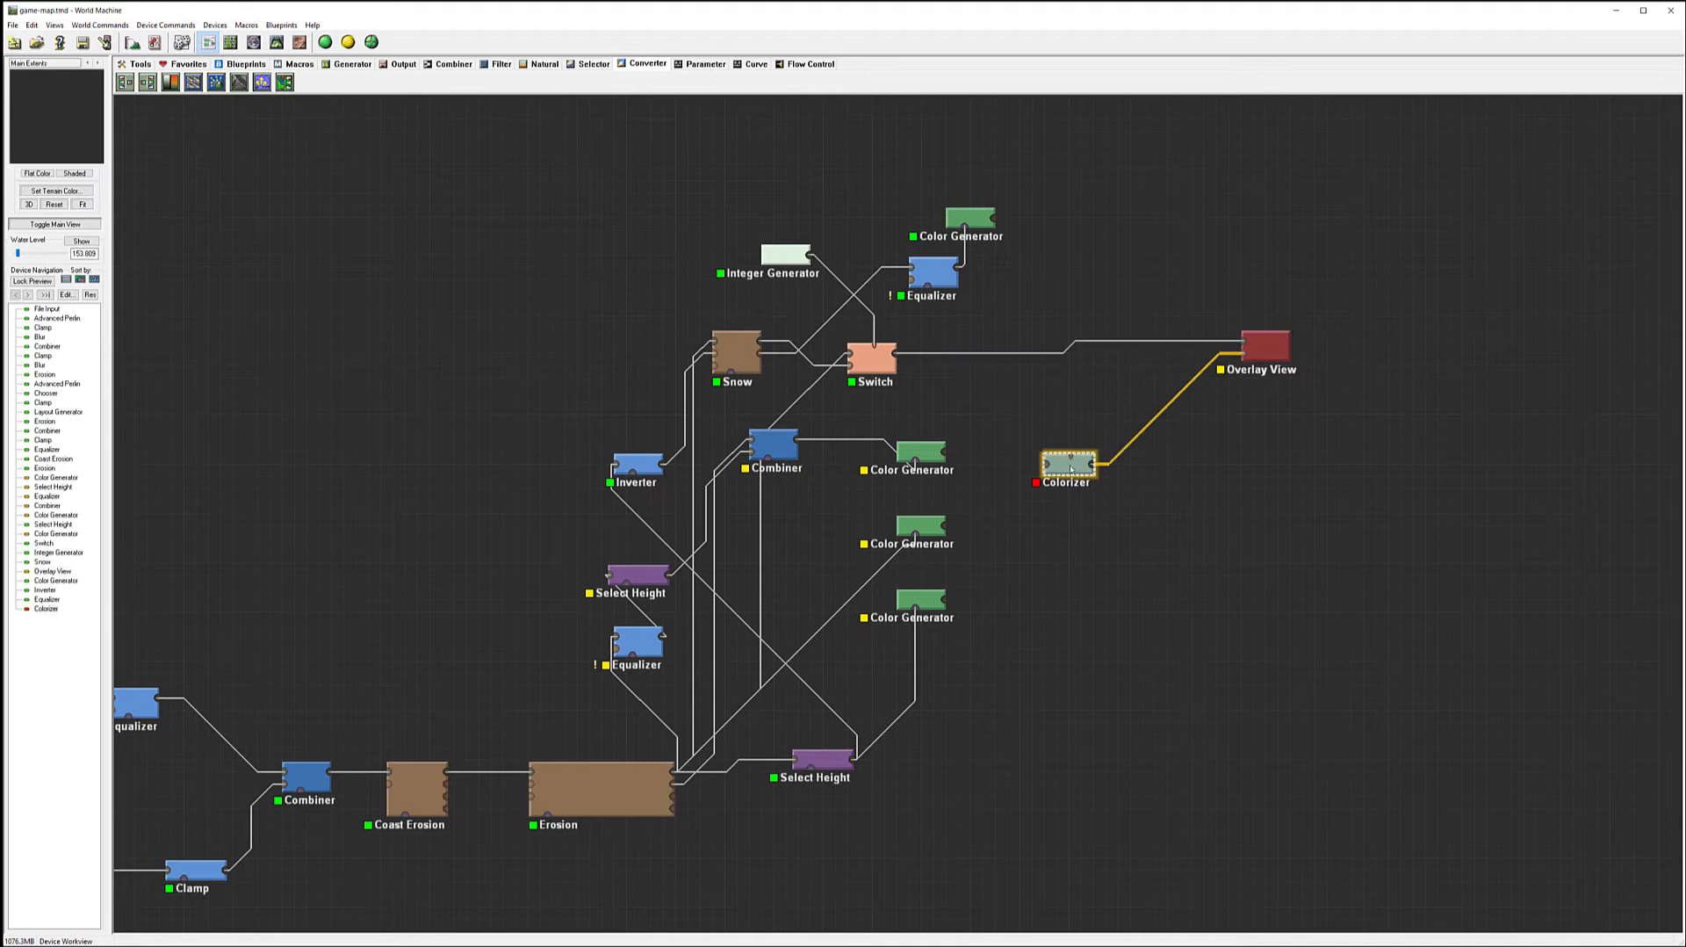
double_click(1067, 473)
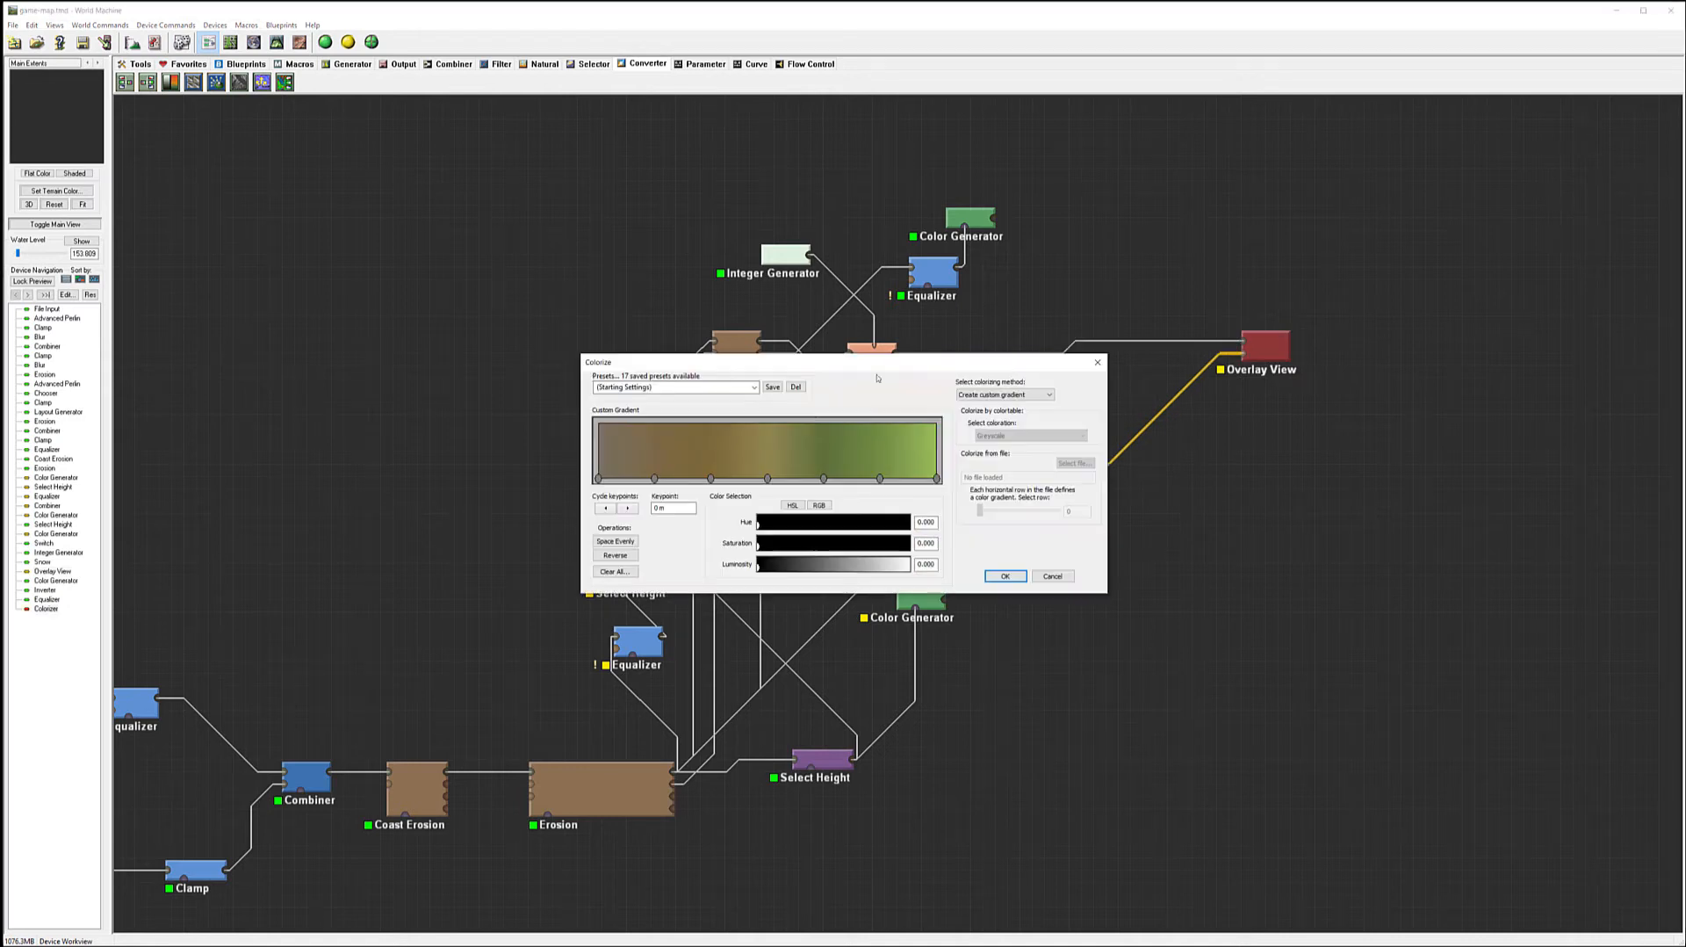
click(702, 387)
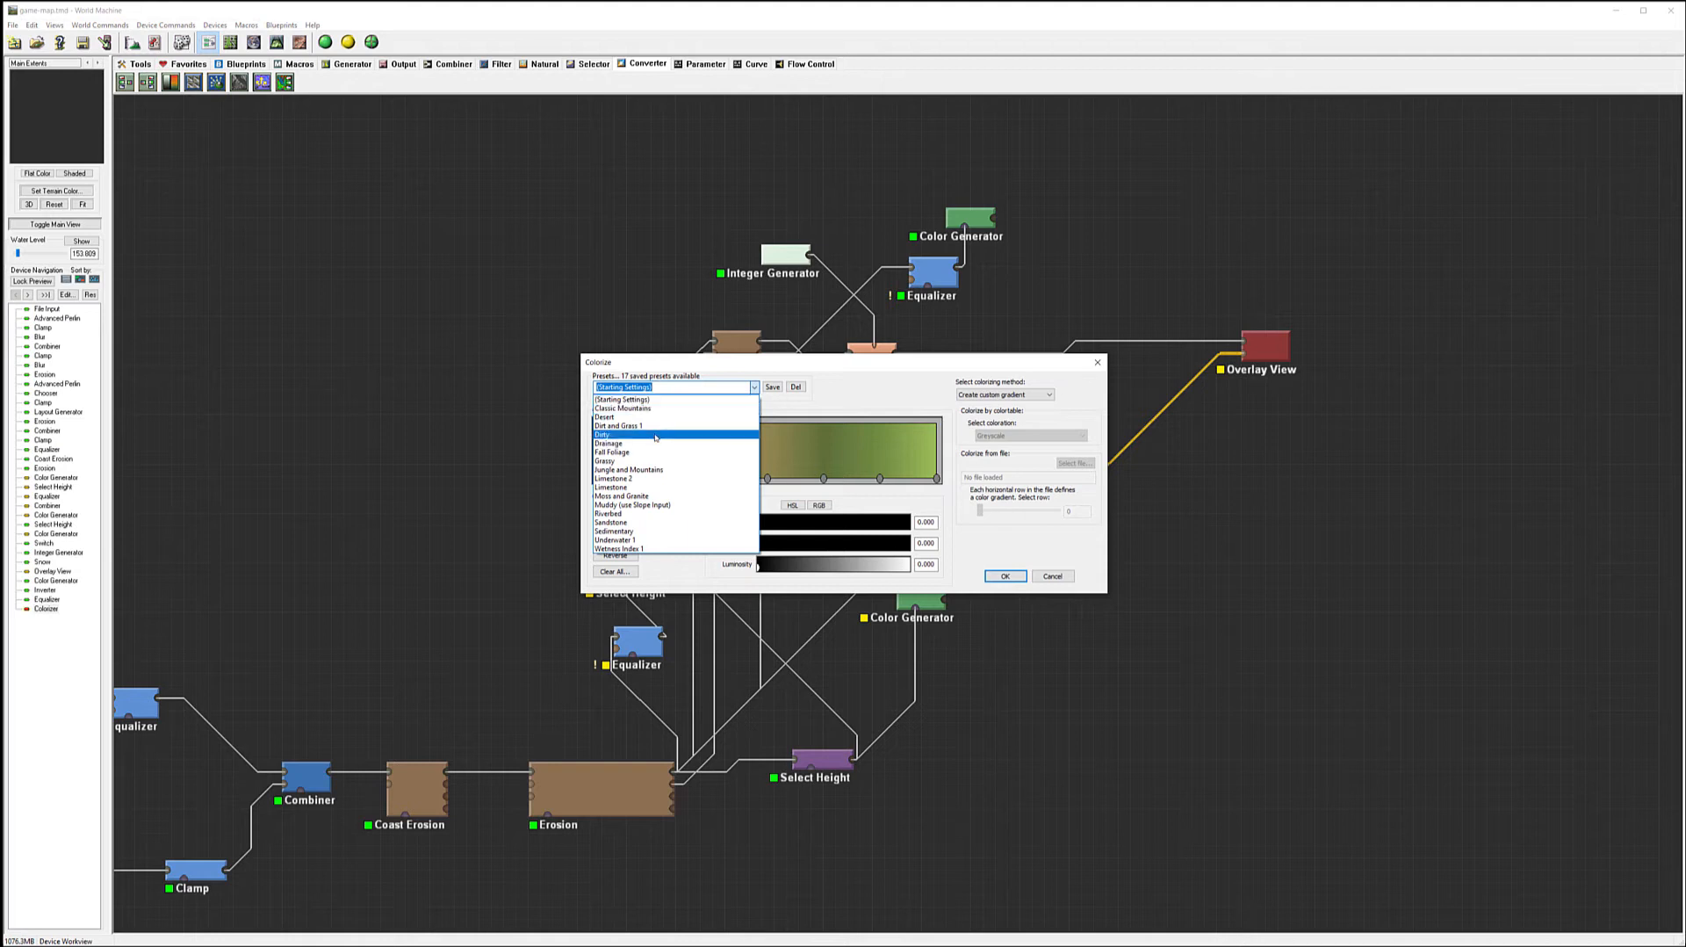
click(656, 434)
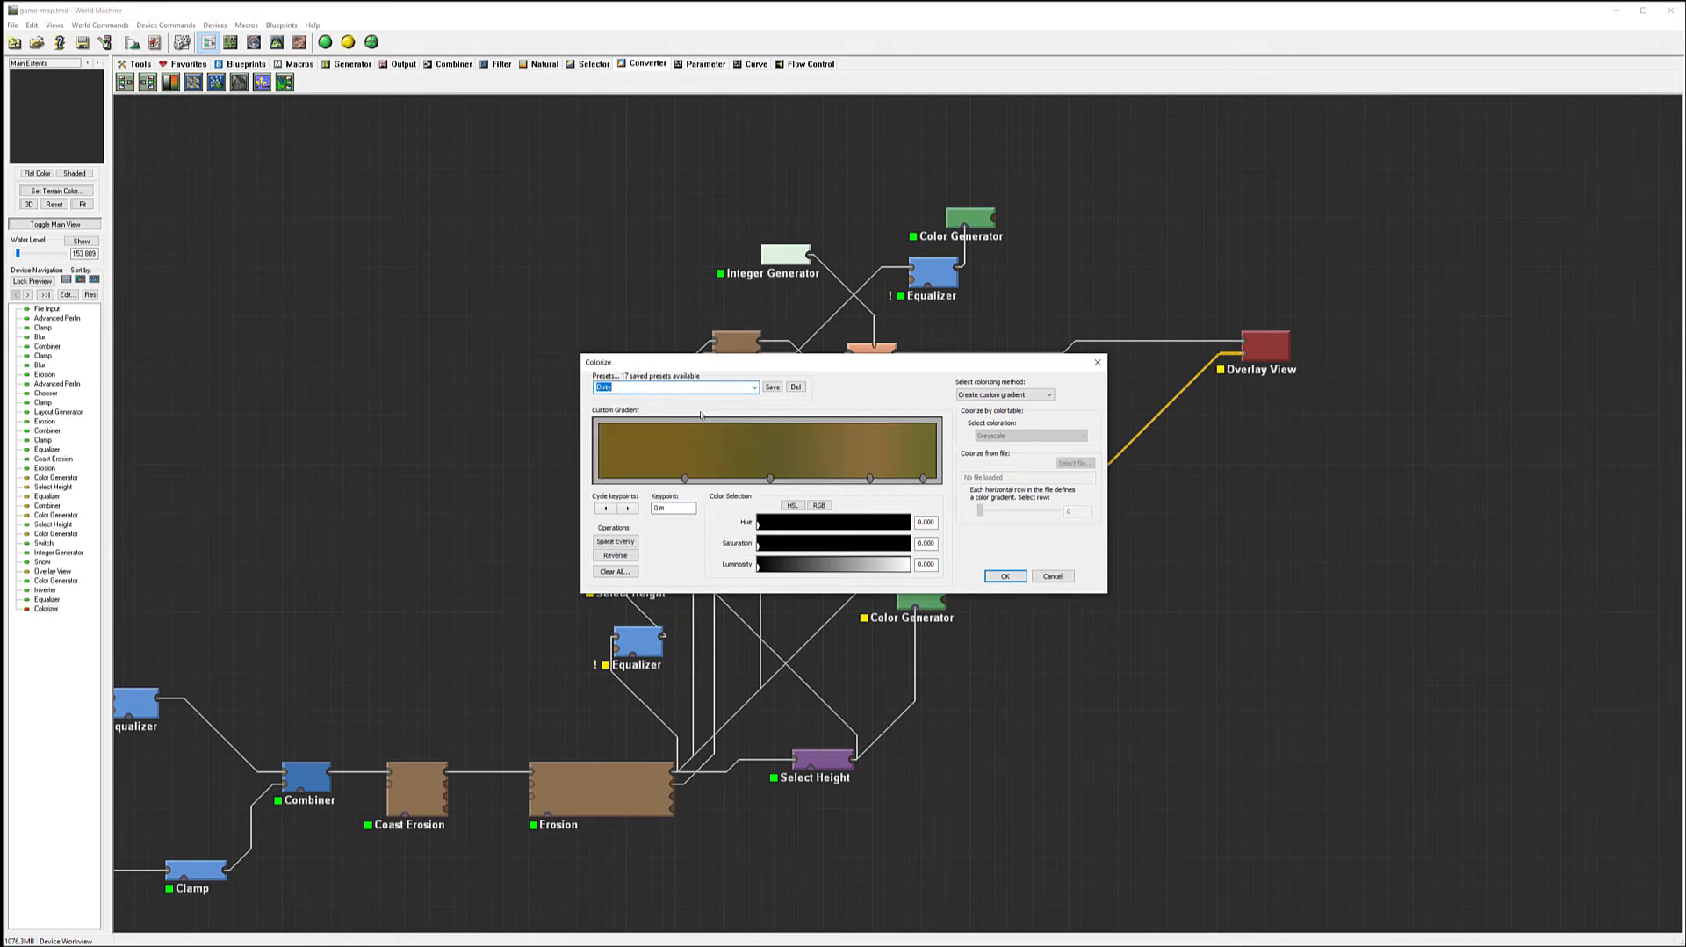
click(754, 387)
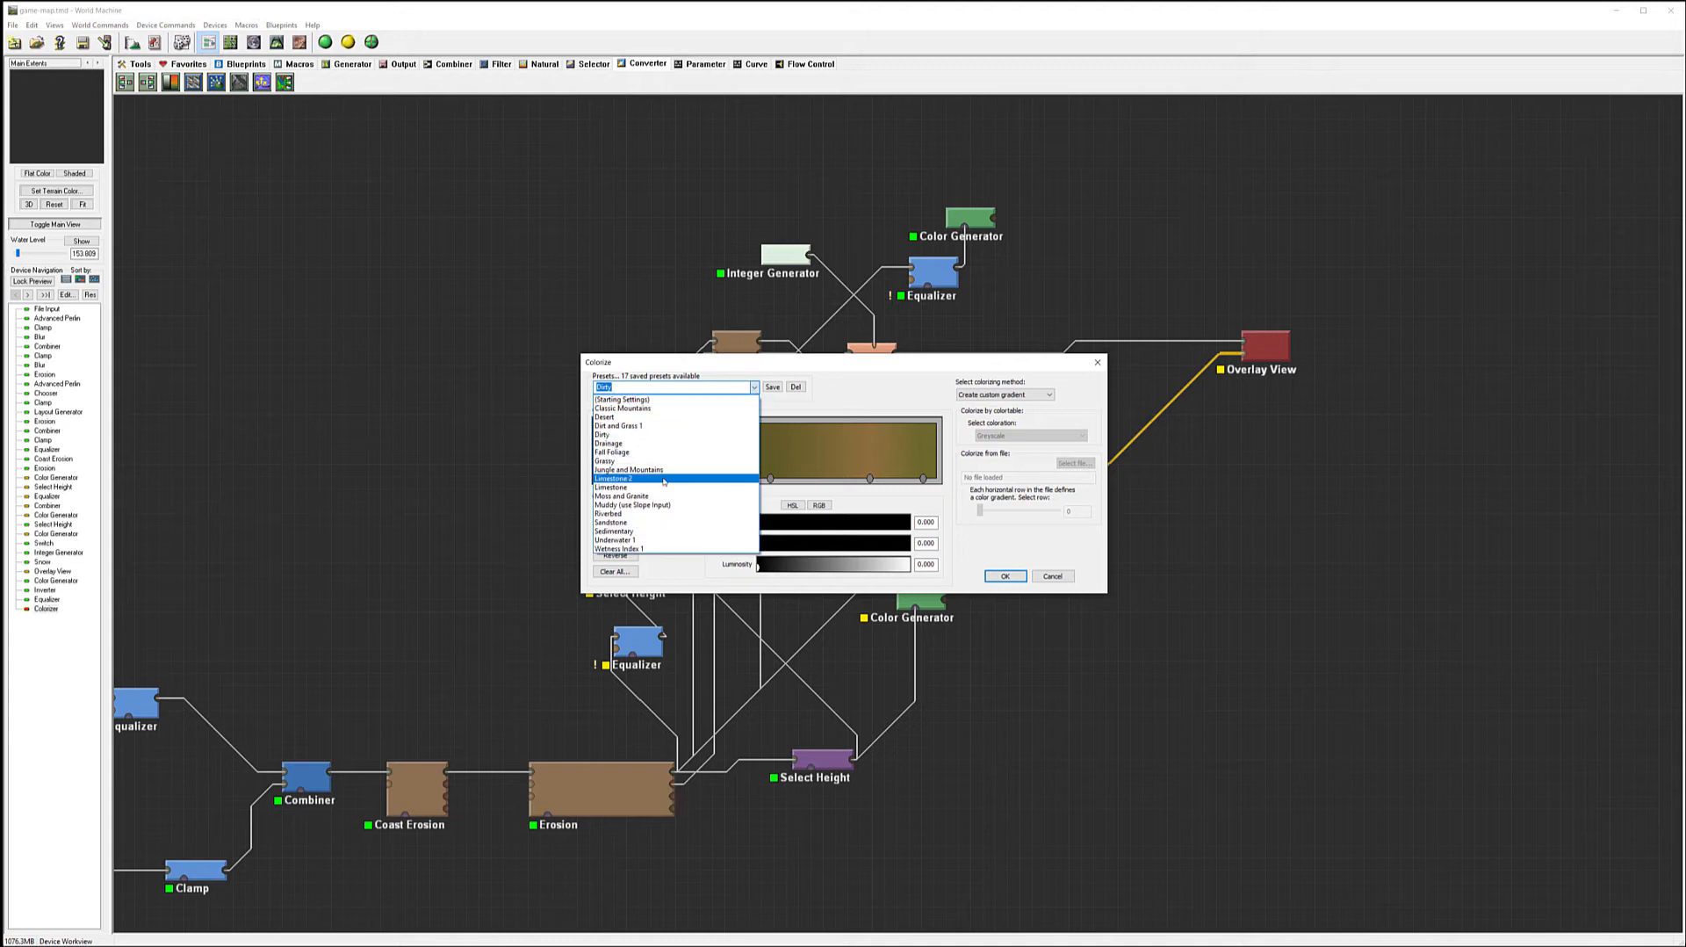
click(626, 522)
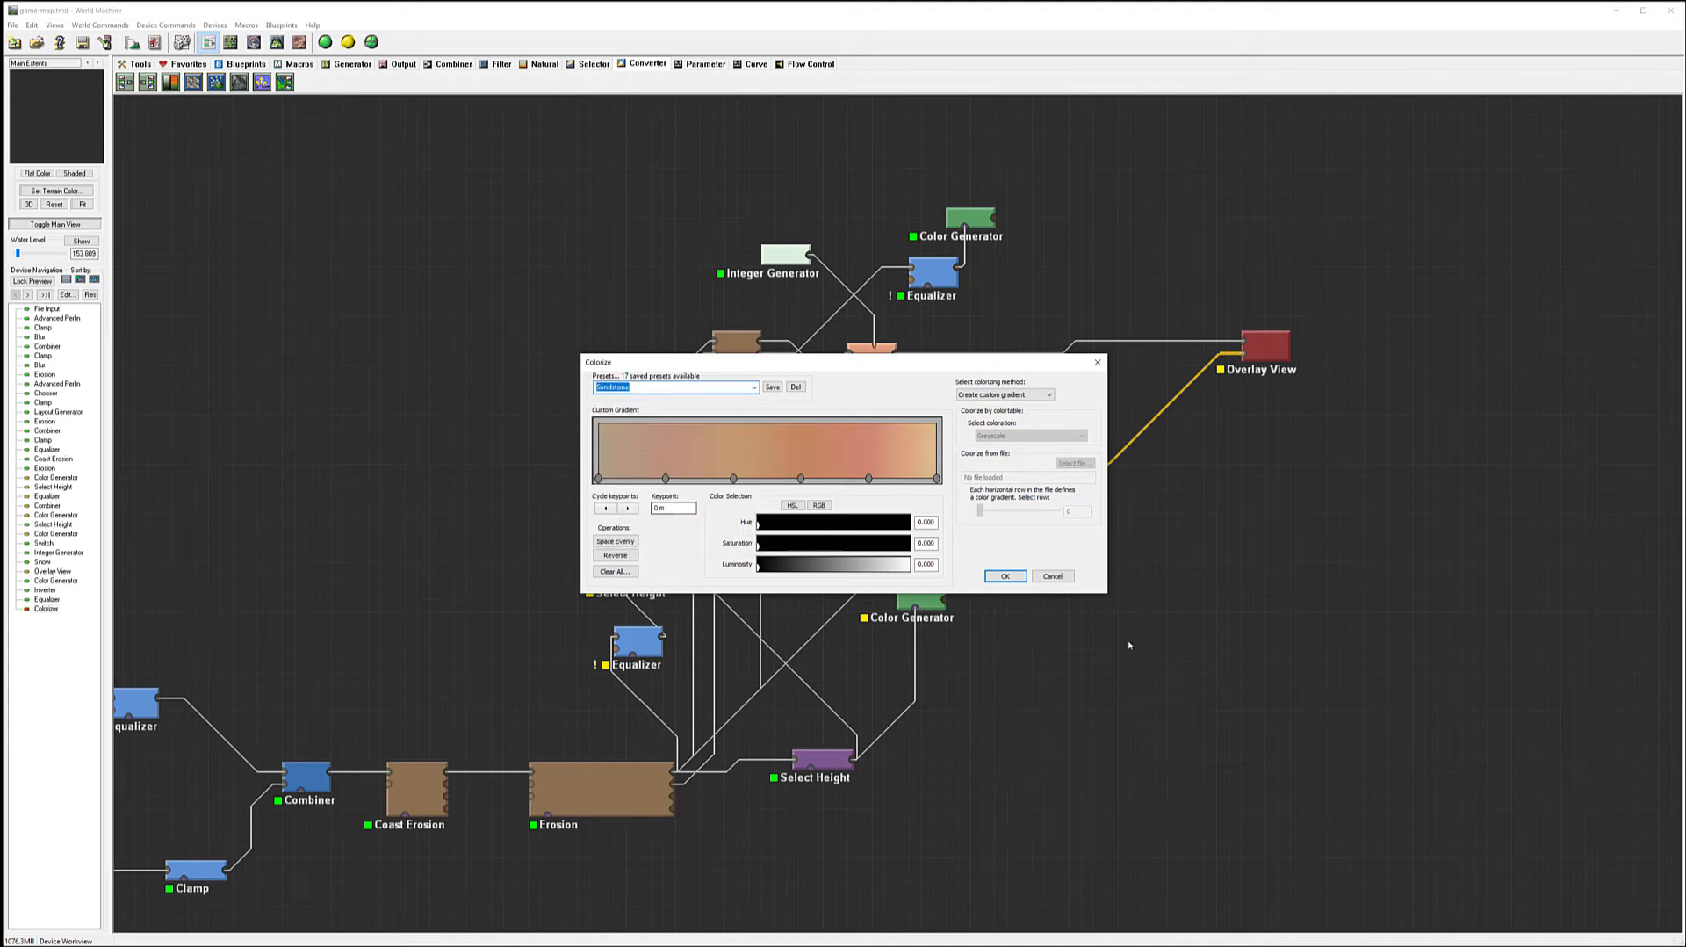
click(1004, 576)
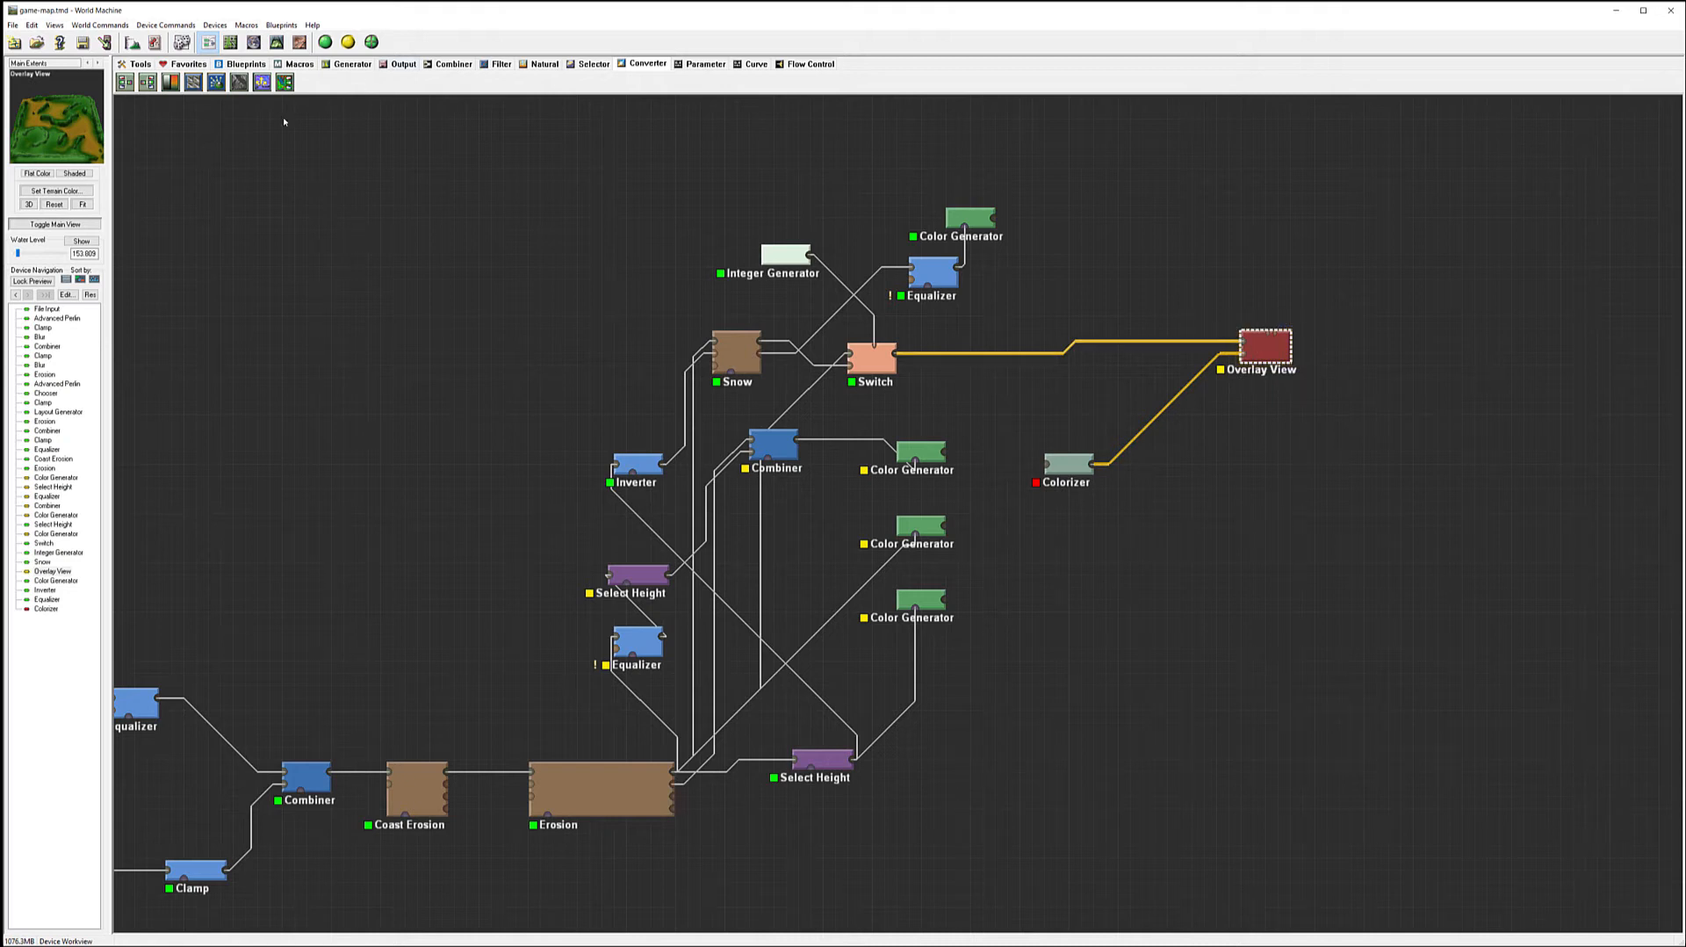
click(348, 43)
- Shift the Colorizer down slightly and place a new Combiner device above it, before the Overlay View
drag(1069, 473, 1069, 498)
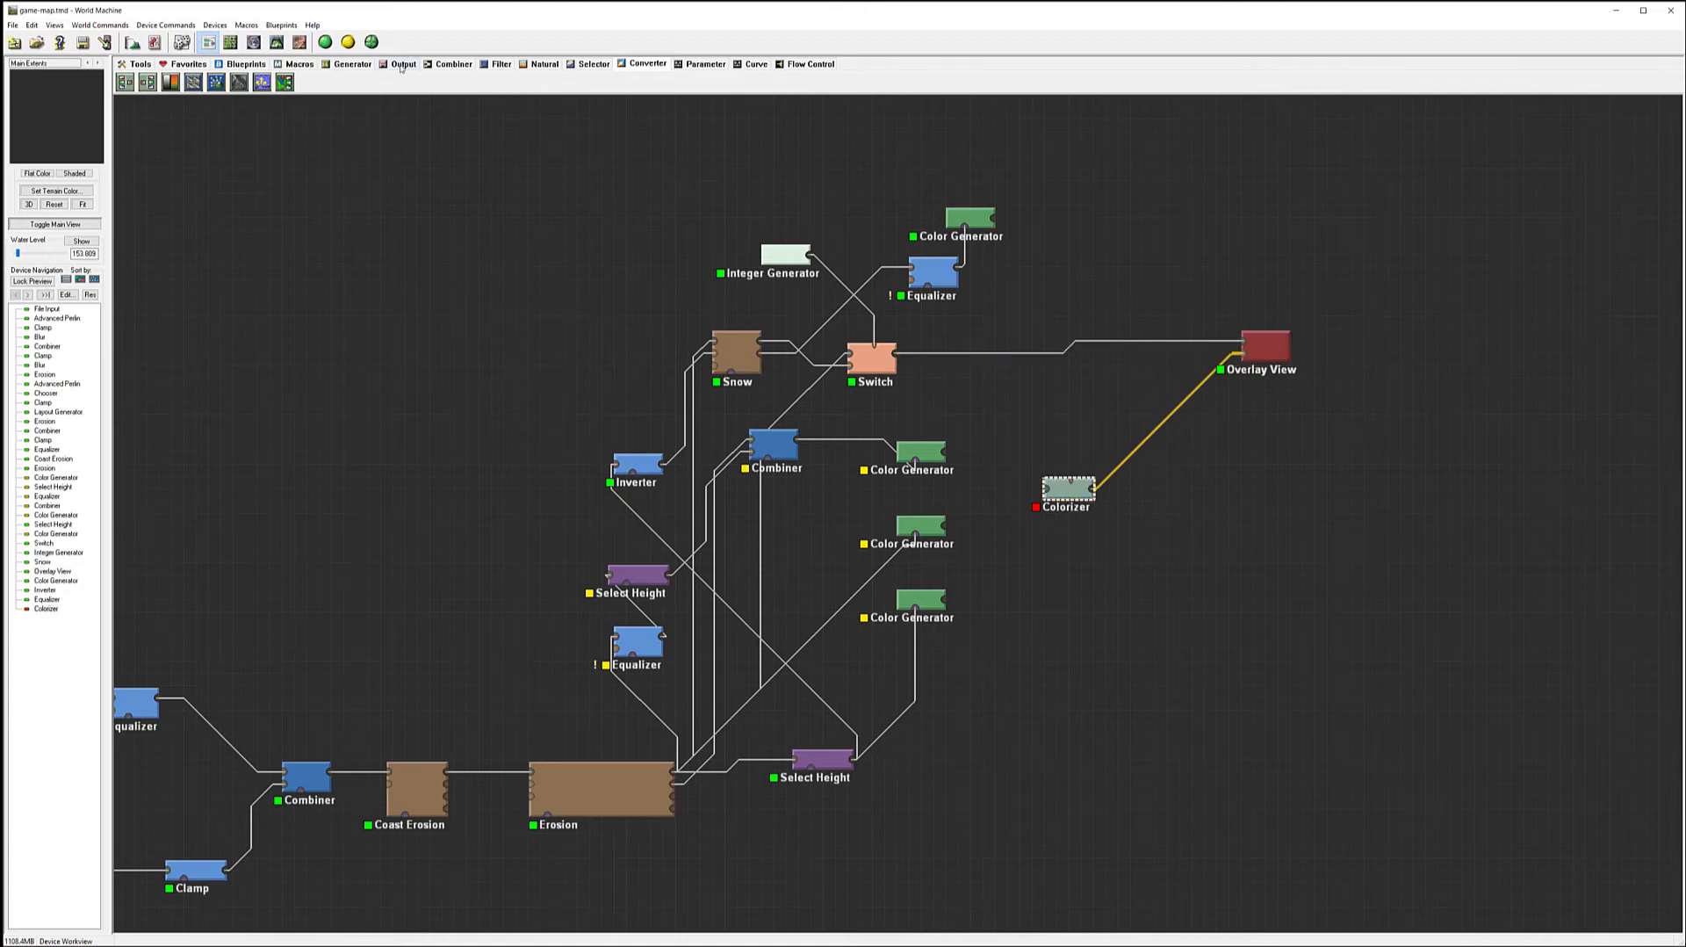
click(447, 67)
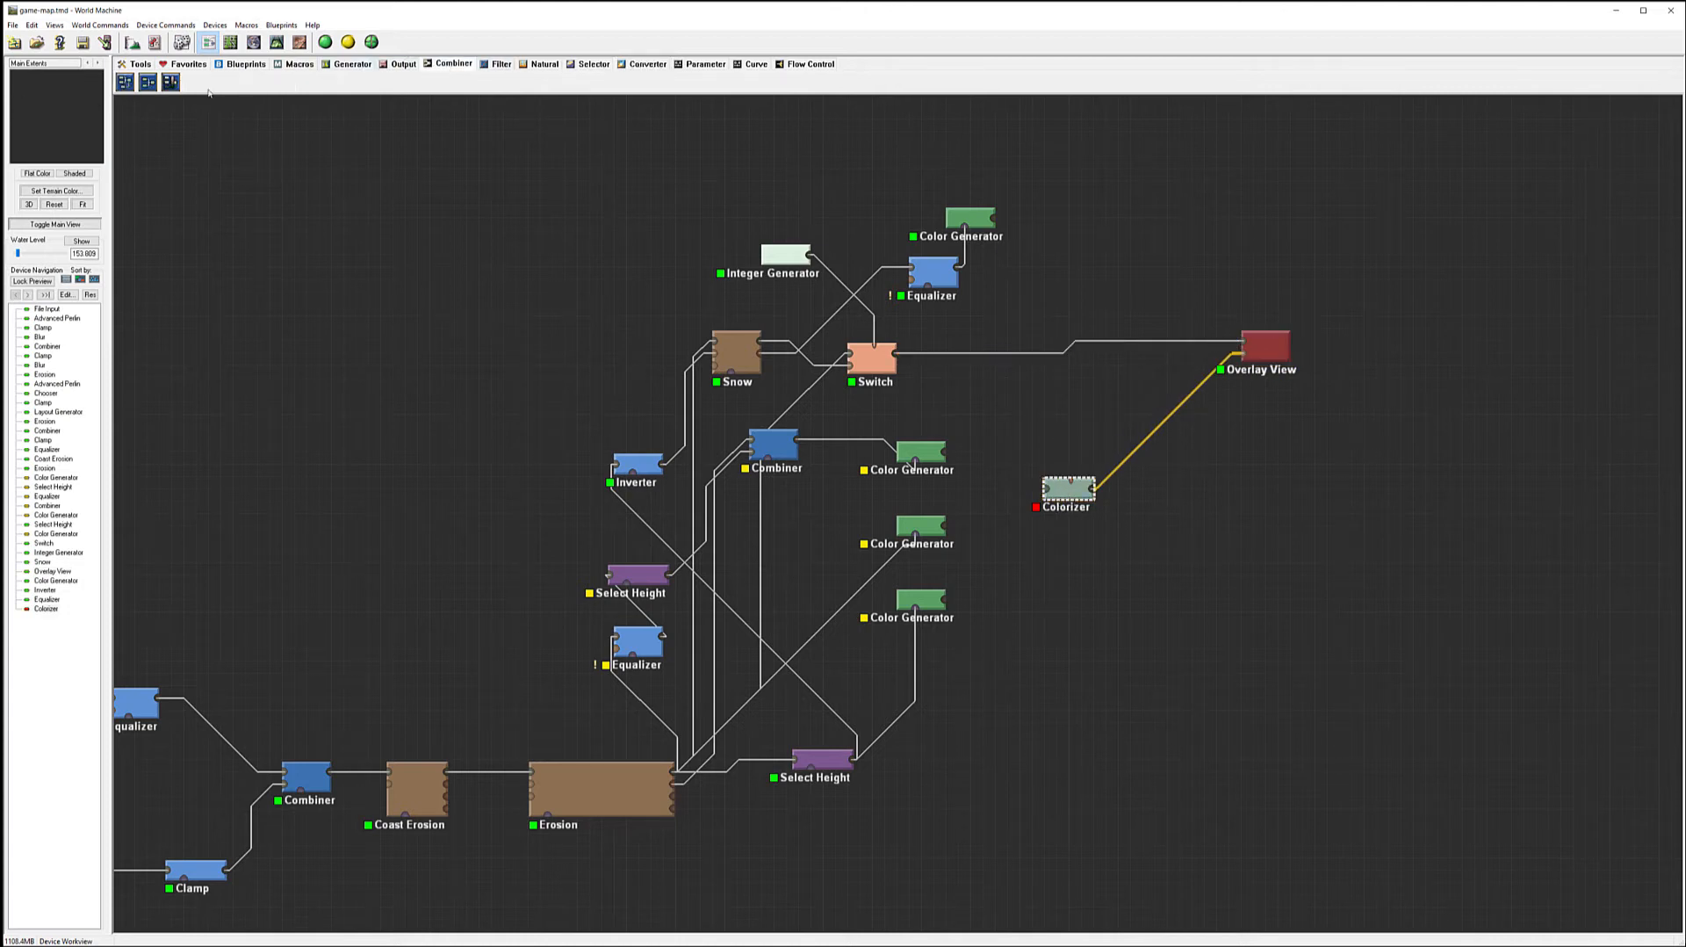
click(148, 81)
click(1072, 417)
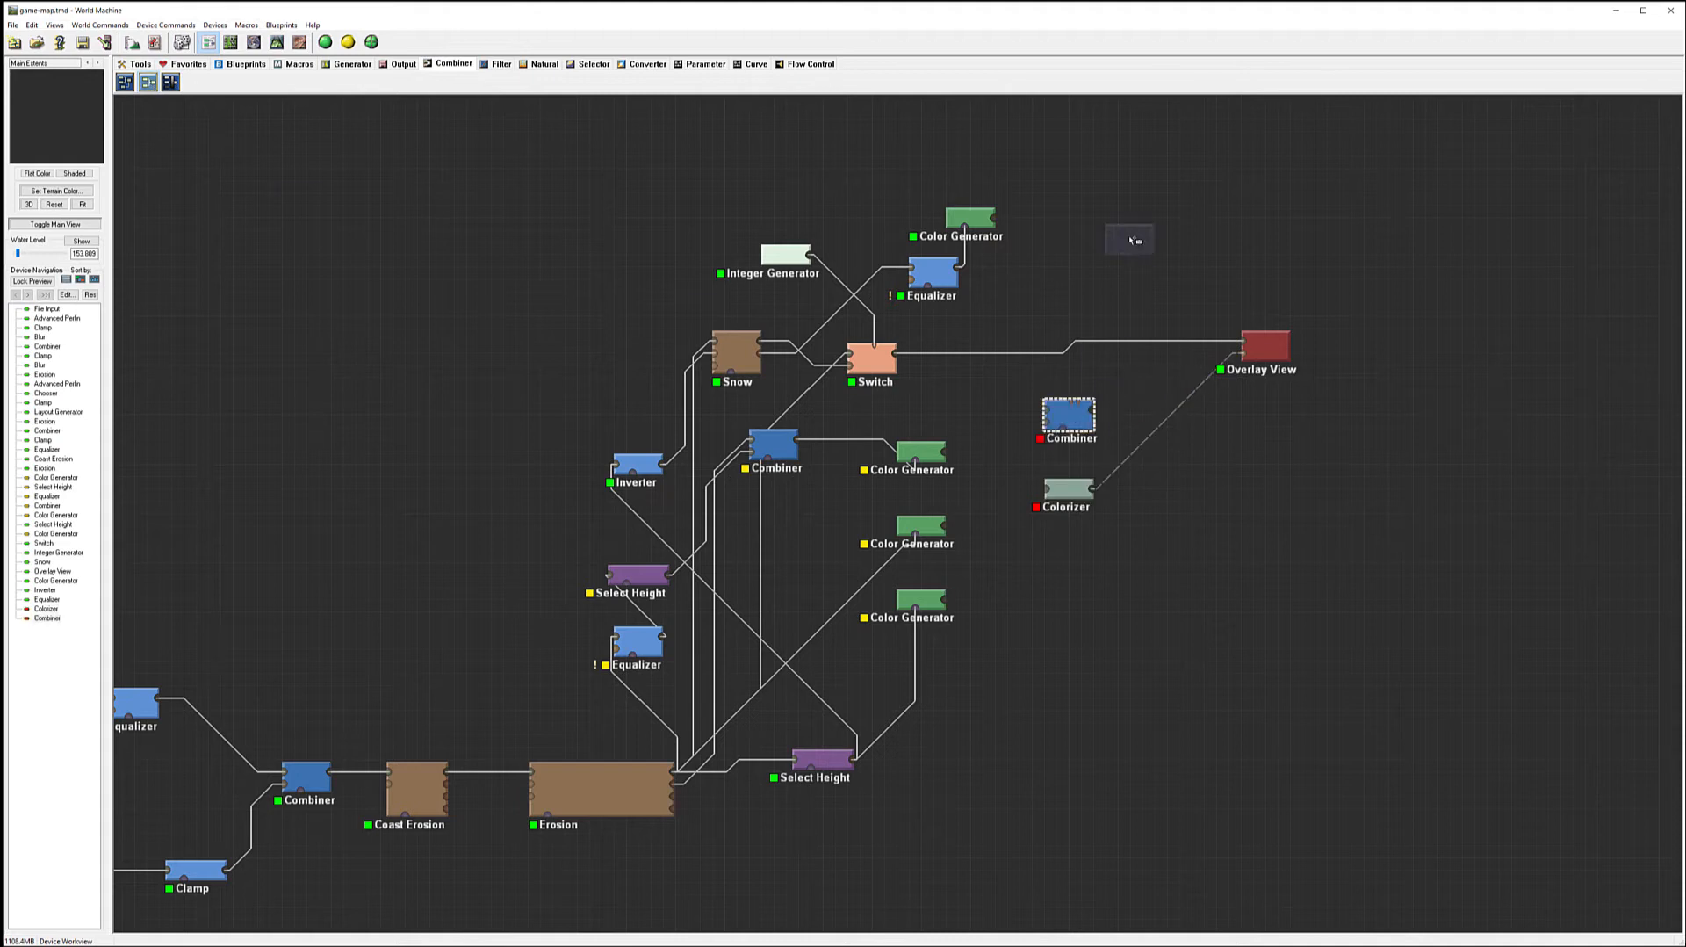
- Wire the uppermost Color Generator and the Colorizer into the new Combiner, and connect its output to the Overlay View's overlay input
click(992, 222)
drag(995, 217, 1045, 417)
drag(1095, 488, 1272, 348)
click(1066, 489)
drag(1066, 489, 1029, 477)
click(1130, 412)
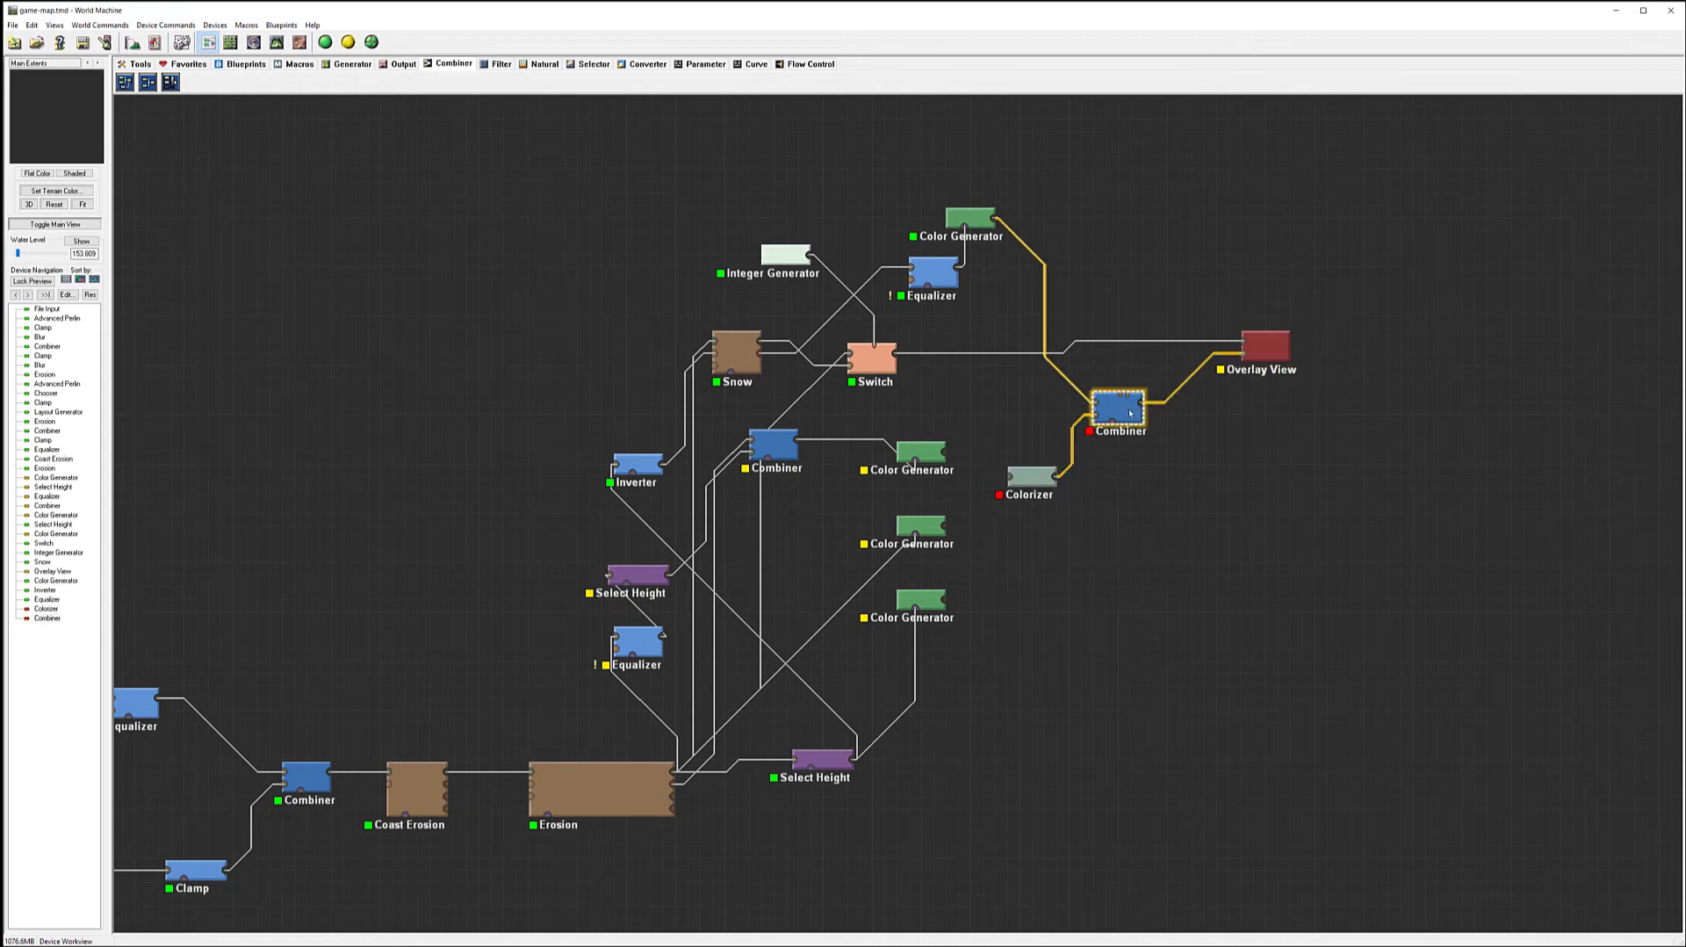
double_click(1131, 412)
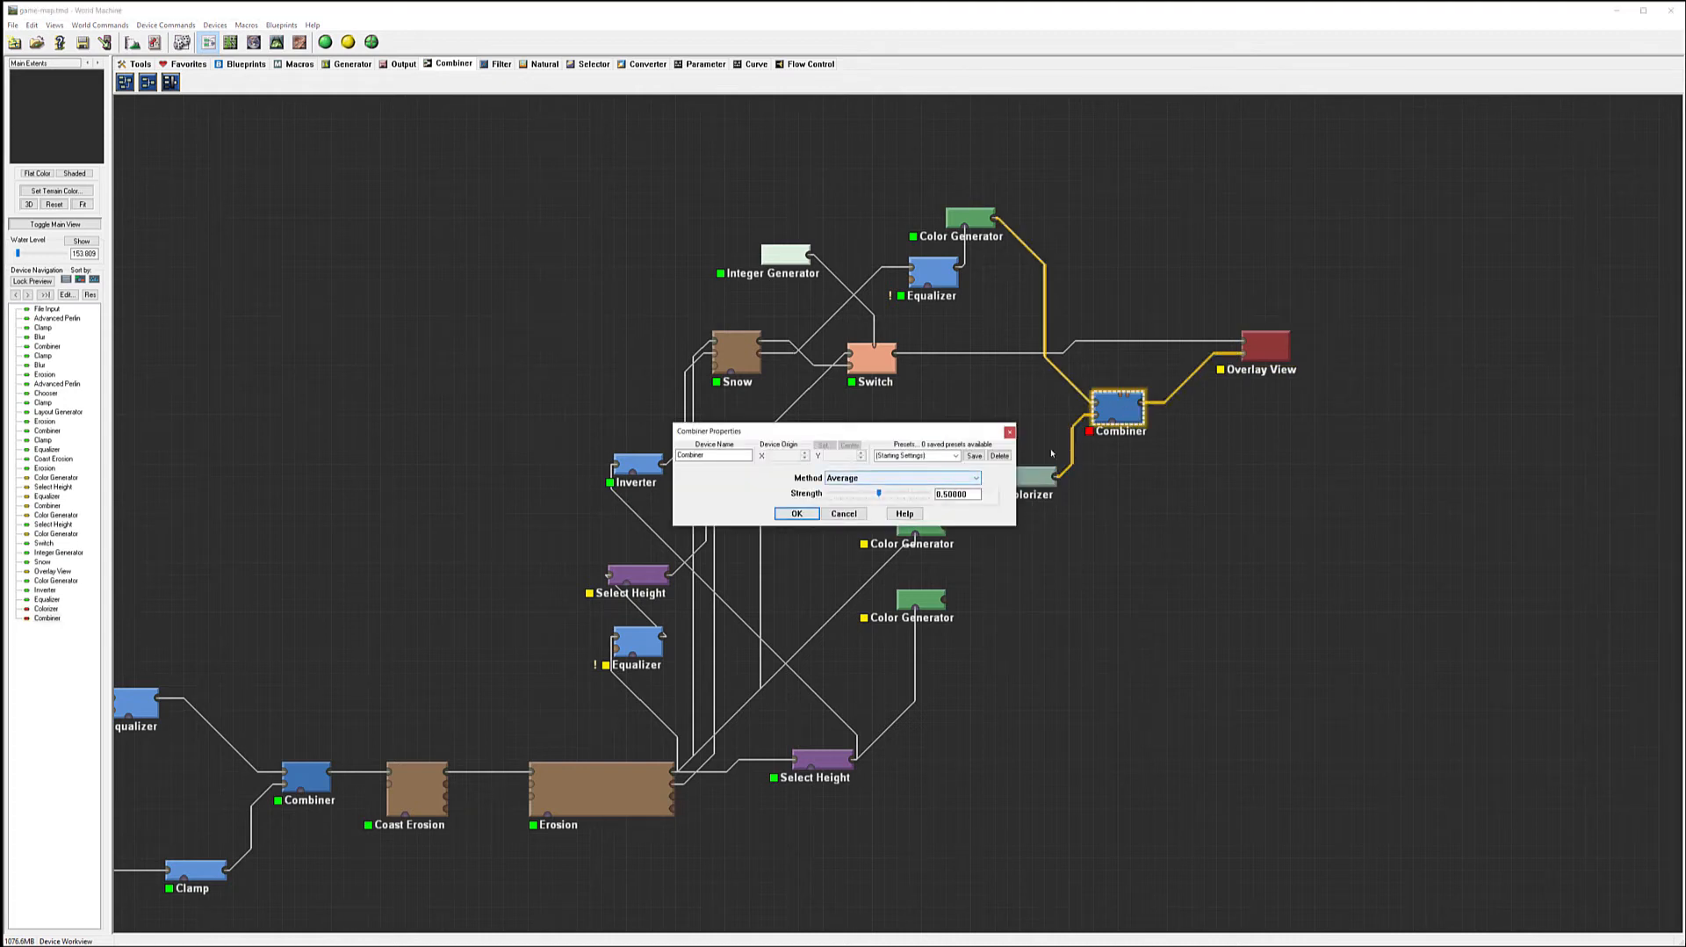
click(1010, 433)
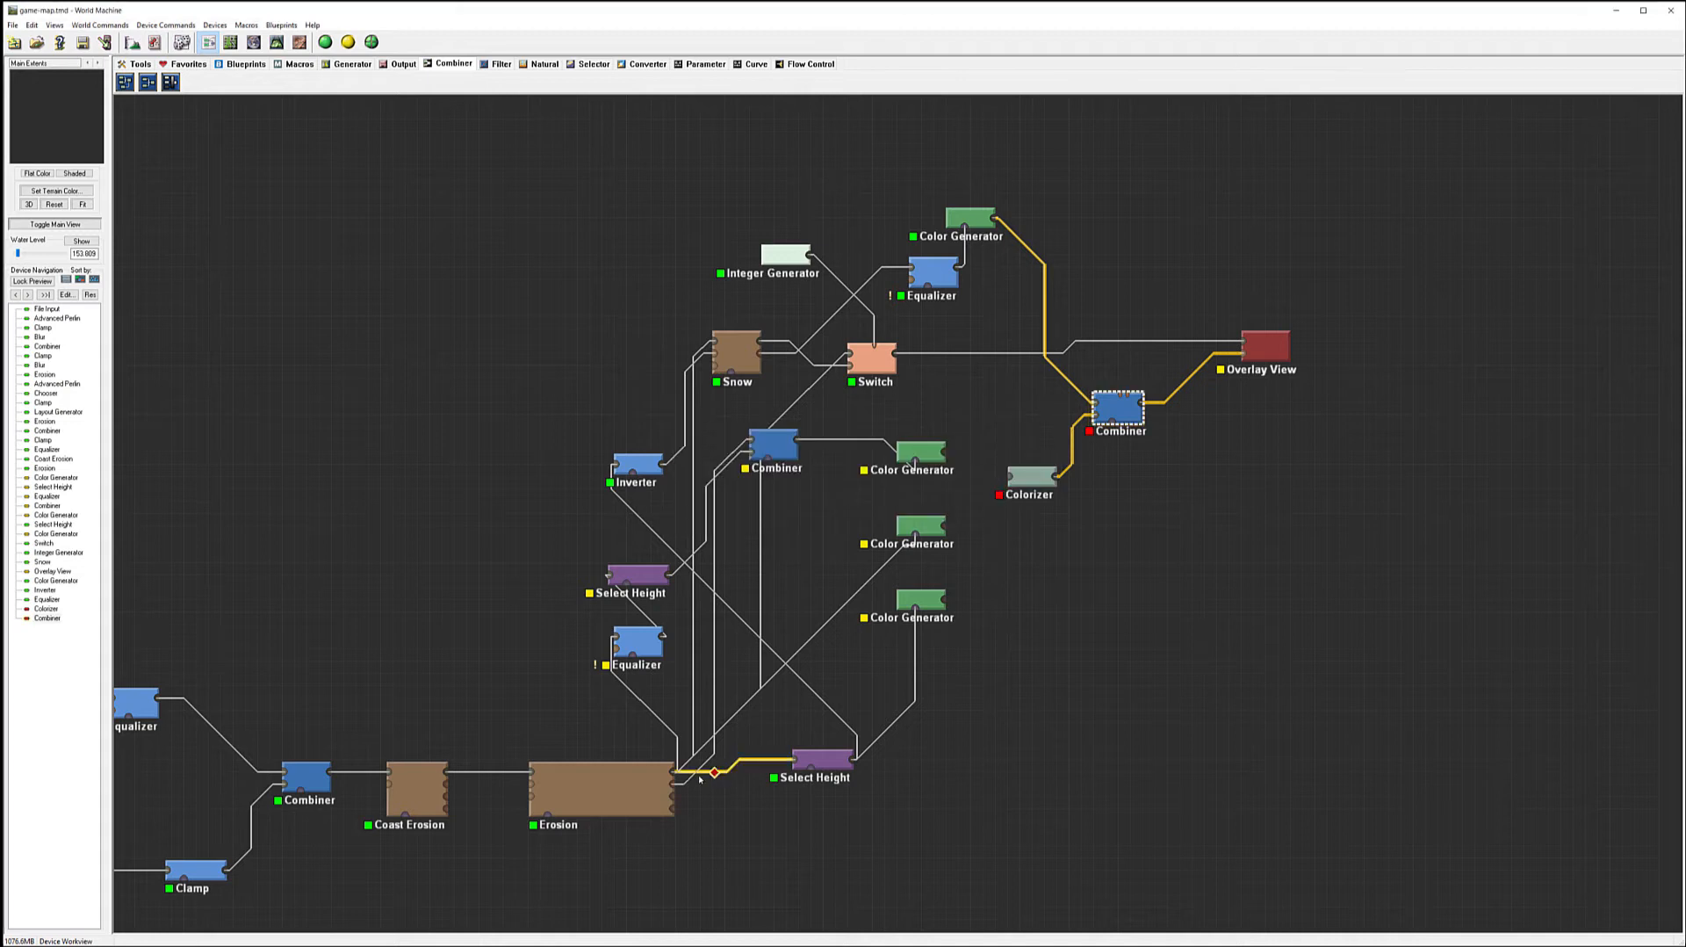
- Connect the Erosion device's primary output to the Colorizer's input and preview the Colorizer and new Combiner
drag(675, 773, 1010, 482)
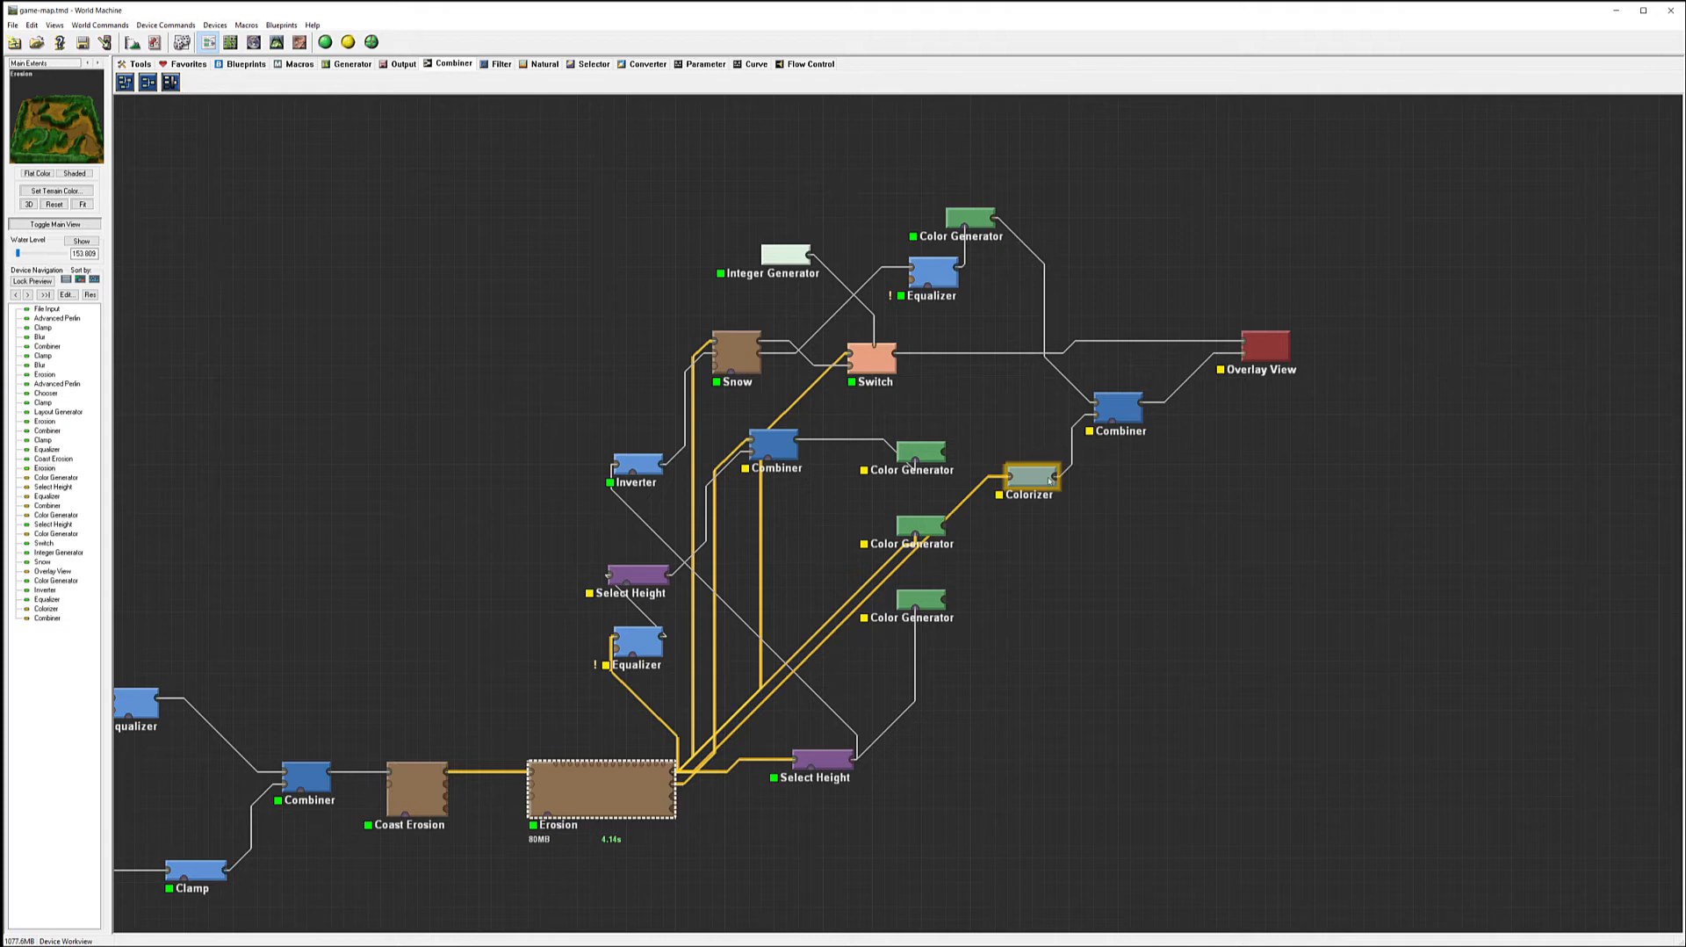
click(1030, 476)
click(1118, 405)
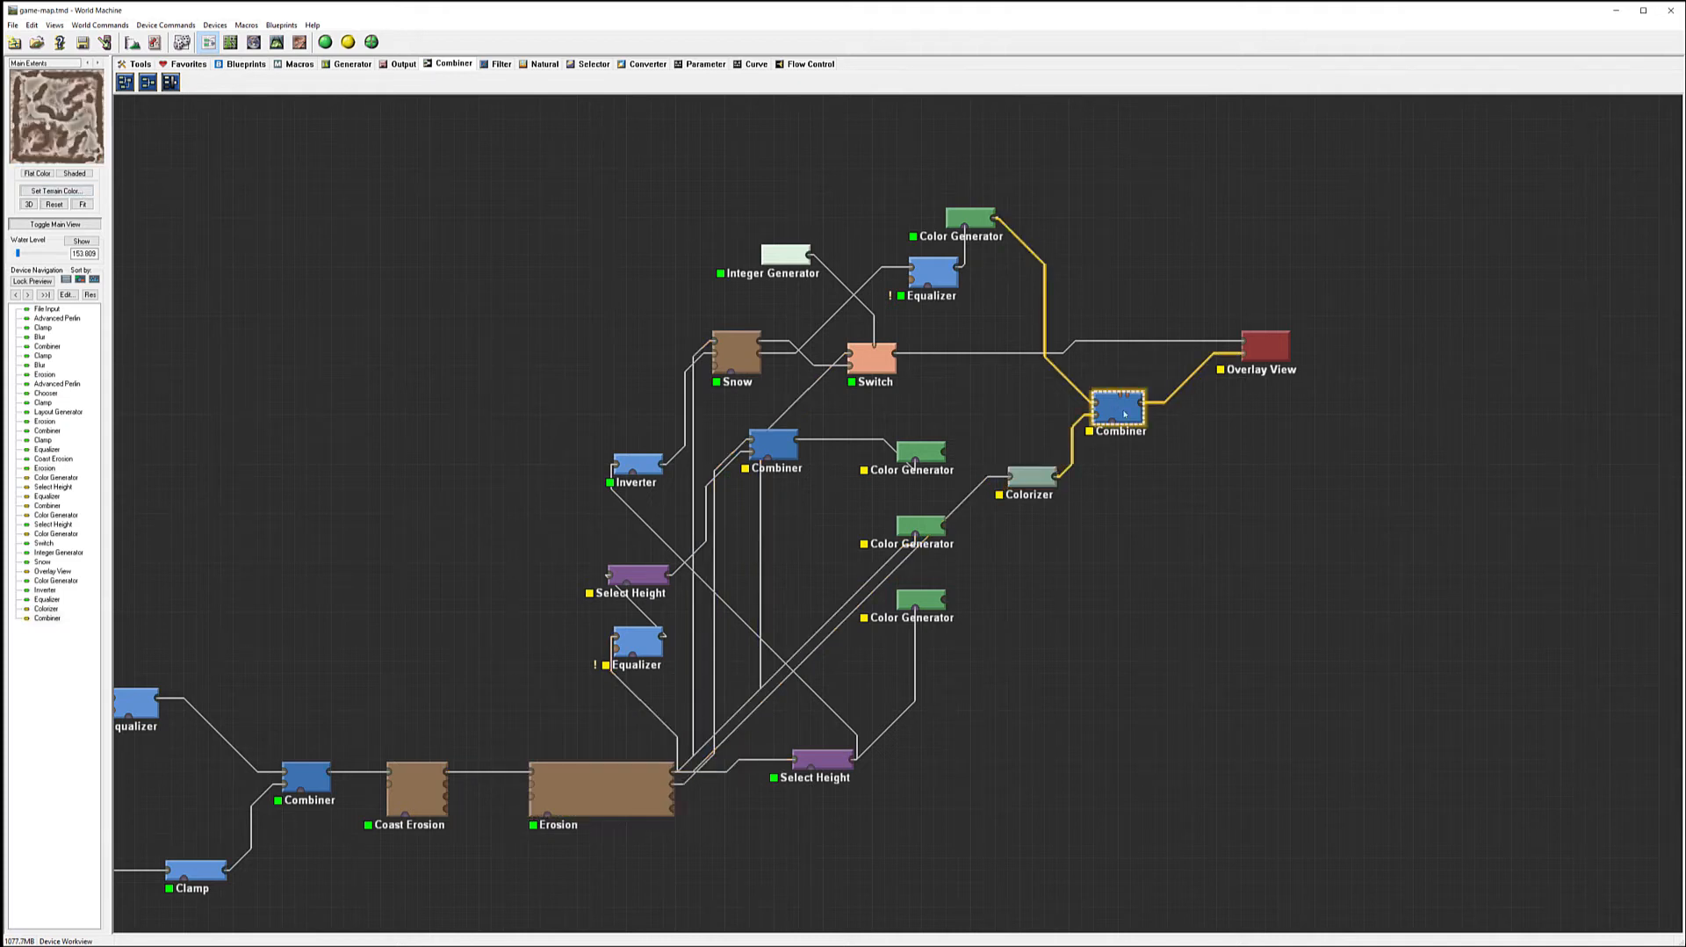
- Set the new Combiner's method to Screen with a strength of 1
double_click(1125, 414)
click(891, 479)
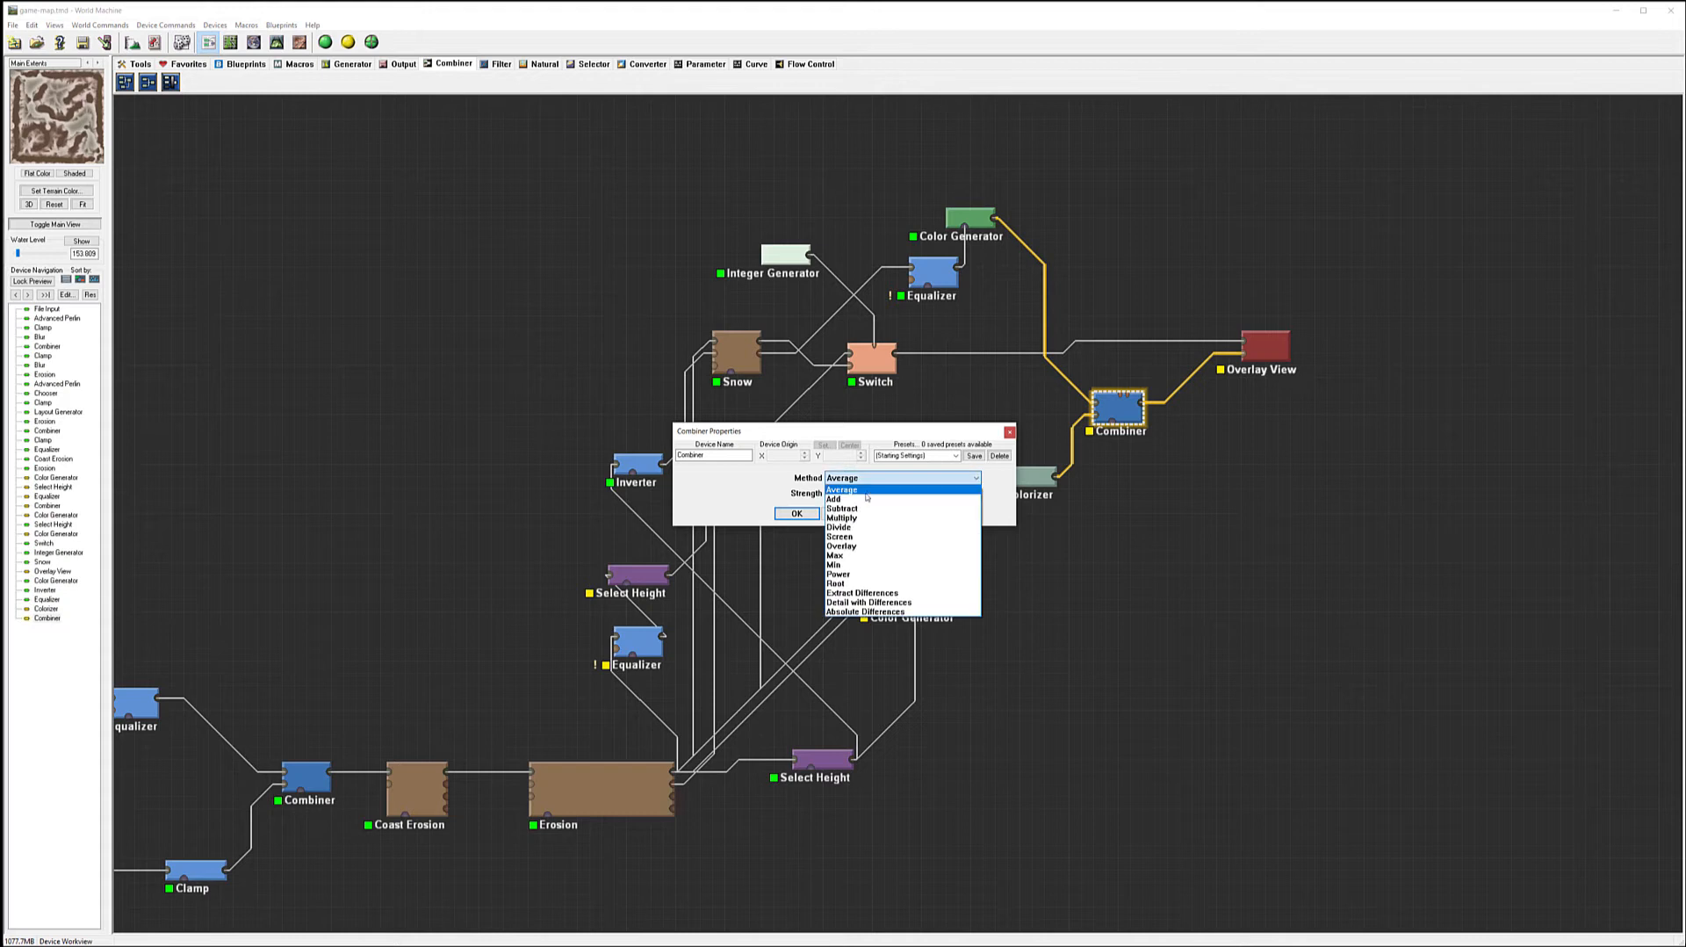
click(859, 538)
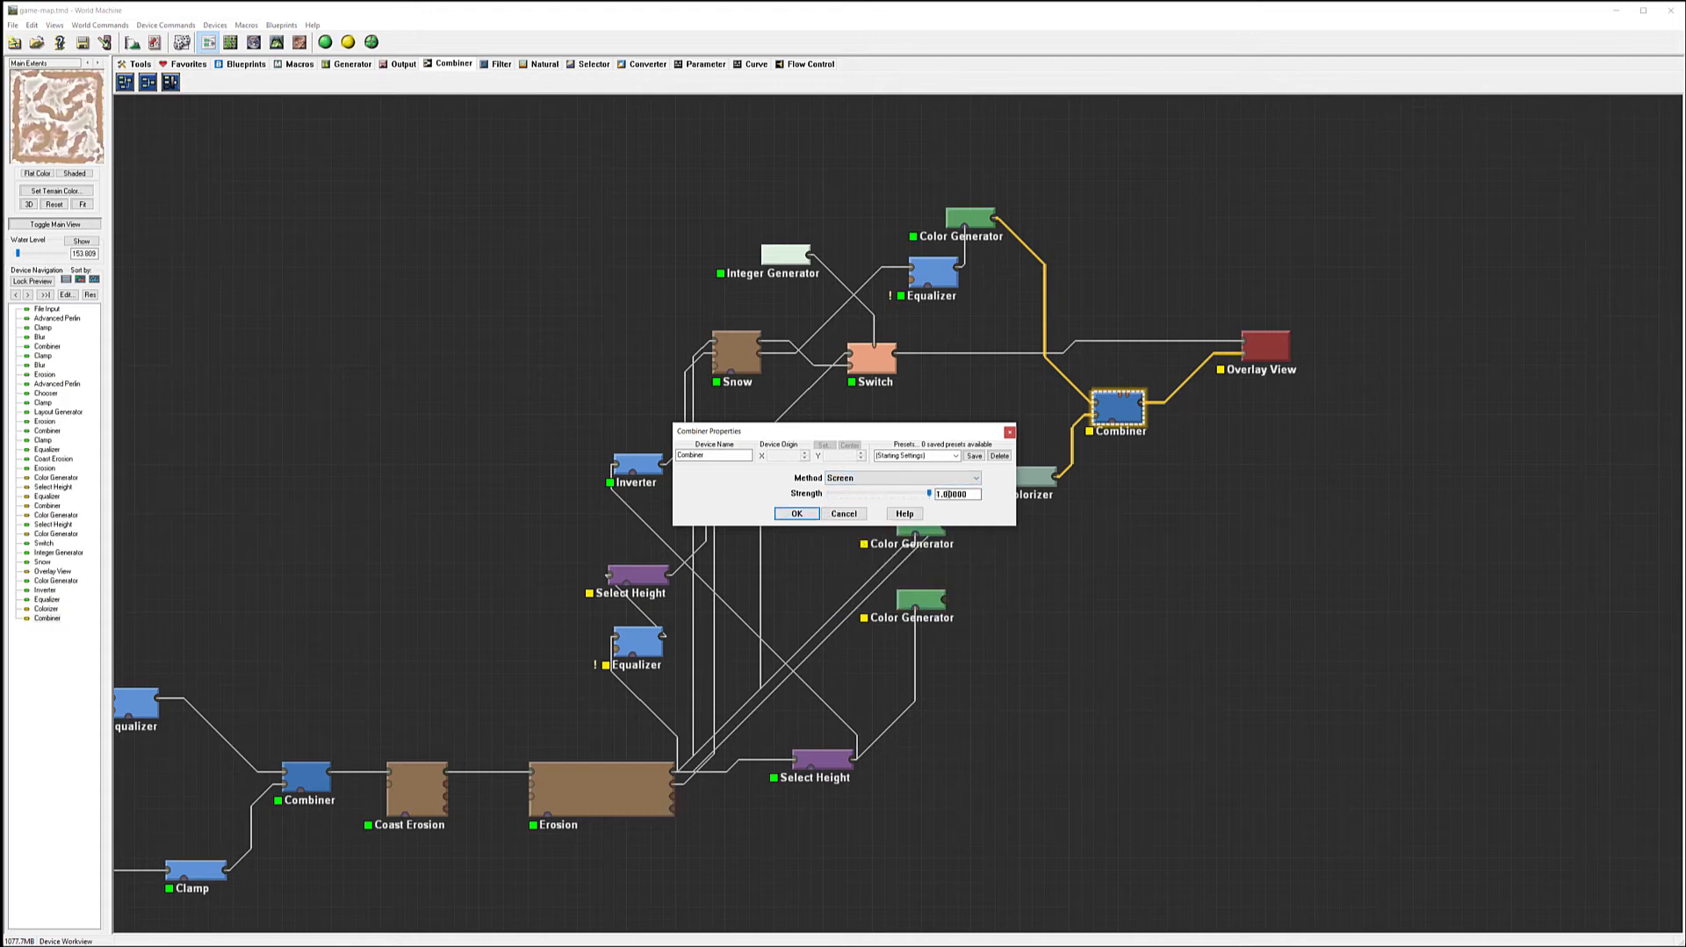
click(795, 514)
- Preview the Colorizer and Overlay View outputs, inspect the combined colours on the terrain in 3D, and return to the Colorizer in the network
click(1035, 483)
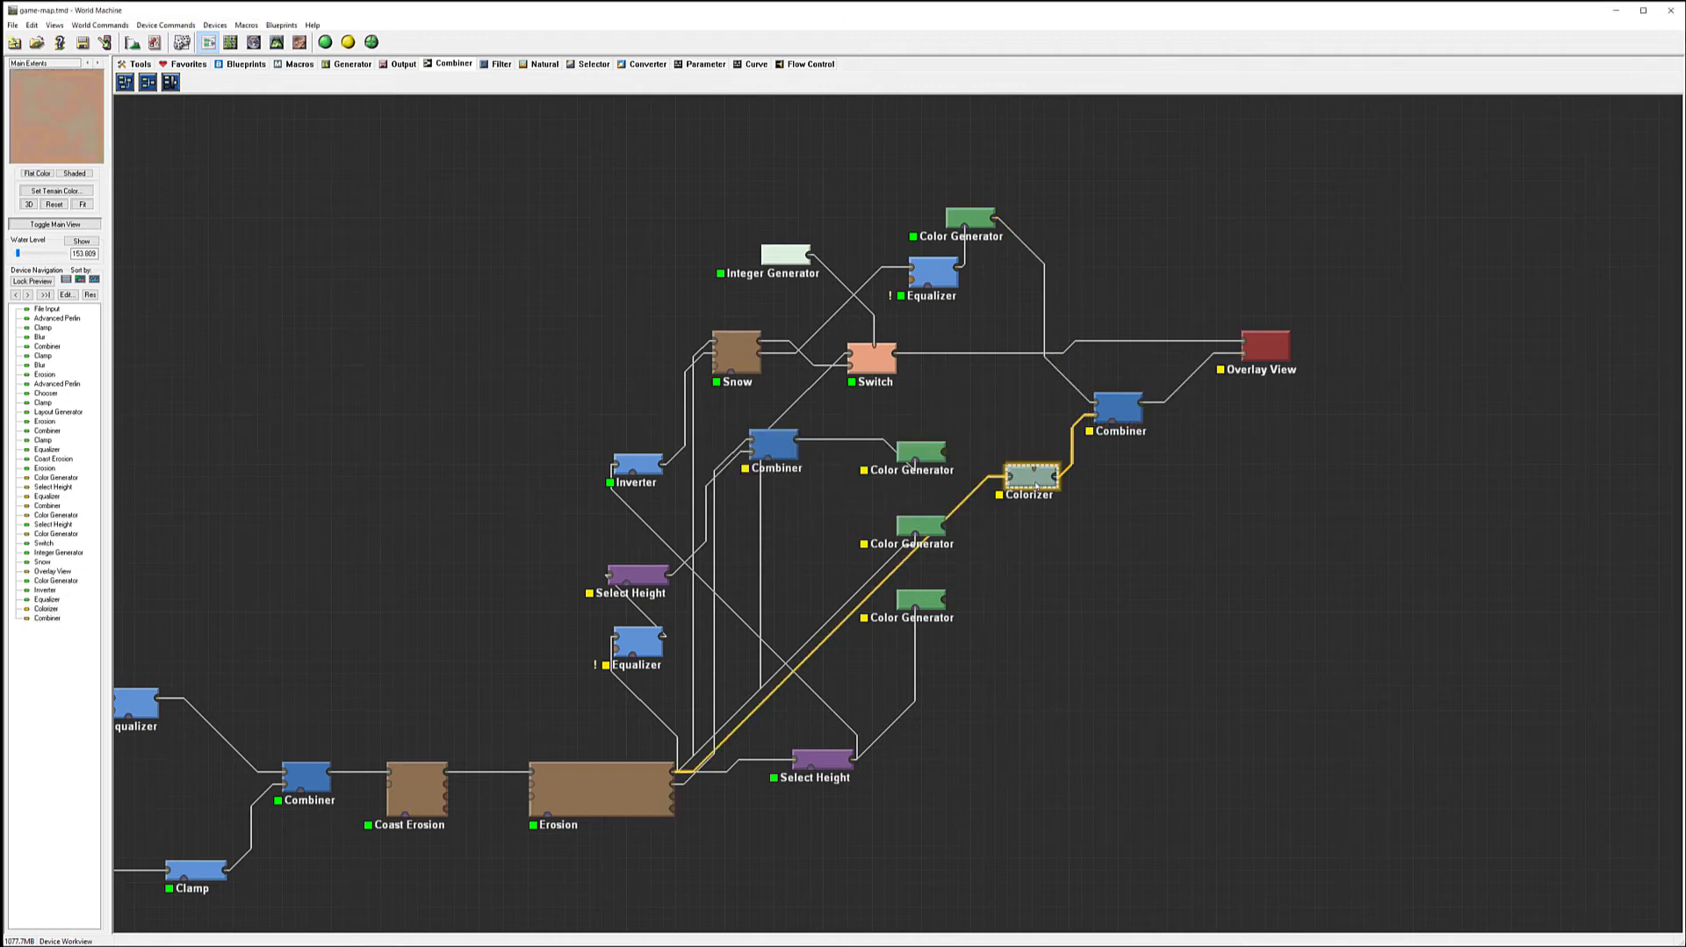
click(670, 776)
click(1273, 345)
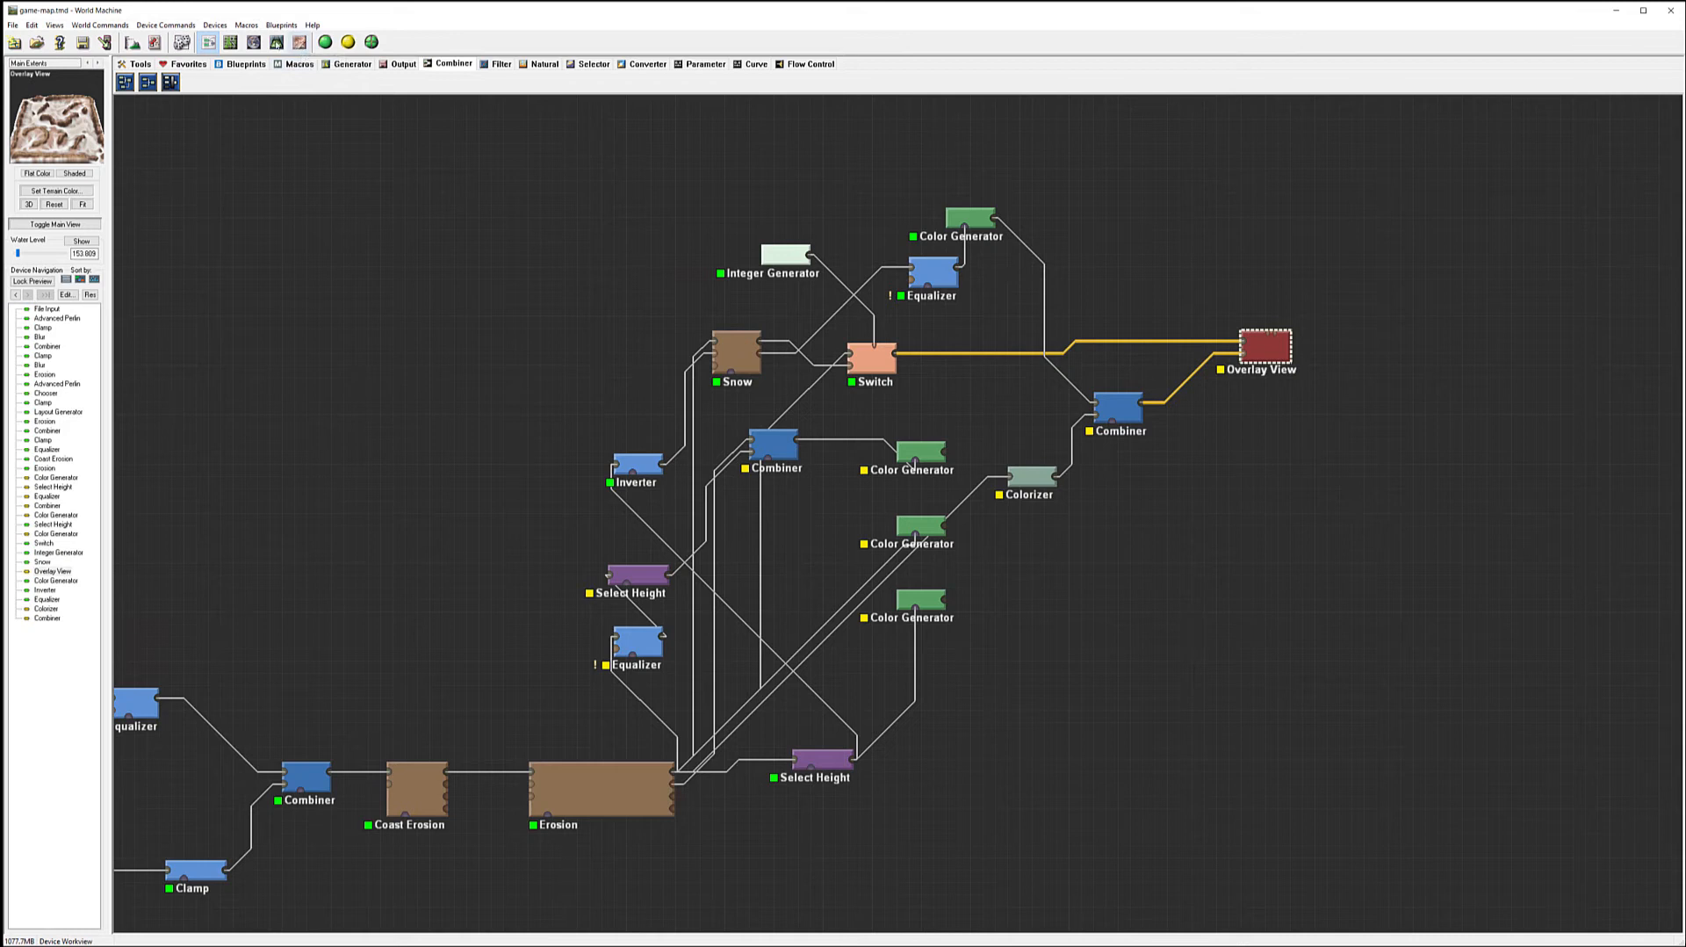
click(276, 42)
drag(902, 462, 968, 375)
mouse_move(685, 294)
mouse_down()
mouse_move(725, 216)
mouse_move(713, 281)
mouse_up()
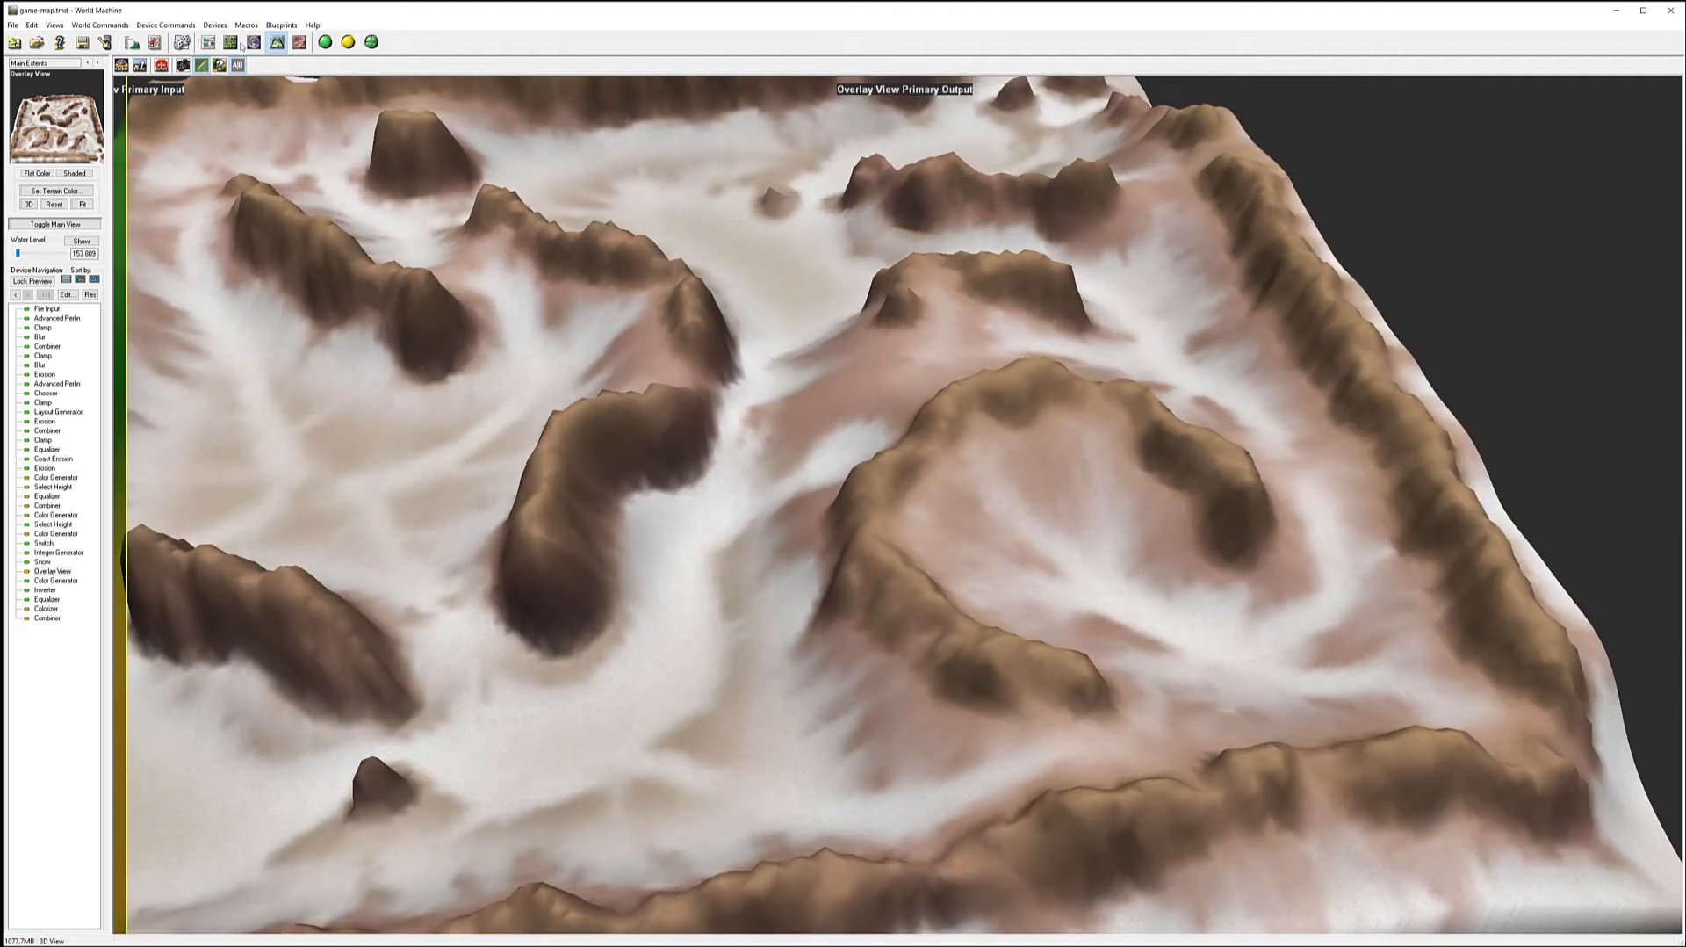
click(208, 42)
click(1019, 479)
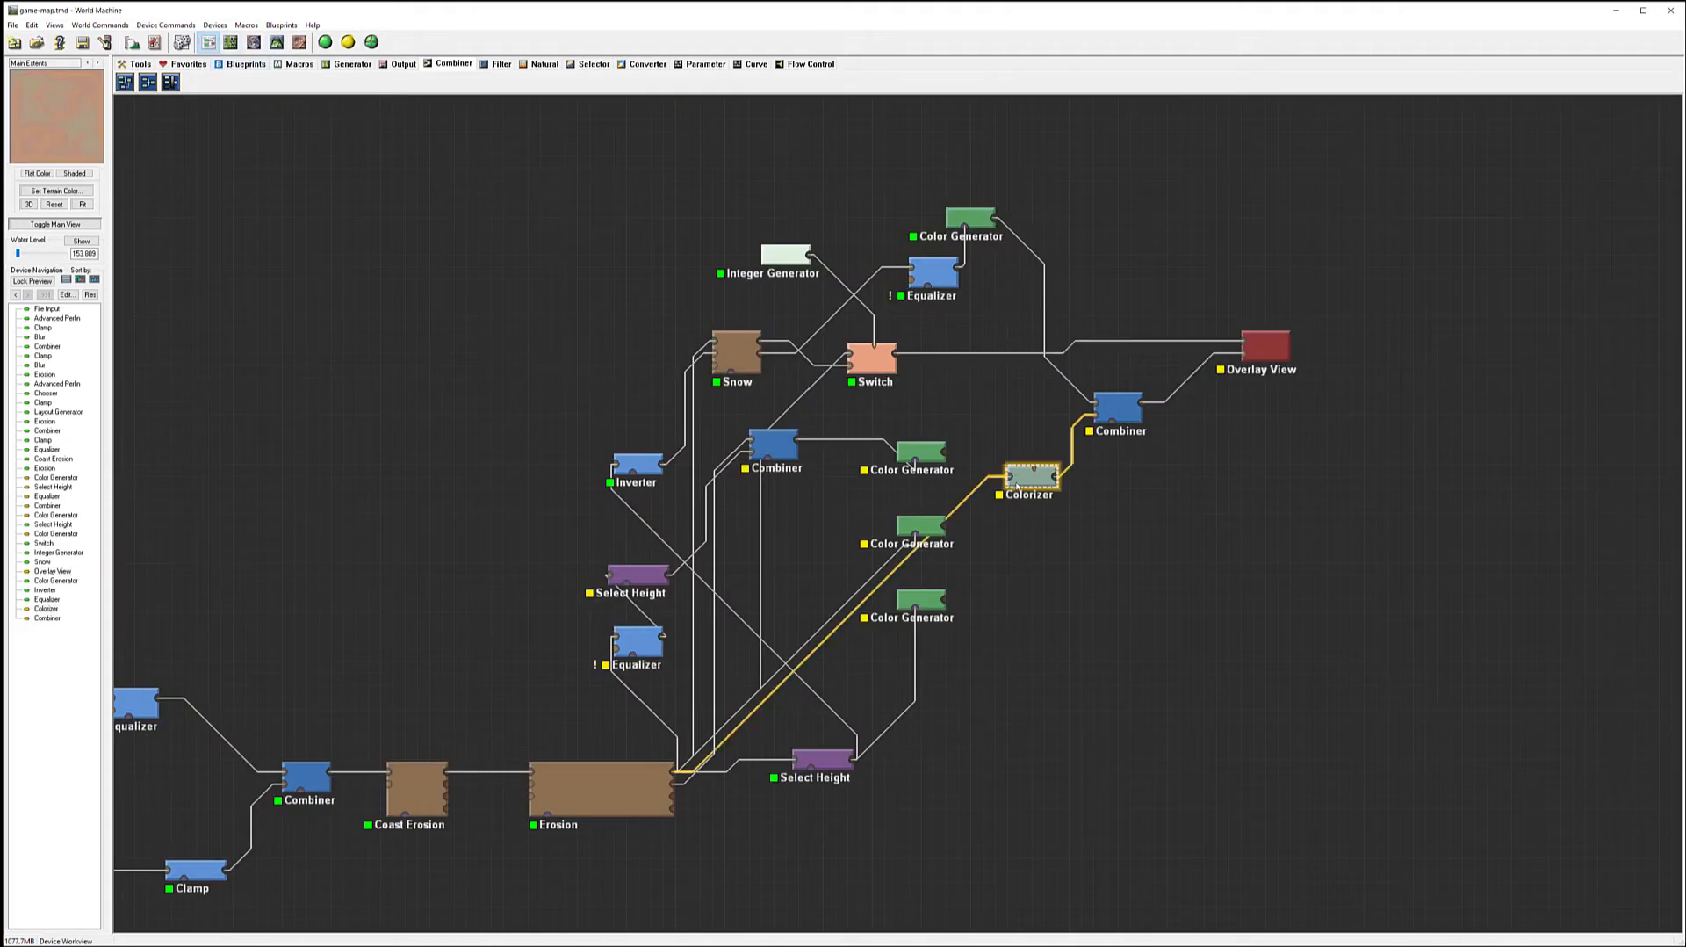
- Try the Moss and Granite and Riverbed gradient presets in the Colorizer, and settle on the Dirty preset
double_click(1024, 484)
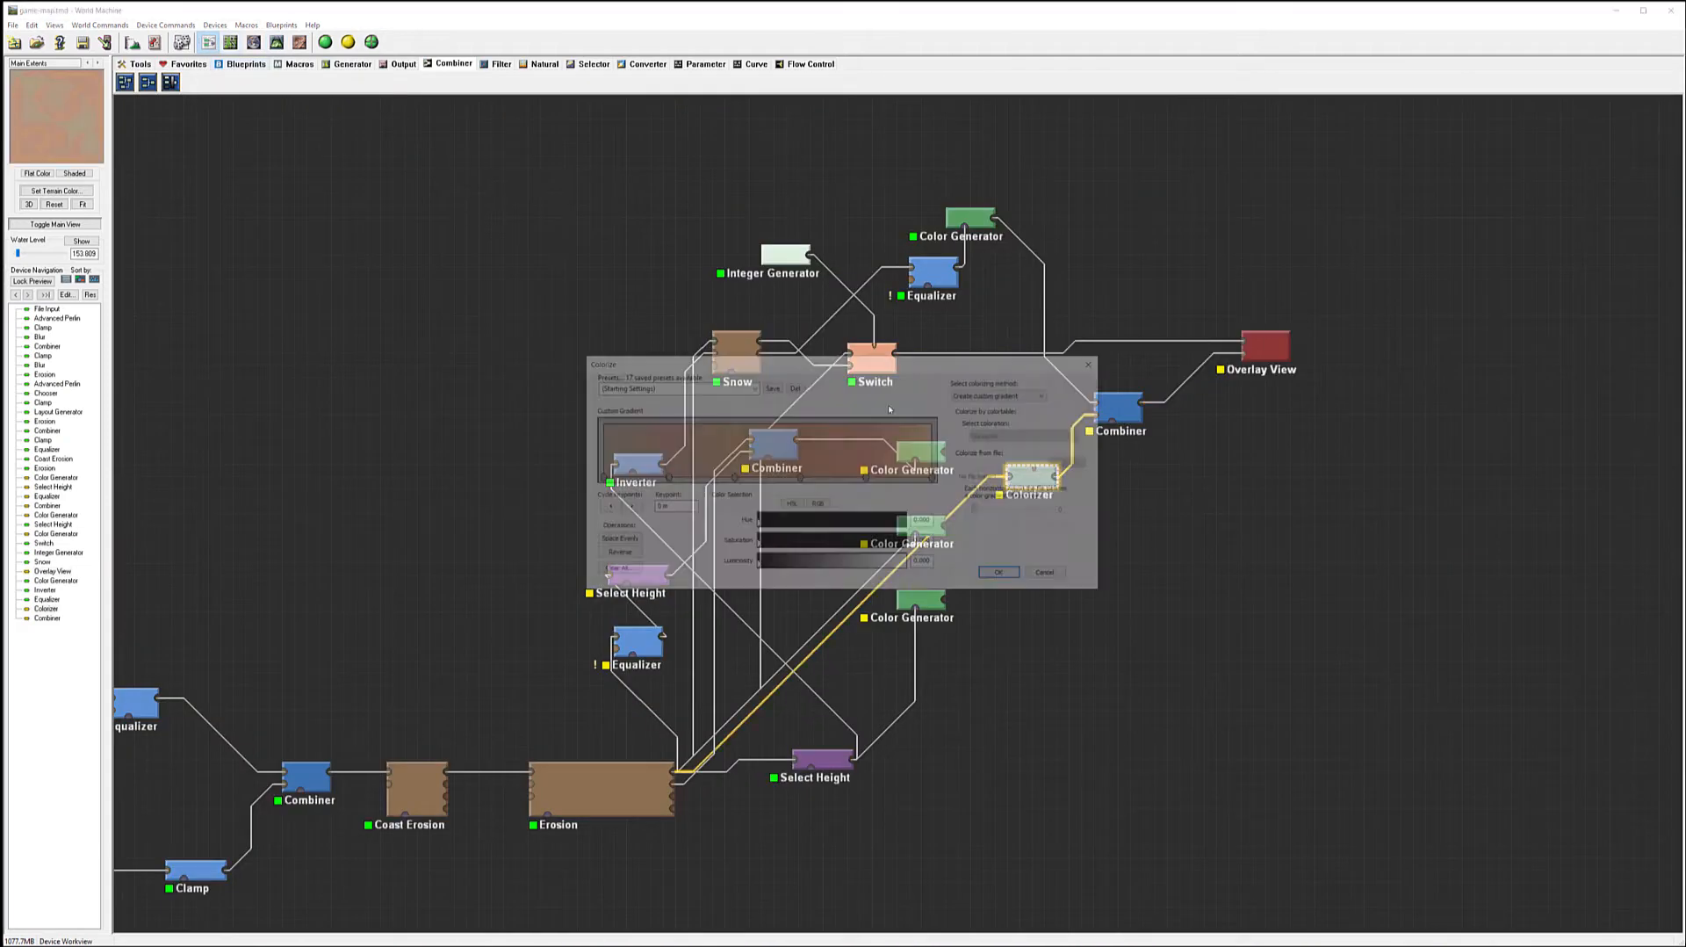
click(755, 388)
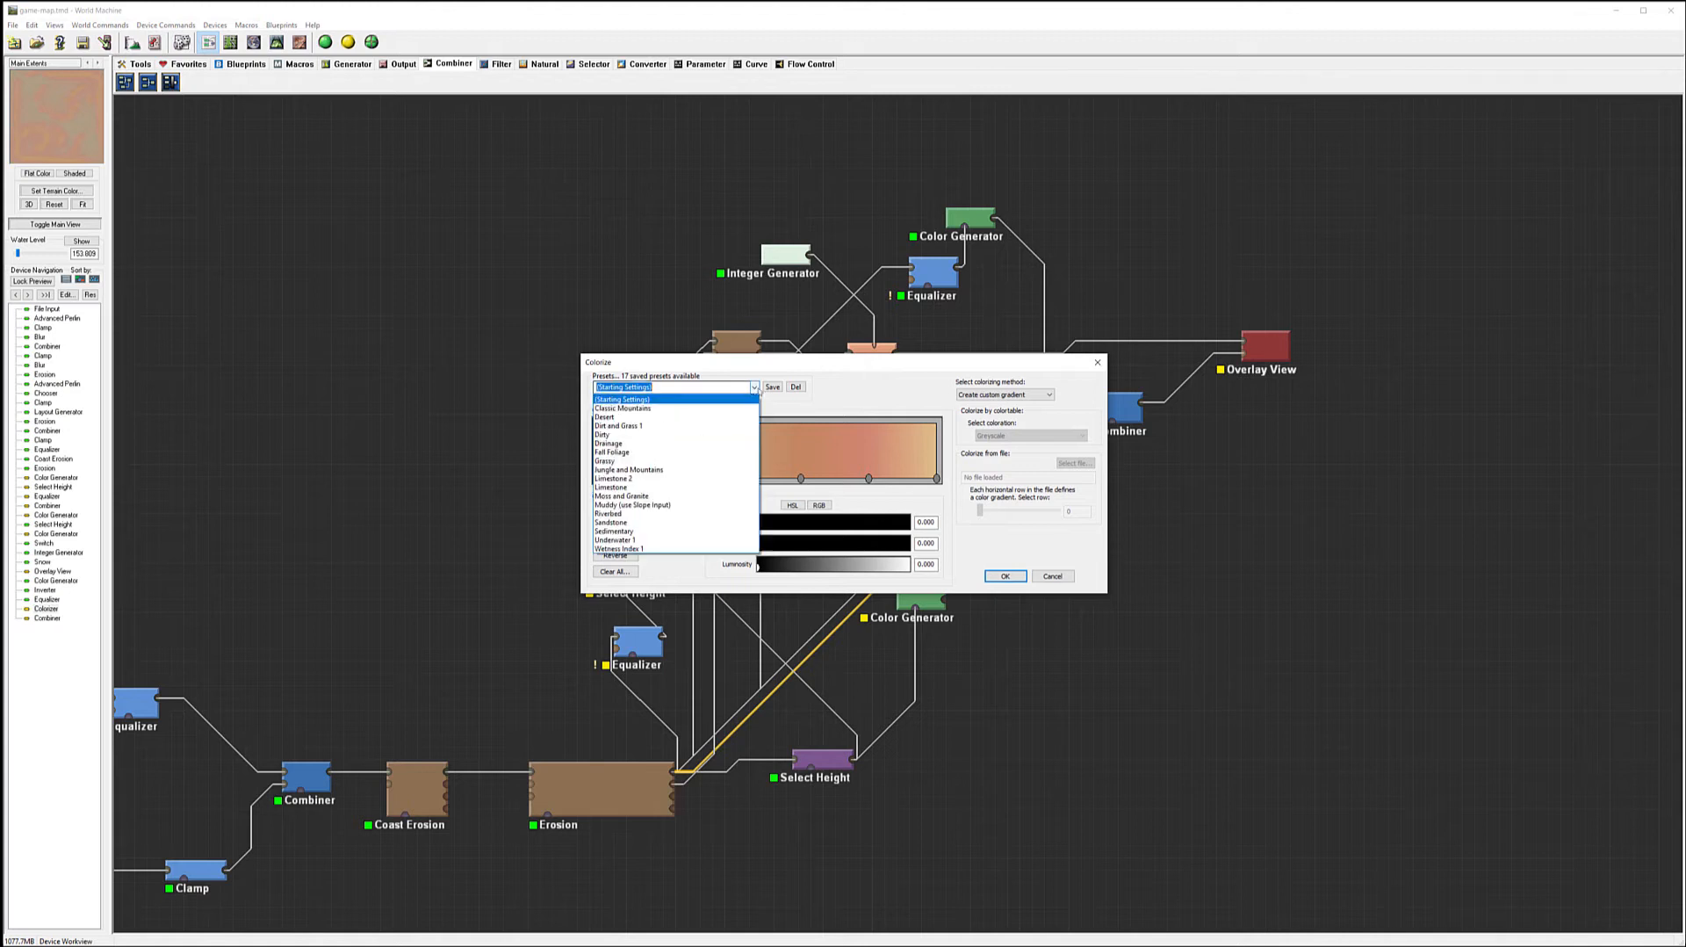
click(657, 497)
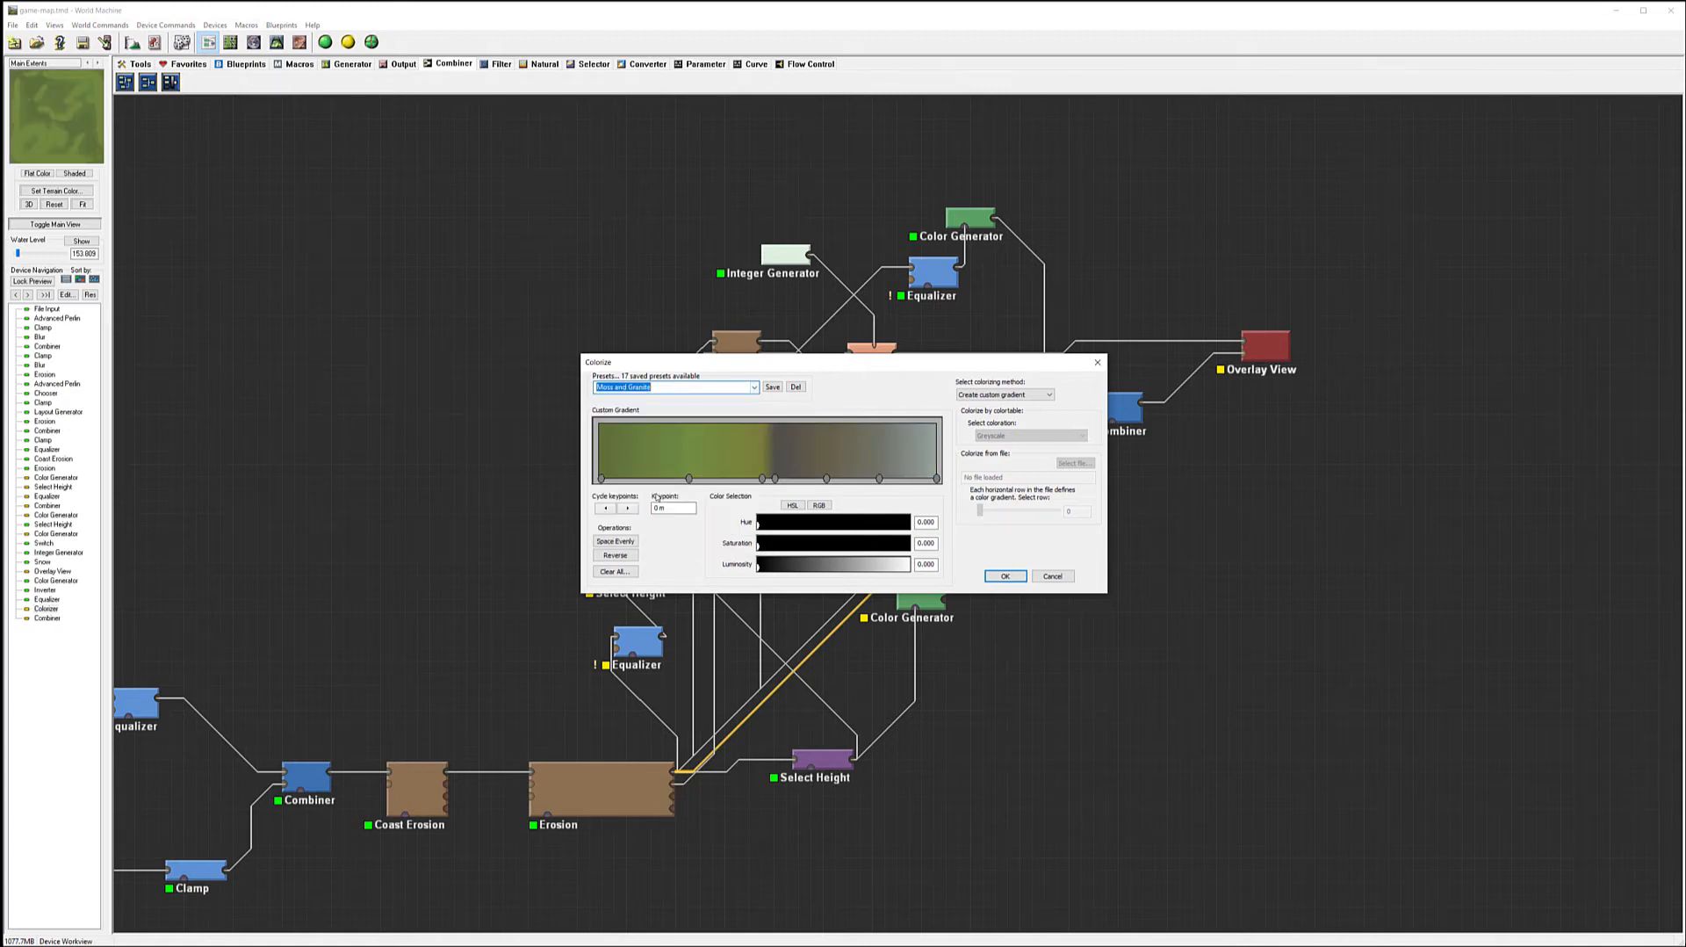
click(752, 388)
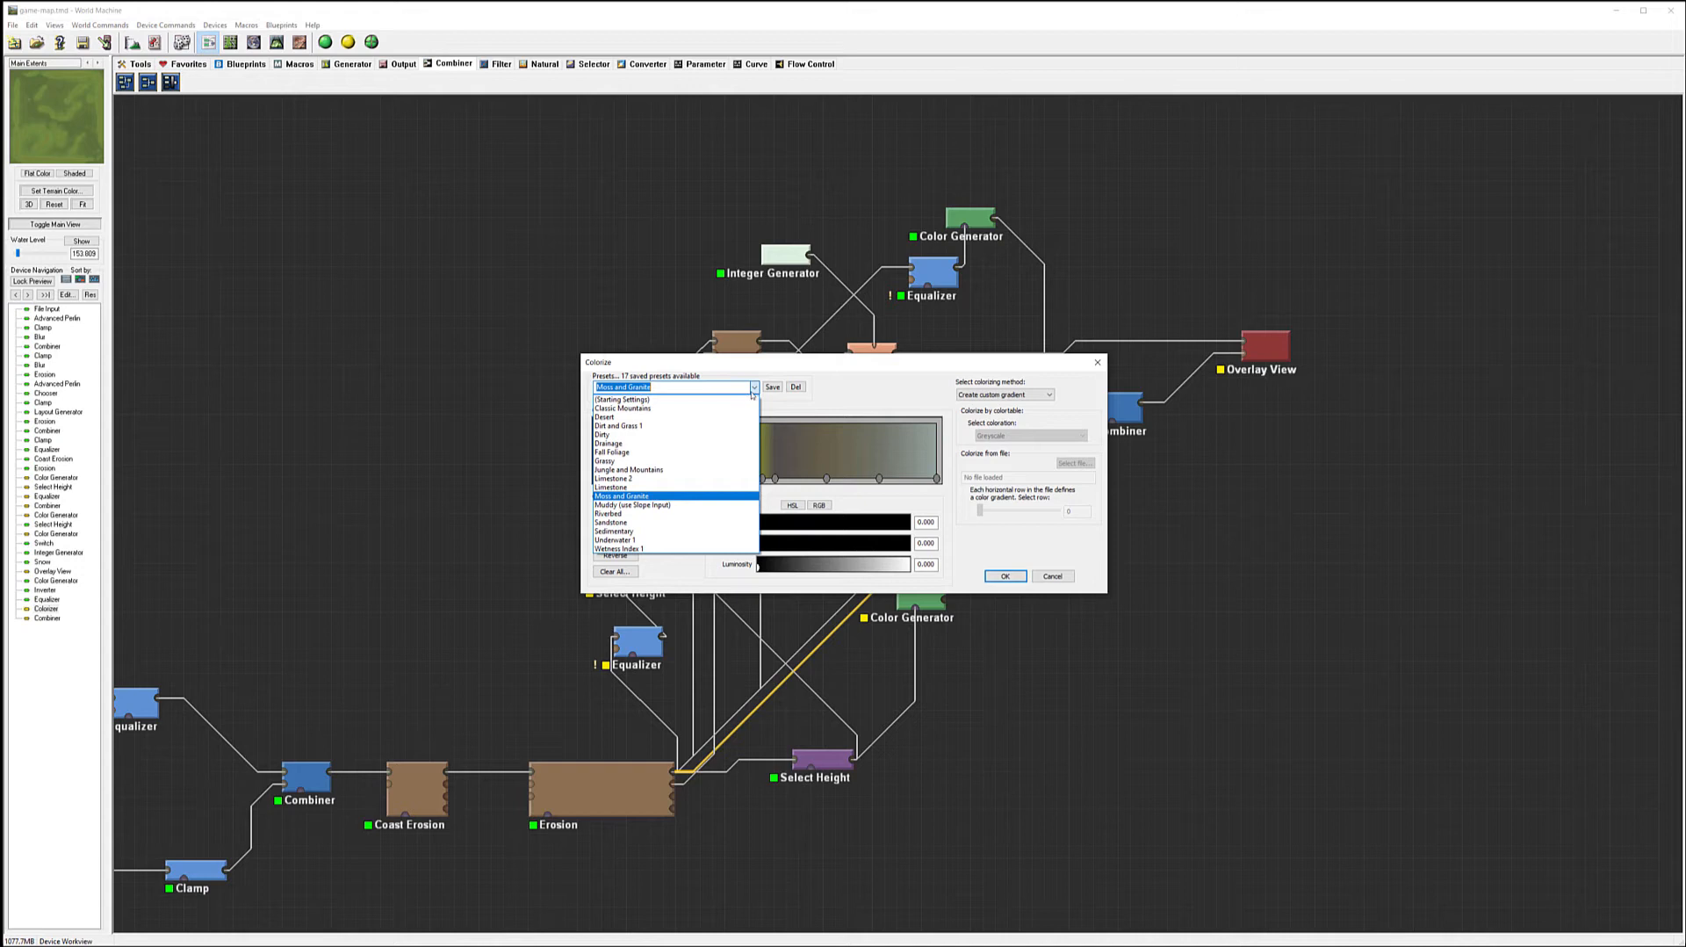
click(652, 517)
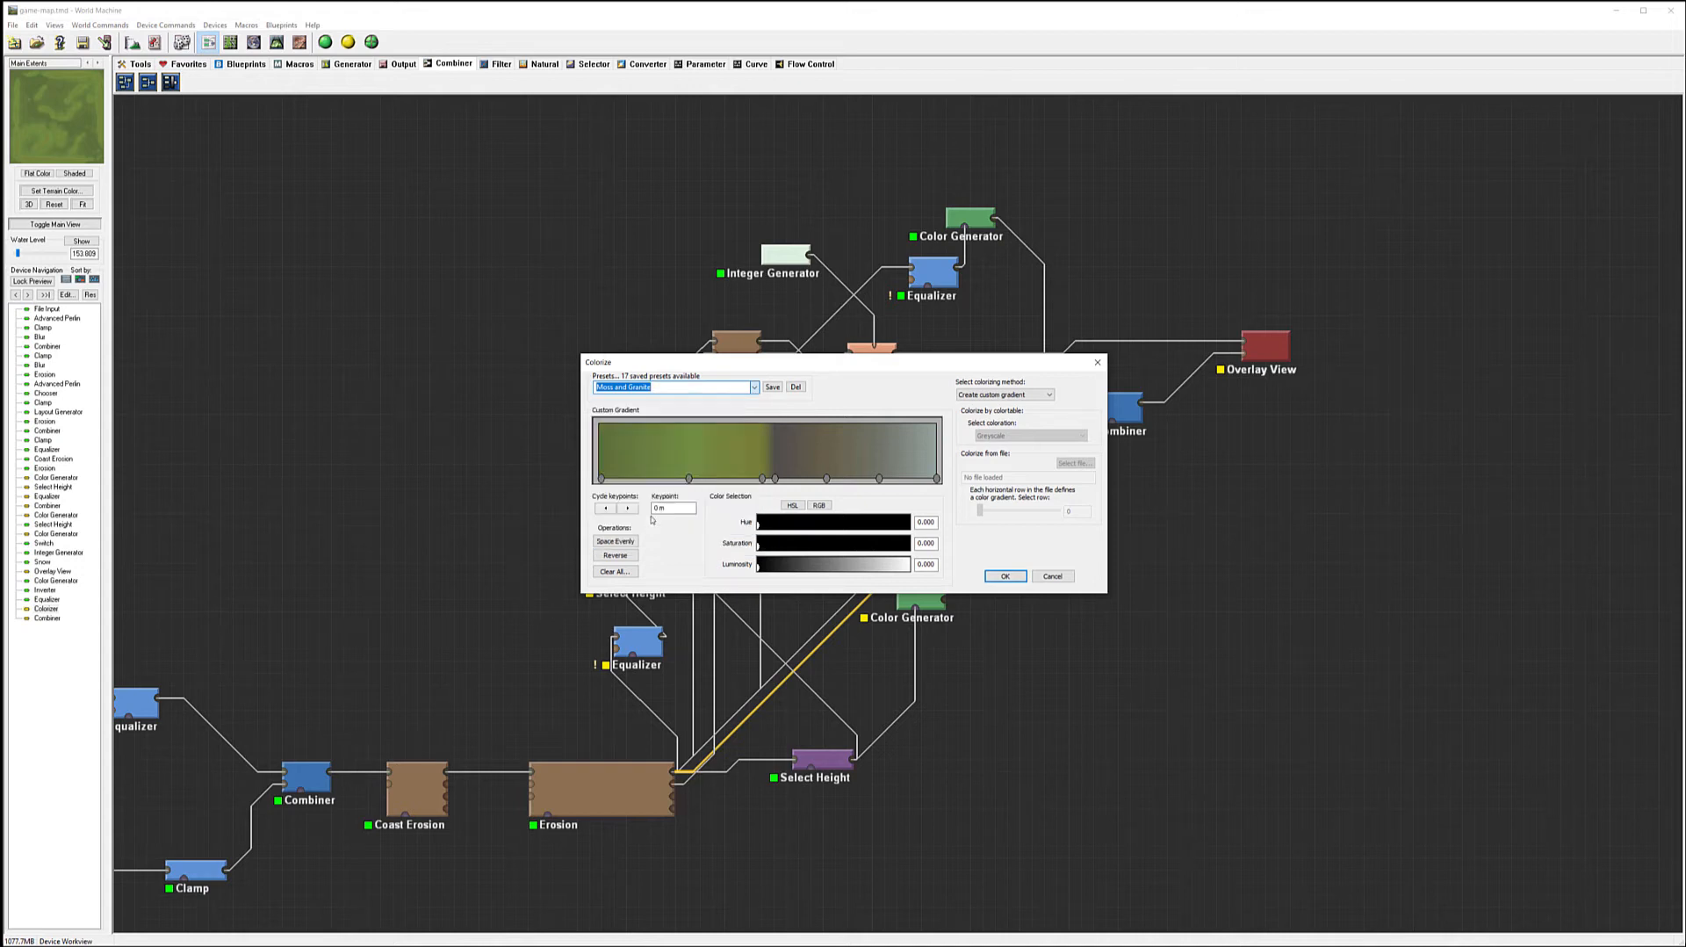
click(756, 389)
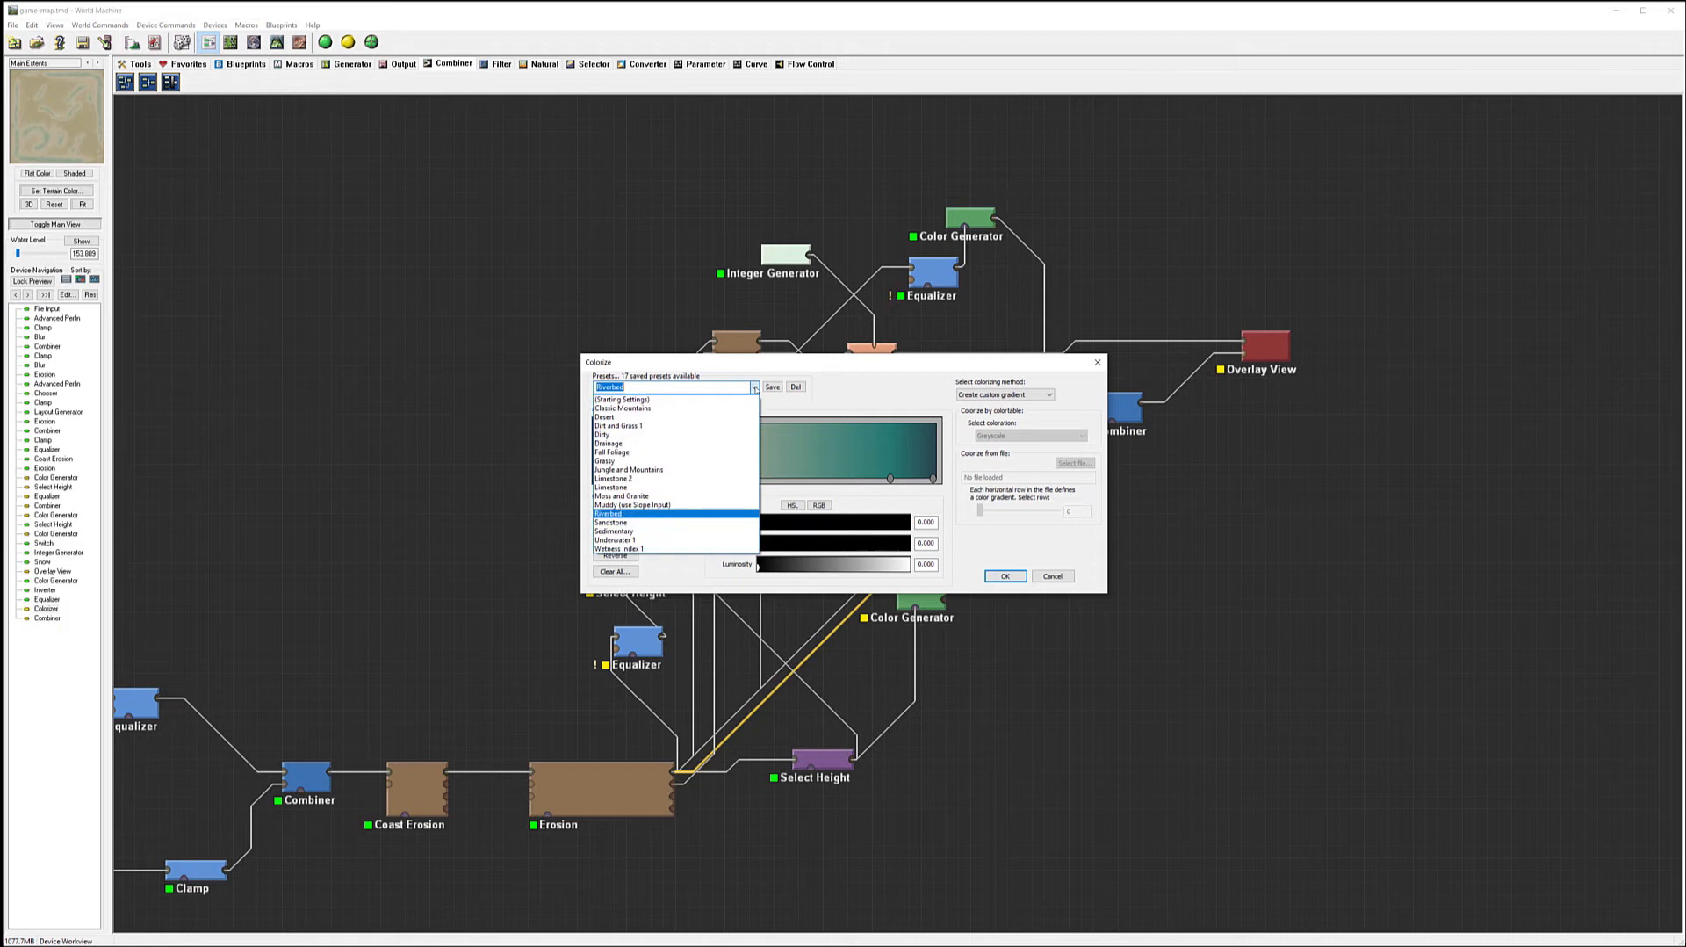
click(628, 434)
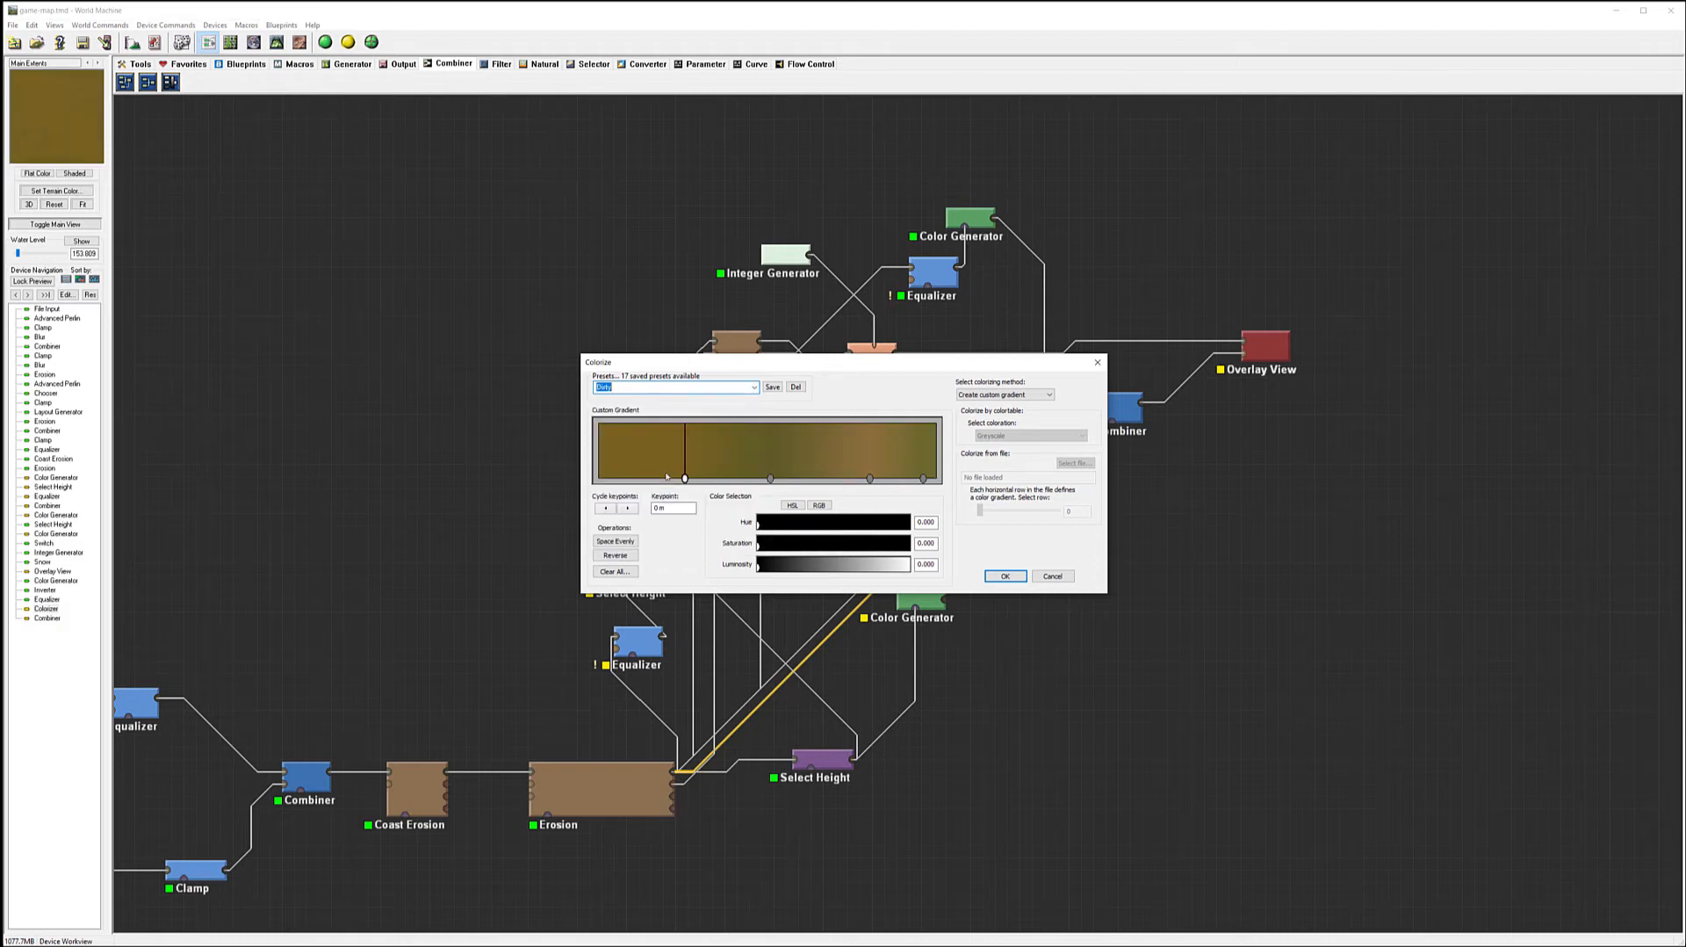
- Recolour the first keypoint of the Dirty gradient dark brown with hue 0.065, saturation 0.570 and luminosity 0.205
click(685, 480)
drag(829, 569, 766, 524)
drag(866, 546, 773, 531)
click(770, 478)
- Shift the gradient's third keypoint to a lower height and darken it, apply the gradient, and preview the Overlay View
drag(869, 479, 826, 481)
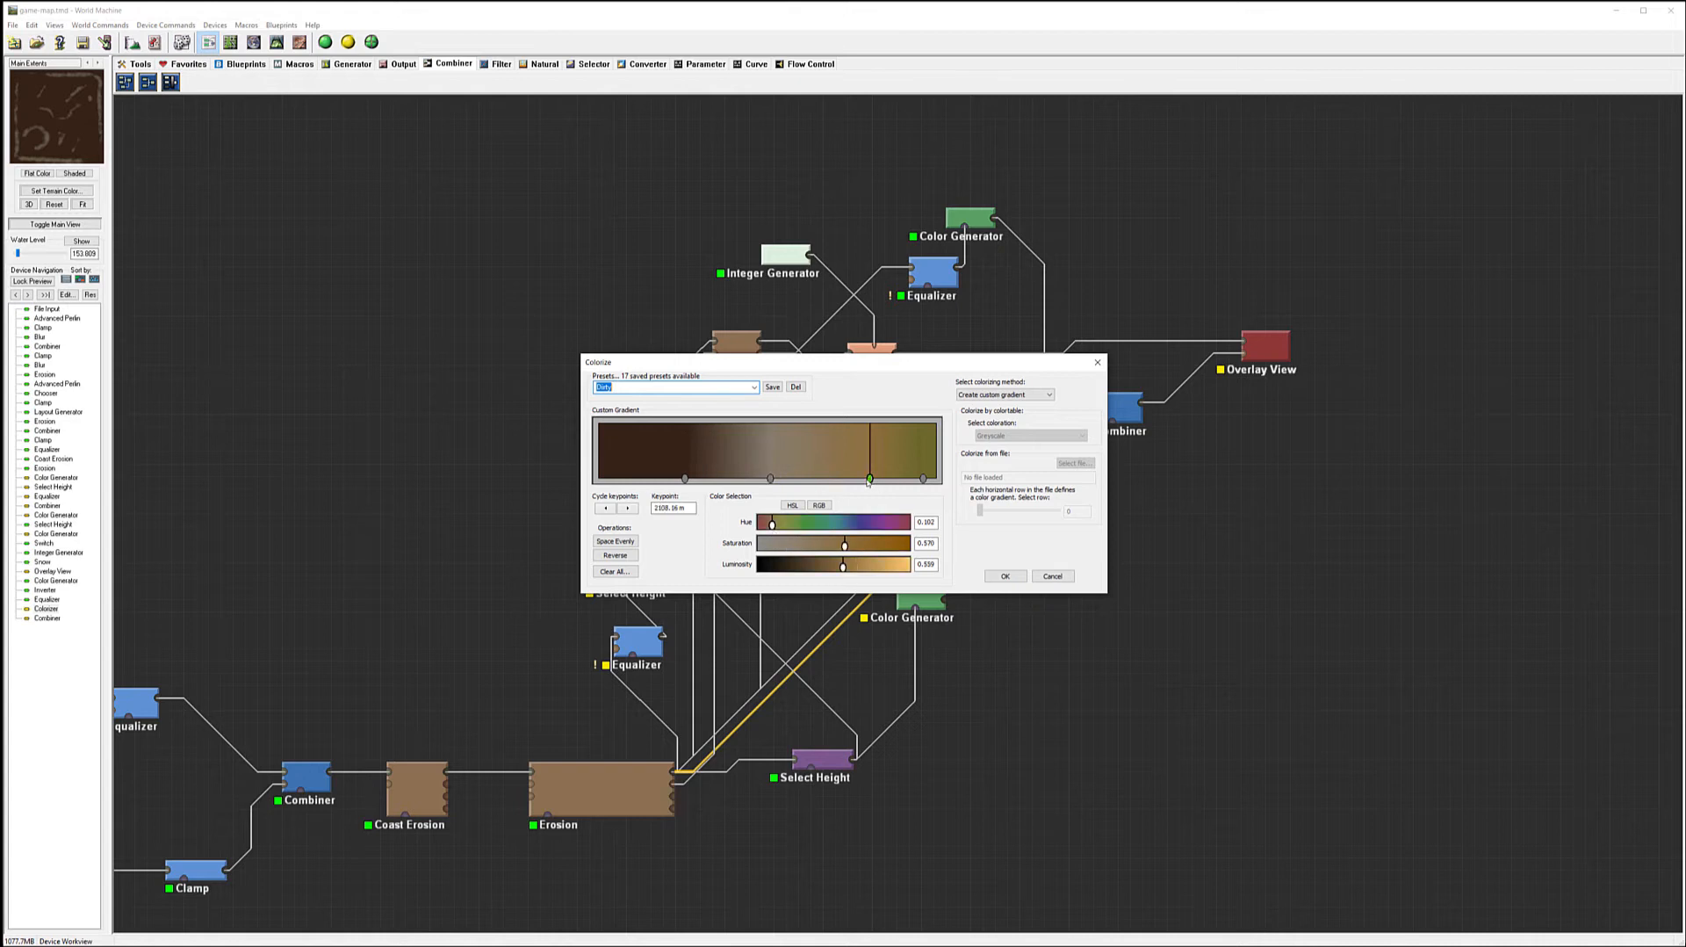
drag(851, 572, 770, 524)
click(923, 480)
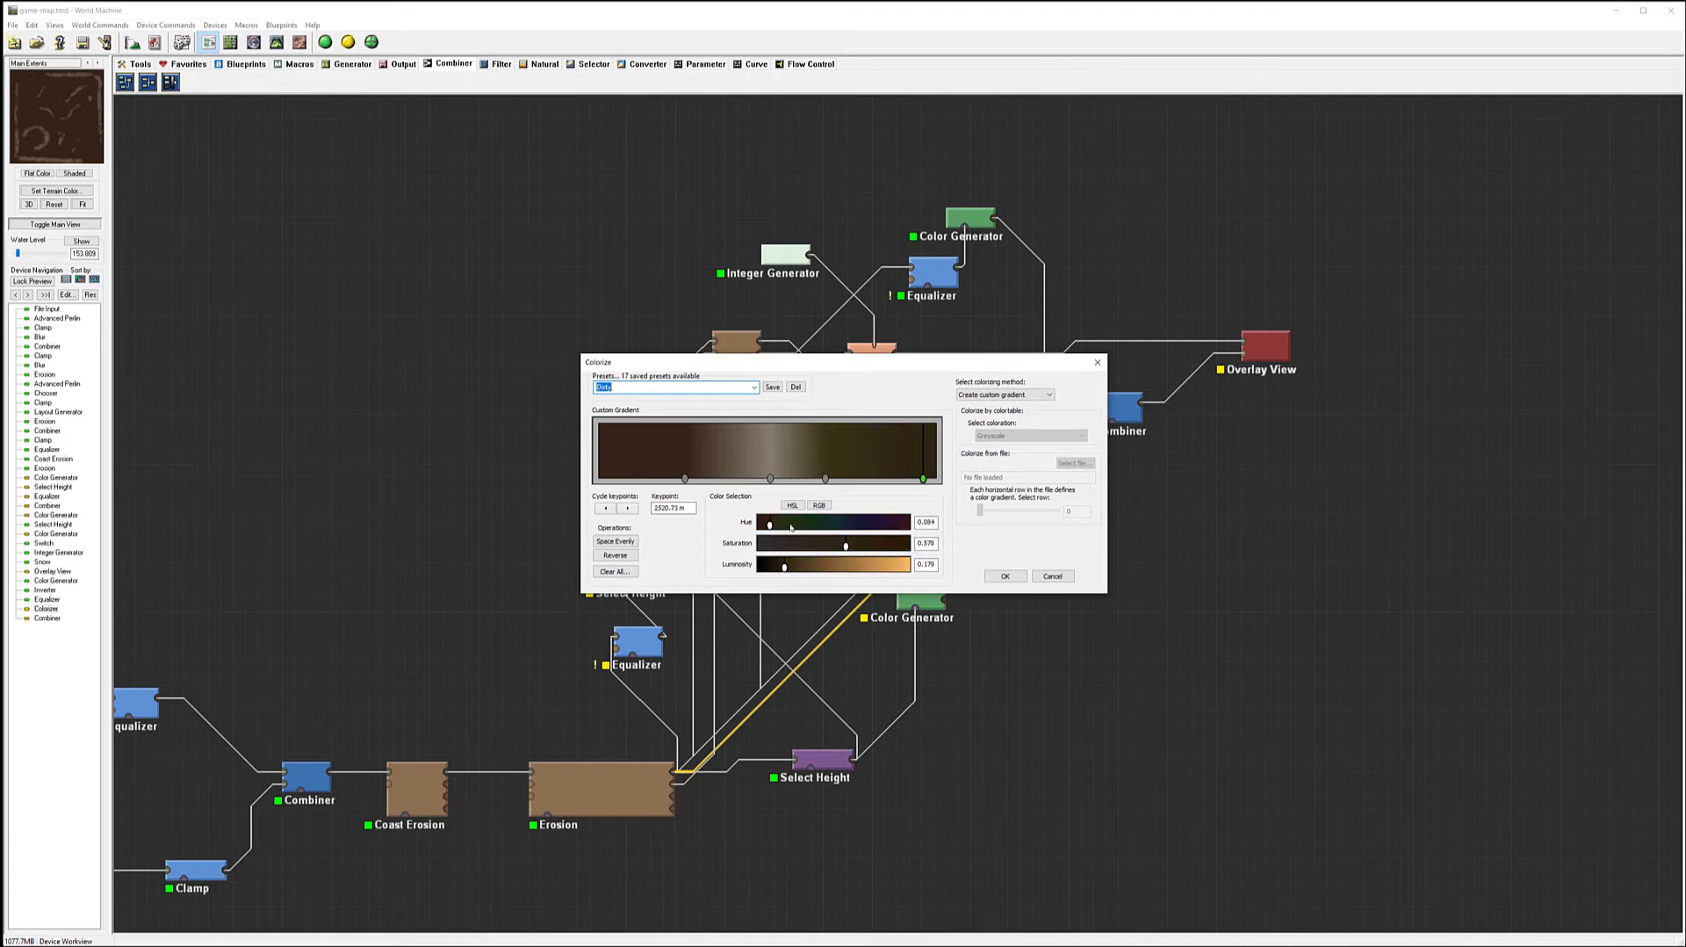
click(1005, 579)
click(1265, 346)
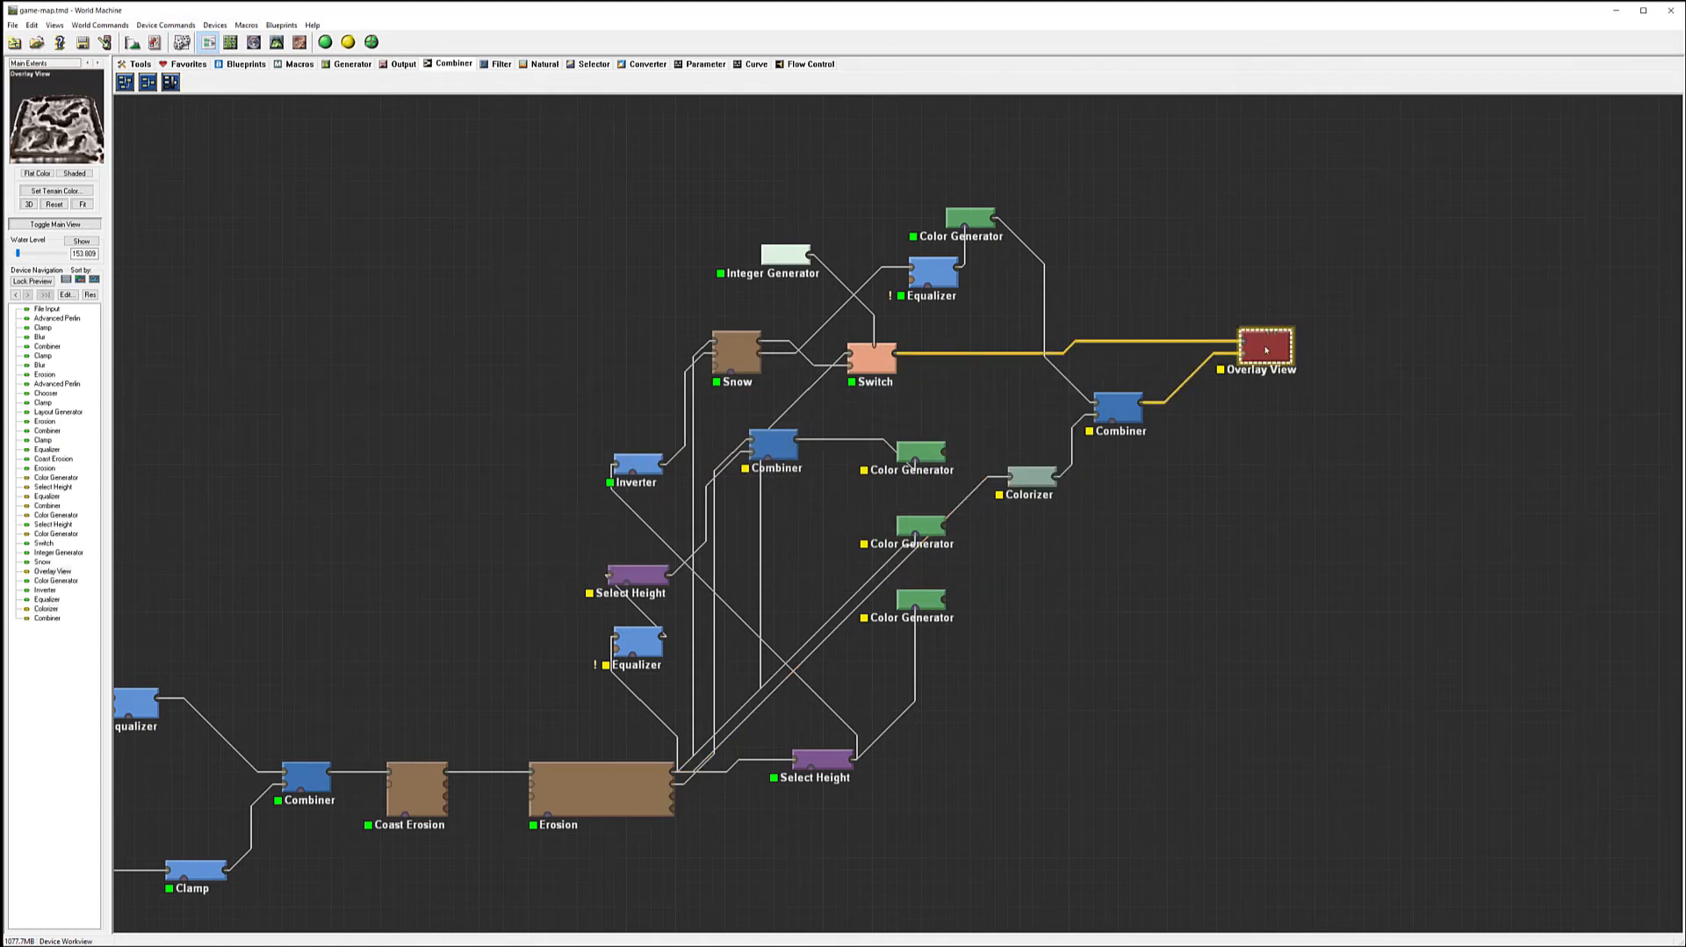
- Move the Colorizer's first two keypoints to 299.74 m and 944.637 m, and darken them to luminosity 0.150 and 0.300
double_click(1029, 477)
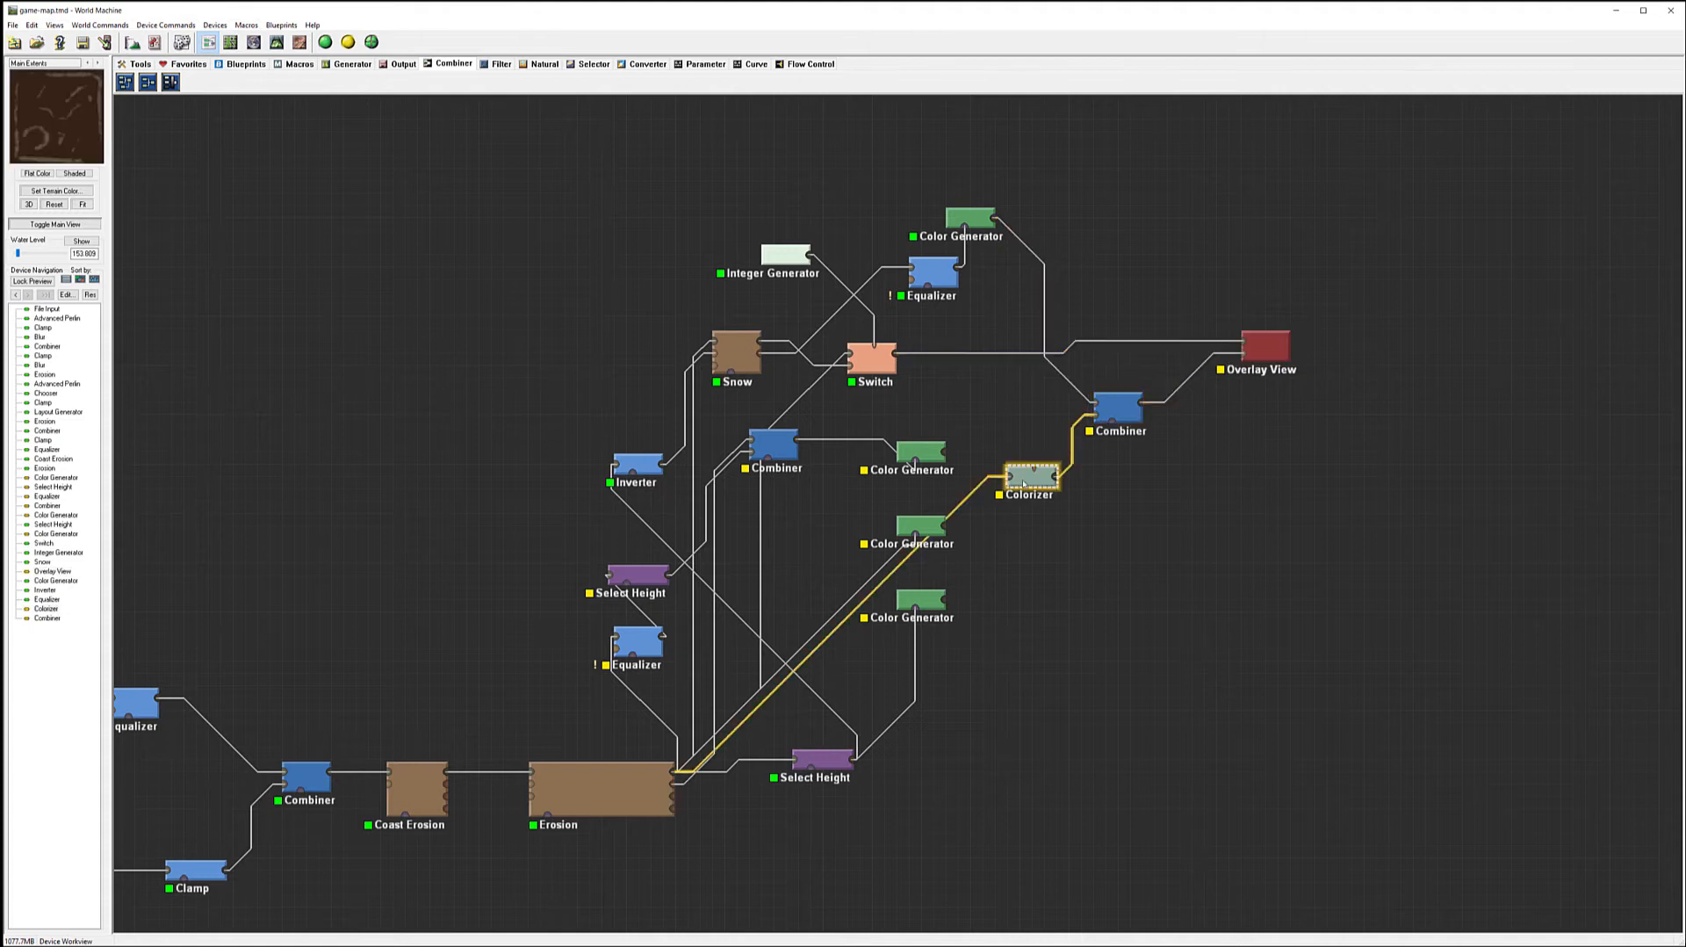
drag(684, 479, 637, 483)
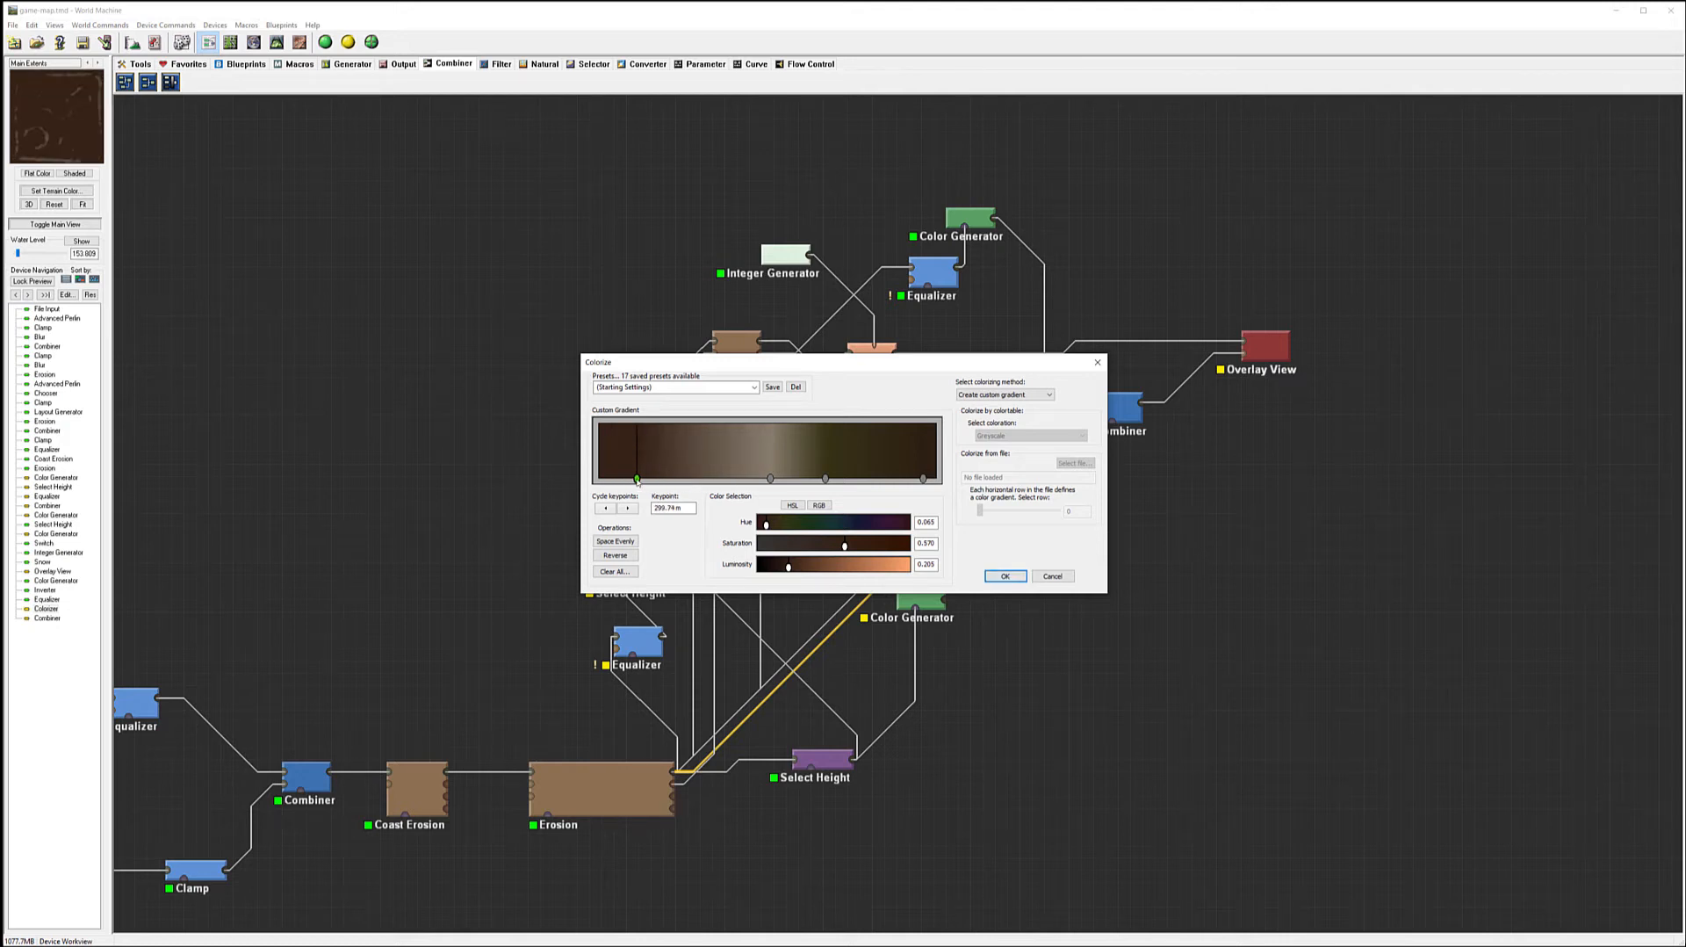
drag(789, 566, 781, 566)
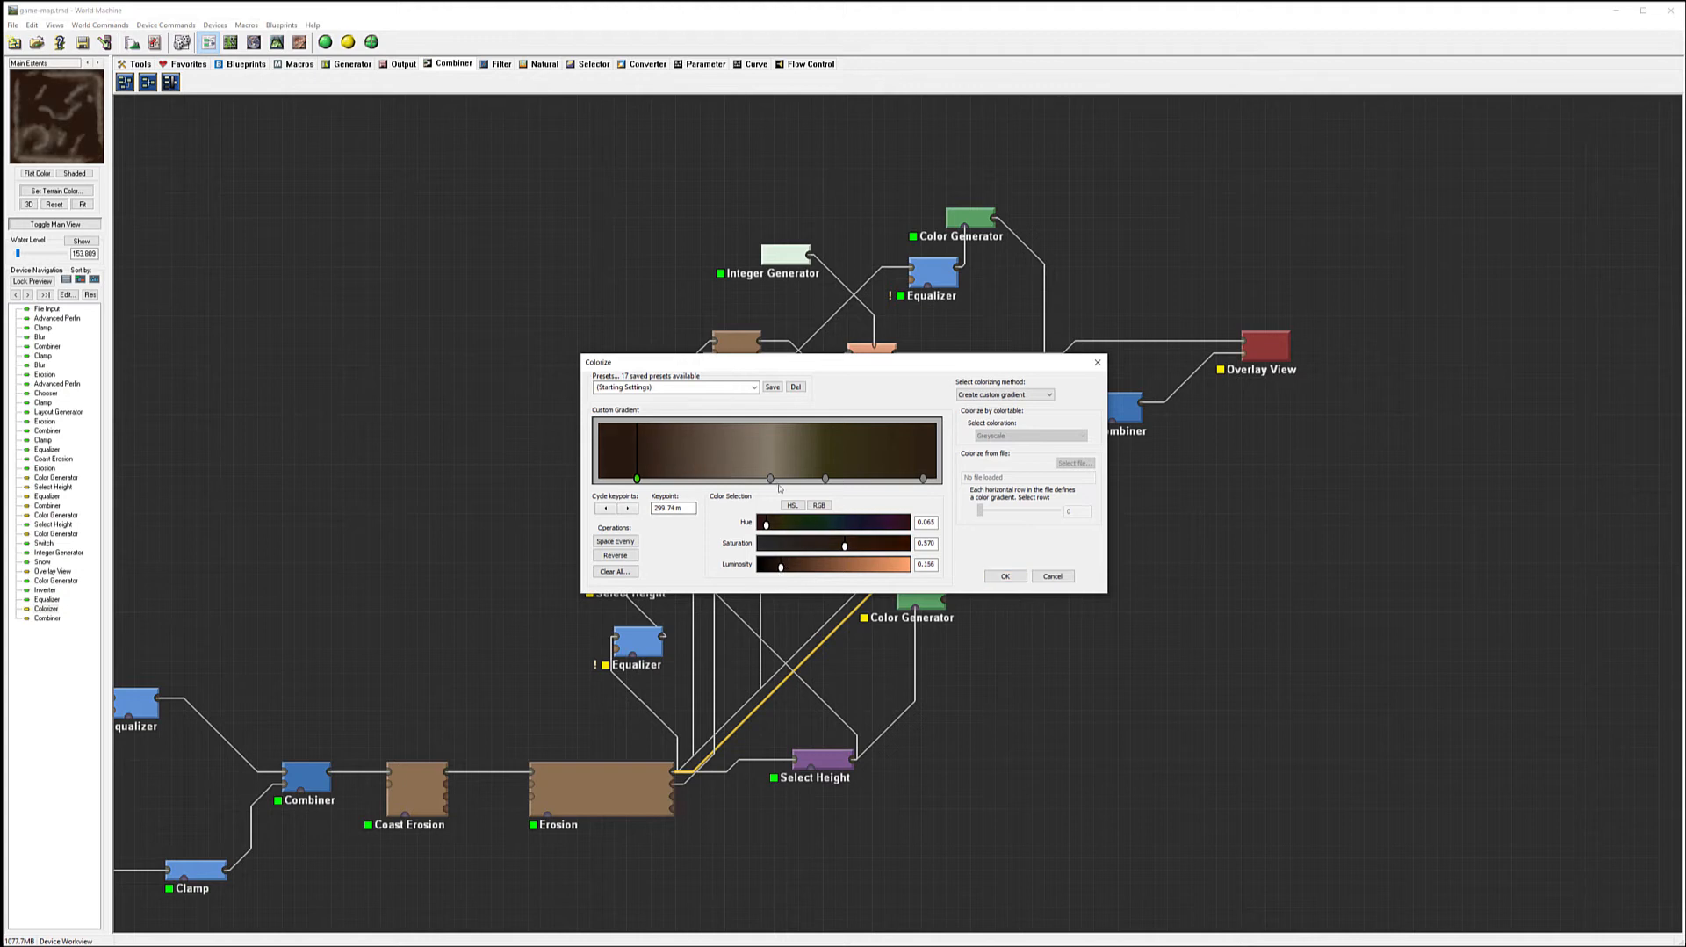
drag(772, 479, 721, 480)
drag(718, 479, 720, 479)
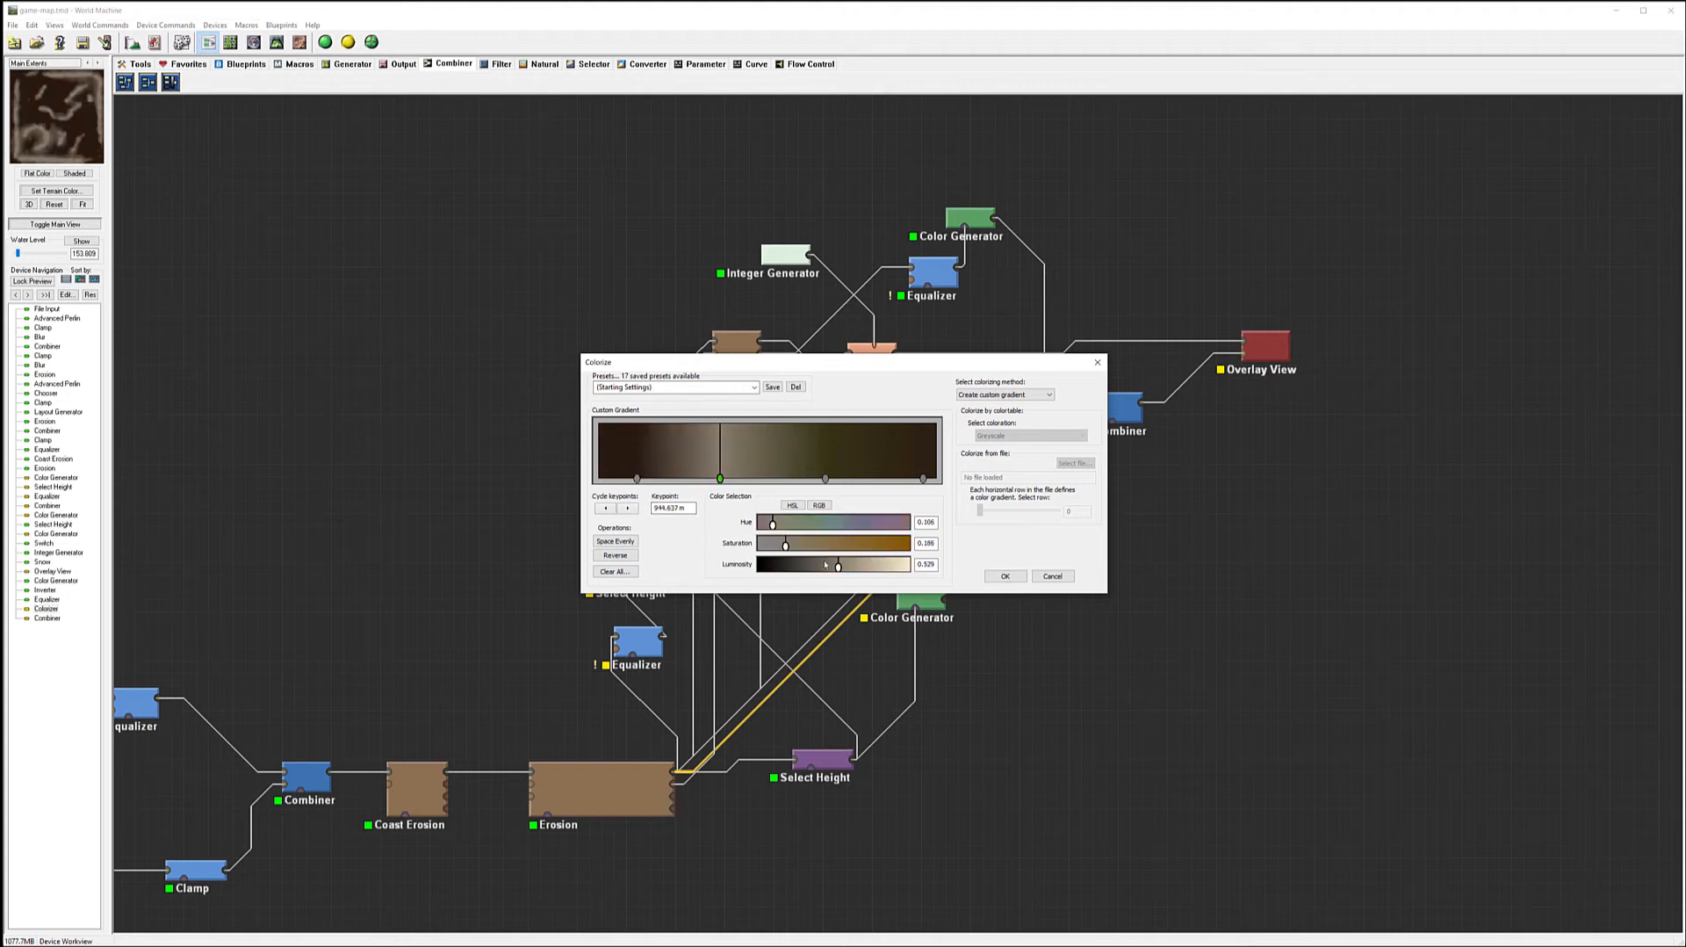
drag(838, 566, 803, 567)
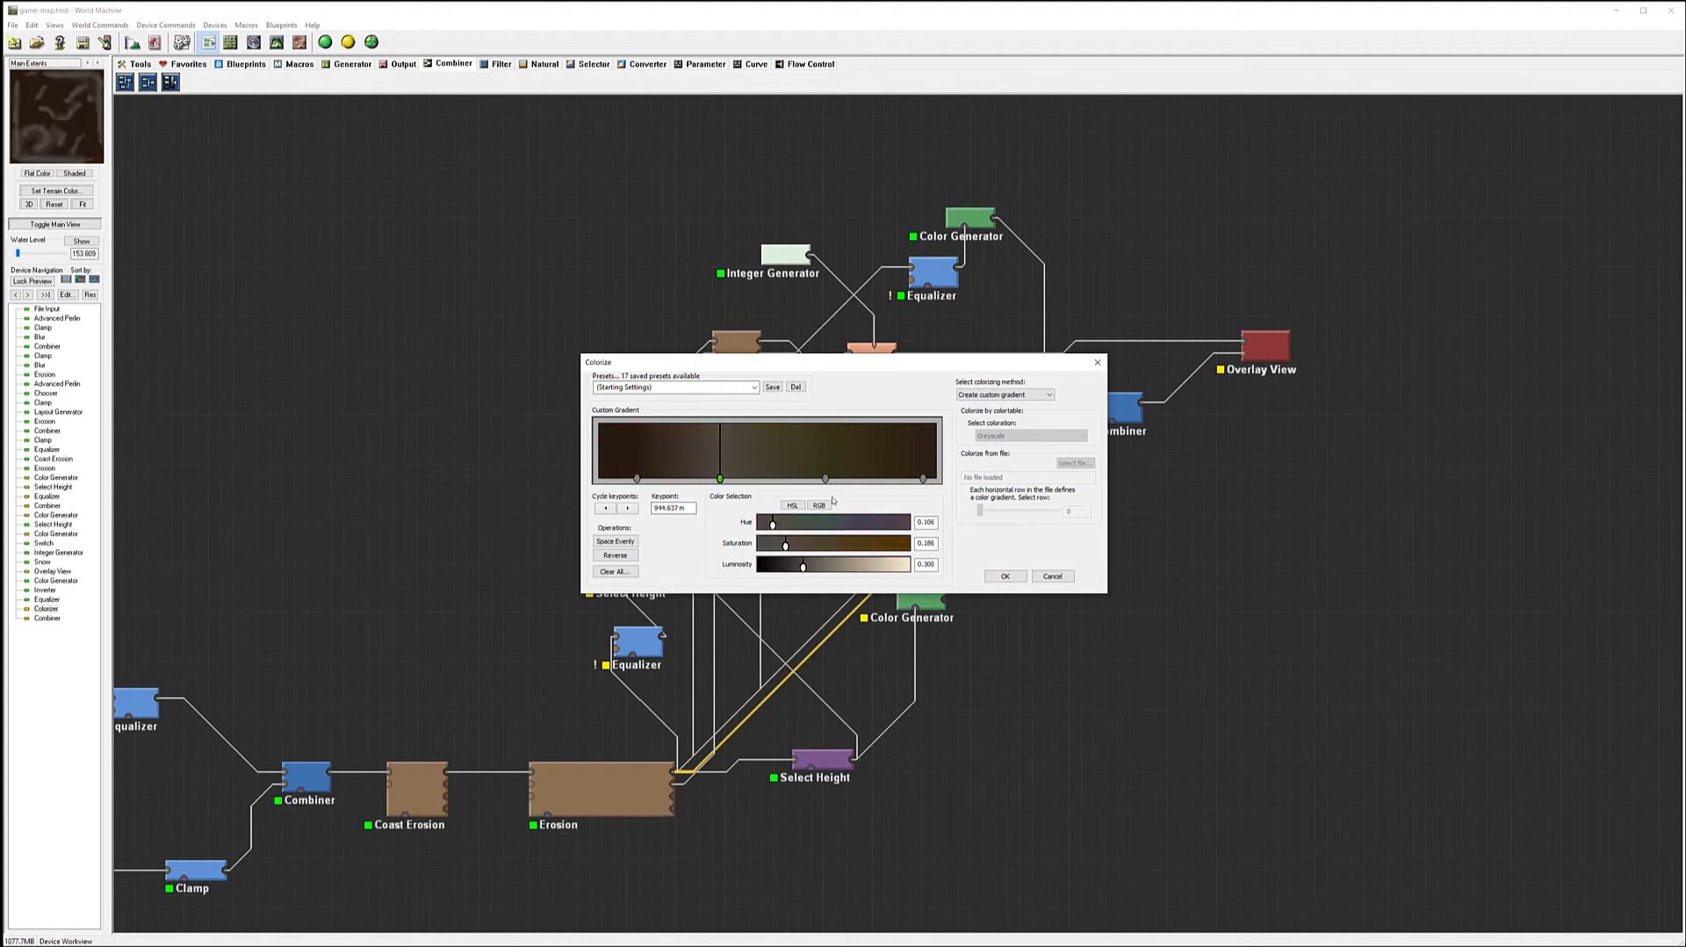
- Move the third keypoint to about 1690 m with luminosity 0.586, recolour the last keypoint, and apply the gradient
drag(826, 480, 816, 480)
mouse_move(790, 567)
mouse_down()
mouse_move(847, 566)
mouse_move(799, 549)
mouse_up()
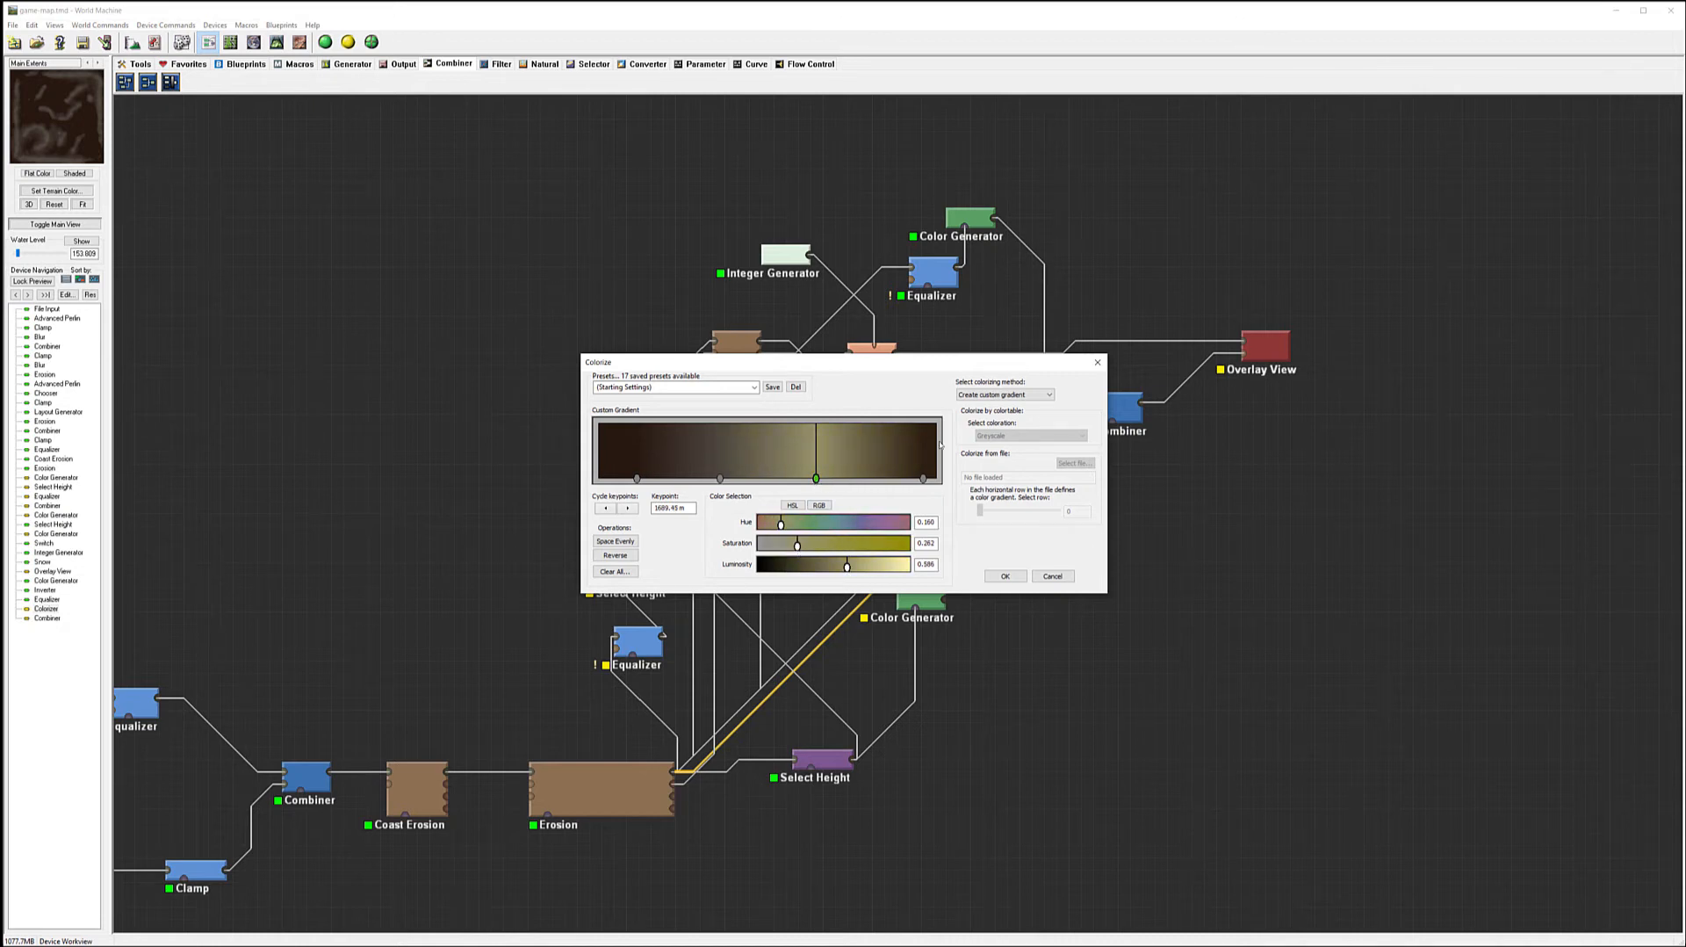
click(924, 480)
drag(801, 567, 881, 569)
drag(770, 526, 803, 546)
click(1019, 577)
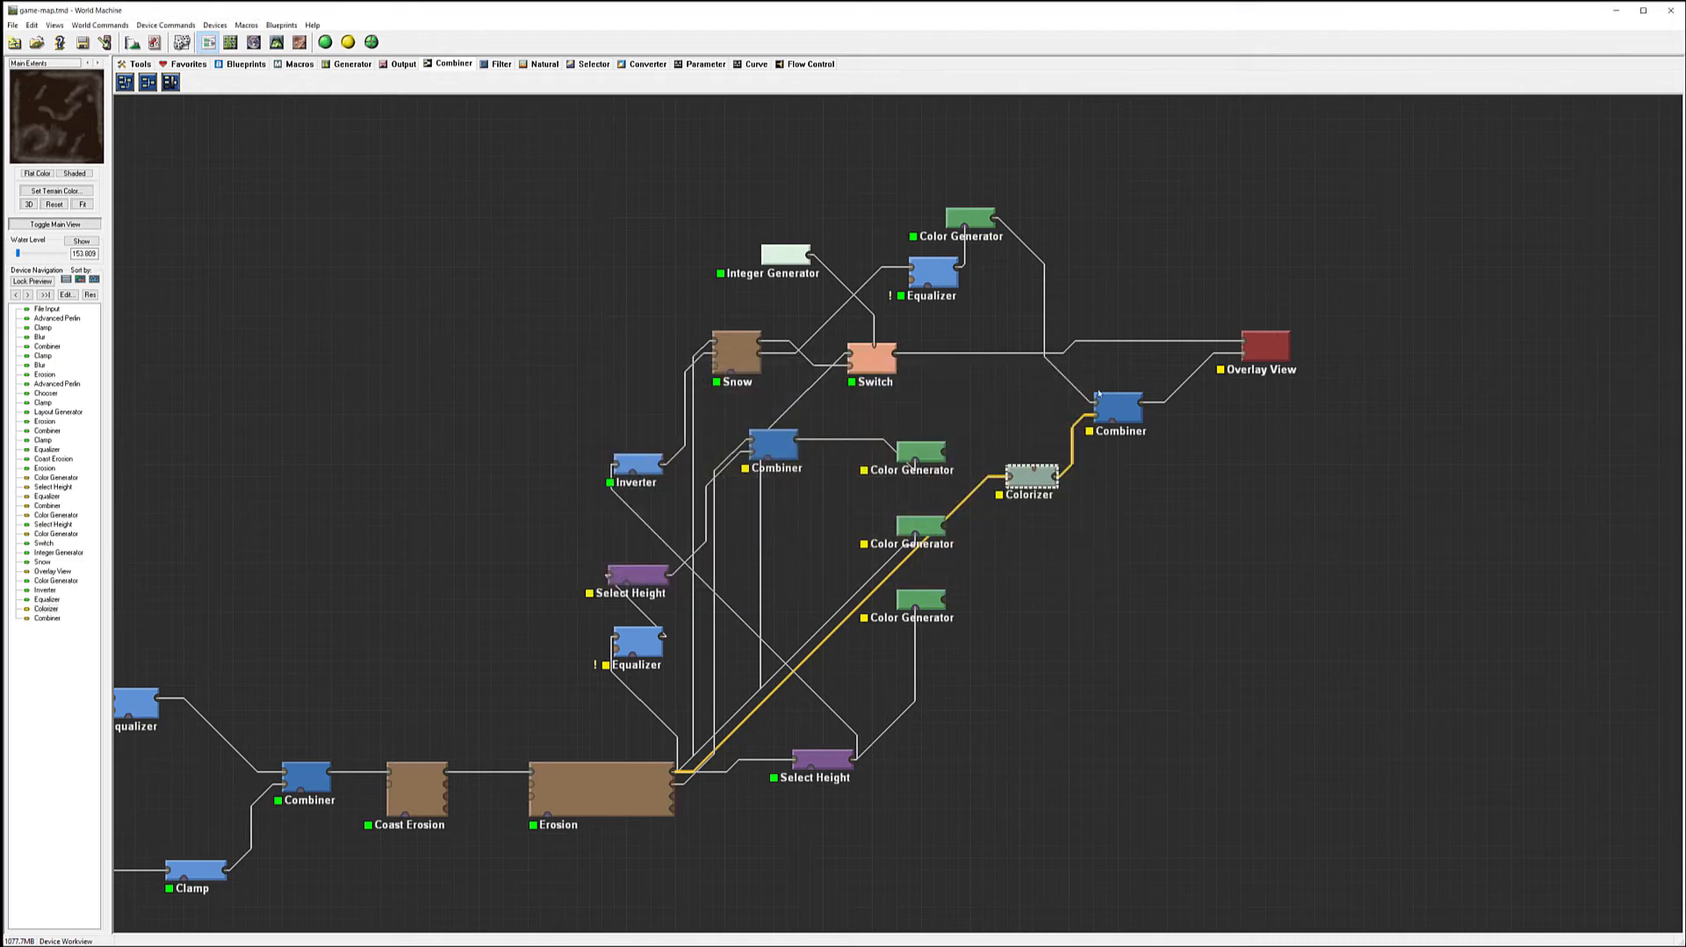
- Preview the Combiner and Overlay View, build the world, inspect the coloured terrain in 3D, and return to the device network
click(1108, 408)
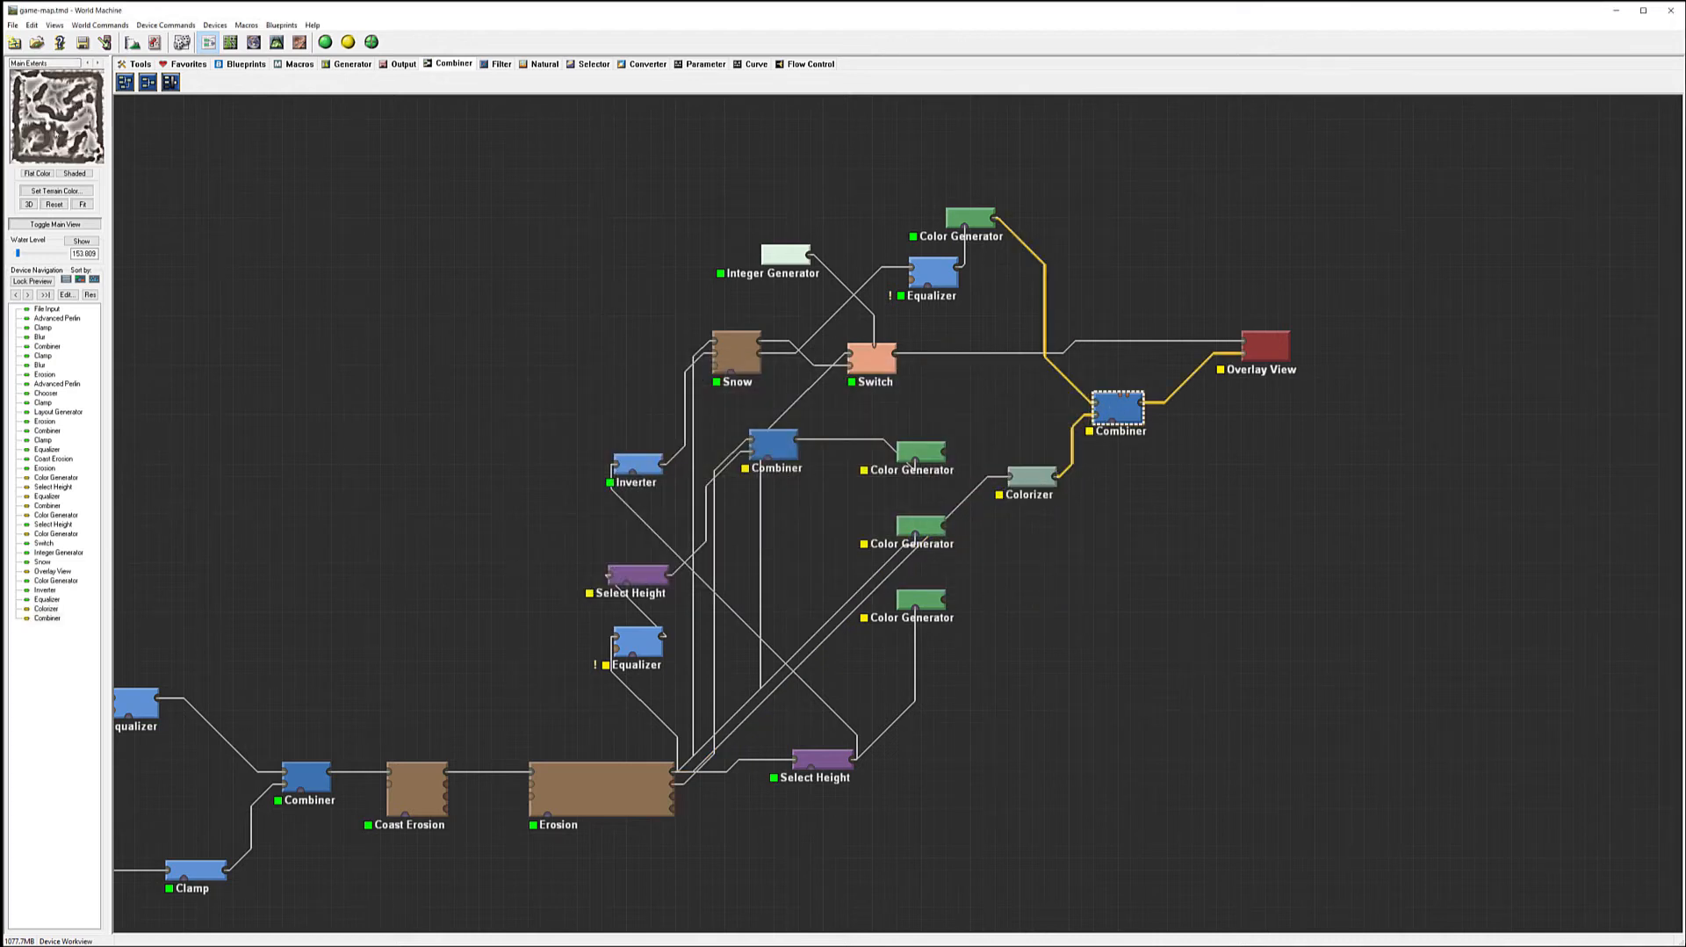
click(1265, 346)
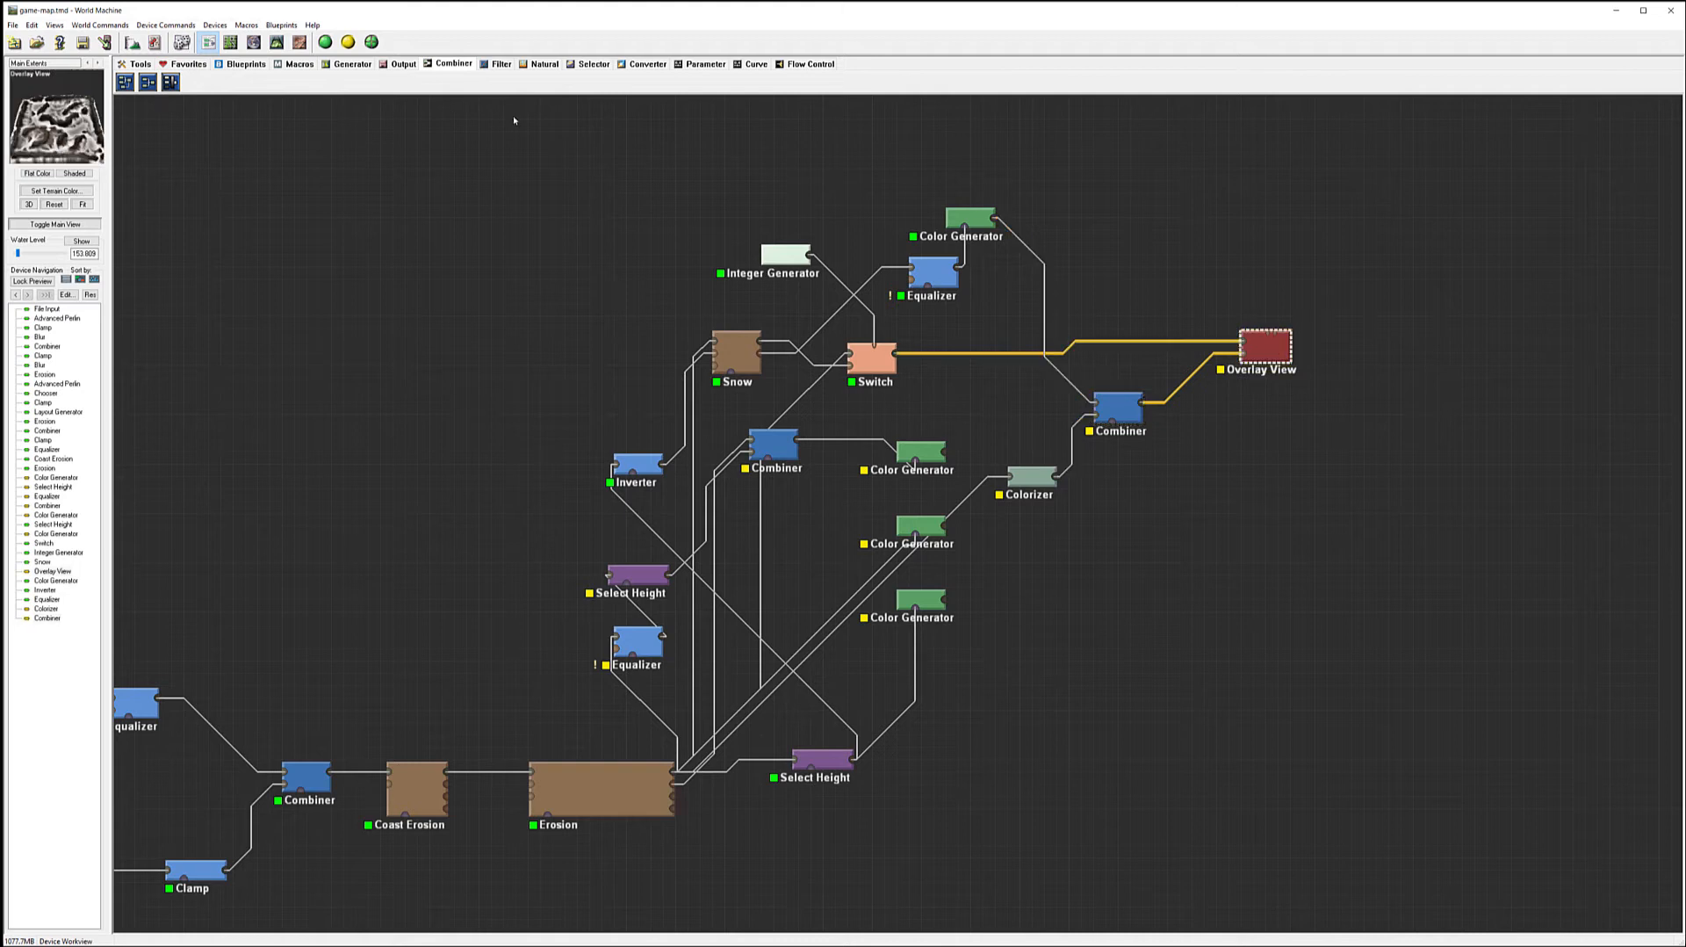
click(277, 42)
click(325, 42)
mouse_move(1116, 383)
mouse_down()
mouse_move(819, 372)
mouse_move(1140, 347)
mouse_move(1093, 384)
mouse_up()
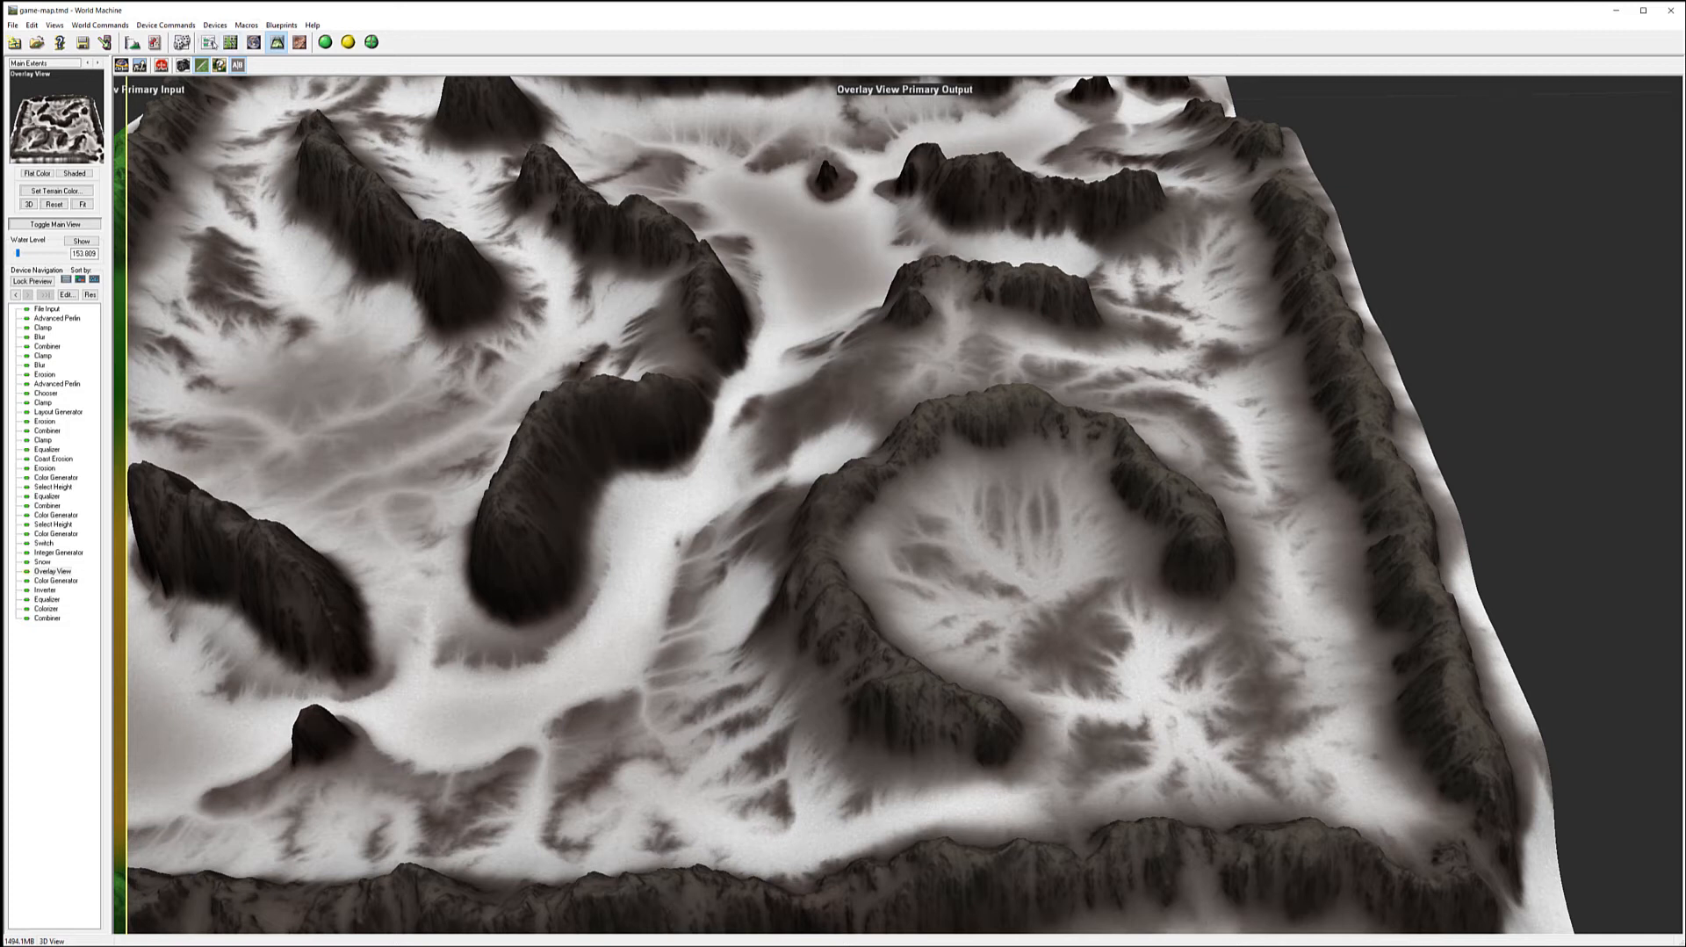
click(208, 42)
- Add another Combiner device below the one that feeds the Overlay View
click(148, 82)
click(1165, 492)
click(1015, 520)
- Change the red Color Generator fed by the middle Combiner to a muted green
double_click(921, 452)
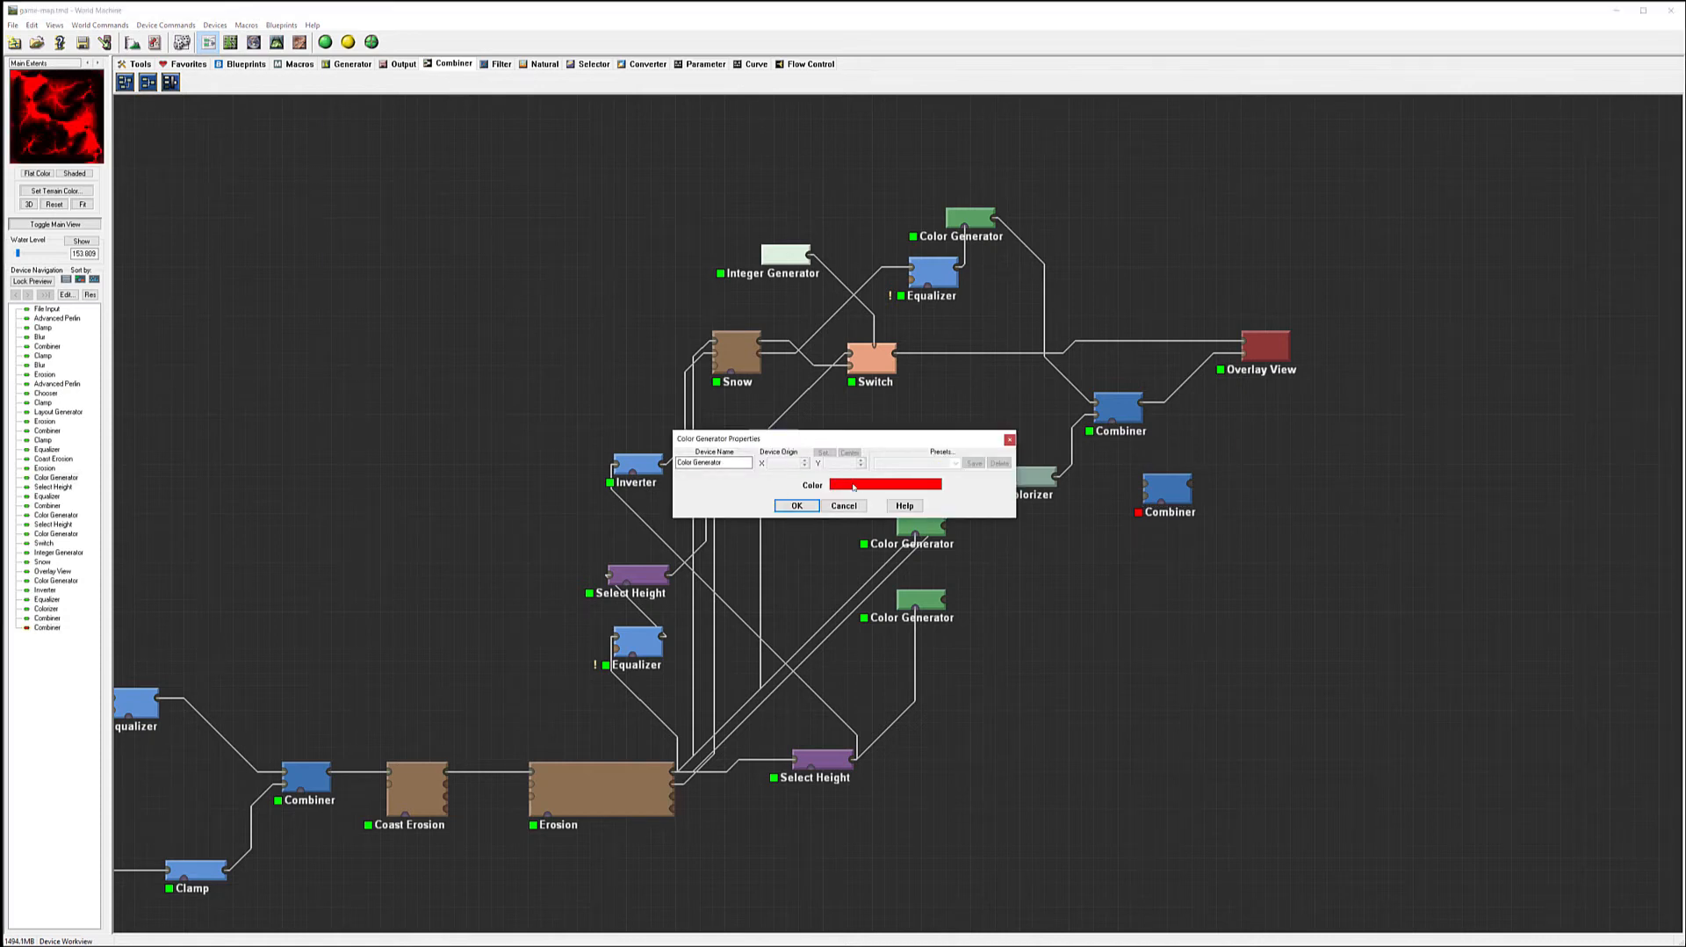
click(854, 485)
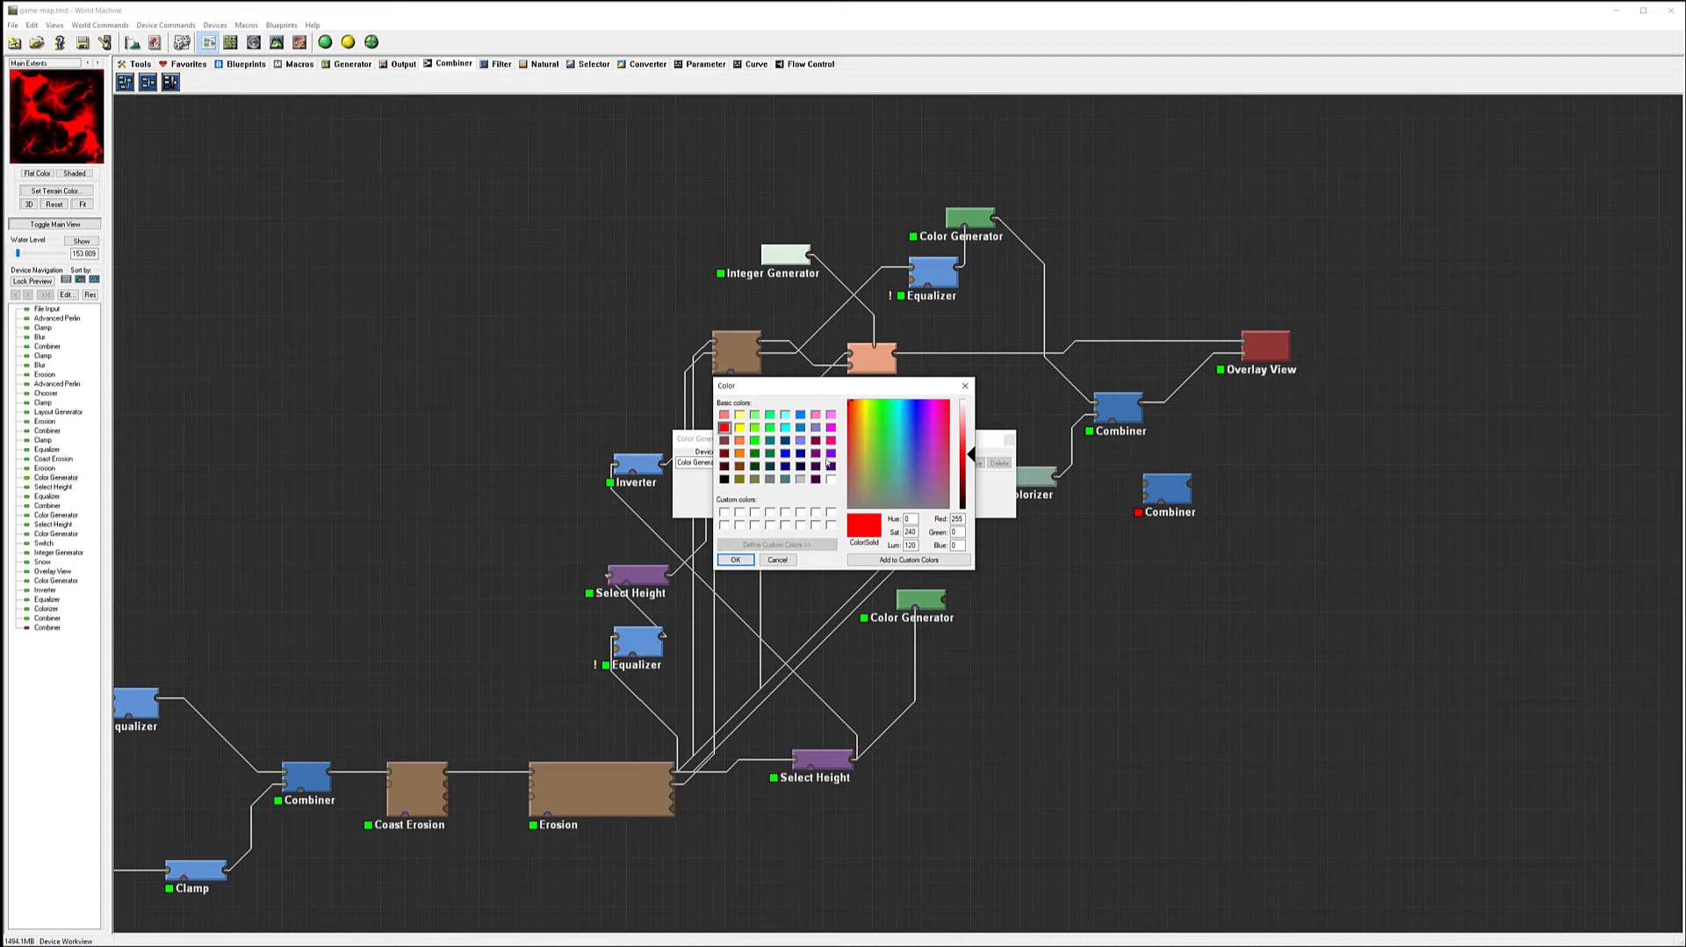
click(875, 489)
click(736, 559)
click(796, 509)
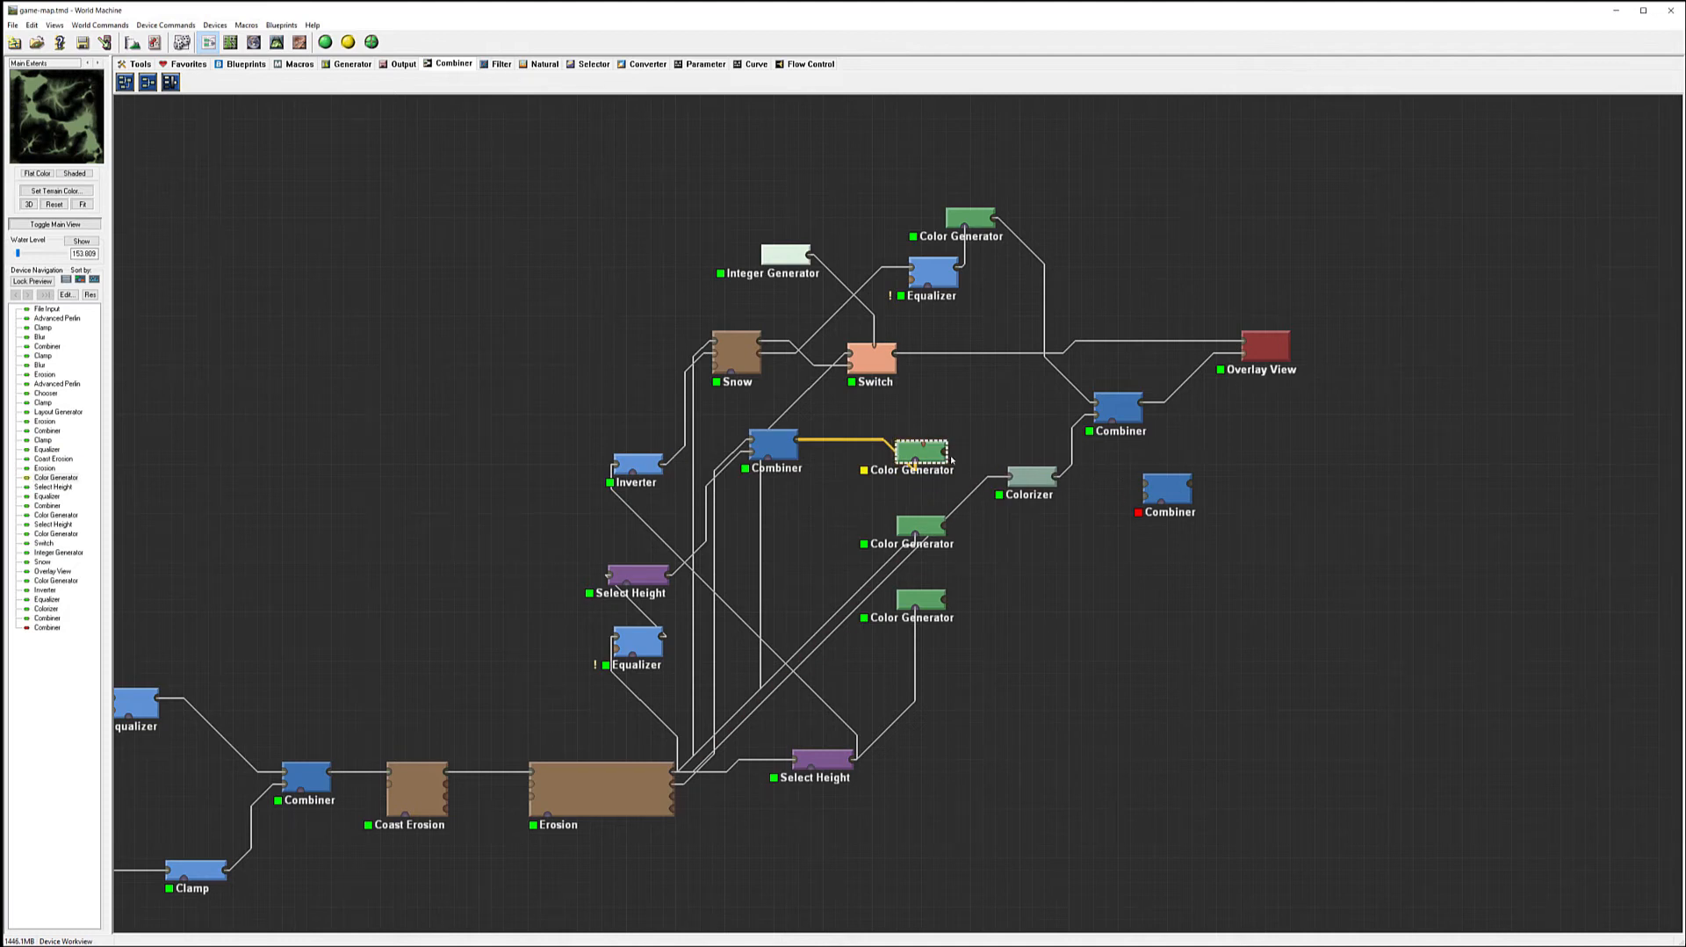
- Wire the green Color Generator and the upper Combiner into the new Combiner, and its output into the Overlay View
drag(949, 453, 1144, 490)
drag(1143, 406, 1246, 354)
- Set the new Combiner's method to Screen with a strength of 0.98438
double_click(1168, 485)
click(872, 479)
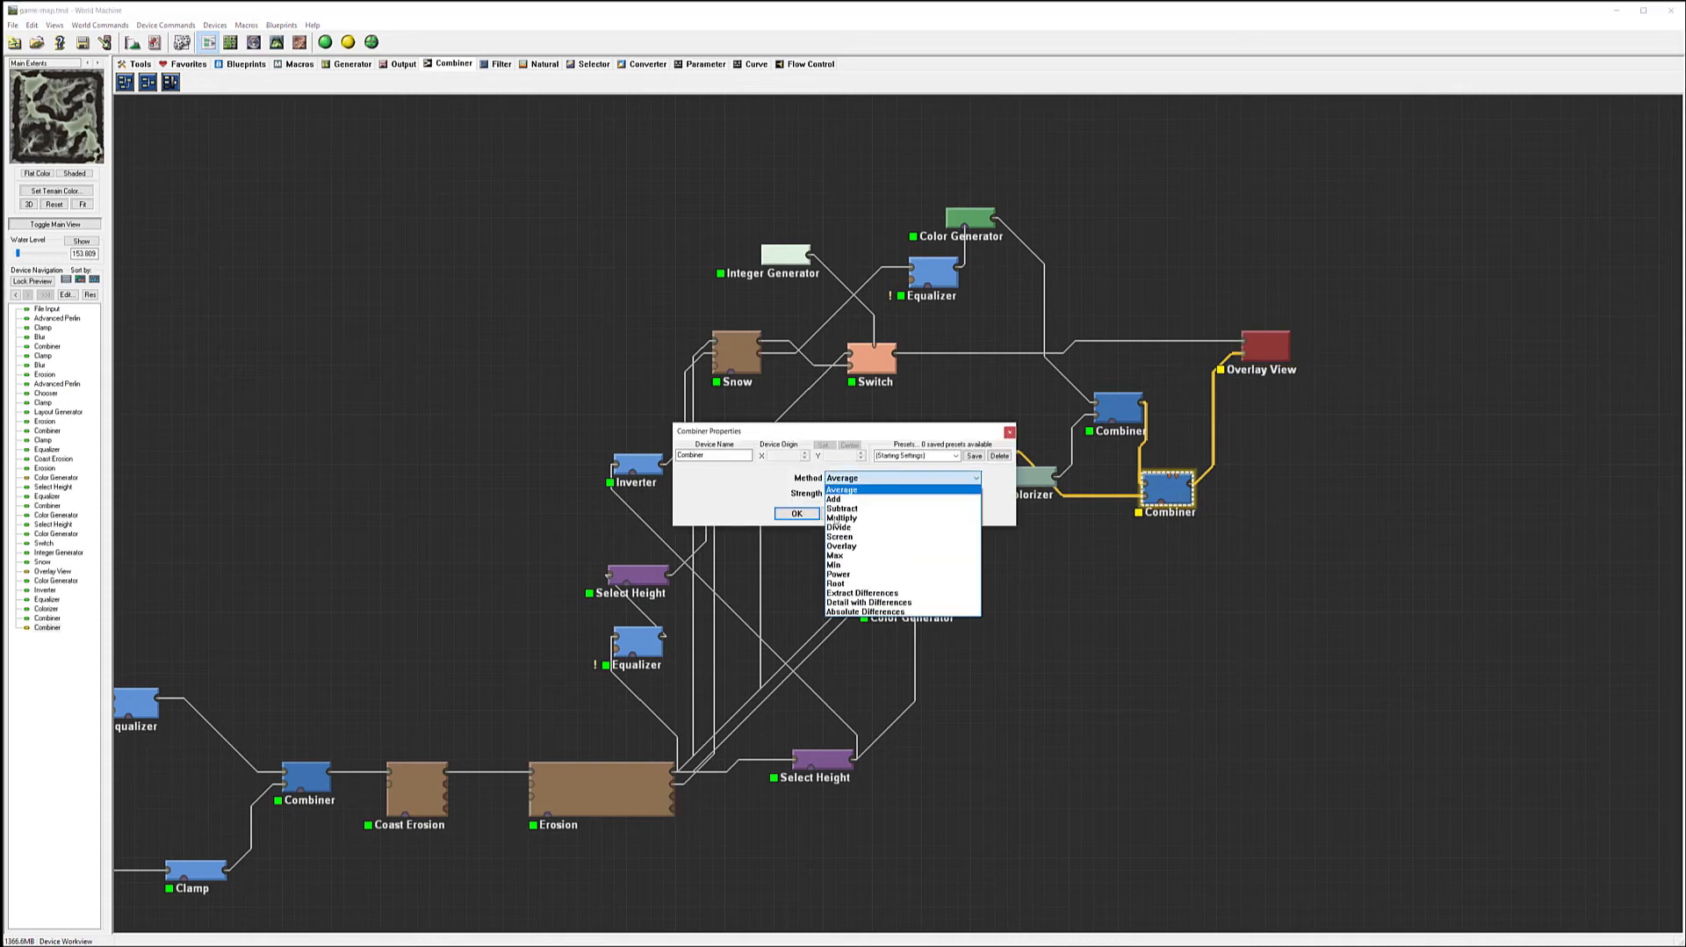
click(869, 535)
drag(879, 495, 1001, 490)
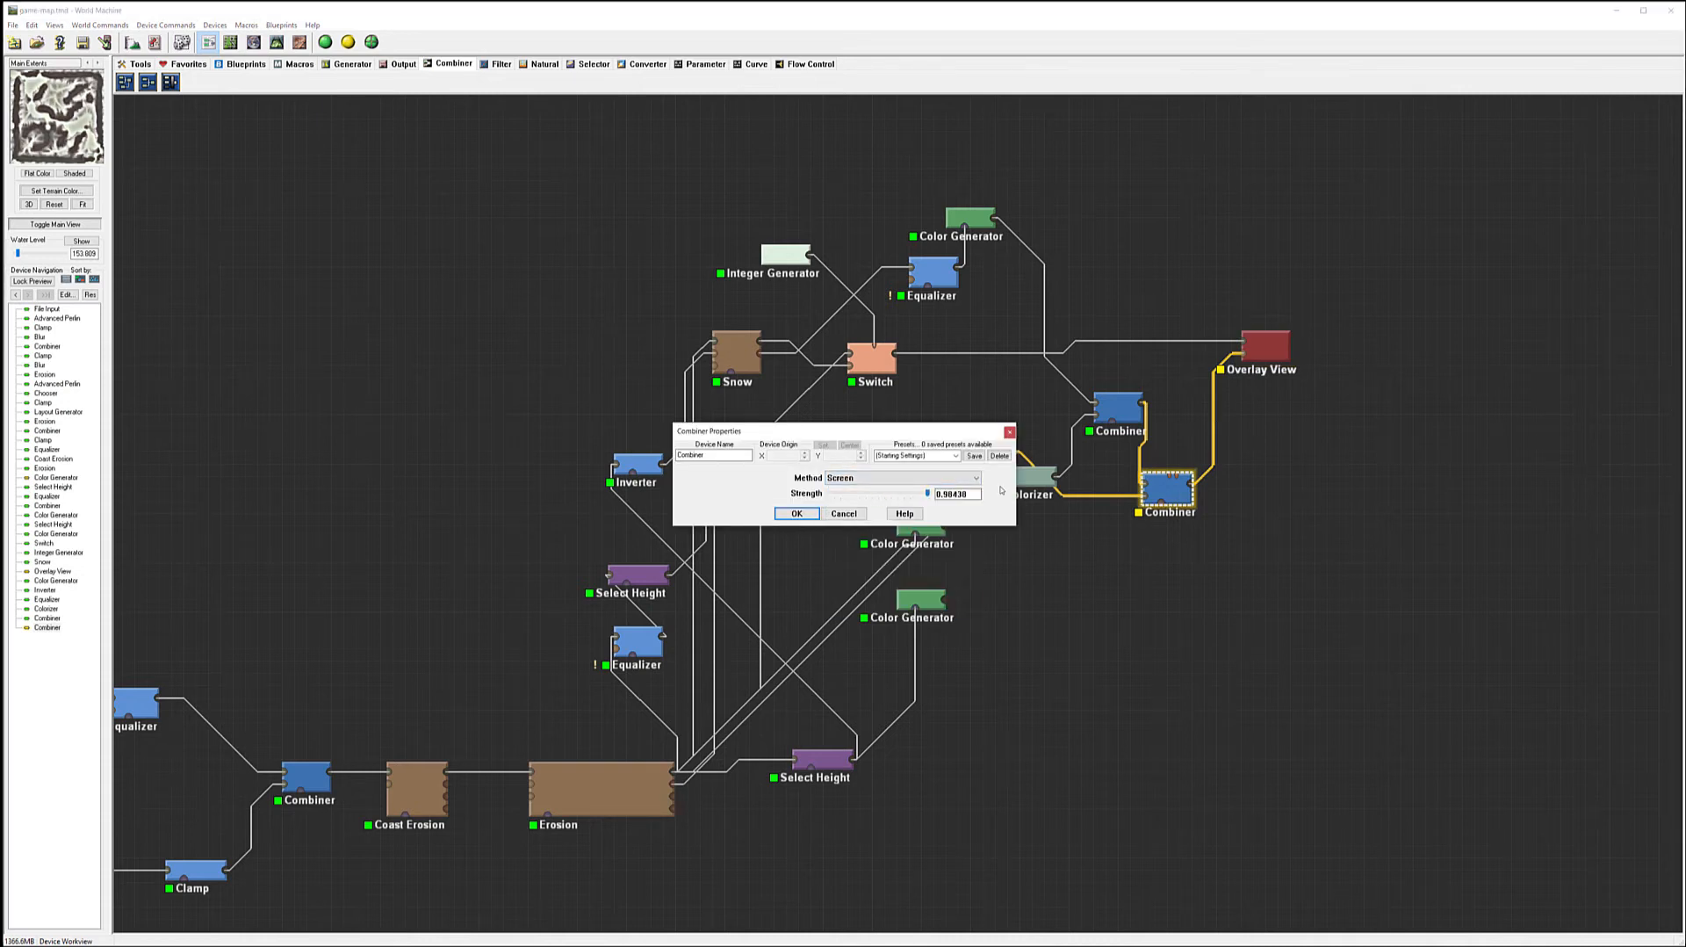
click(796, 513)
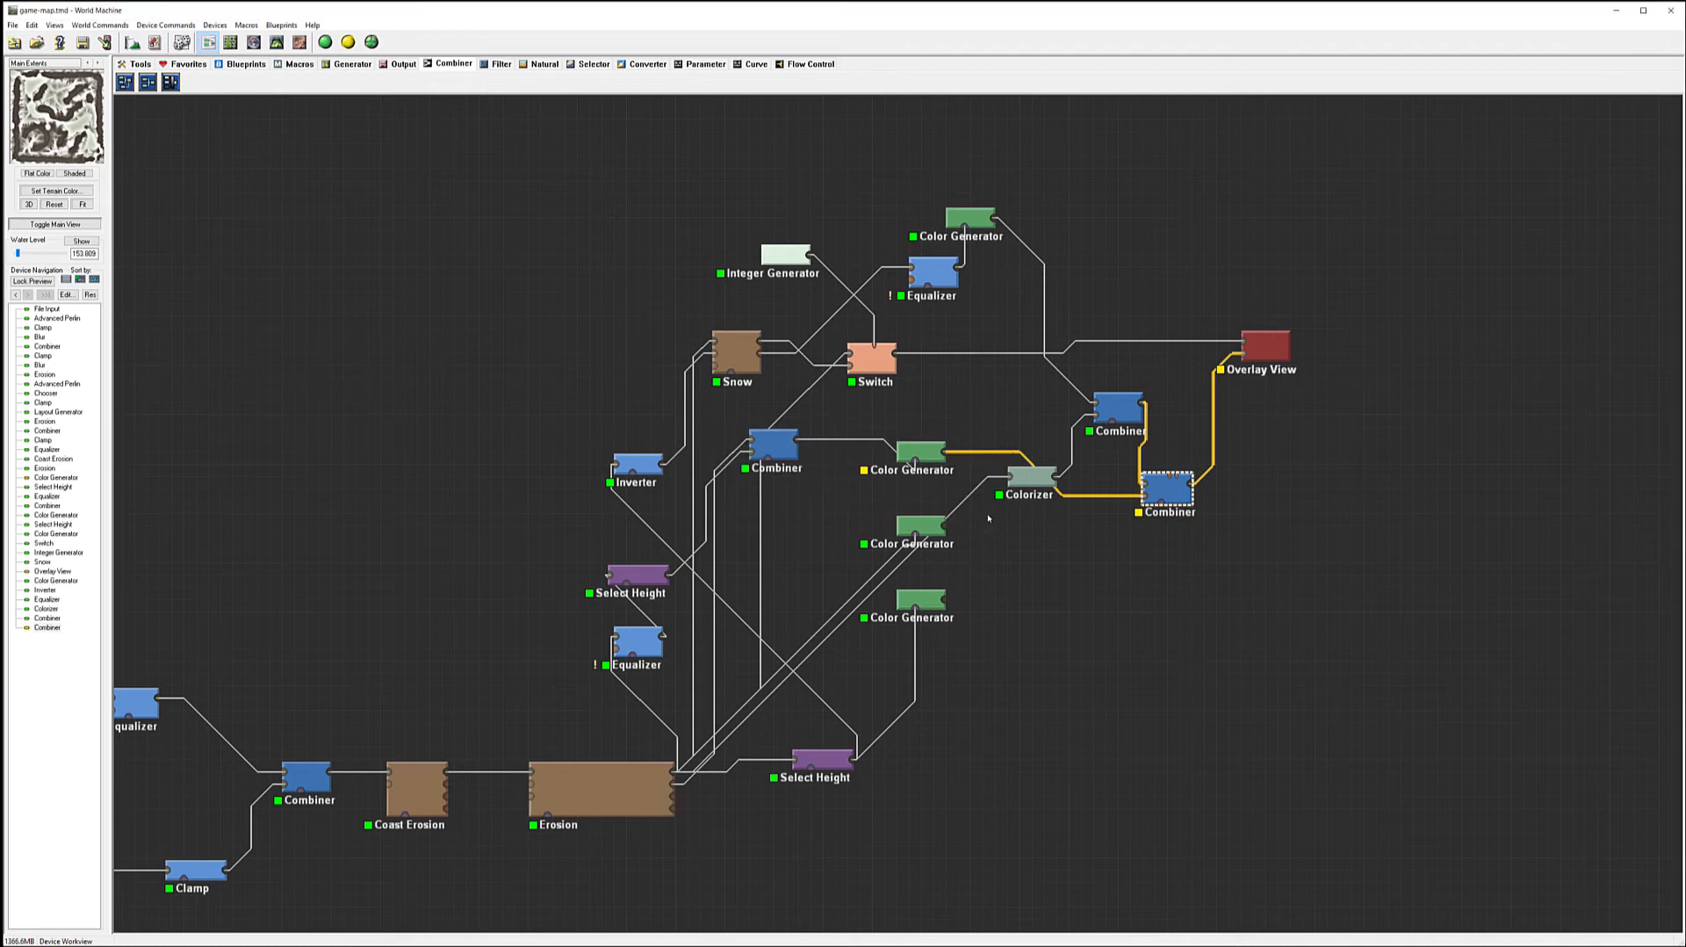
- Make the vegetation Color Generator a more saturated green with hue 56, saturation 77 and luminosity 120
double_click(928, 460)
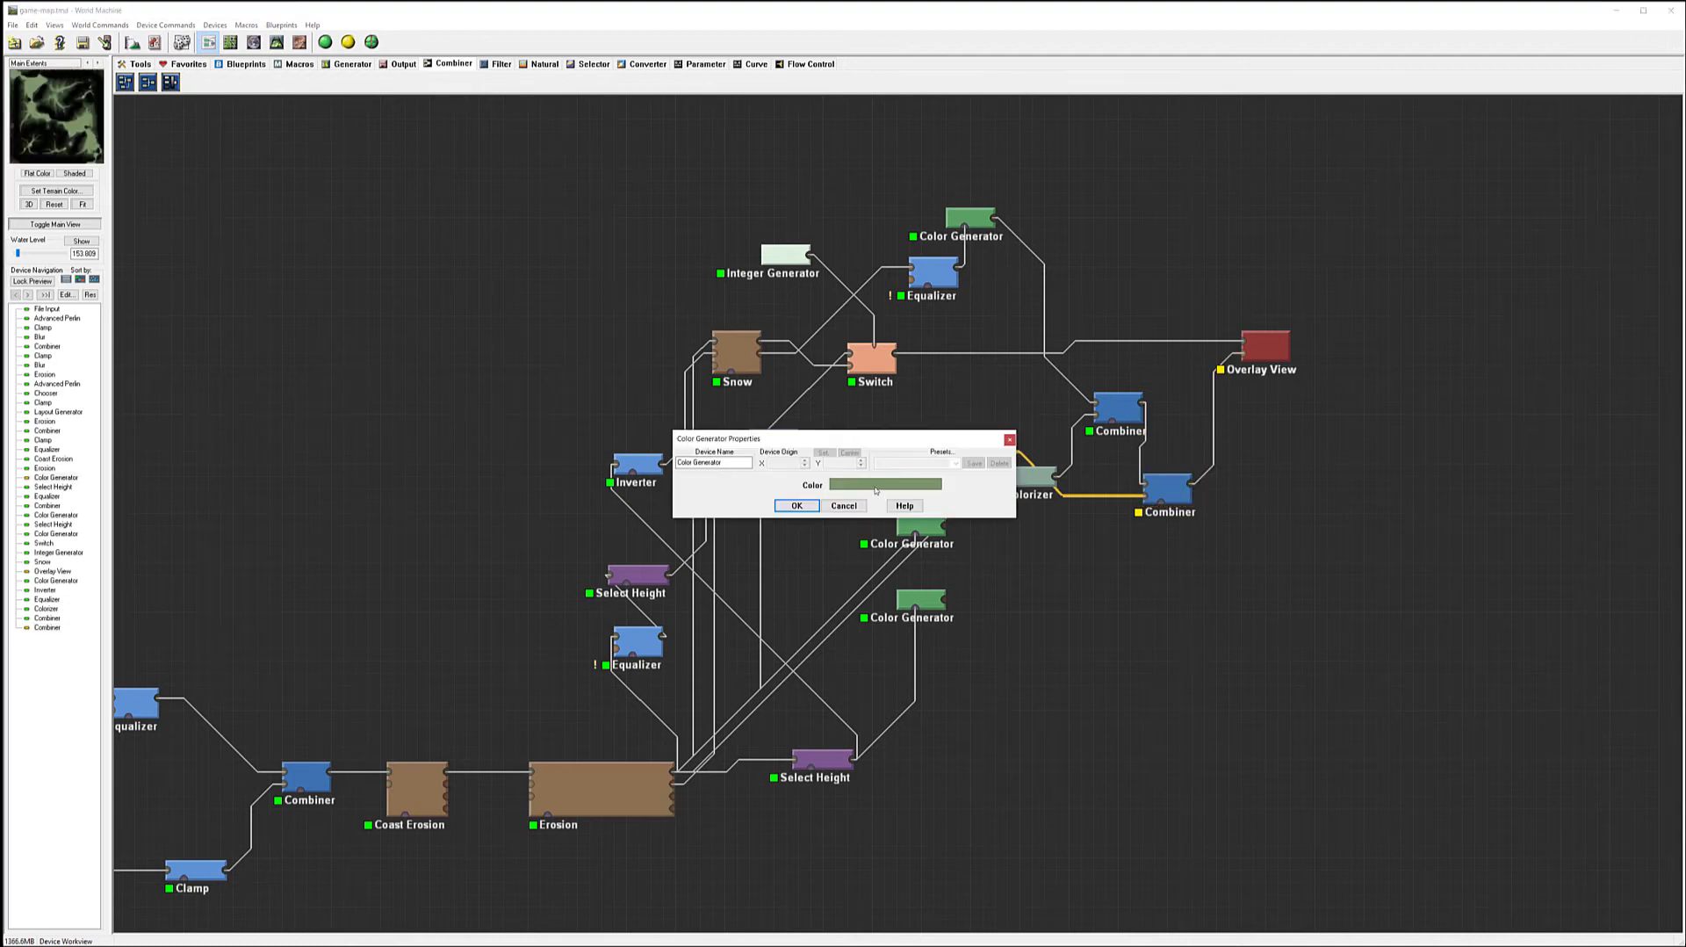
click(876, 487)
click(877, 472)
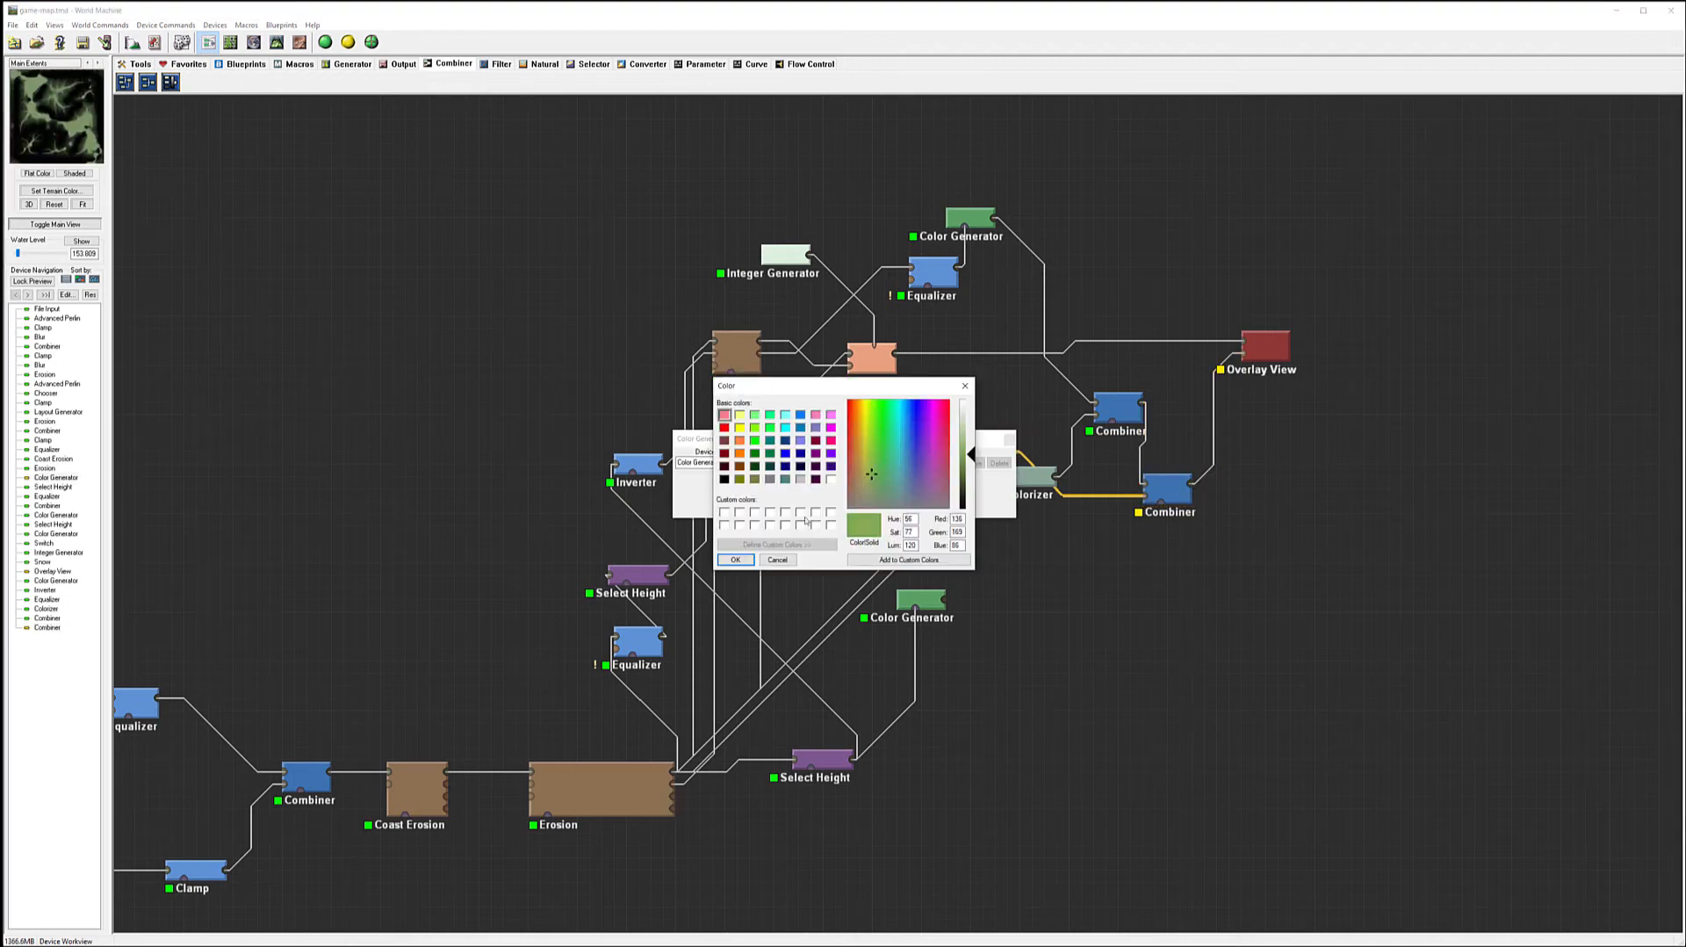
click(735, 560)
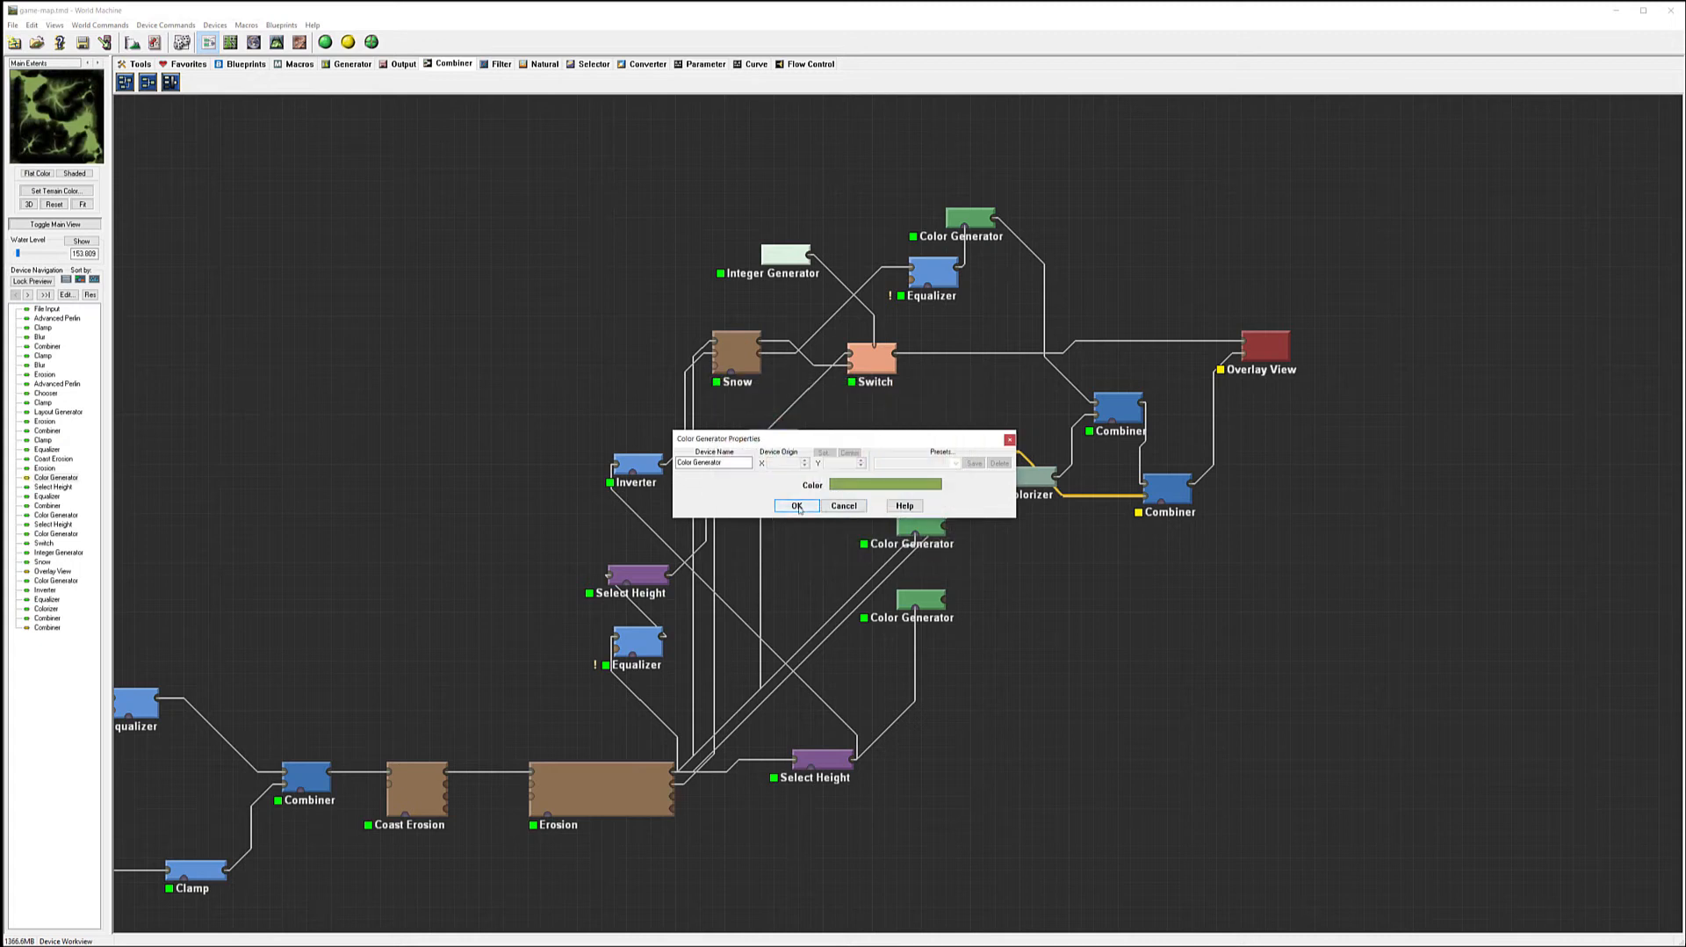
click(796, 506)
- Try the Add method on the new Combiner, and set it to Overlay instead
click(1167, 487)
double_click(1168, 487)
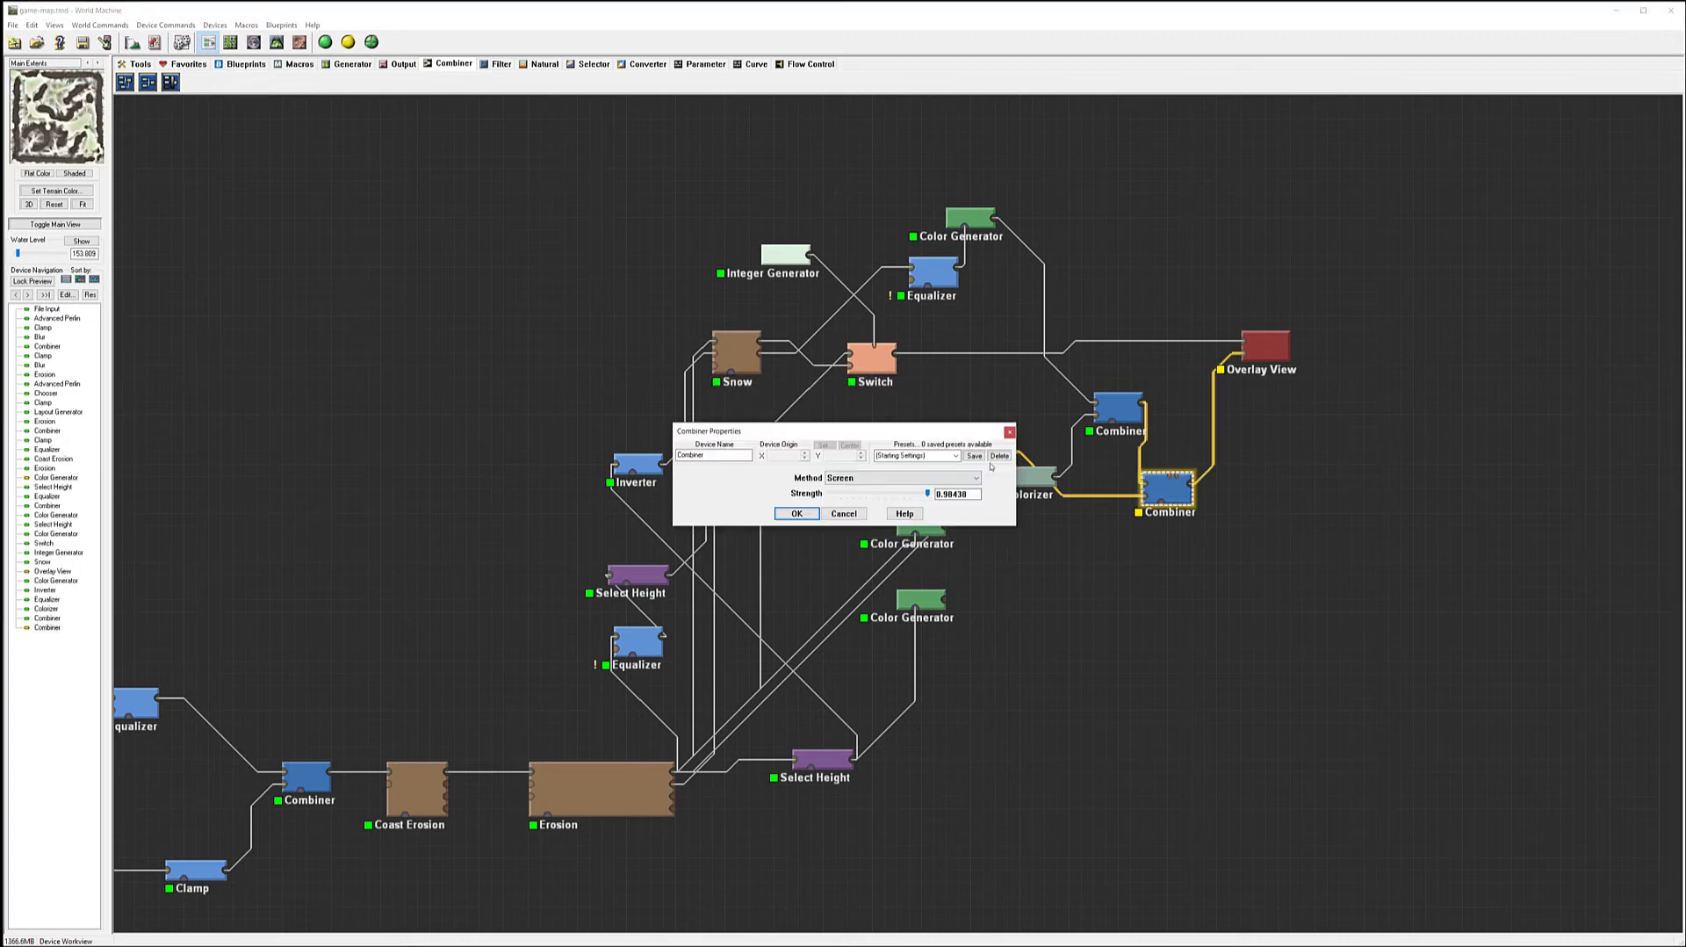
click(915, 474)
click(872, 488)
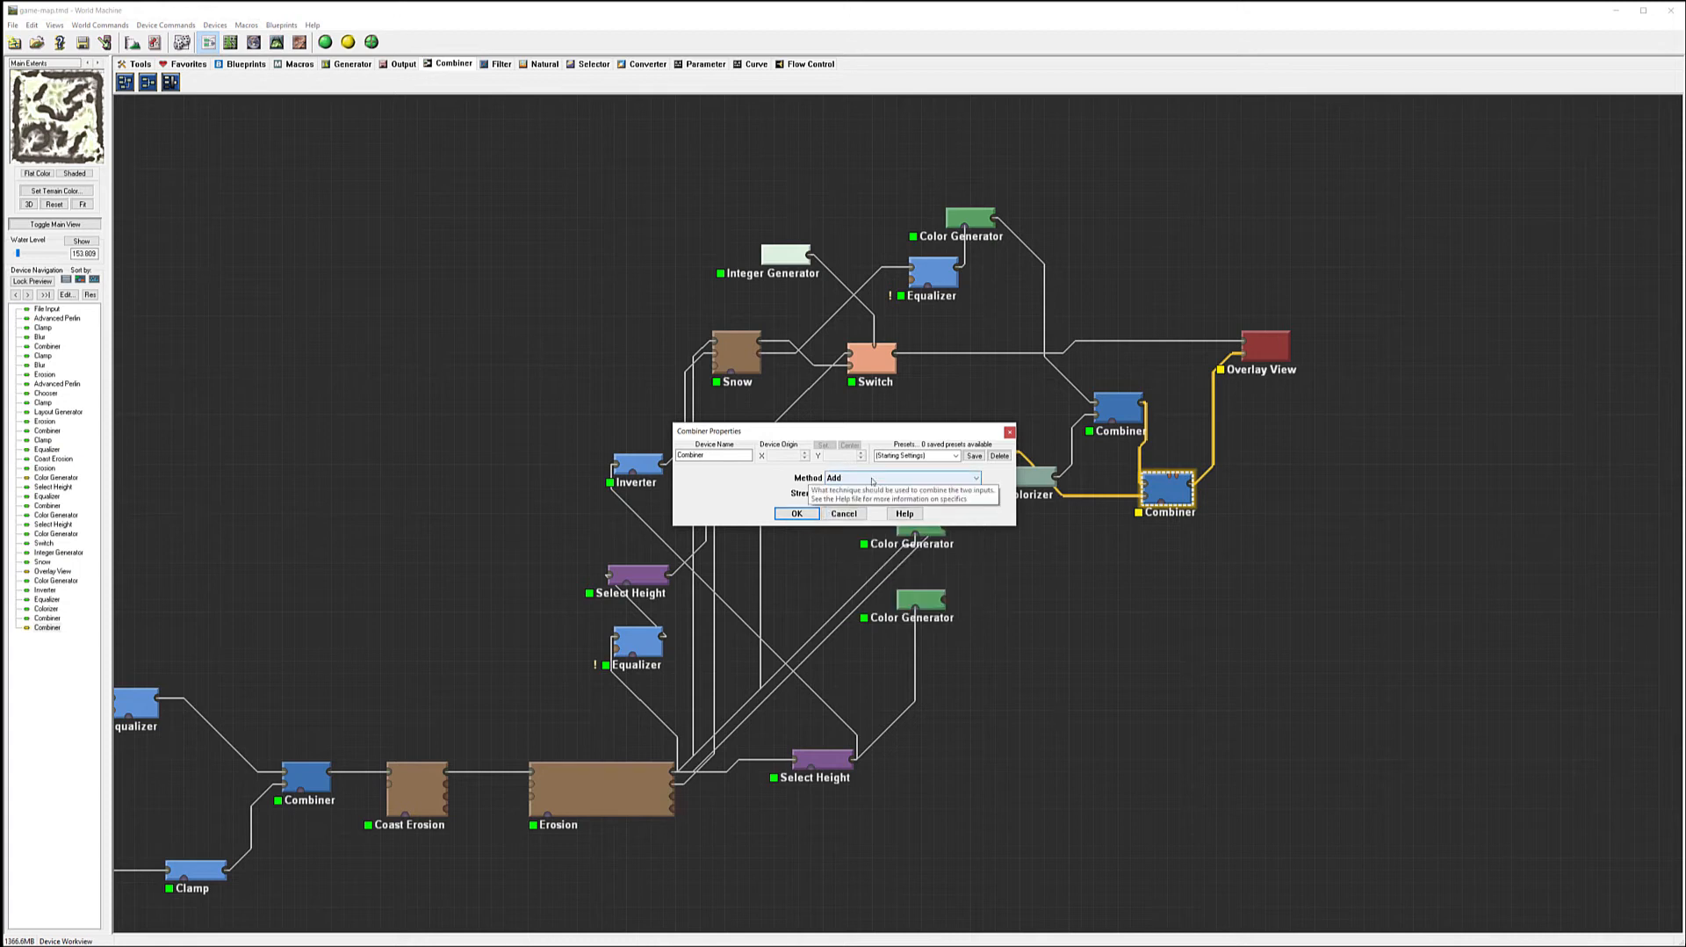
click(866, 479)
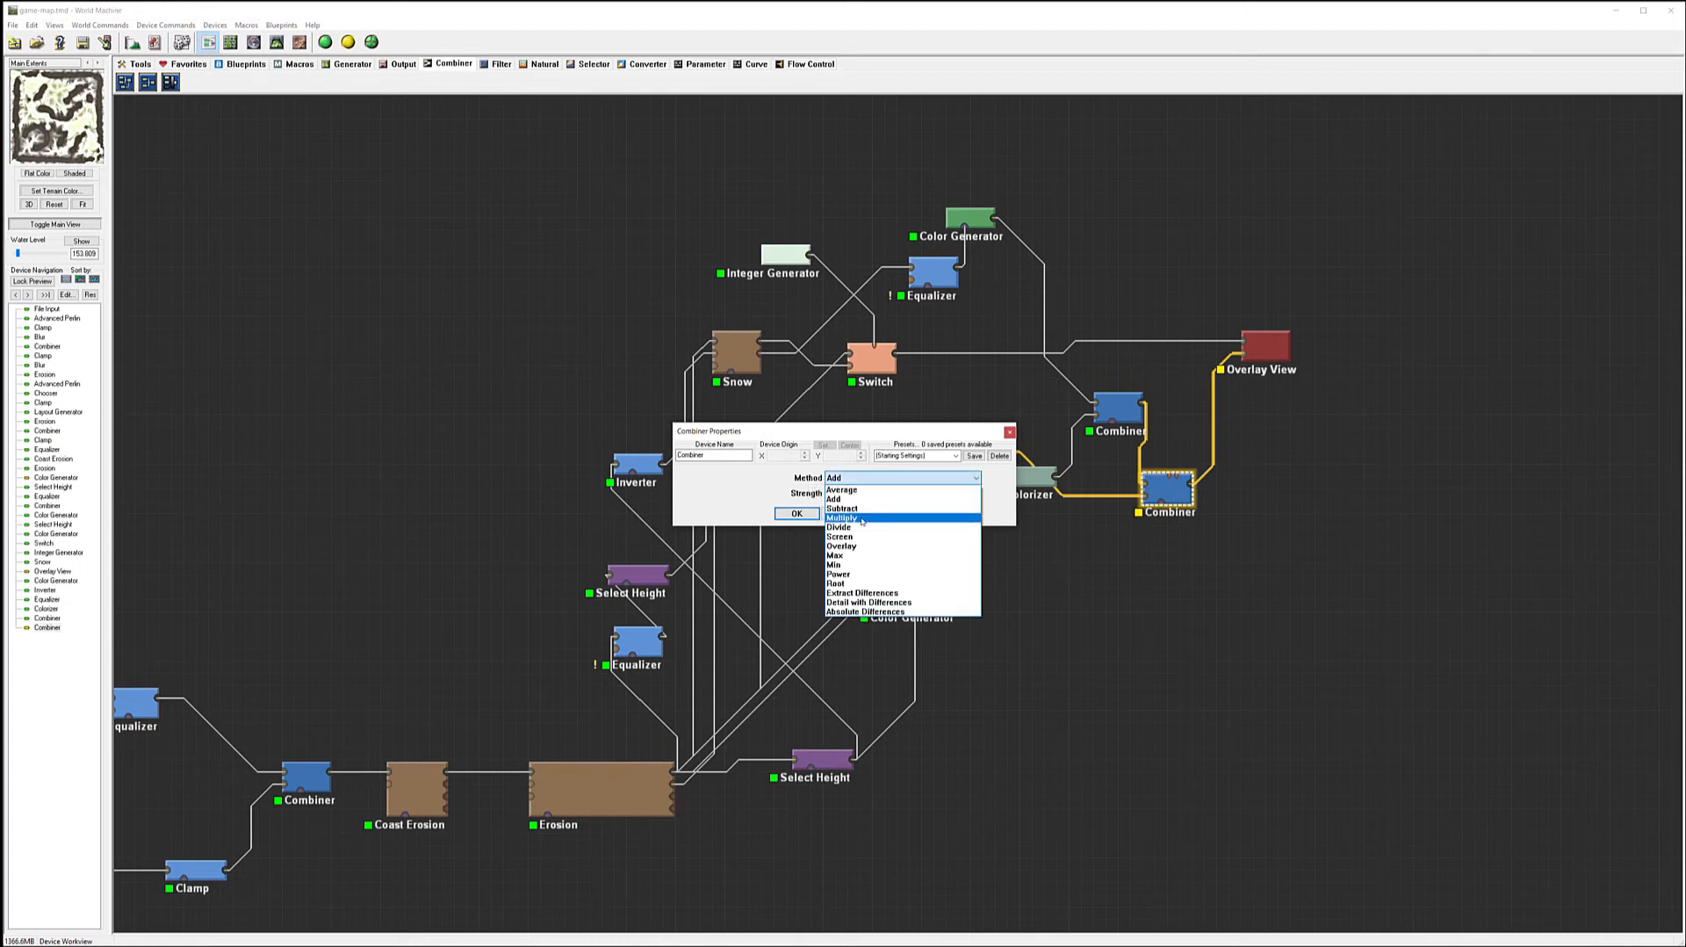
click(859, 546)
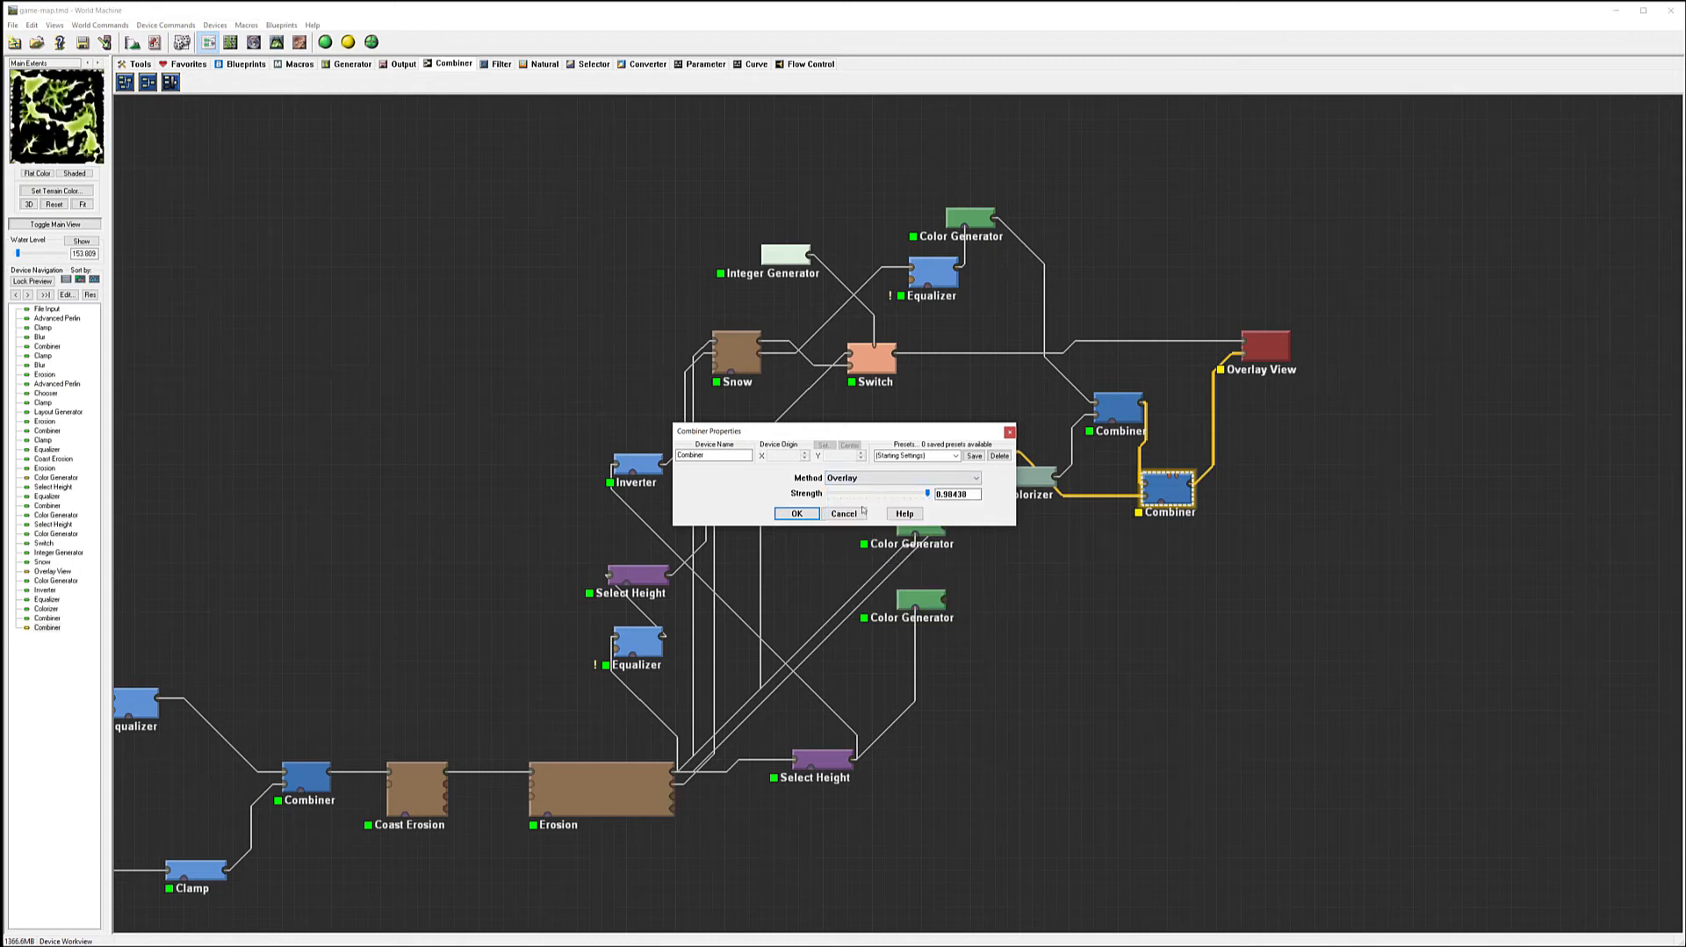
click(797, 513)
- Try the Overlay method on the upper Combiner and check its effect on the lower Combiner's preview
double_click(1102, 416)
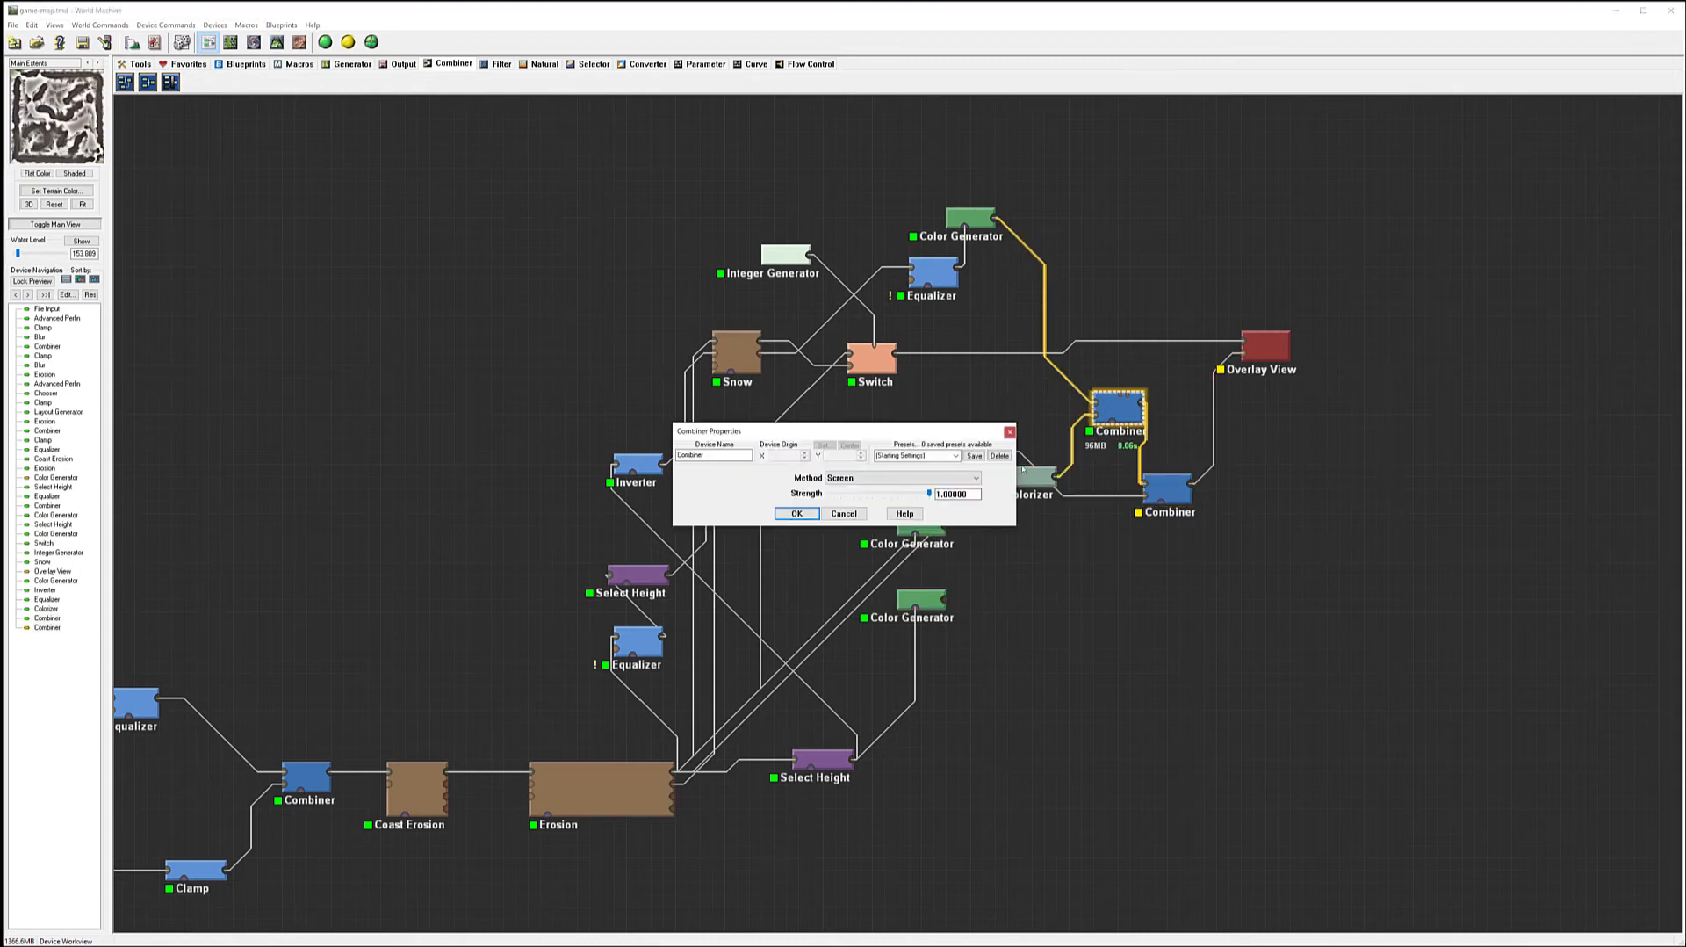
click(916, 479)
click(861, 545)
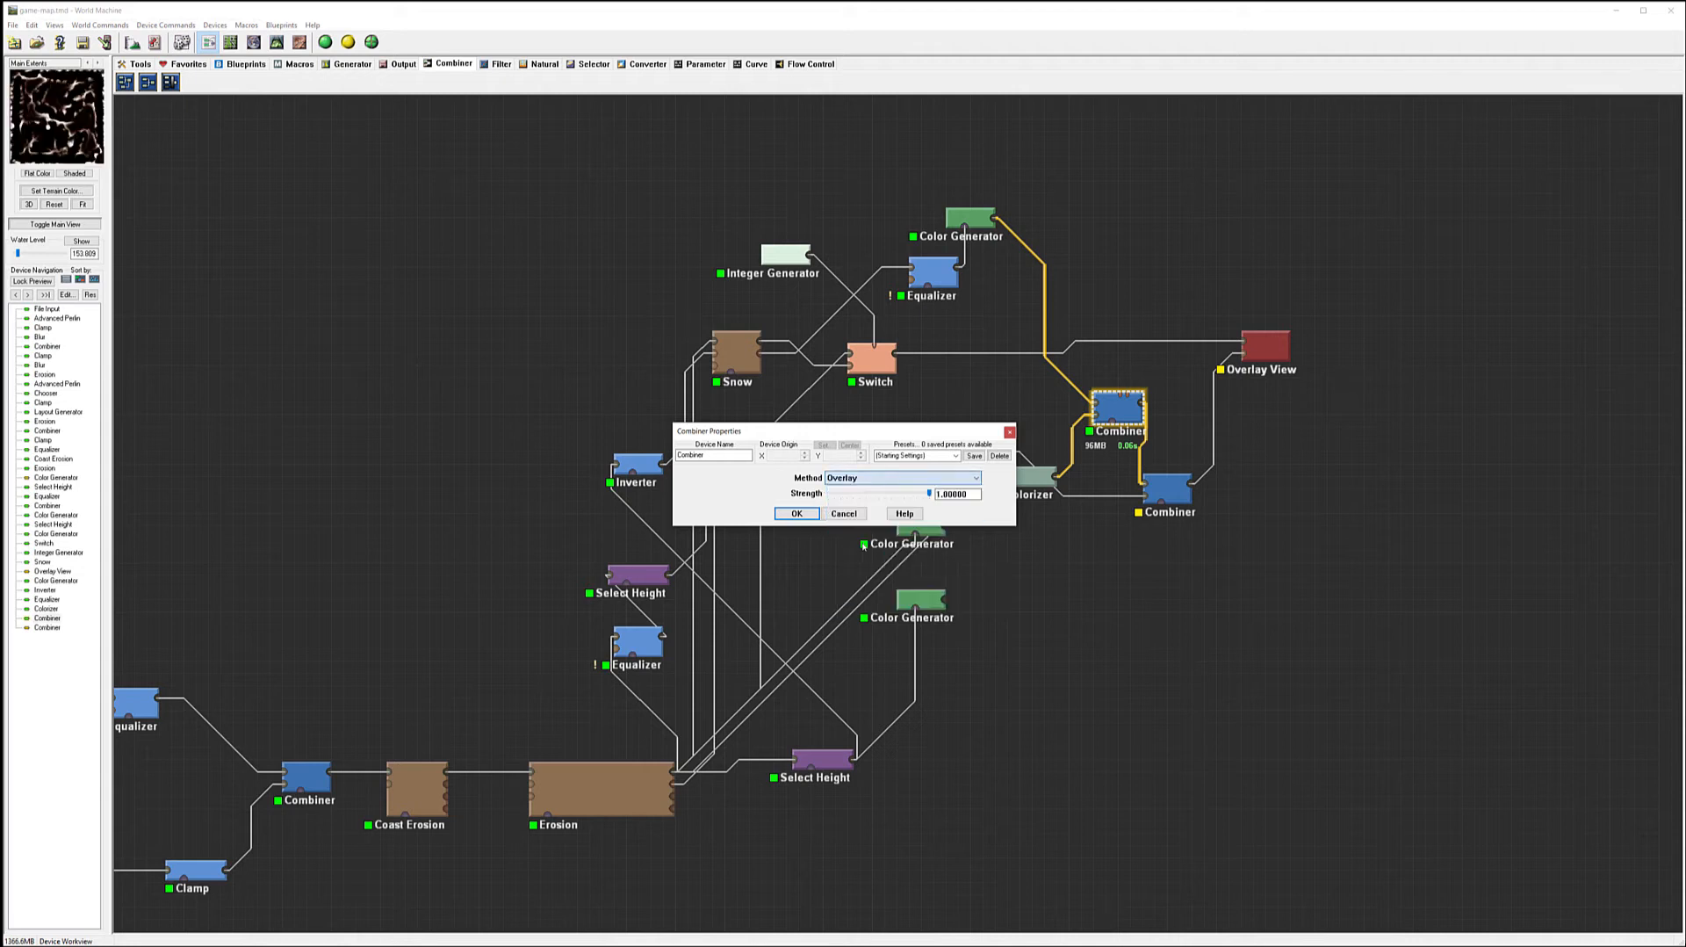
click(796, 514)
click(1159, 492)
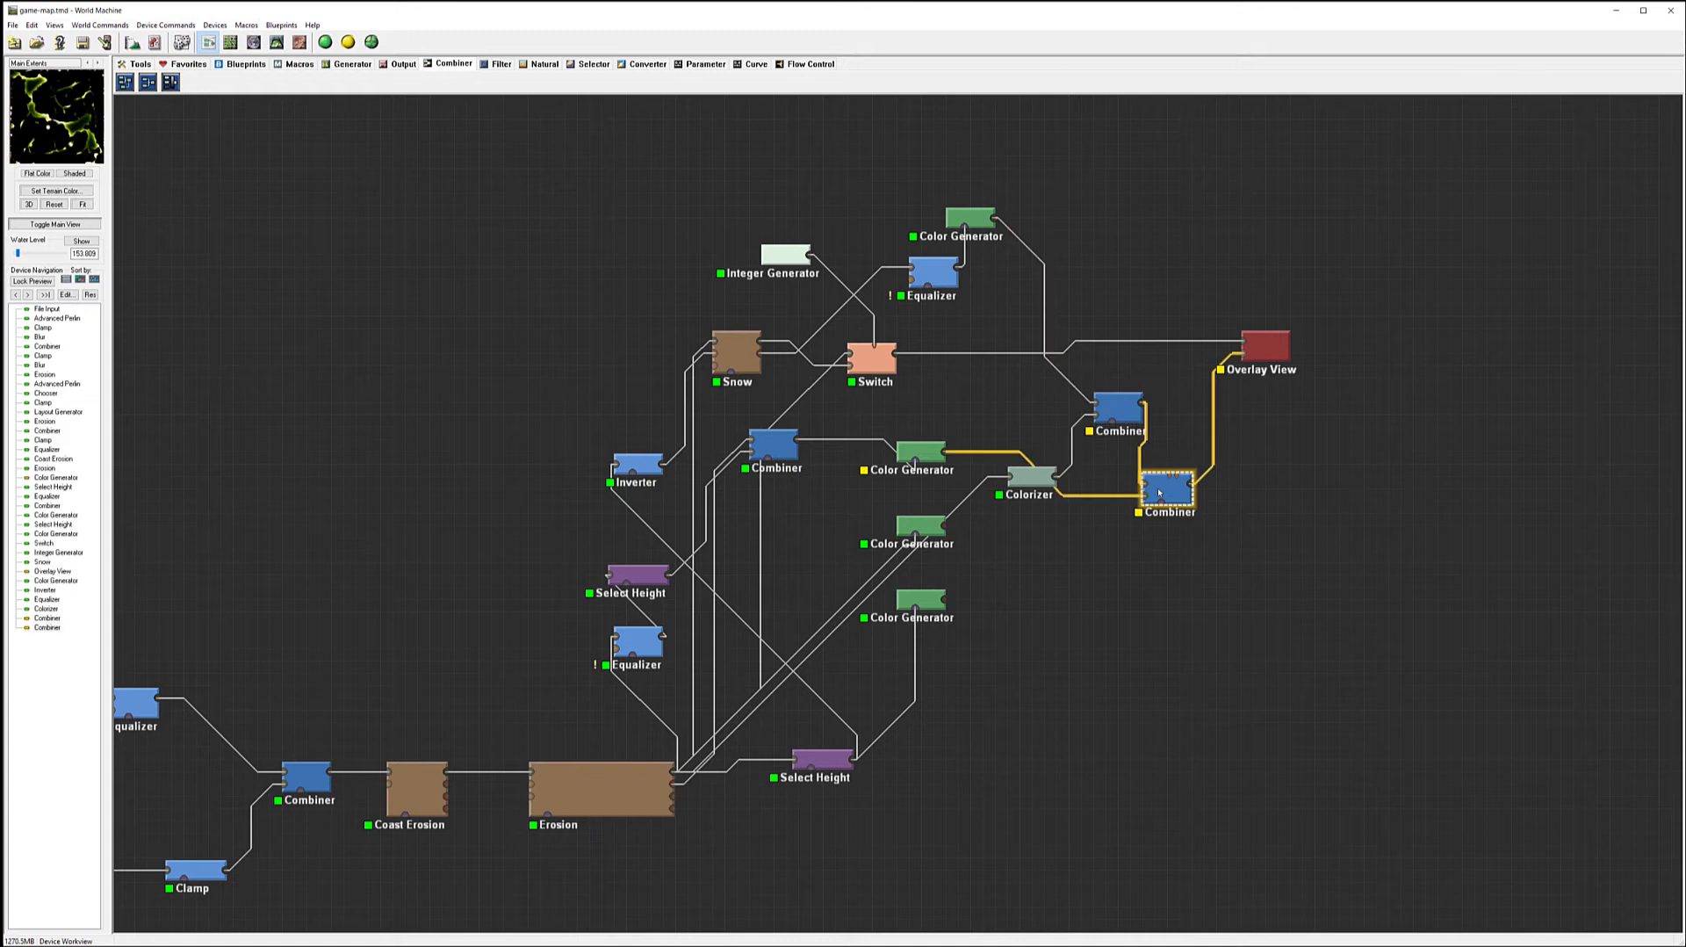
- Try the Max method on the upper Combiner, and set it to Screen instead
click(1117, 407)
double_click(1117, 407)
click(887, 477)
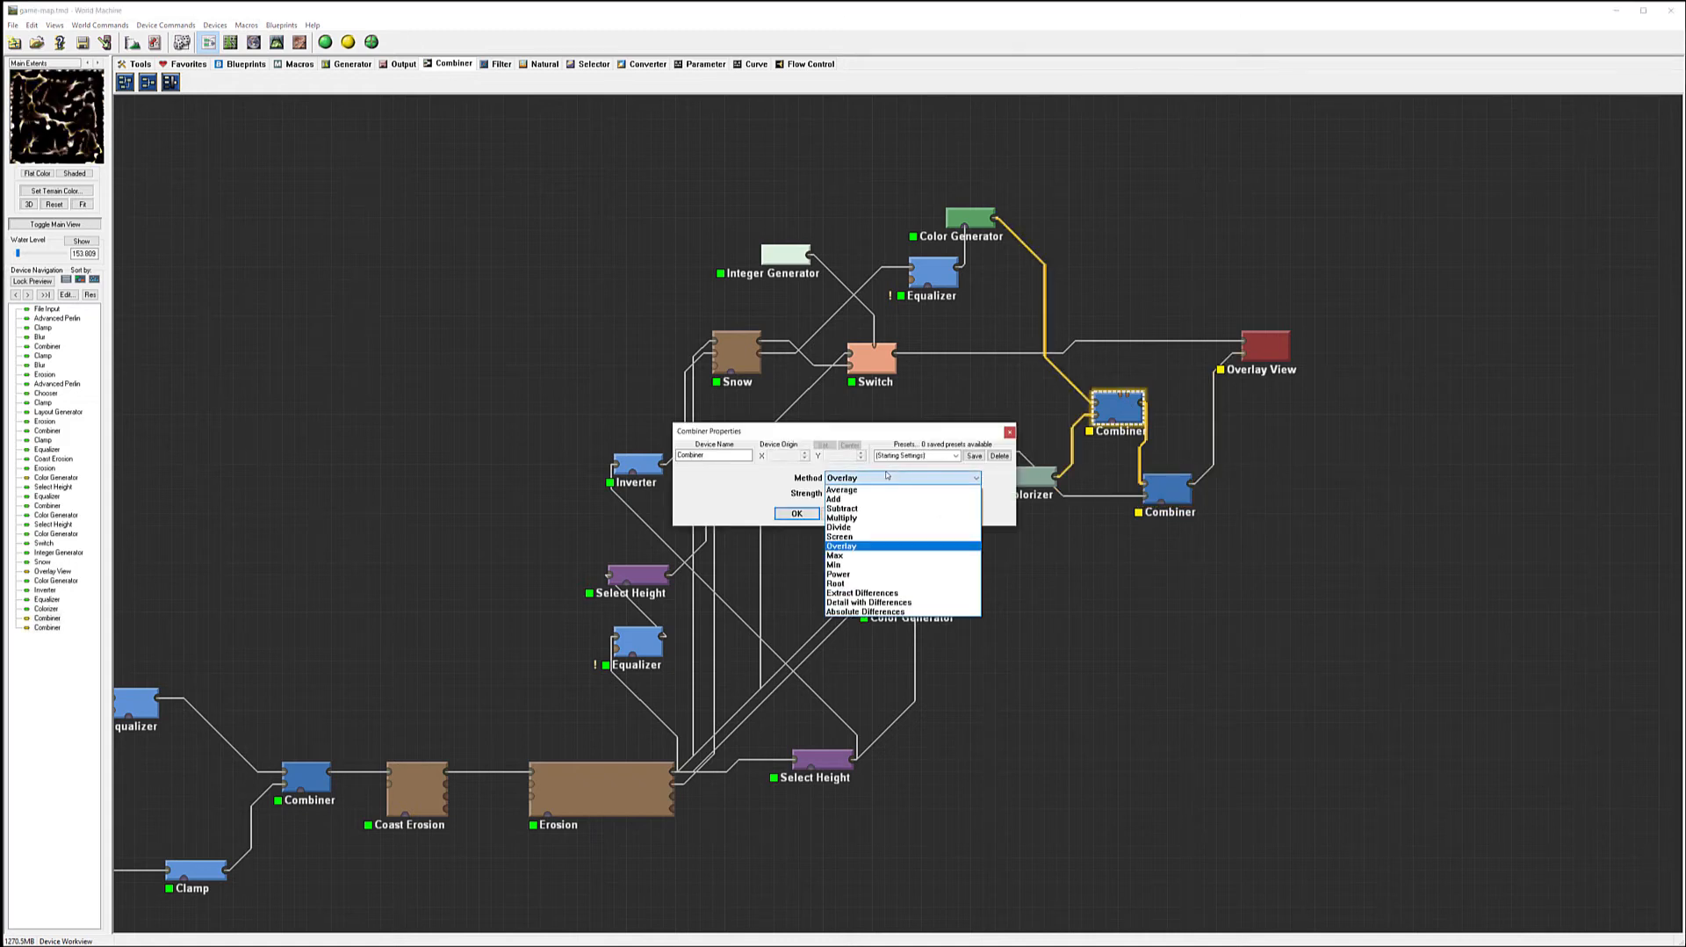
click(851, 556)
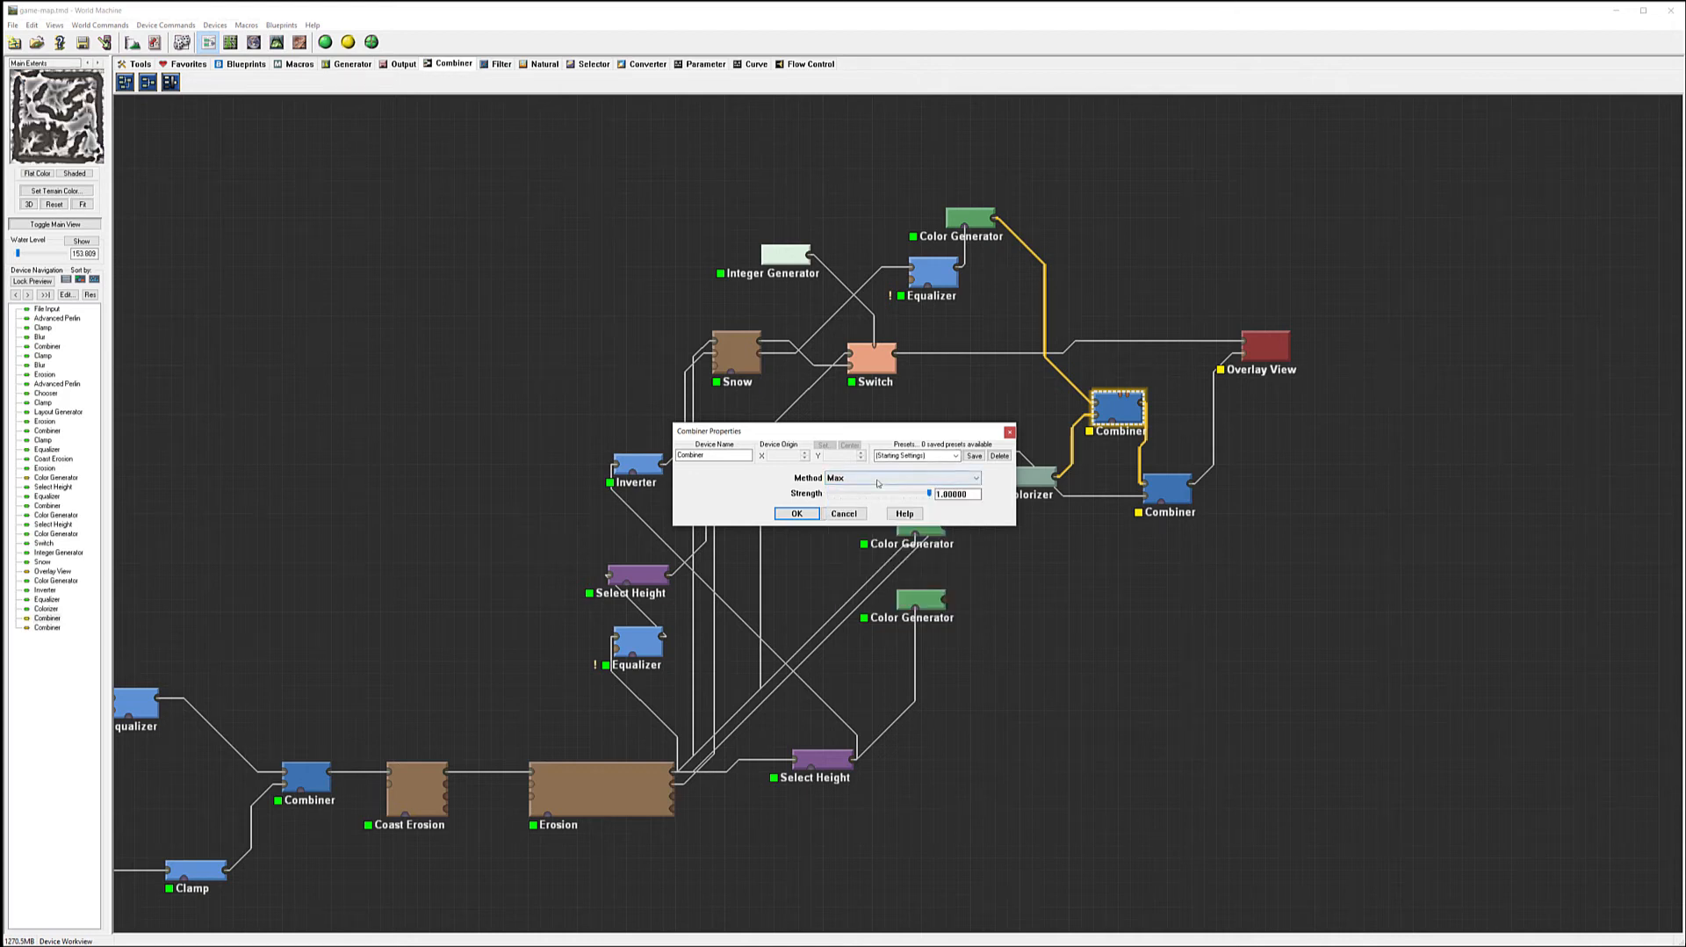
click(843, 477)
click(840, 536)
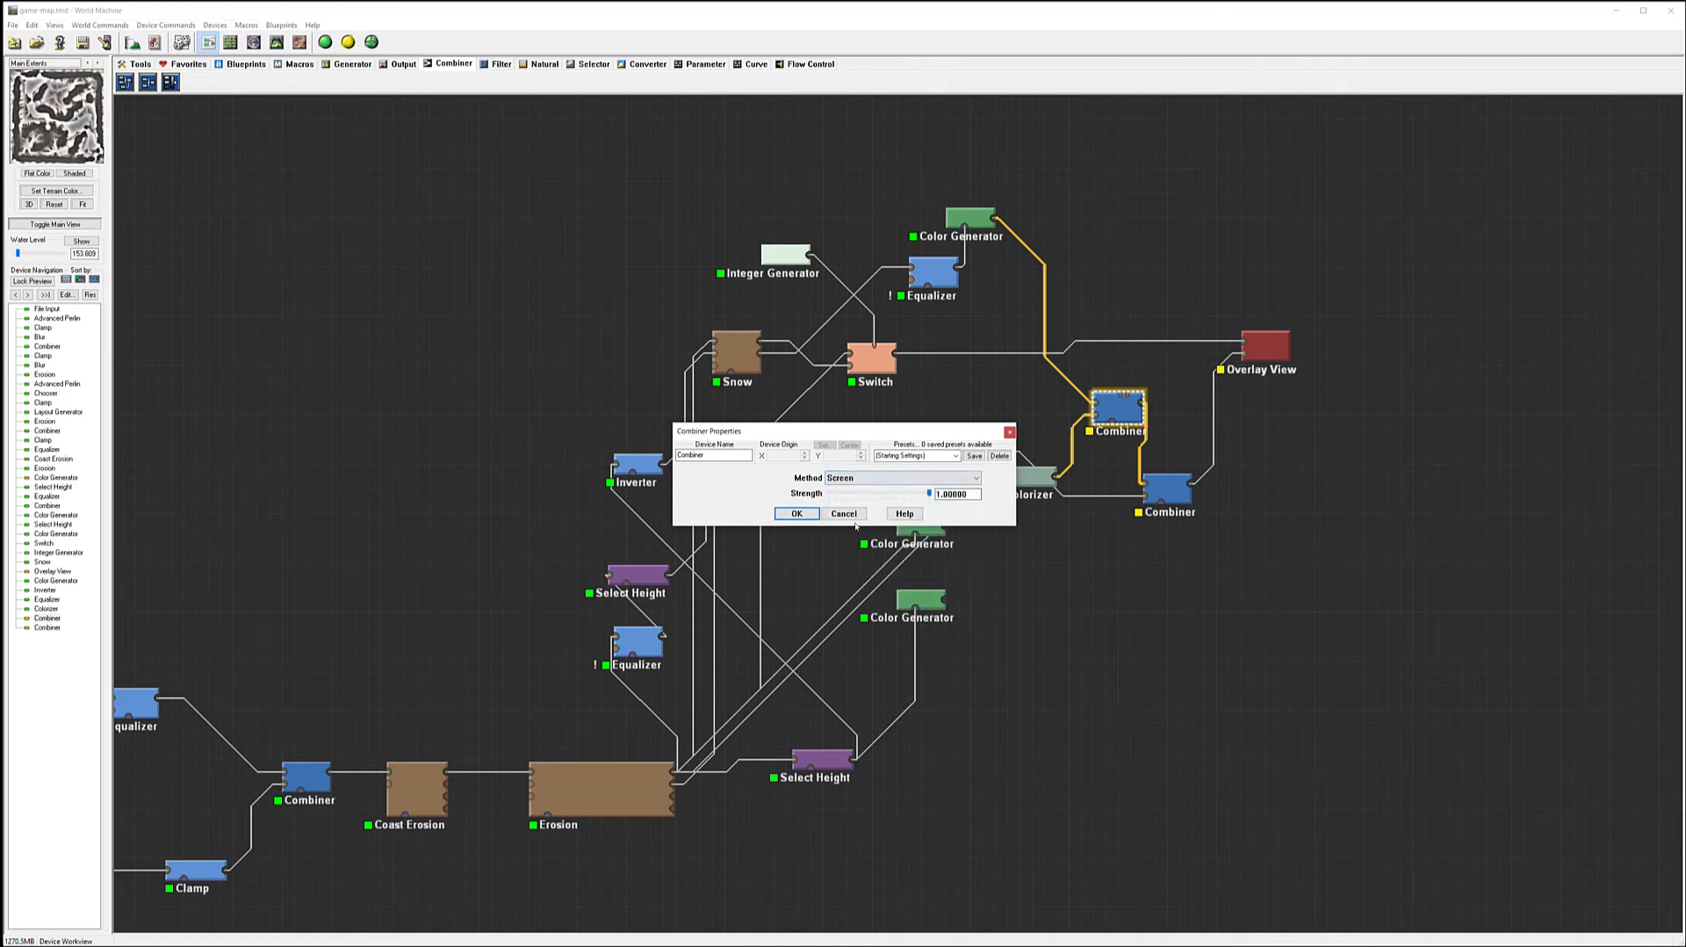
click(829, 514)
click(1170, 492)
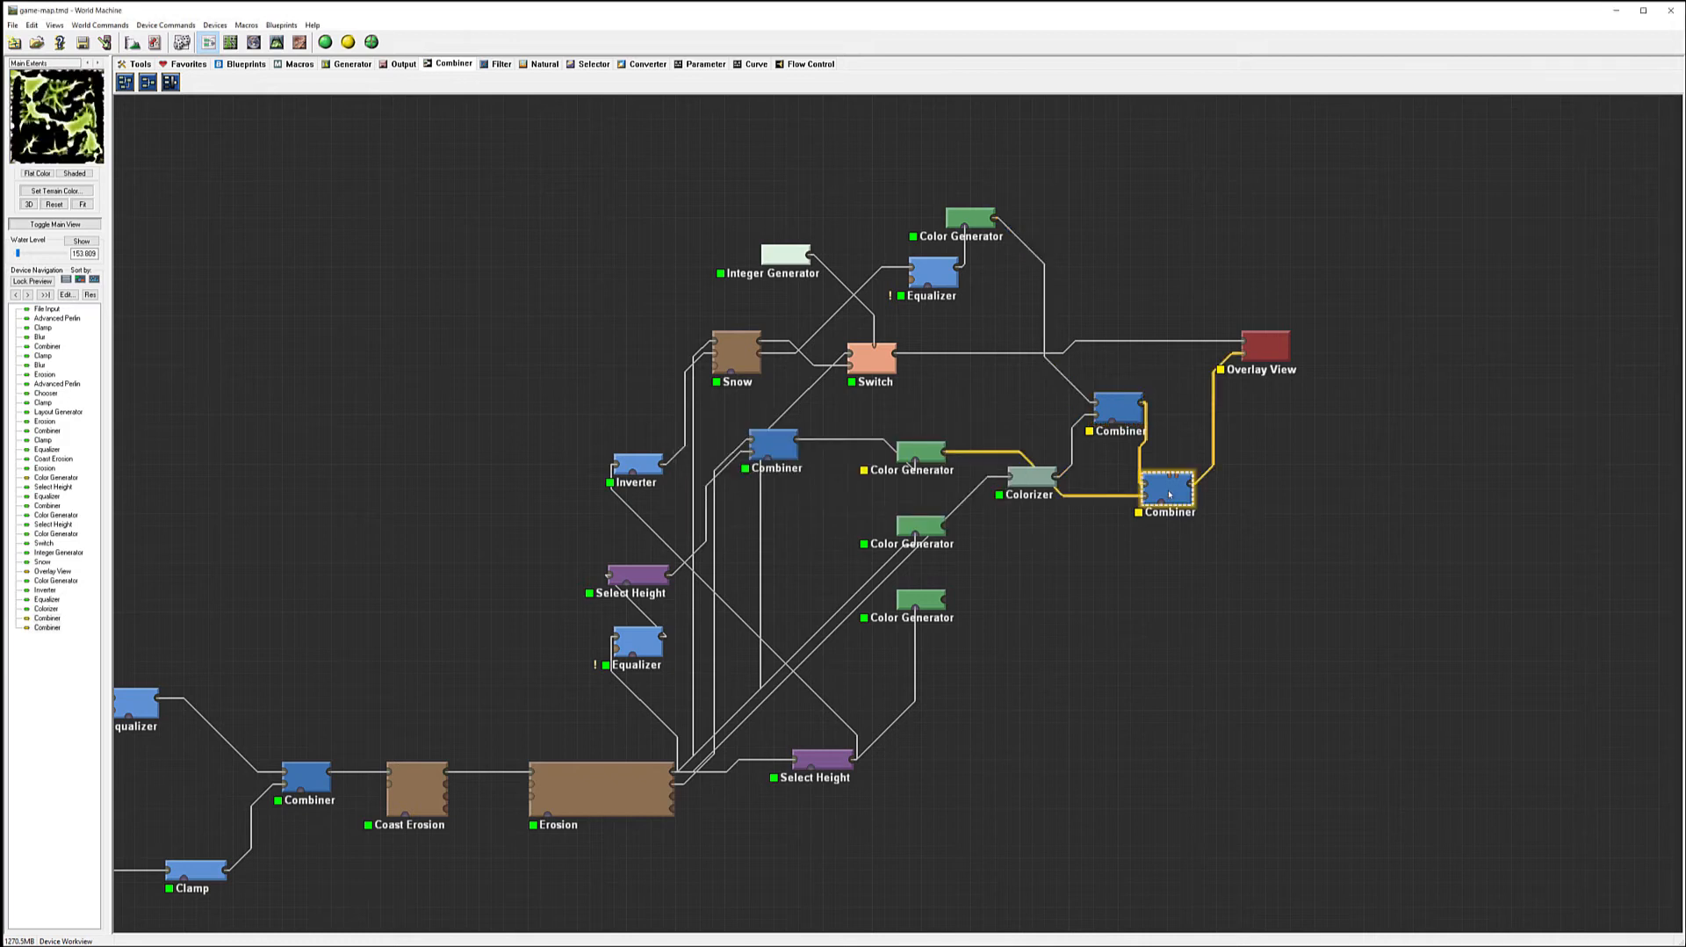
- Set the method of the lower Combiner feeding the Overlay View to Add
double_click(1169, 494)
click(941, 480)
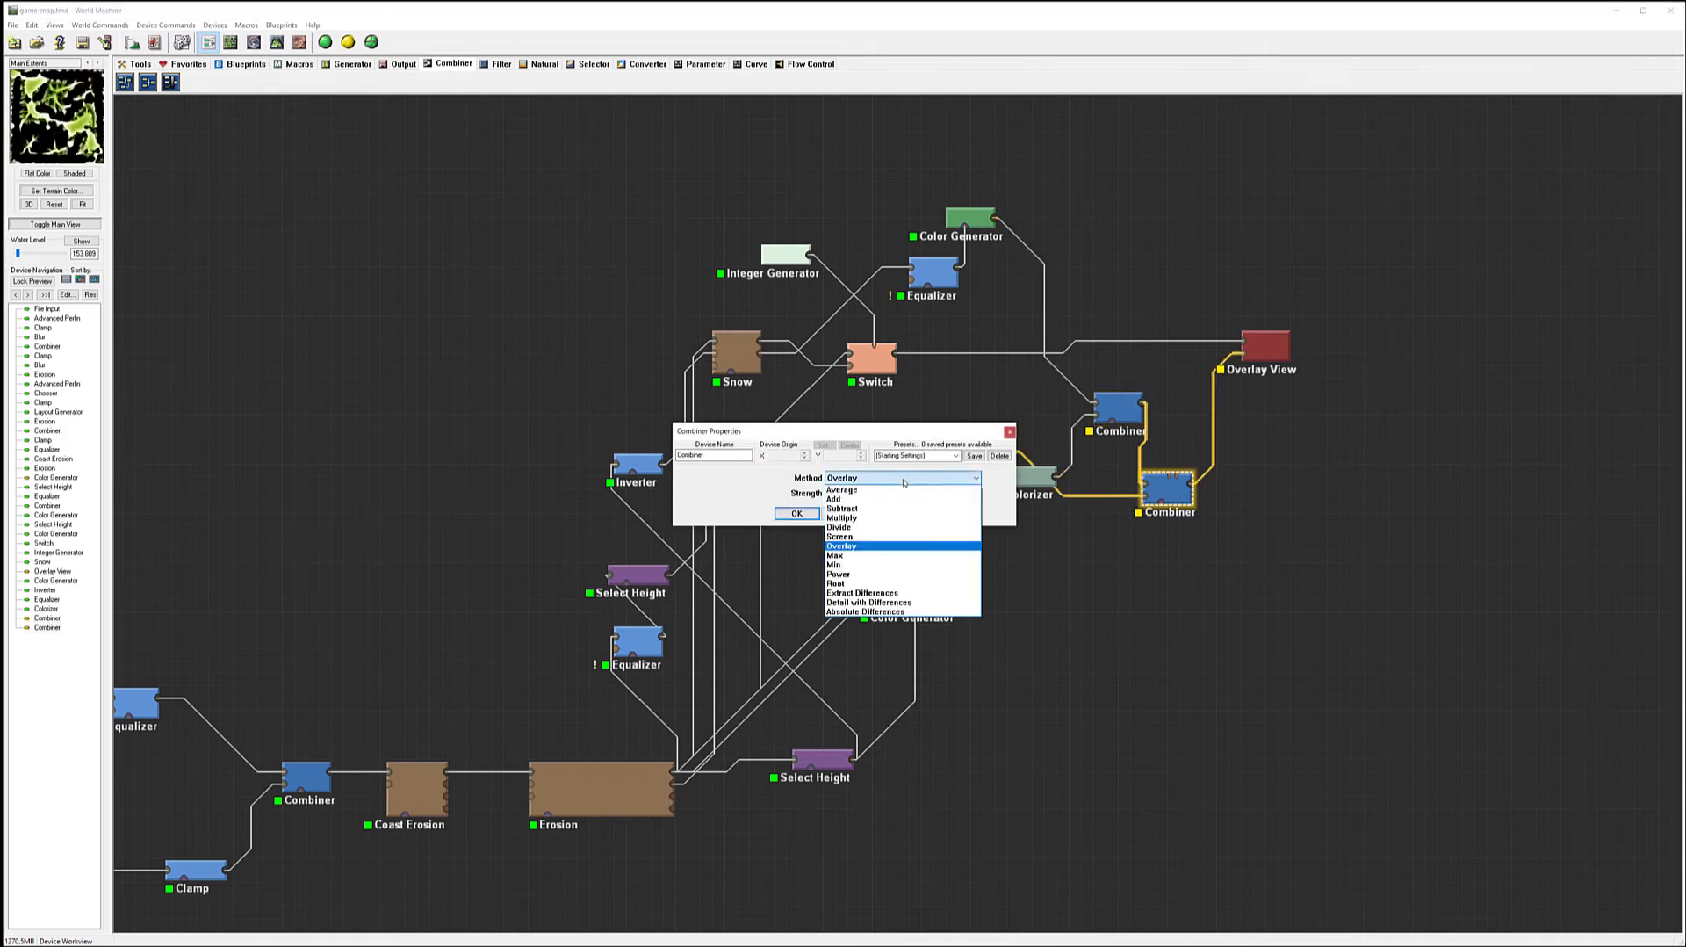
click(912, 489)
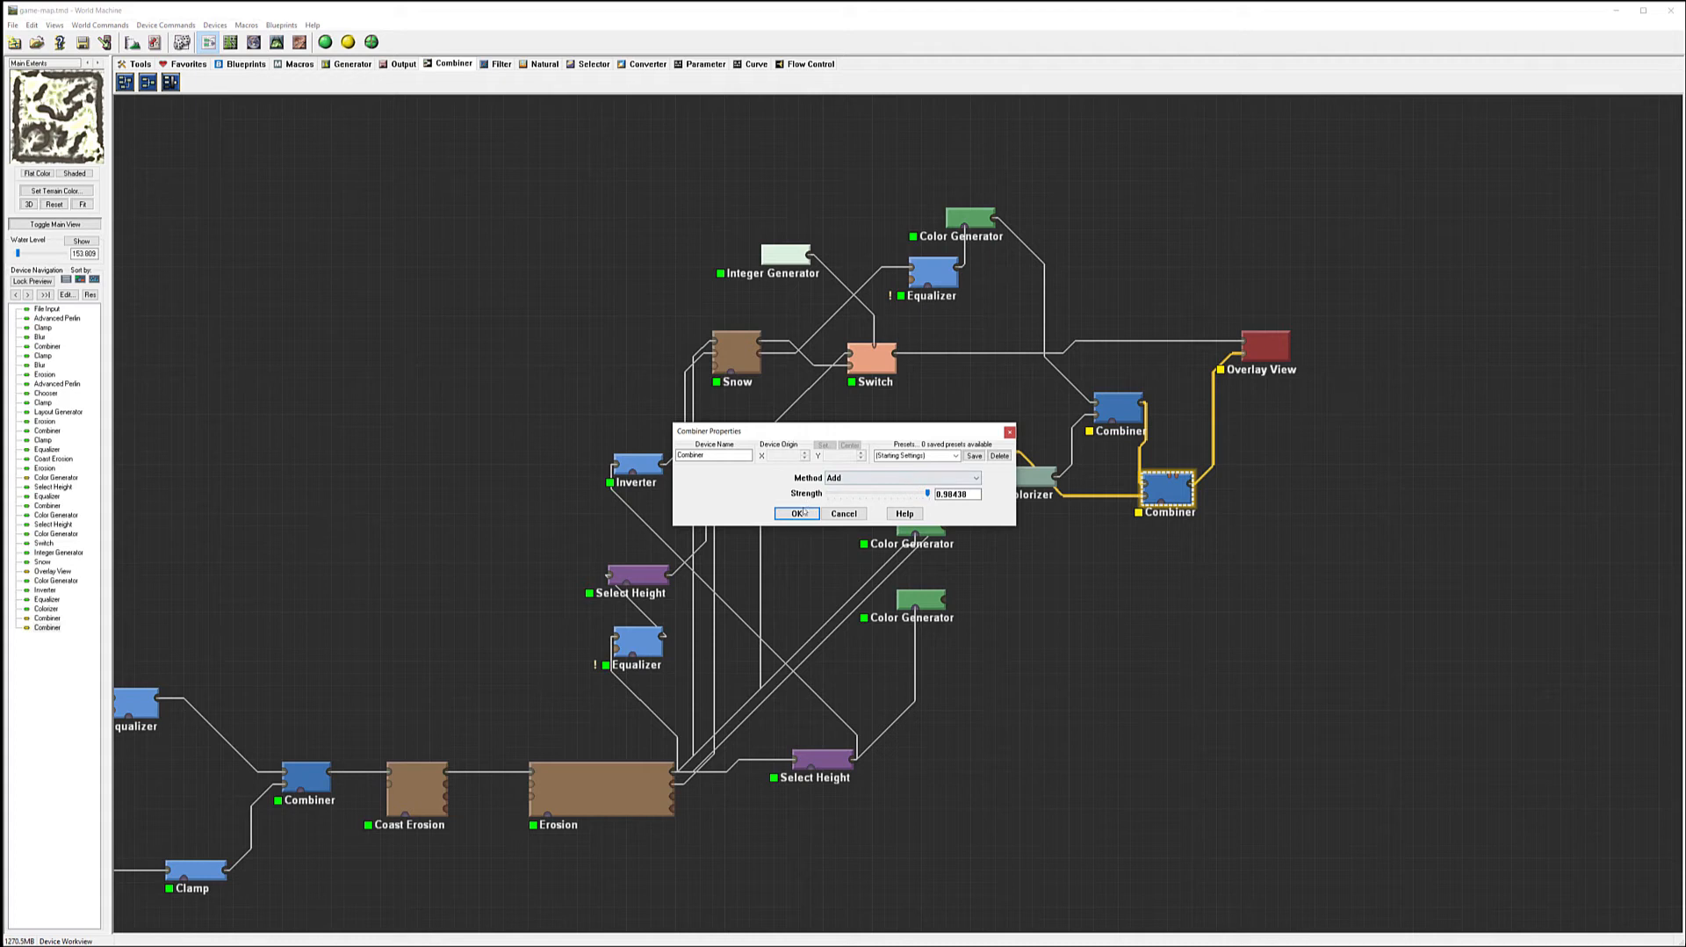
click(800, 513)
click(1122, 403)
- Tint the snow Color Generator a pale blue with reduced luminosity, and check the previews of both downstream Combiners
double_click(971, 218)
click(899, 481)
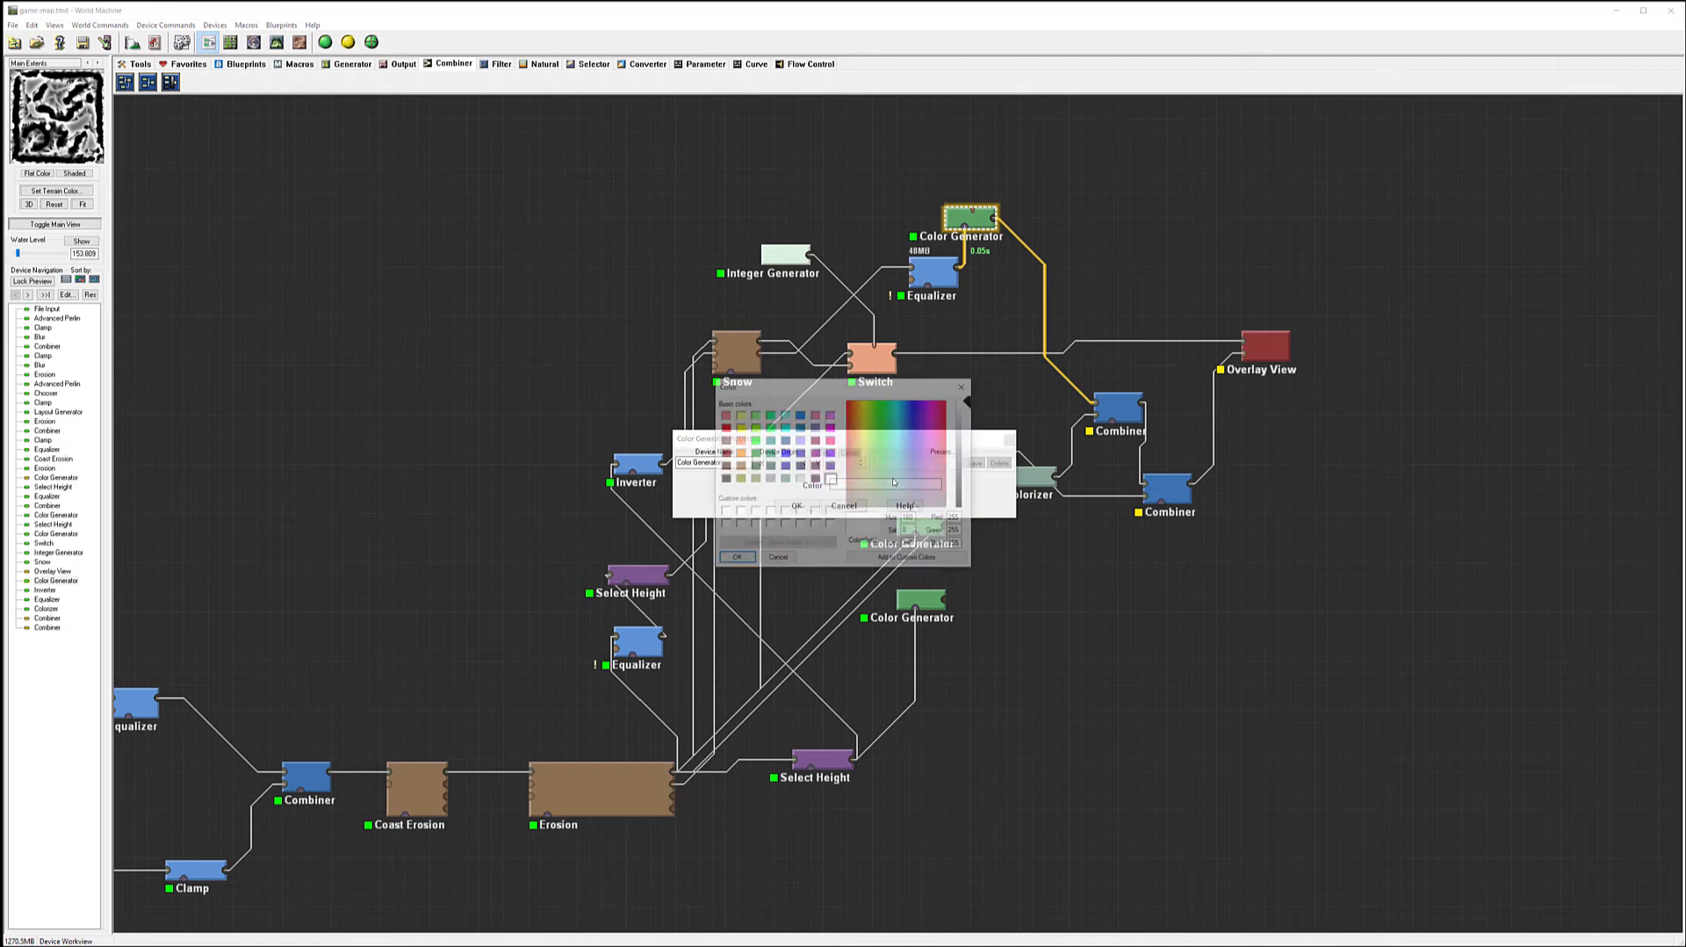
click(900, 483)
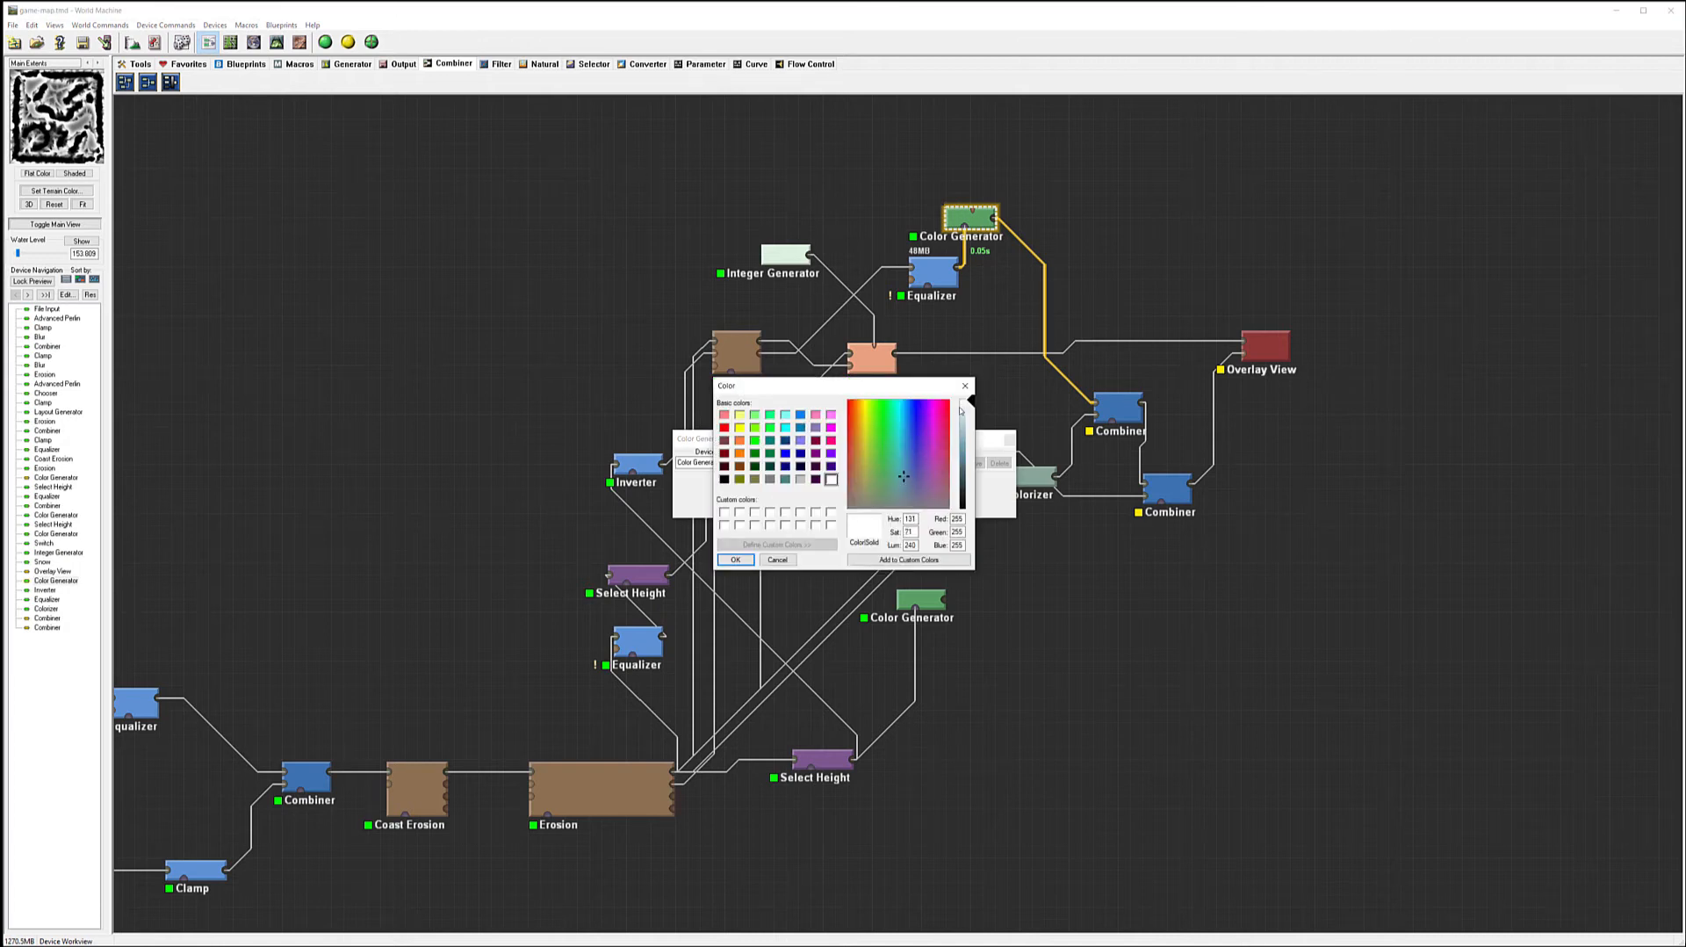
drag(967, 414, 967, 424)
click(735, 559)
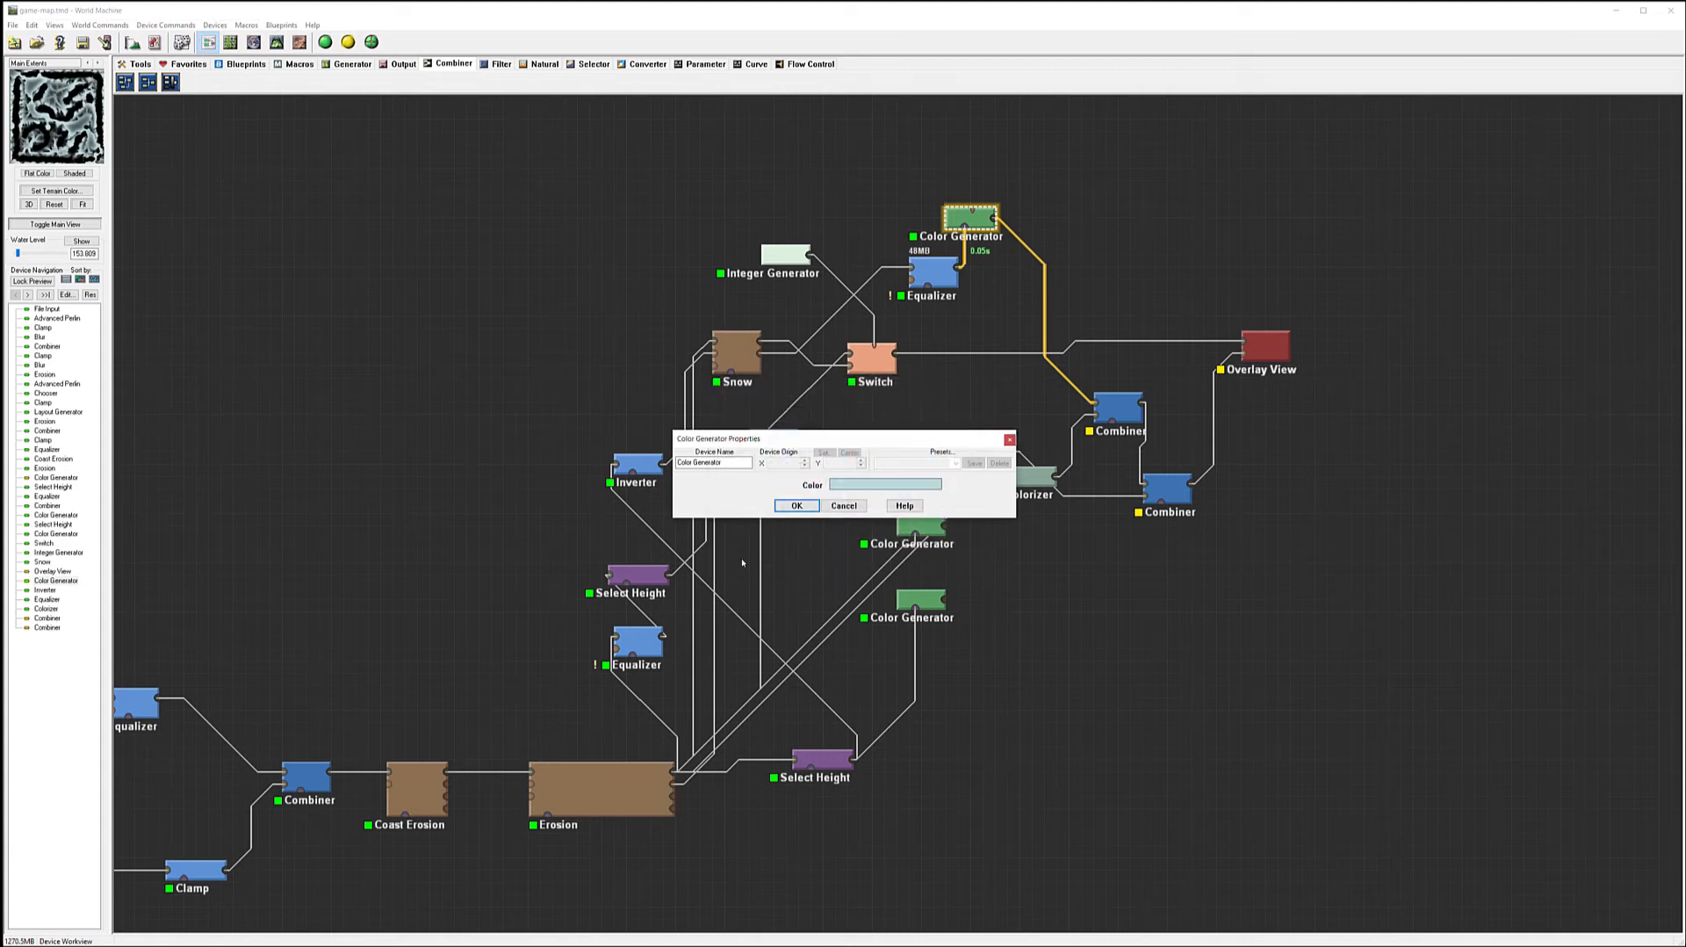
click(797, 506)
click(1109, 410)
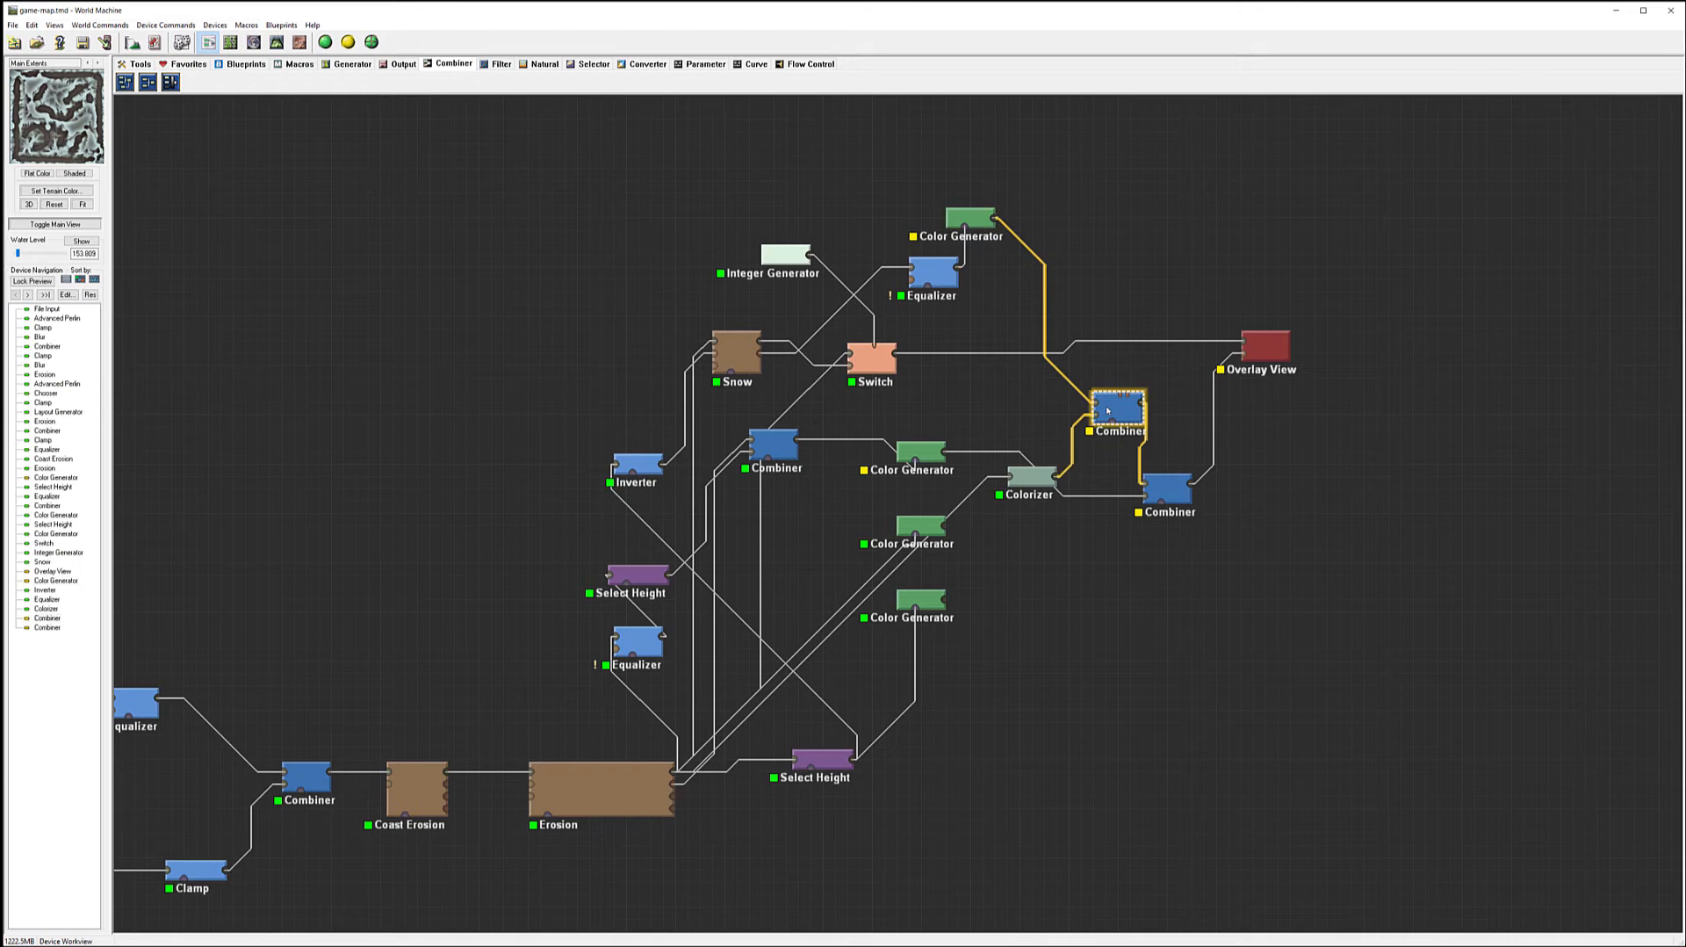
click(1165, 489)
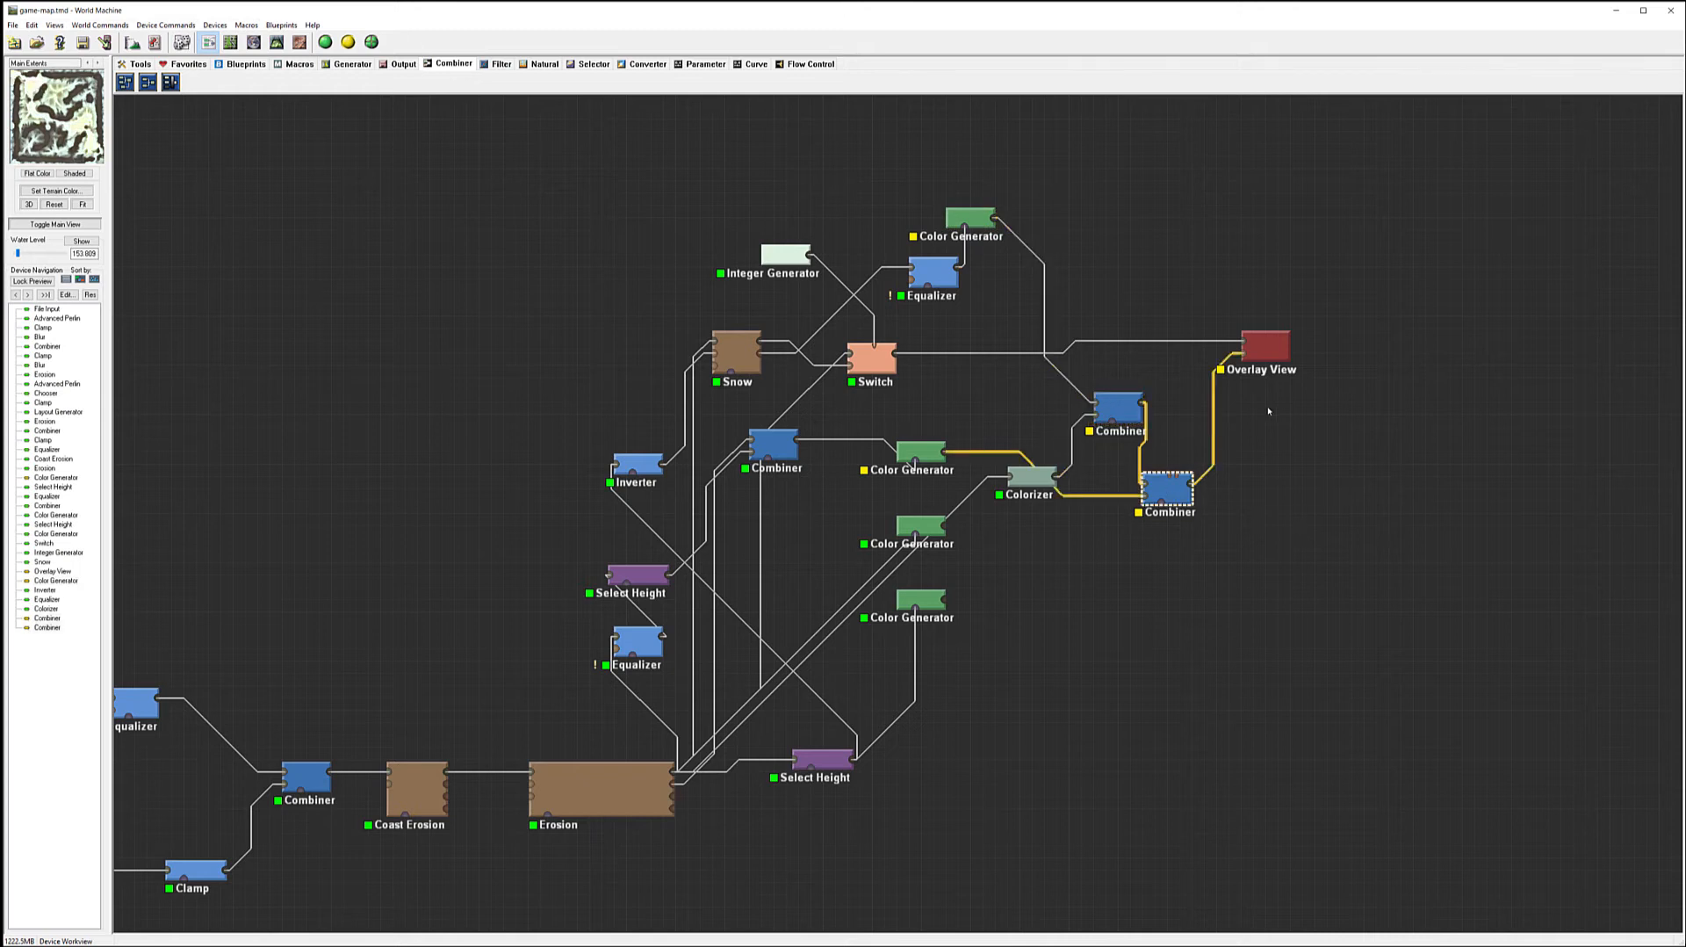
- Build the world with the Overlay View selected, inspect the coloured terrain in 3D, and return to the device graph
click(1265, 346)
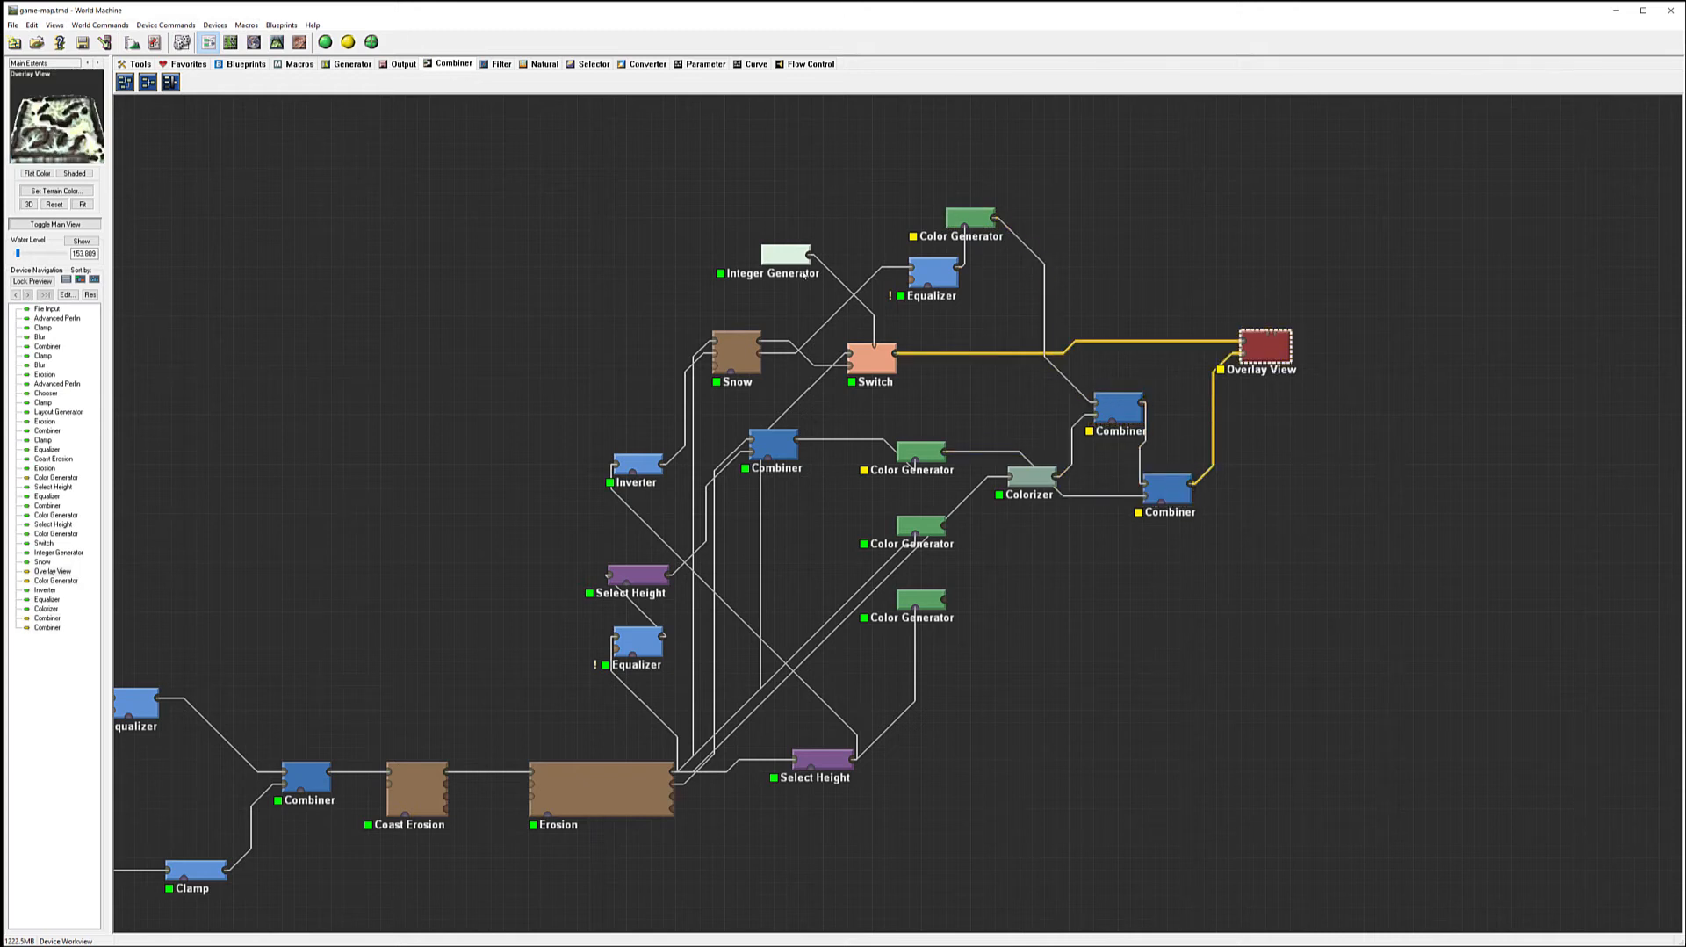
click(325, 42)
click(277, 42)
drag(997, 464, 1263, 454)
drag(1019, 389, 841, 444)
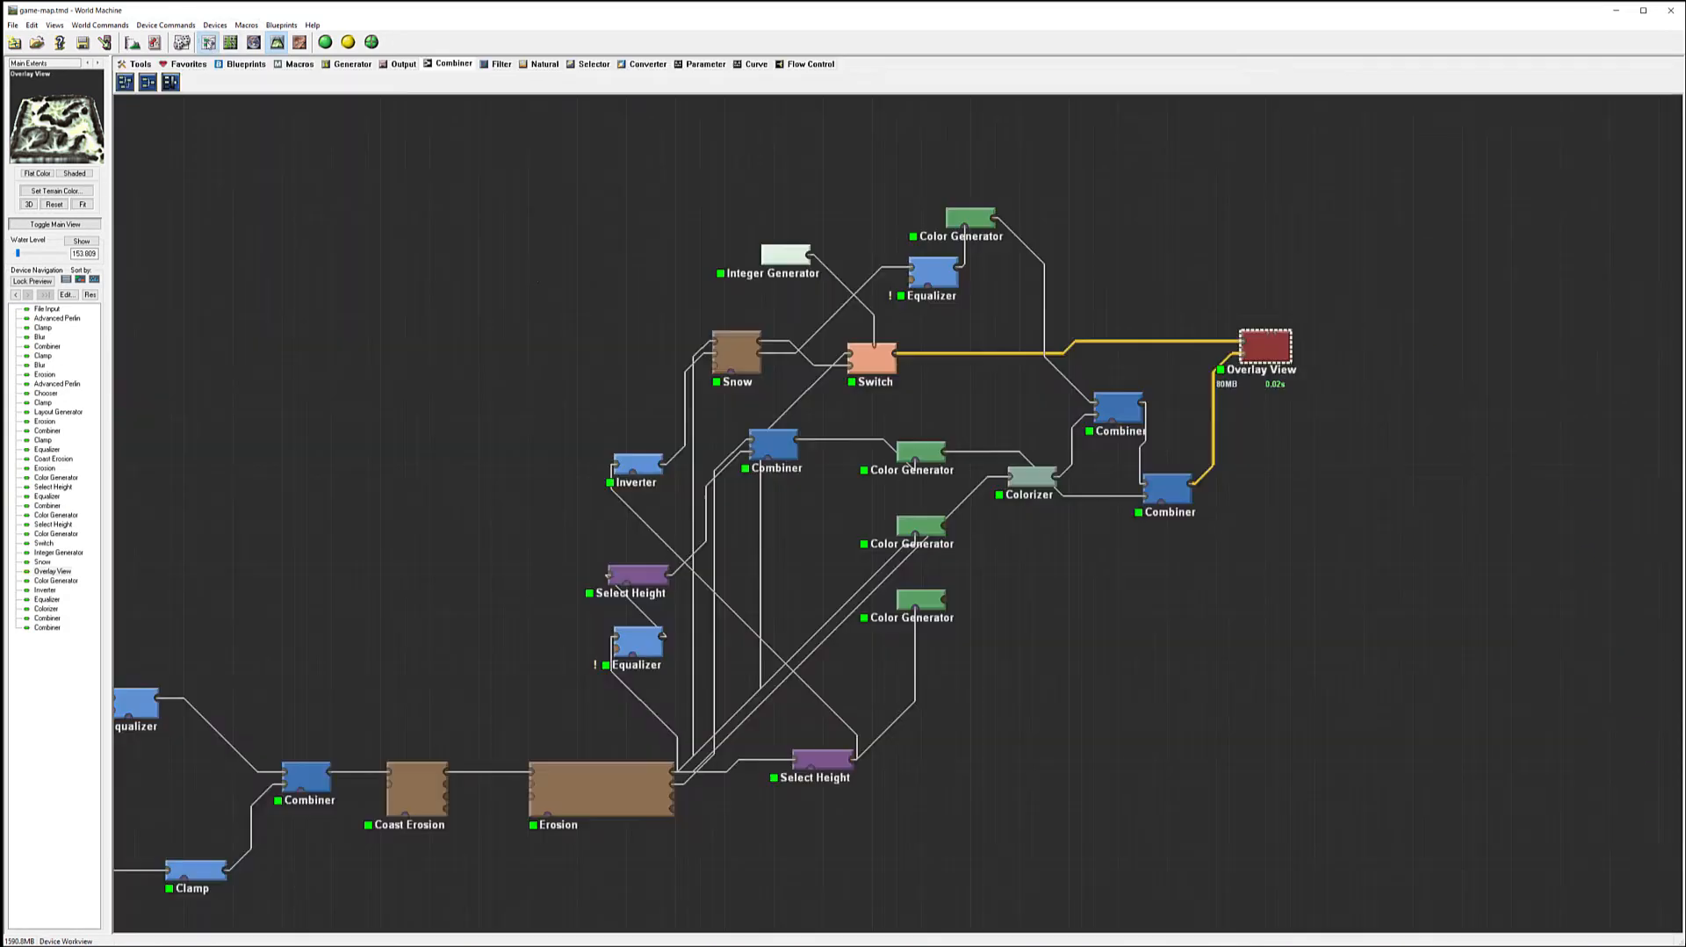
click(208, 42)
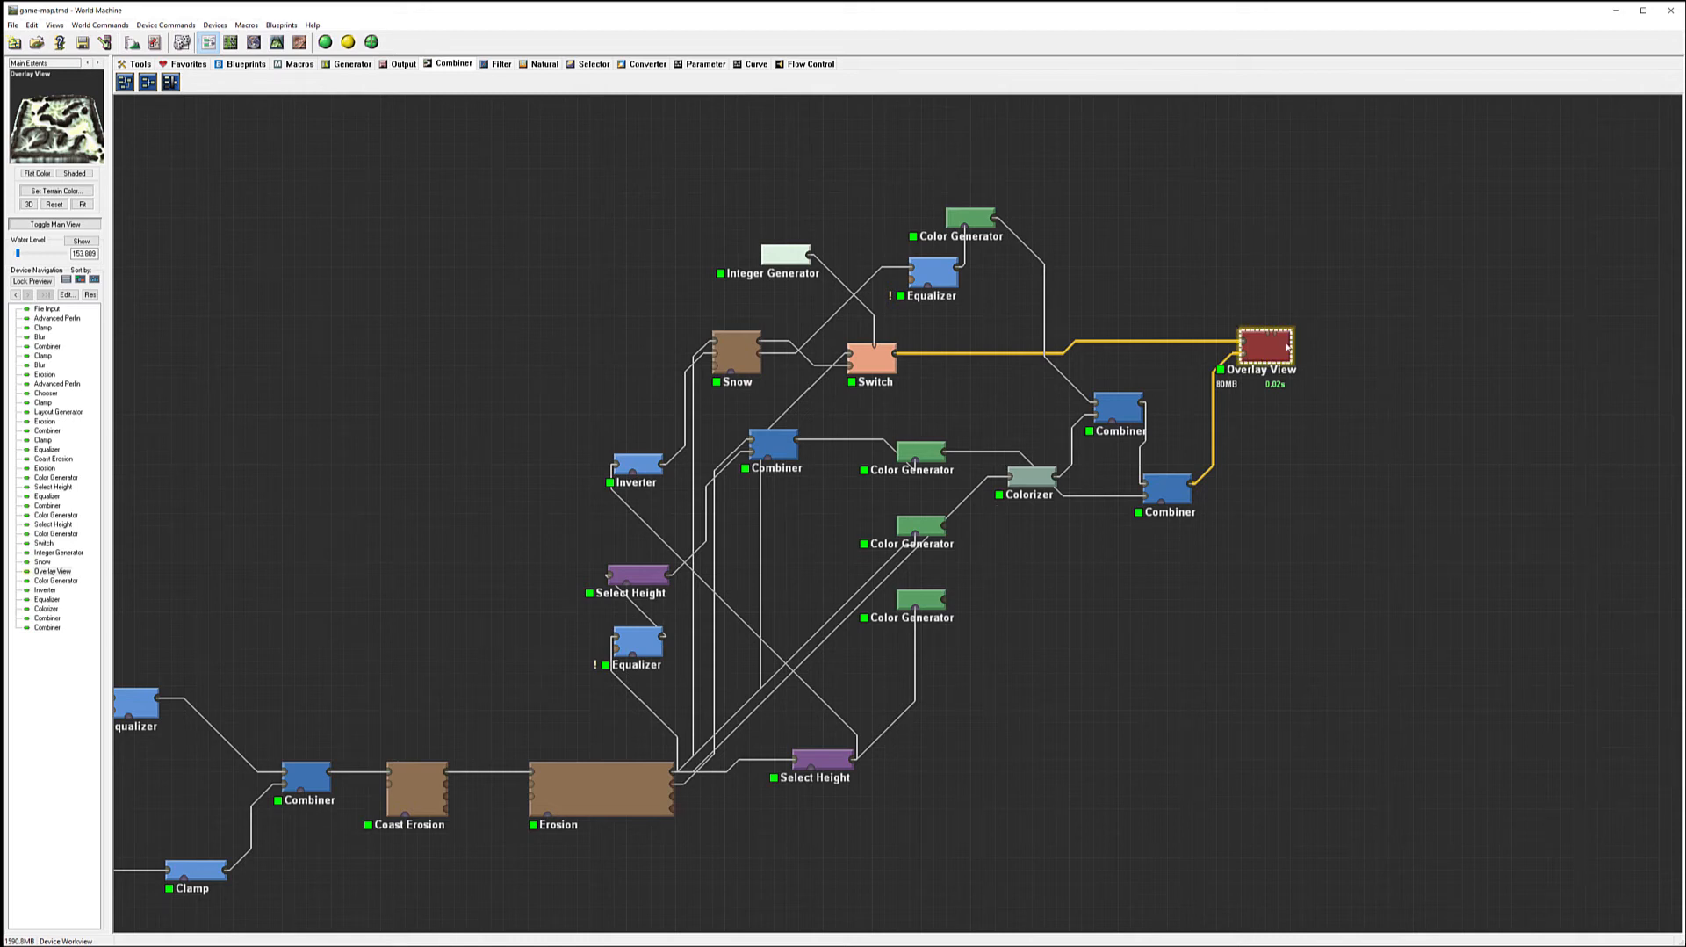
- Tidy the graph by placing the Colorizer lower down and both colour Combiners nearer the Overlay View
drag(1032, 476, 1098, 640)
drag(1161, 475, 1186, 482)
drag(1117, 405, 1179, 406)
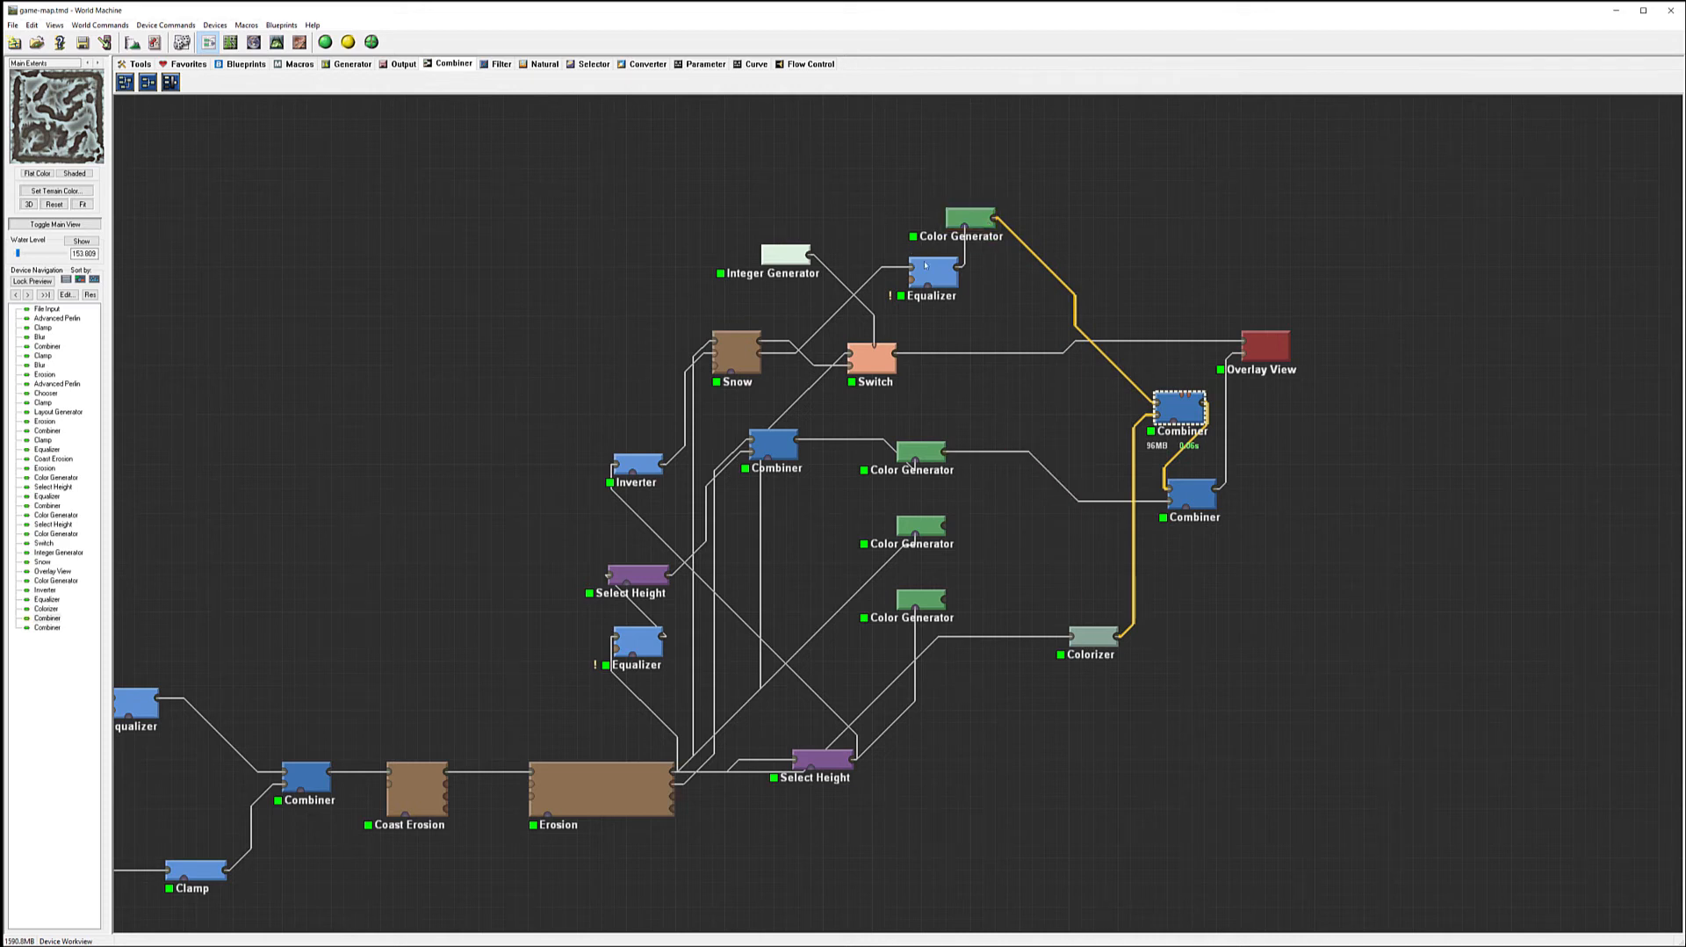
click(986, 222)
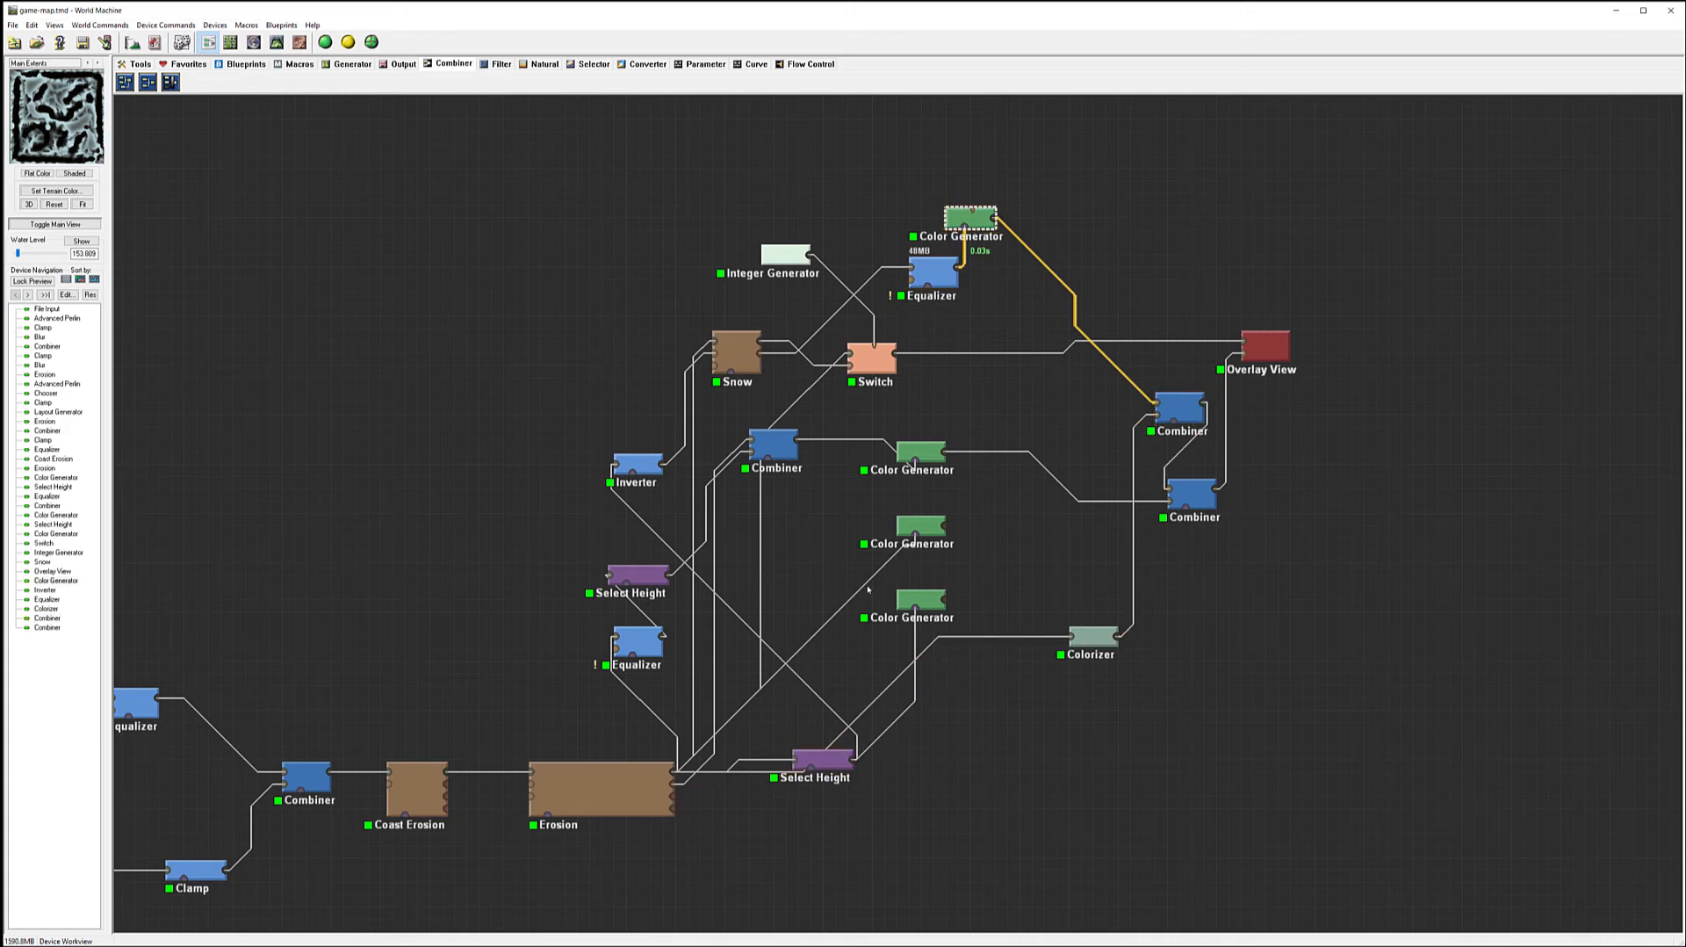
- Space out the vegetation mask devices by moving their Combiner, the Select Height feeding it and that branch's Equalizer
drag(773, 449, 811, 473)
click(658, 566)
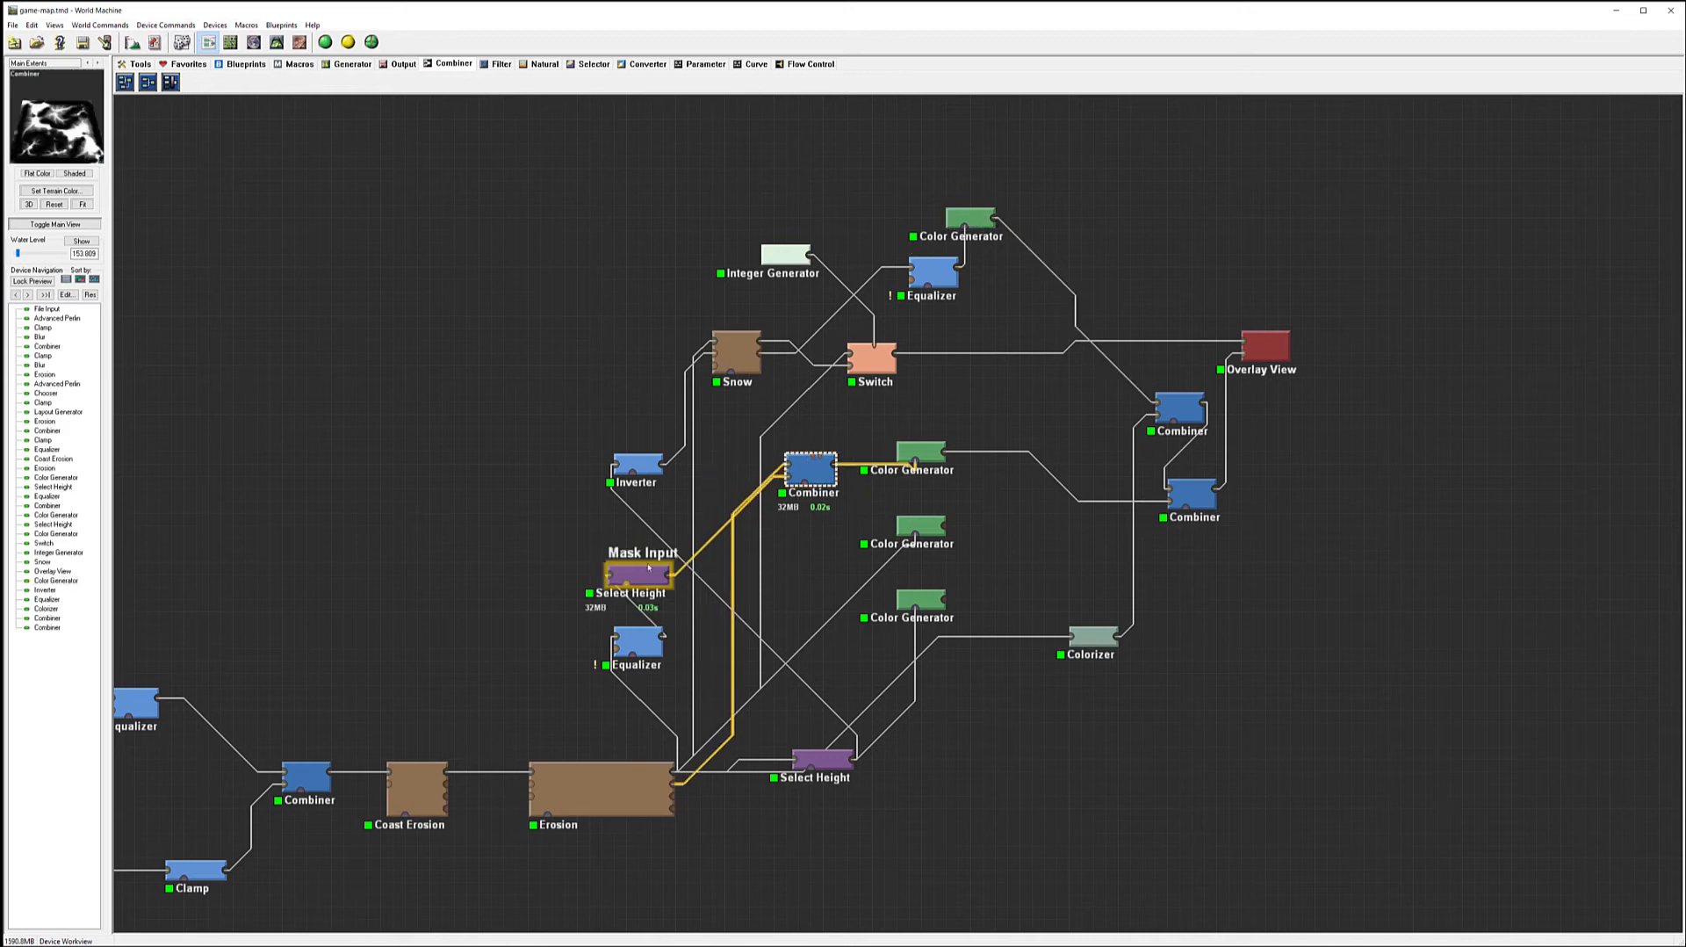
drag(657, 567, 632, 543)
click(638, 642)
drag(639, 642, 590, 641)
click(616, 554)
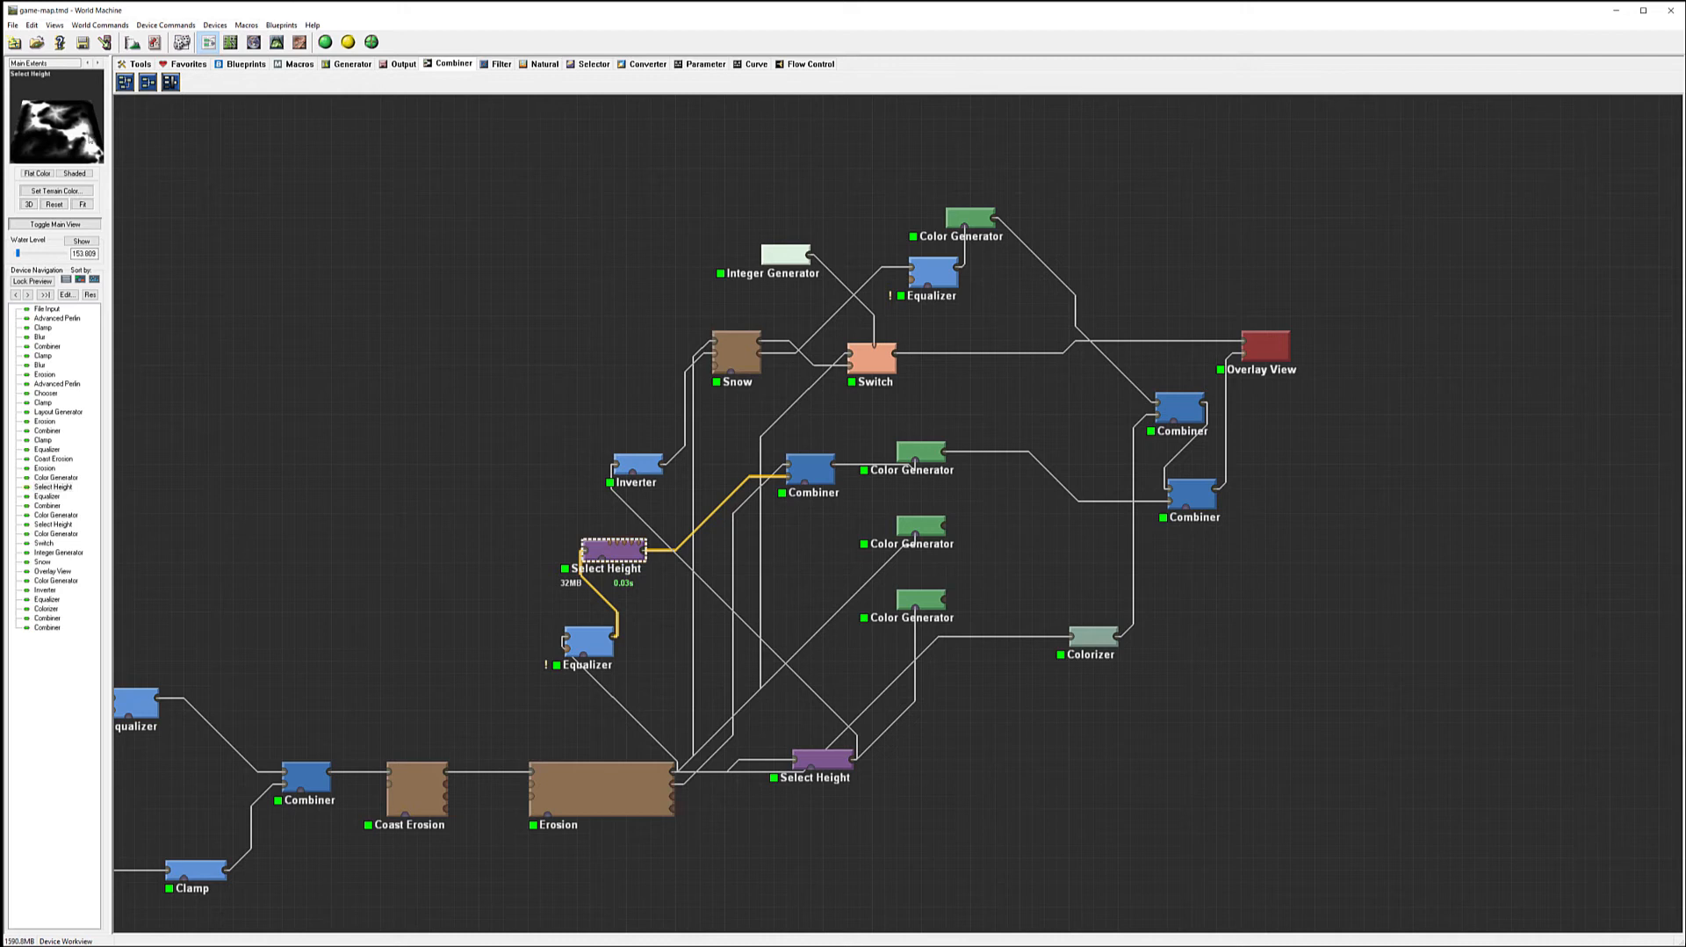
click(813, 457)
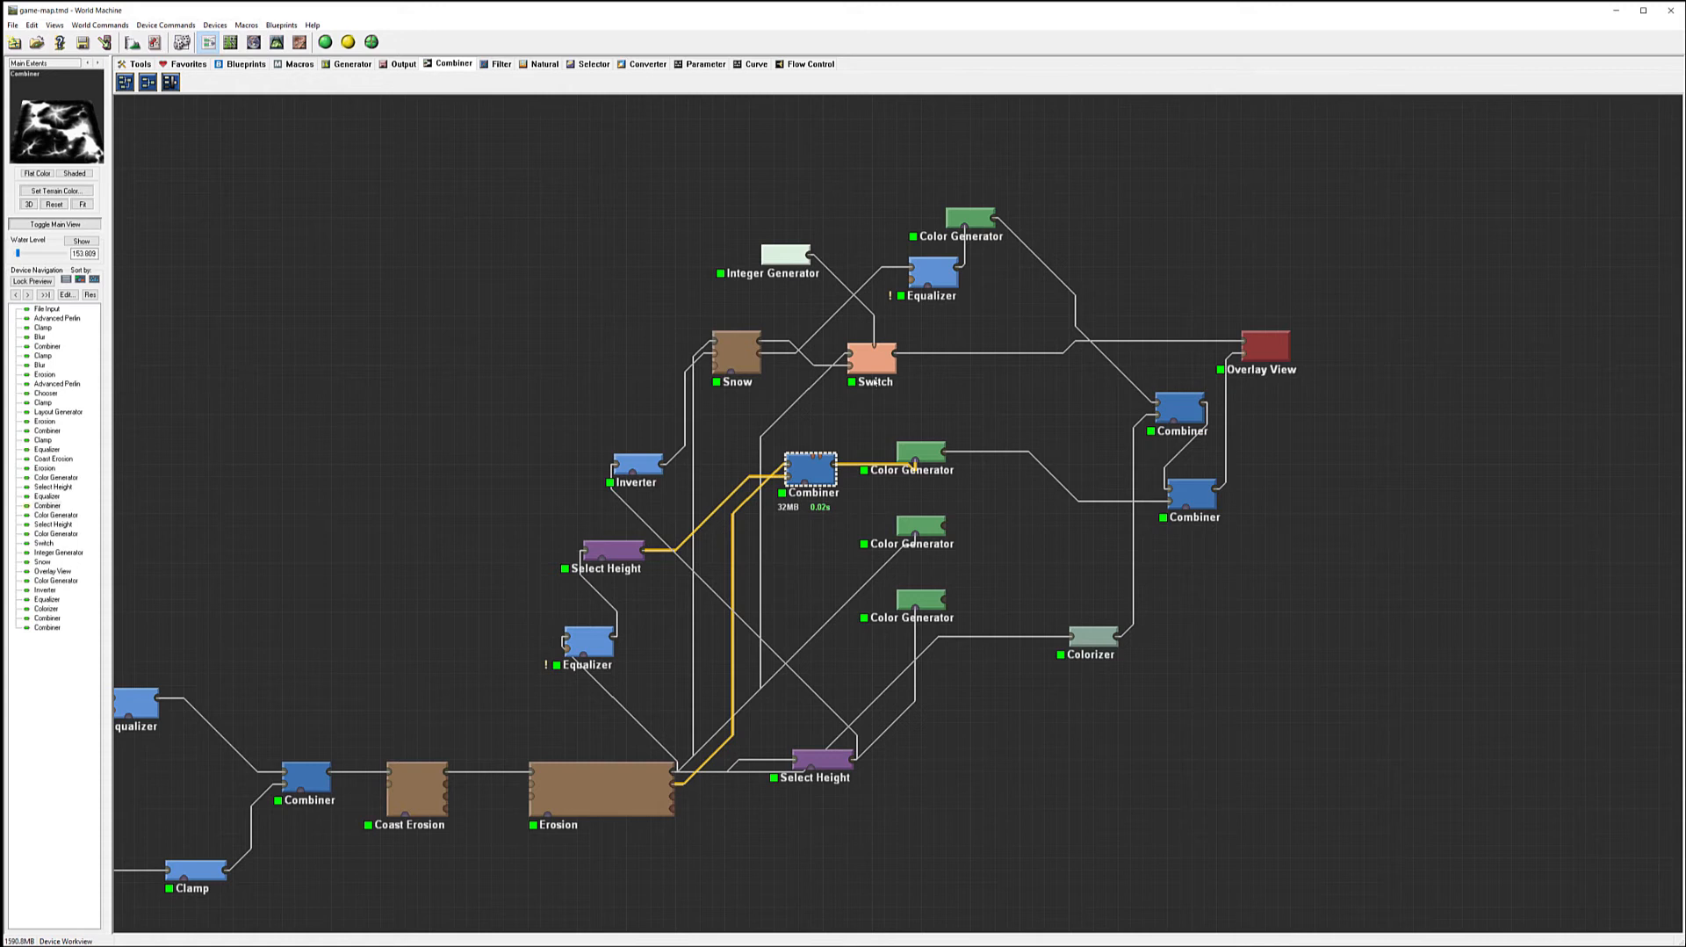
- Add a Select Height device below the vegetation mask Combiner and wire the Erosion's Flow Map output into it
click(950, 218)
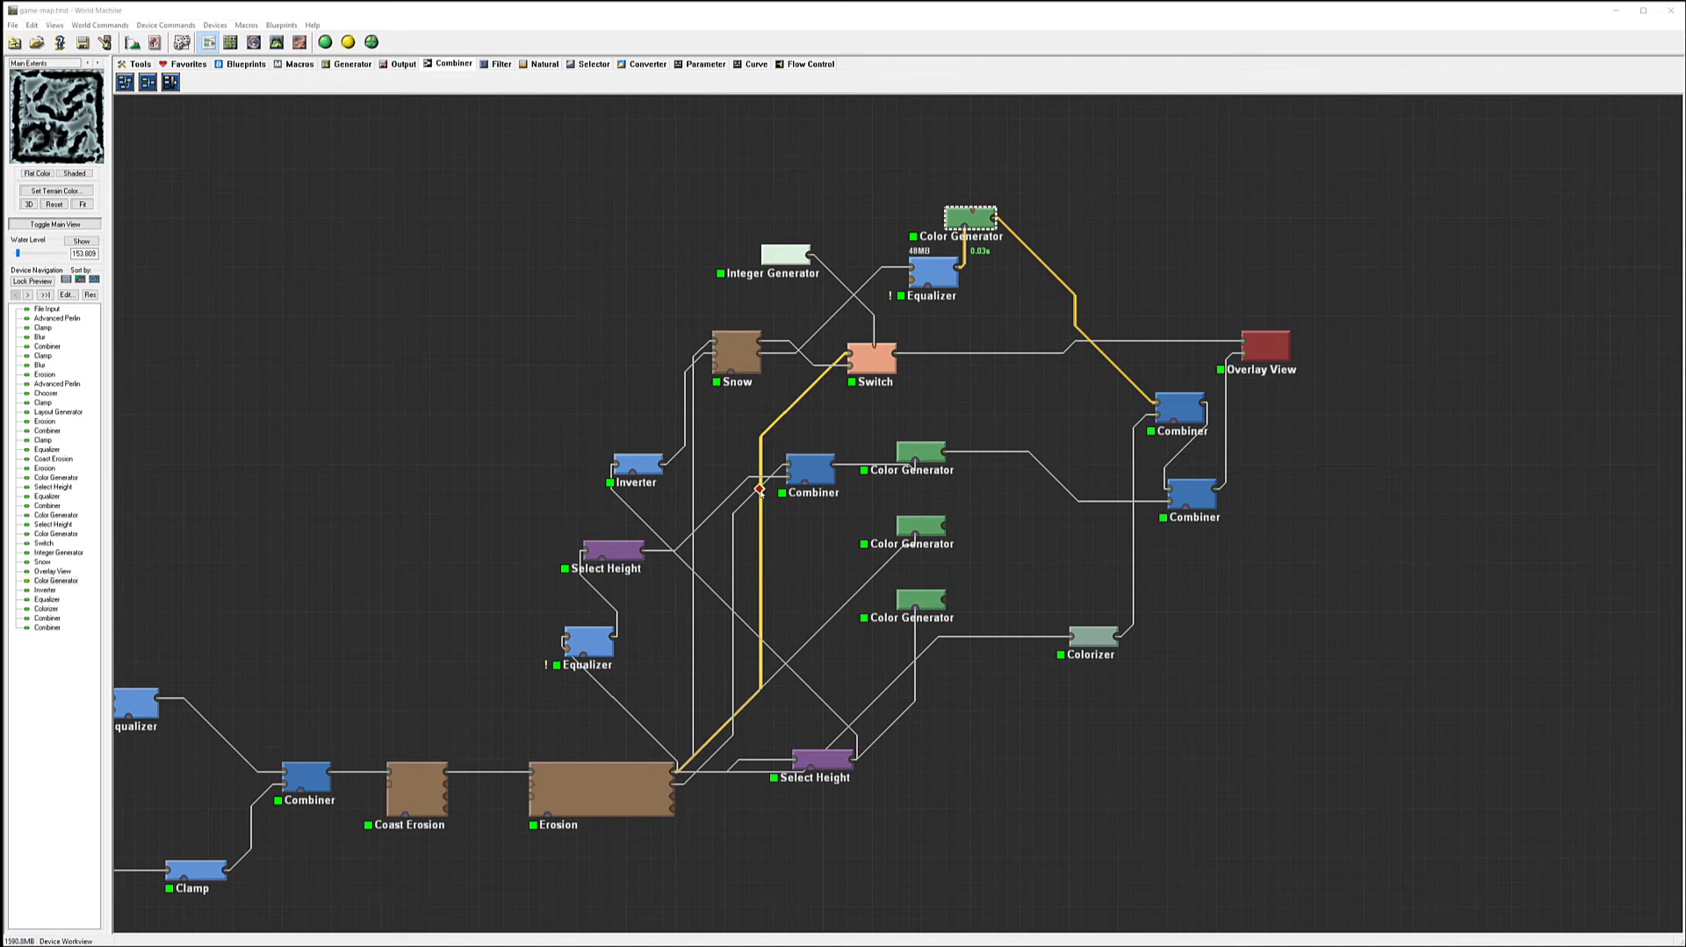
click(600, 65)
click(194, 82)
click(810, 550)
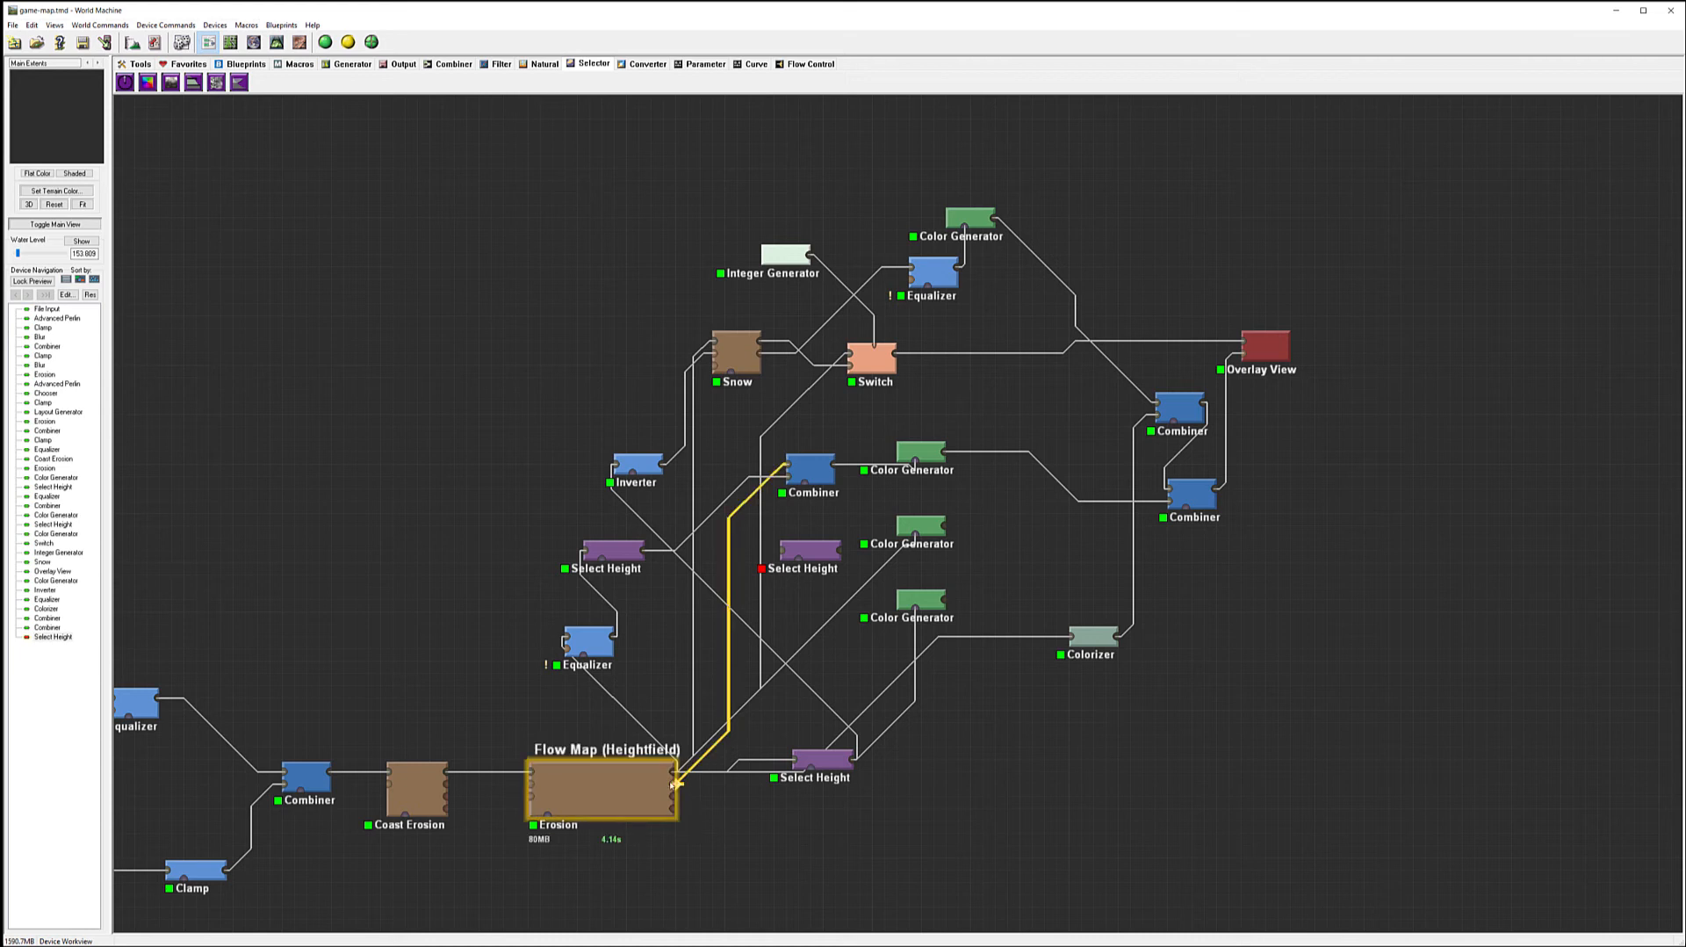
drag(681, 785, 803, 559)
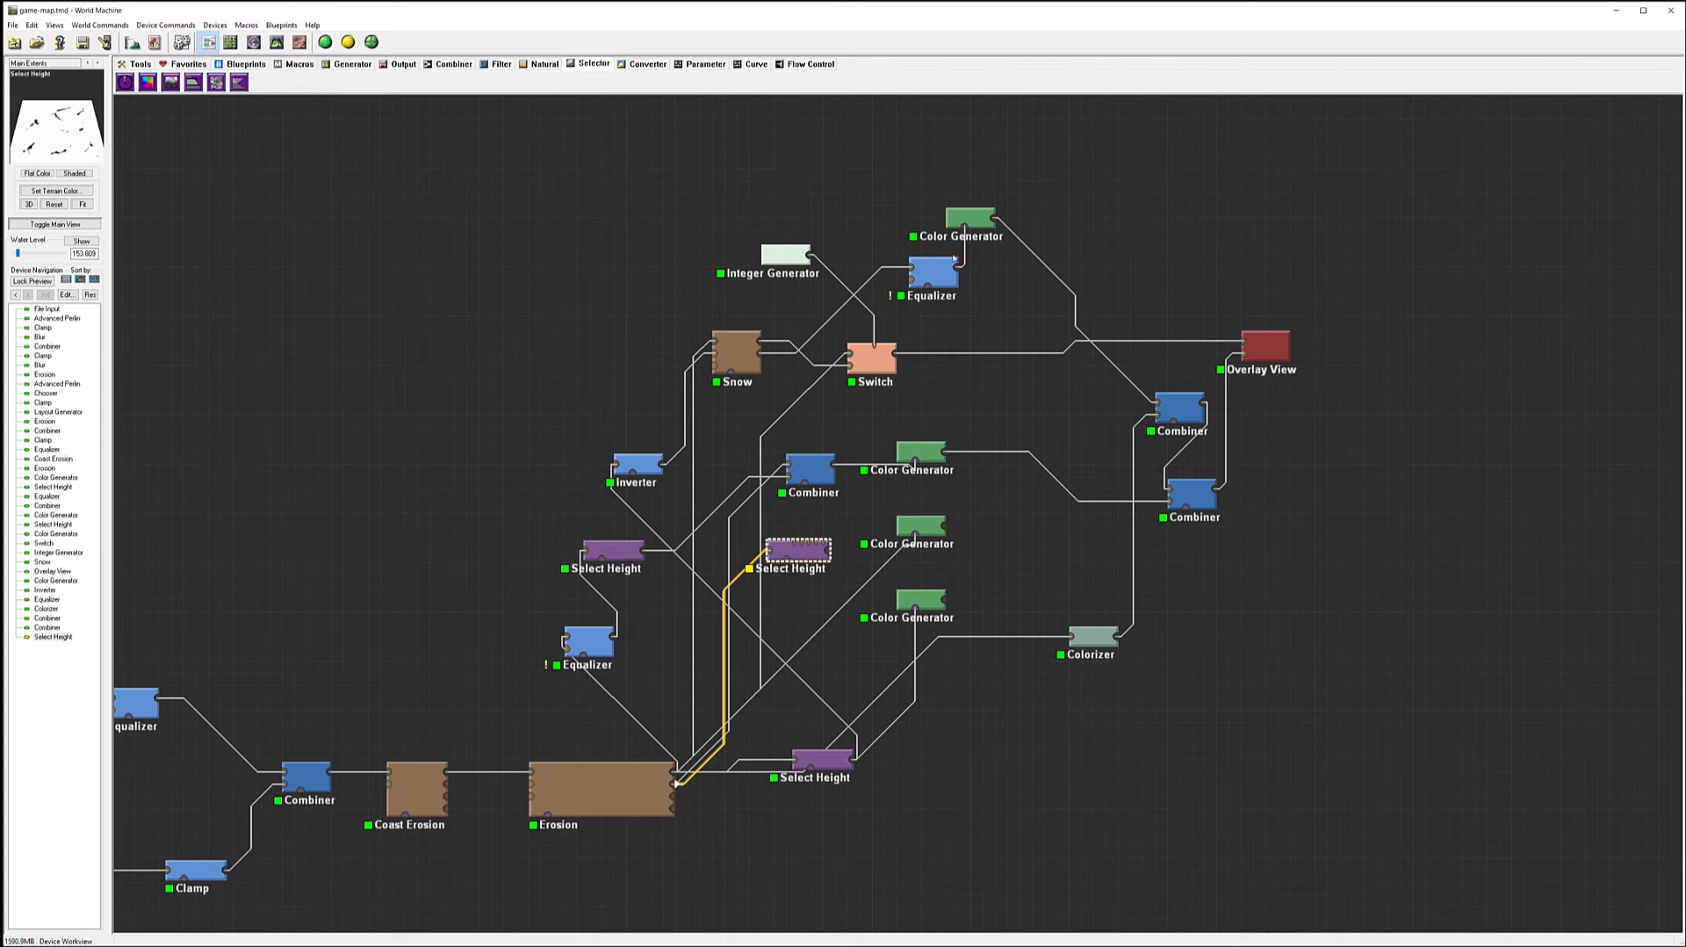
- Wire the snow Equalizer's output into the mask input of the new Select Height
click(971, 217)
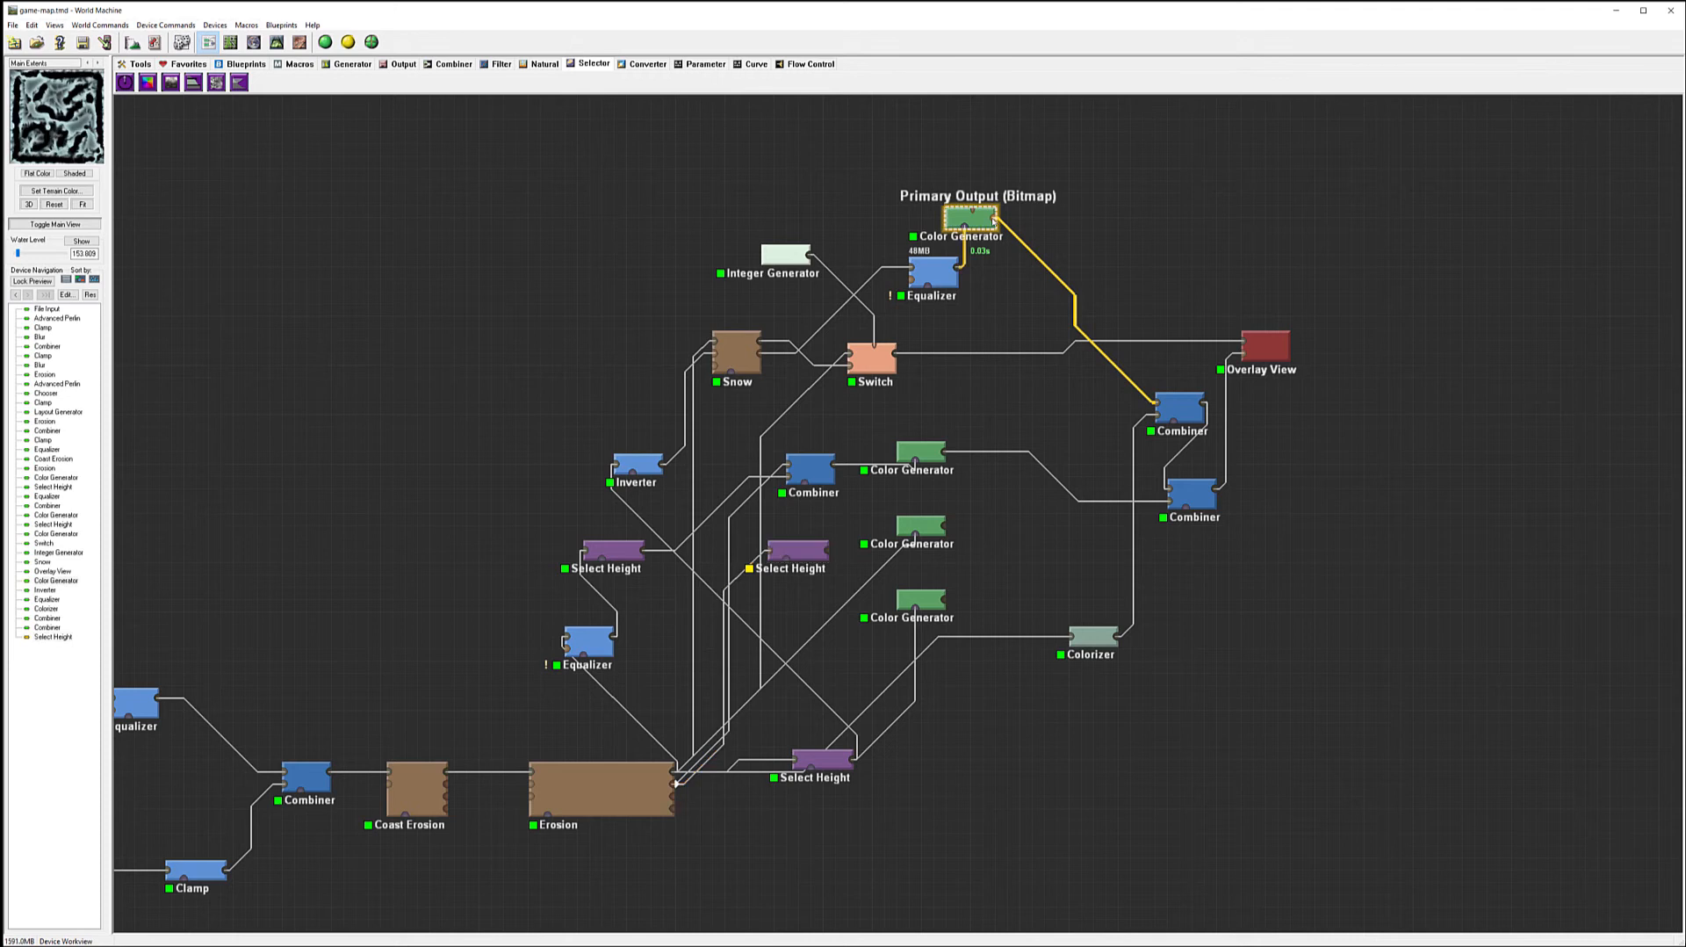
right_click(791, 552)
click(916, 281)
drag(958, 277, 795, 556)
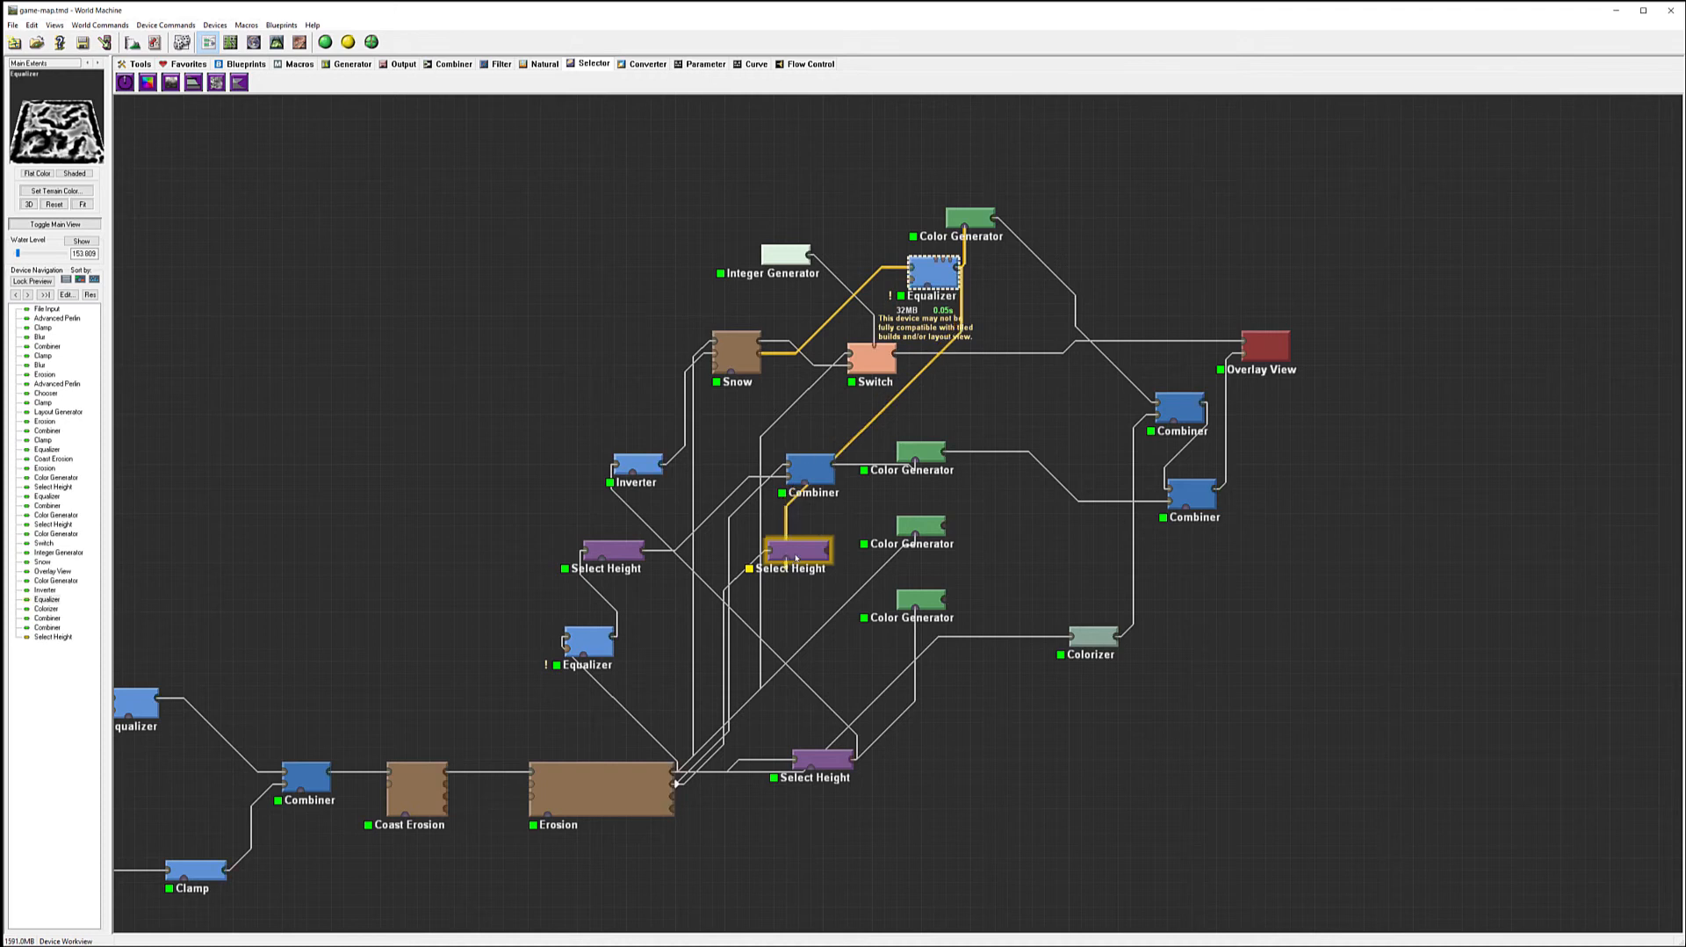
- Wire the new Select Height into the vegetation Combiner's mask input, and move it to the left of the other Select Height
click(798, 556)
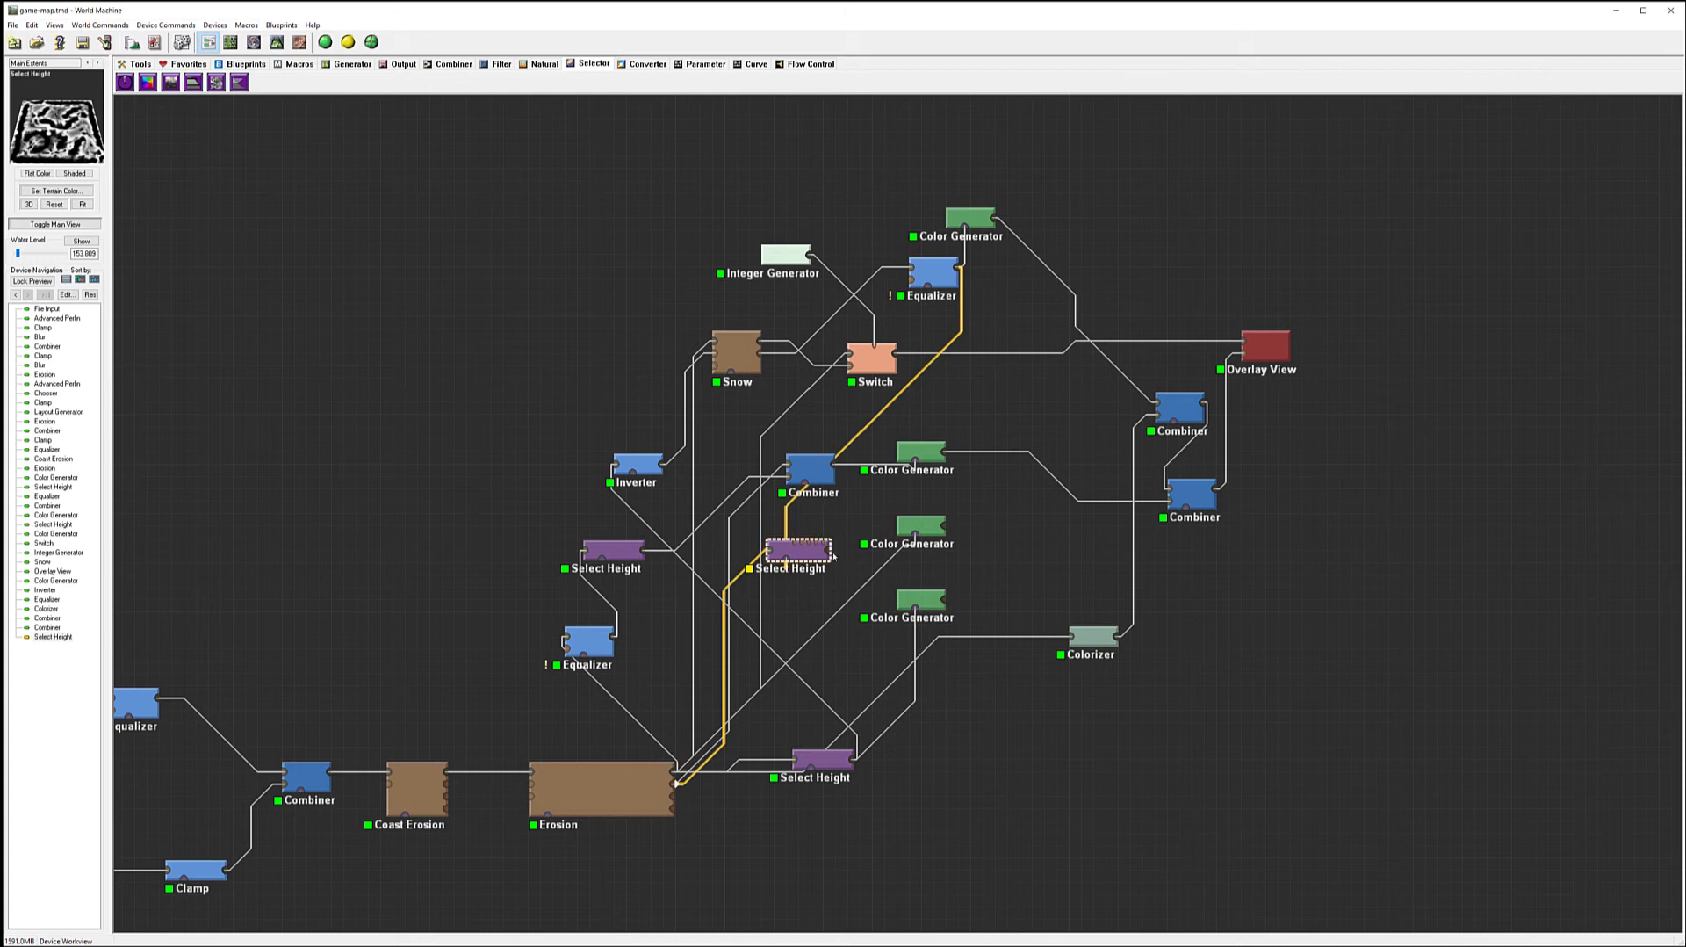
drag(829, 550, 805, 483)
drag(808, 554, 485, 545)
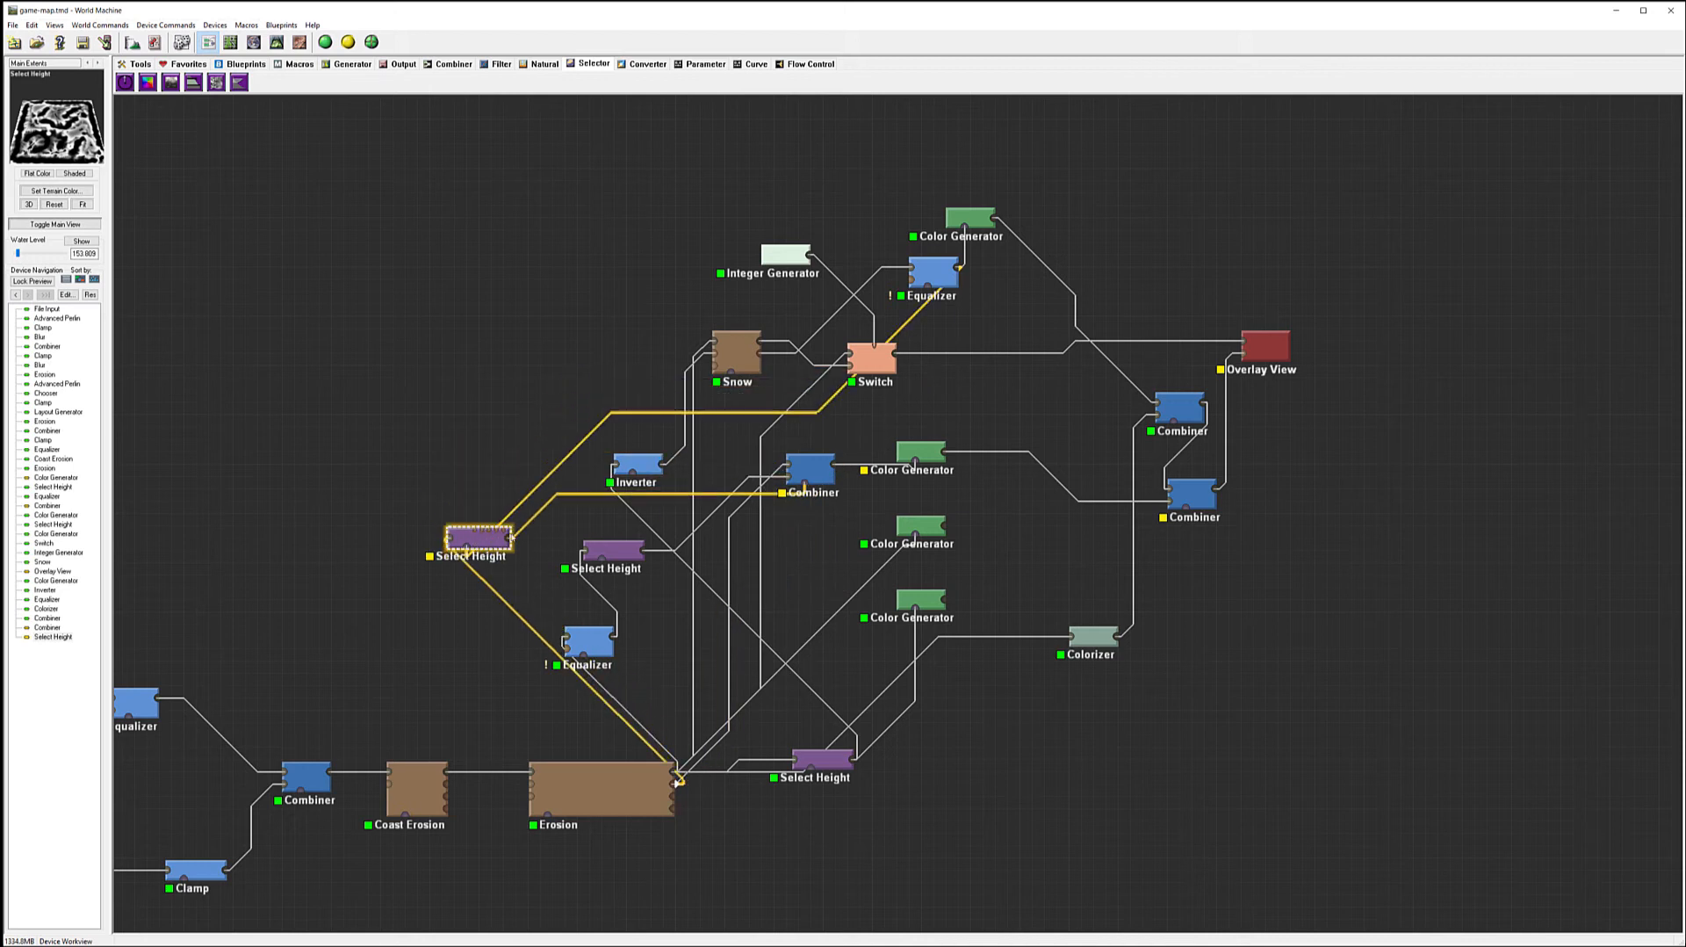
- Compare the previews of the new Select Height, the snow Equalizer and the vegetation mask Combiner
click(811, 474)
click(494, 543)
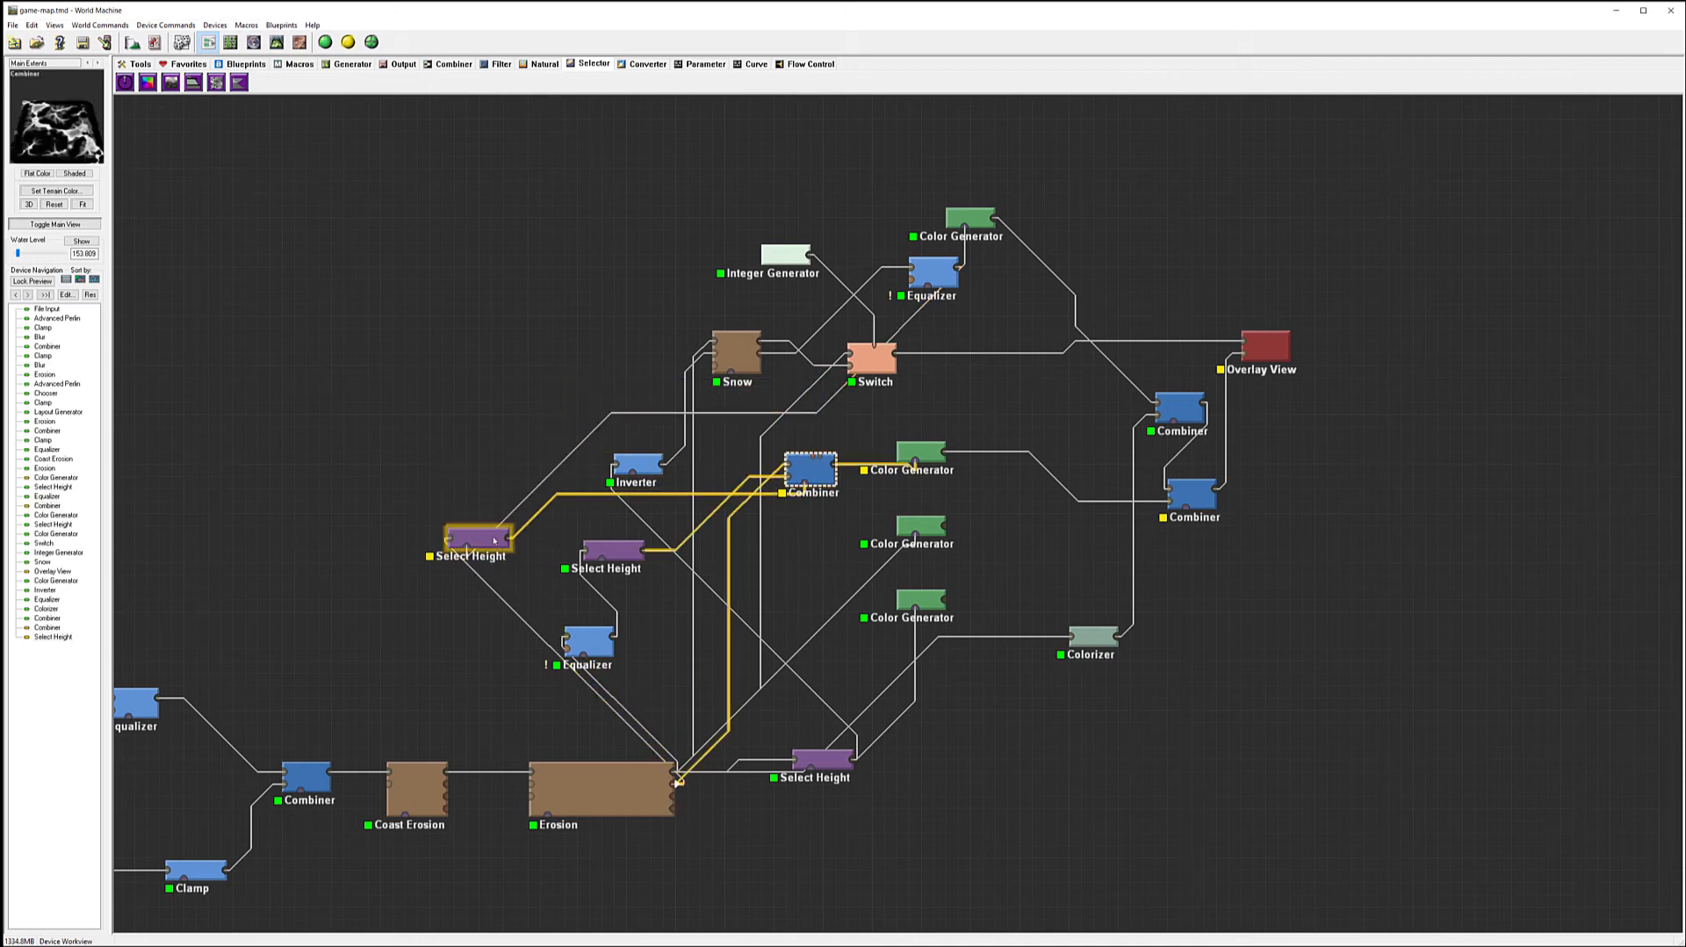
click(495, 540)
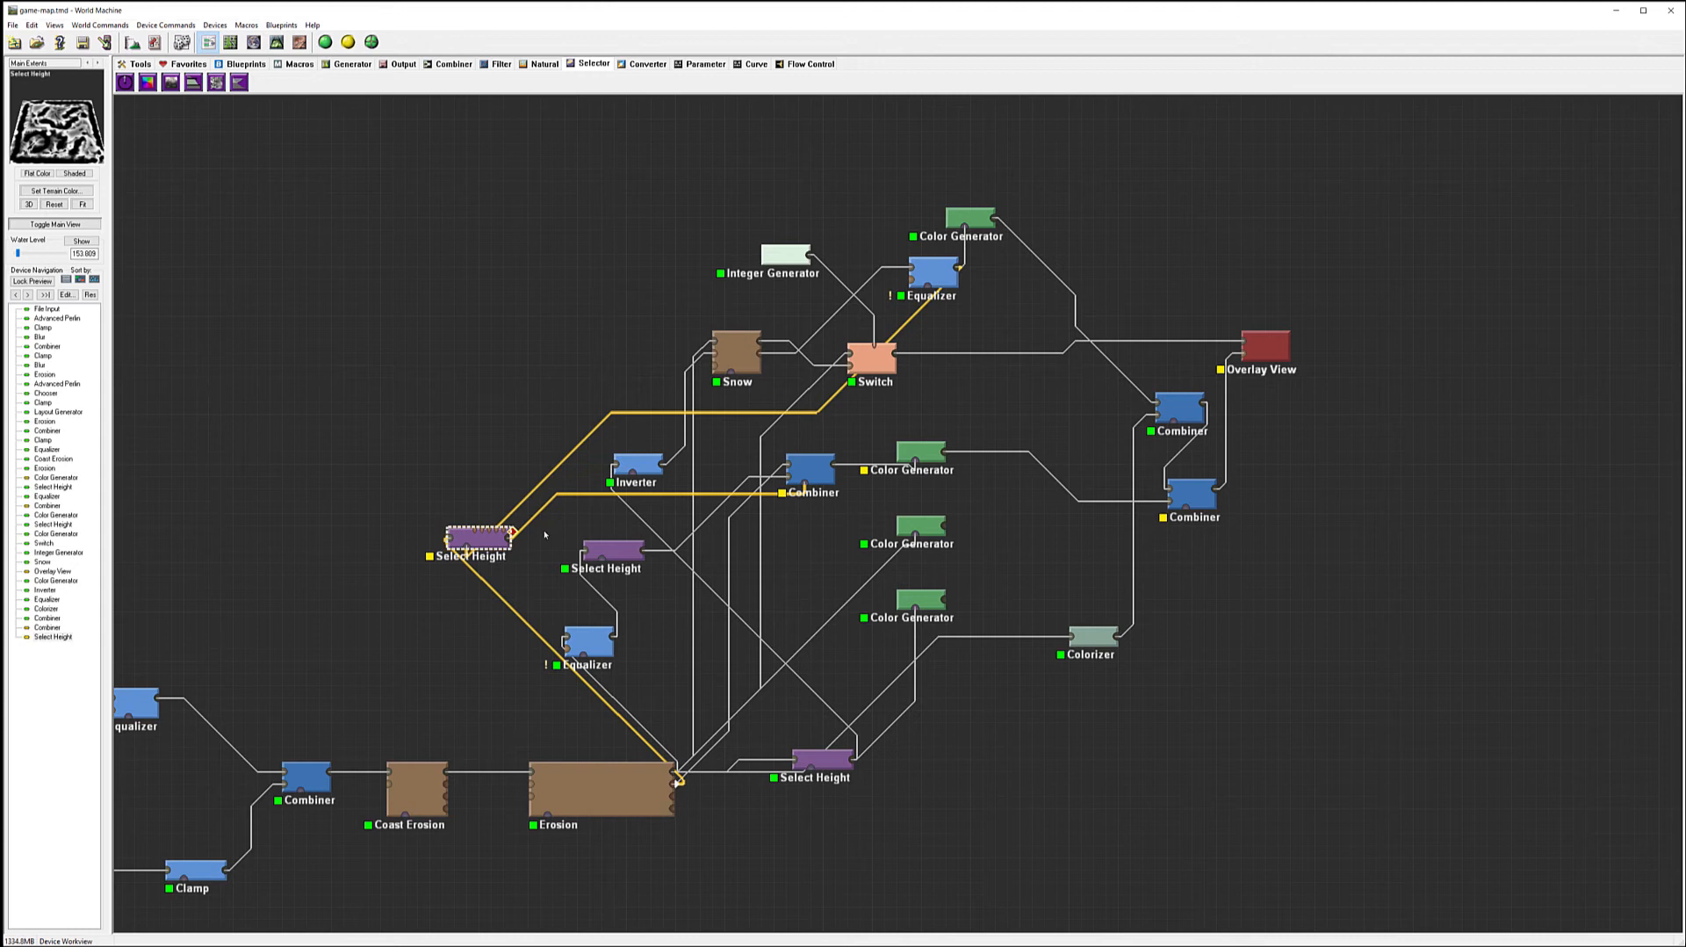
click(820, 475)
click(492, 538)
click(814, 476)
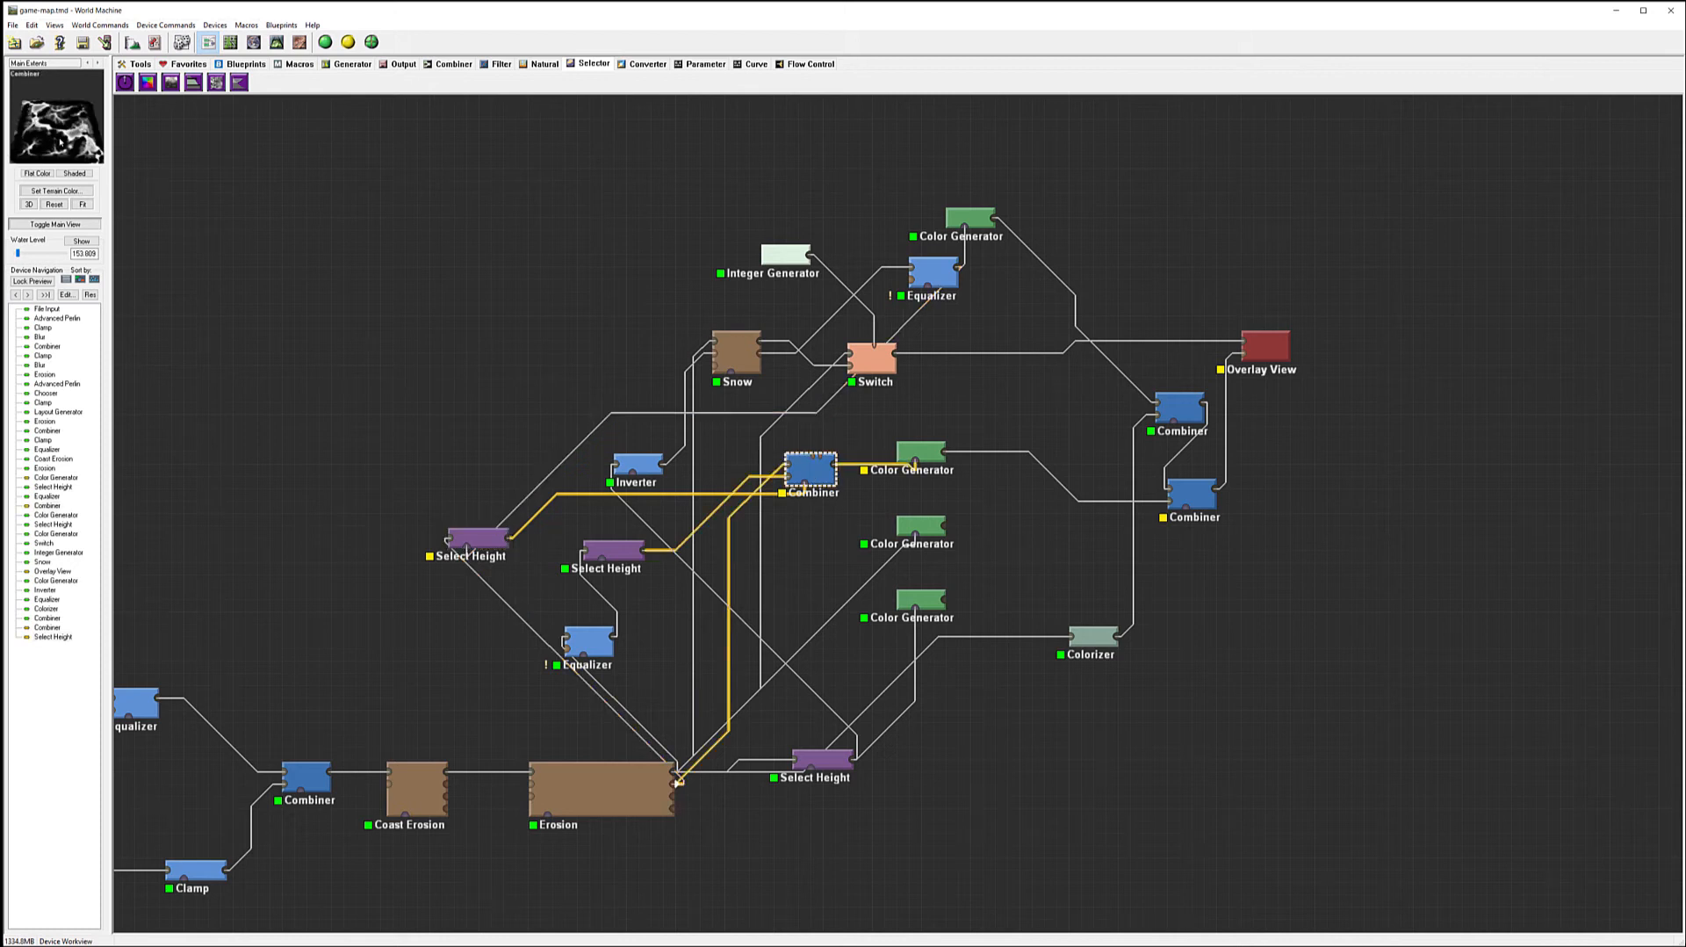
click(479, 537)
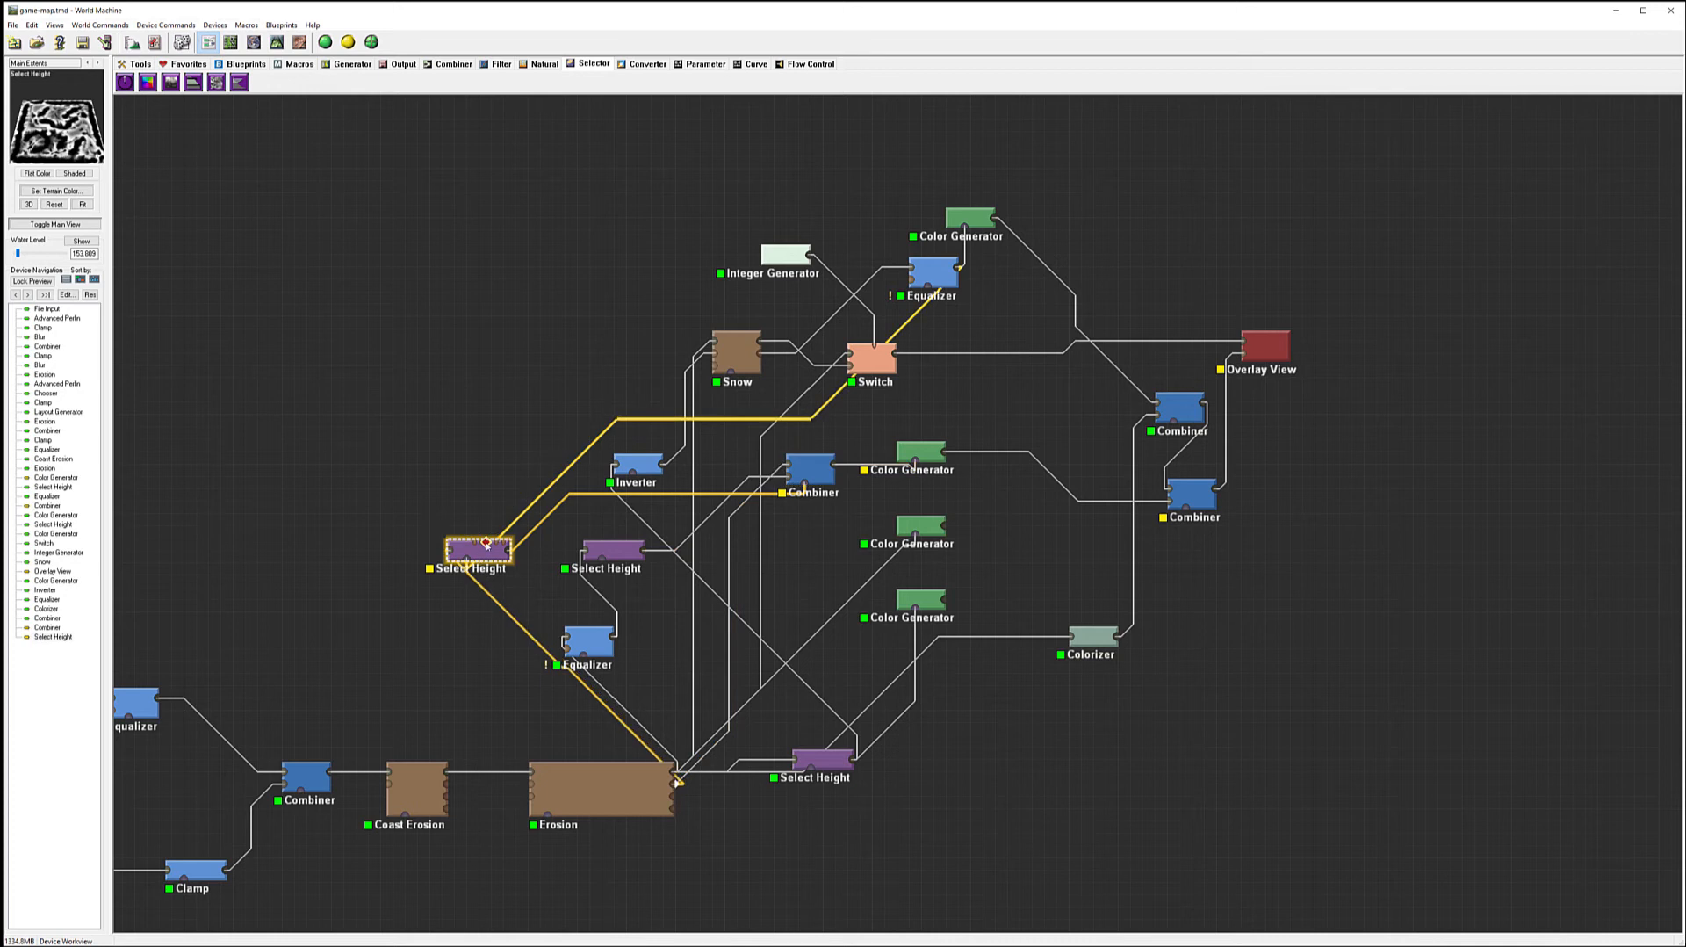
drag(478, 539, 478, 551)
click(938, 272)
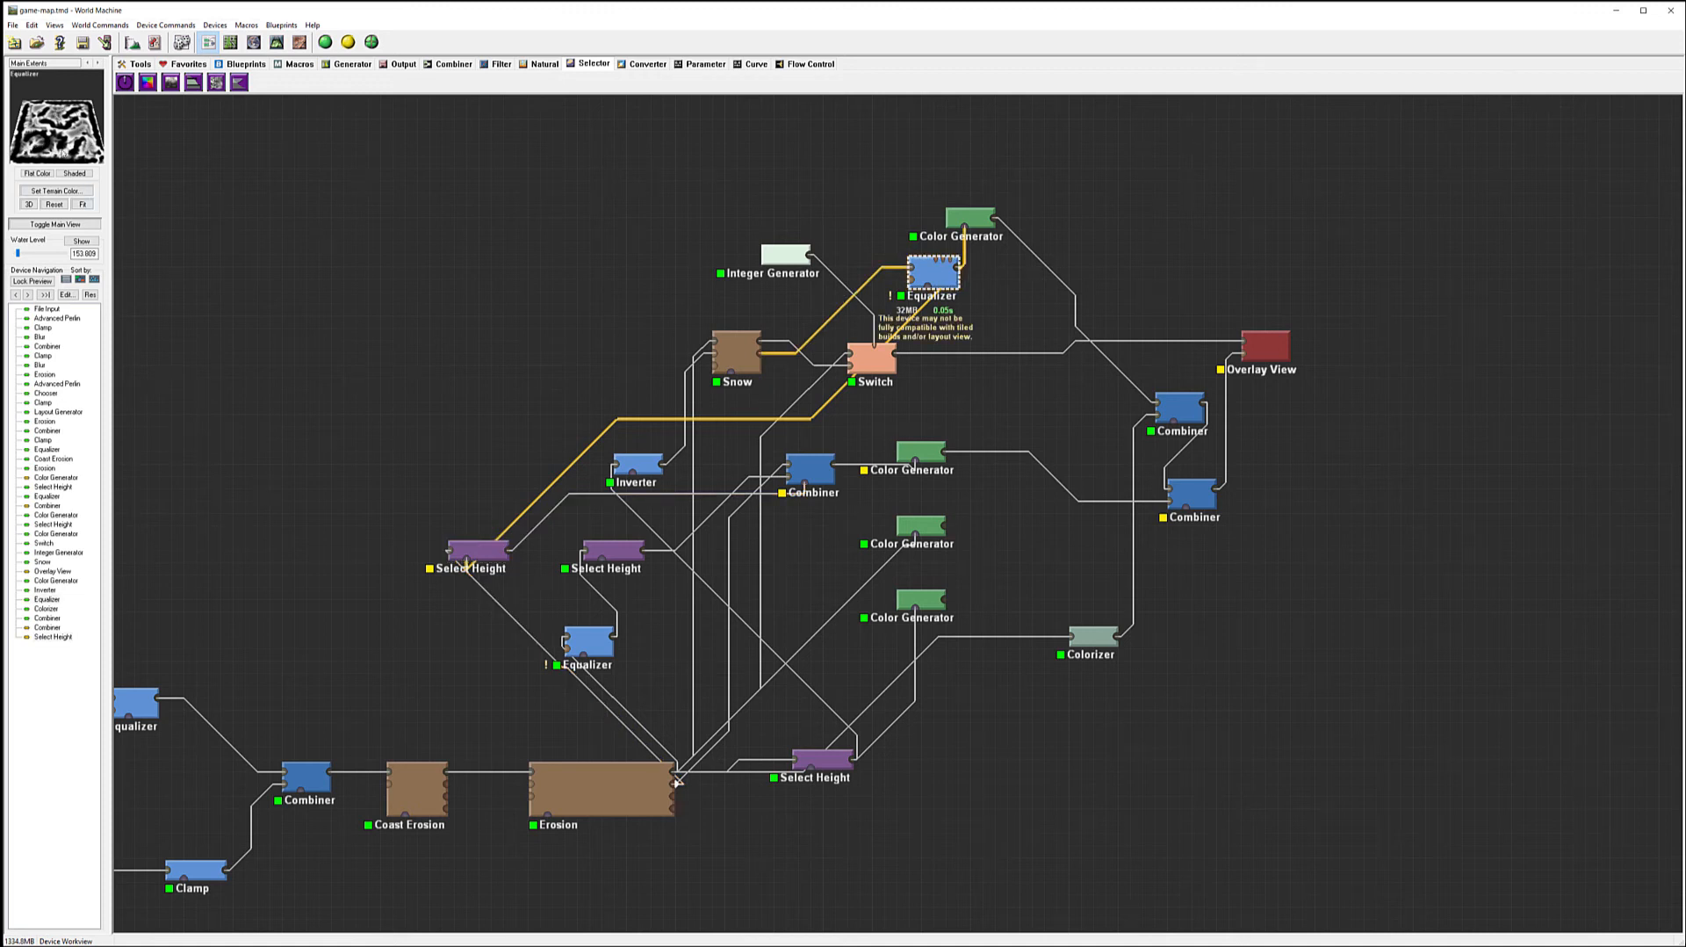
click(825, 472)
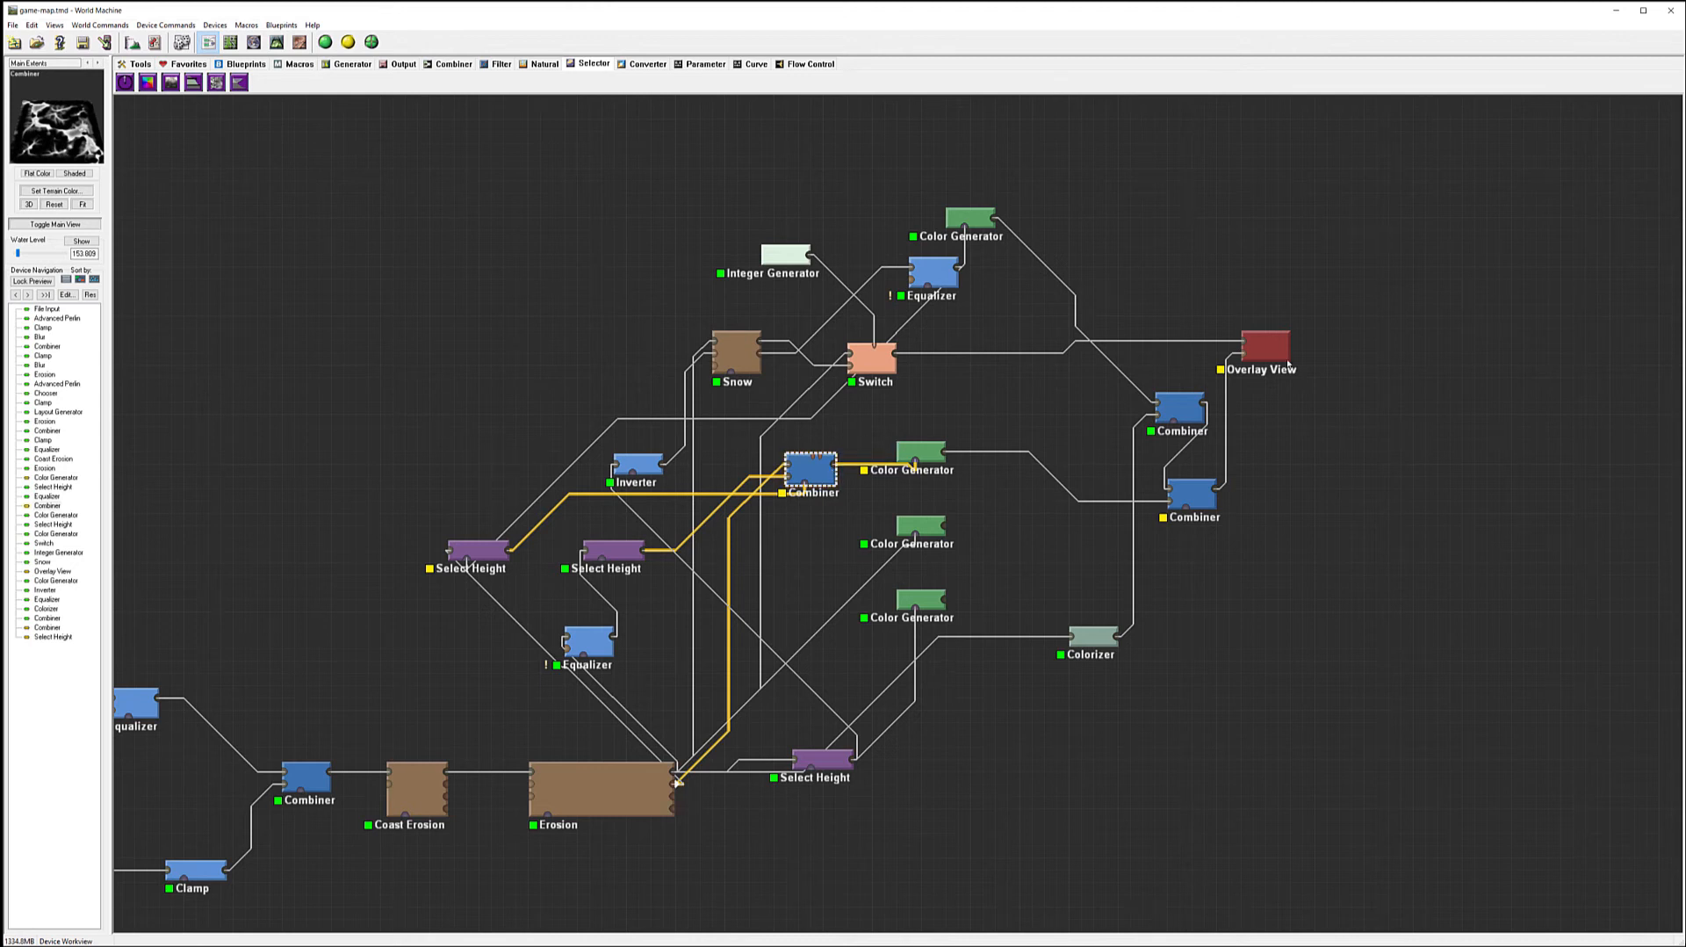
- Examine the vegetation mask Combiner's output across the terrain in the 3D view
click(277, 42)
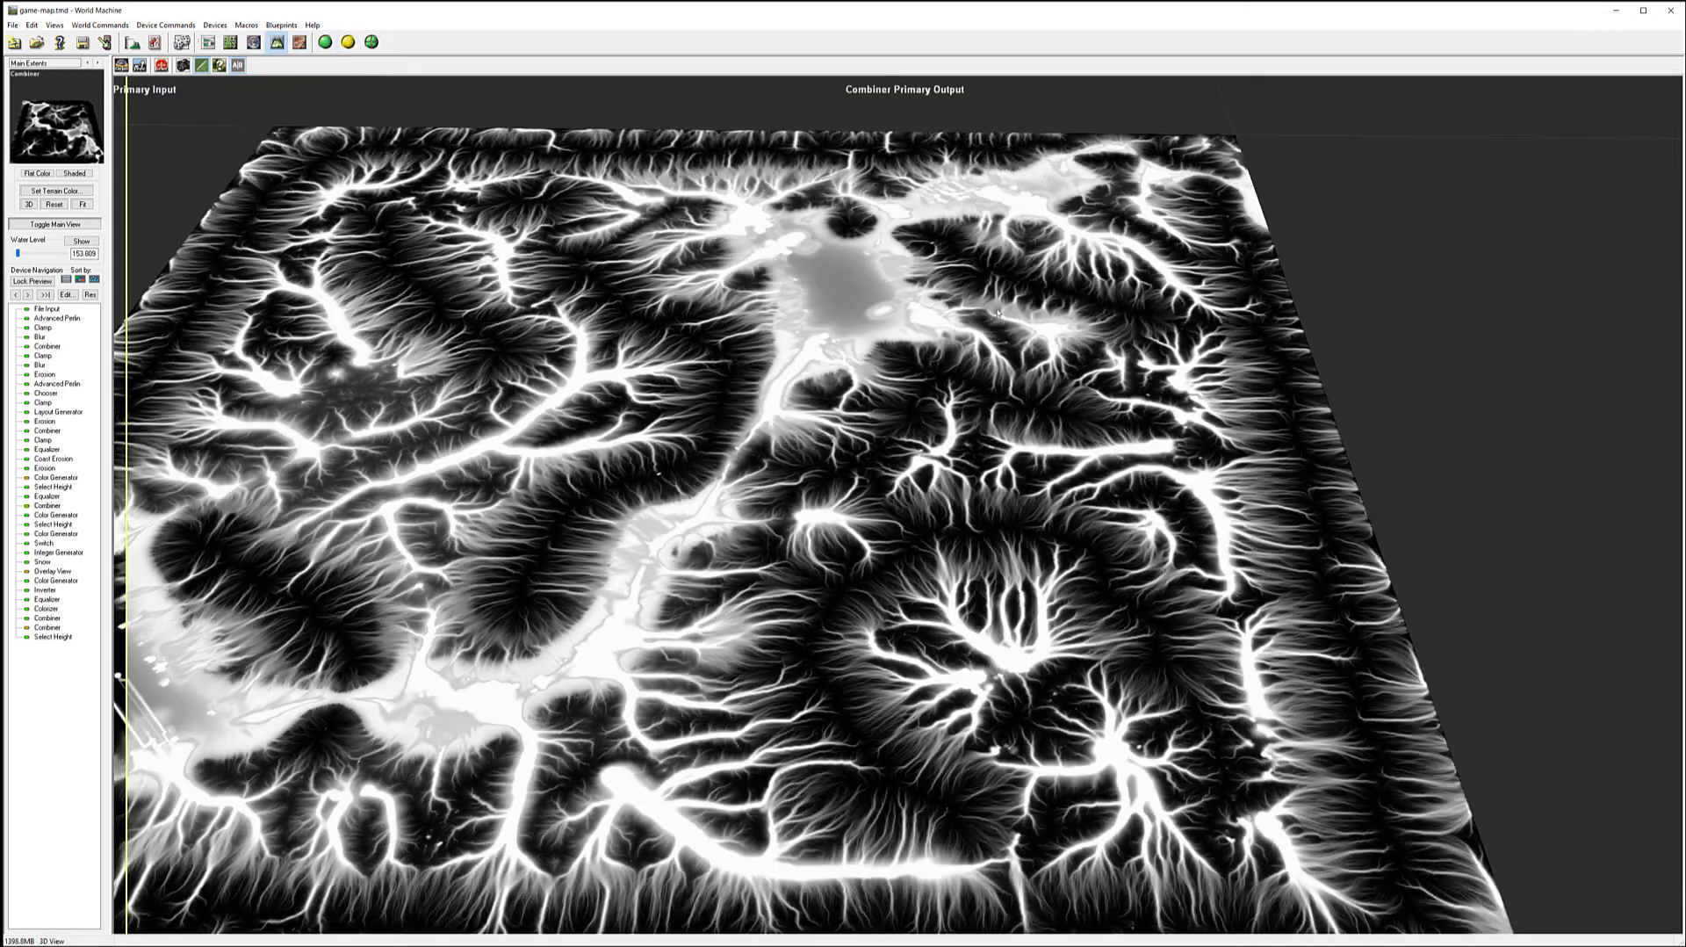
drag(998, 312, 966, 597)
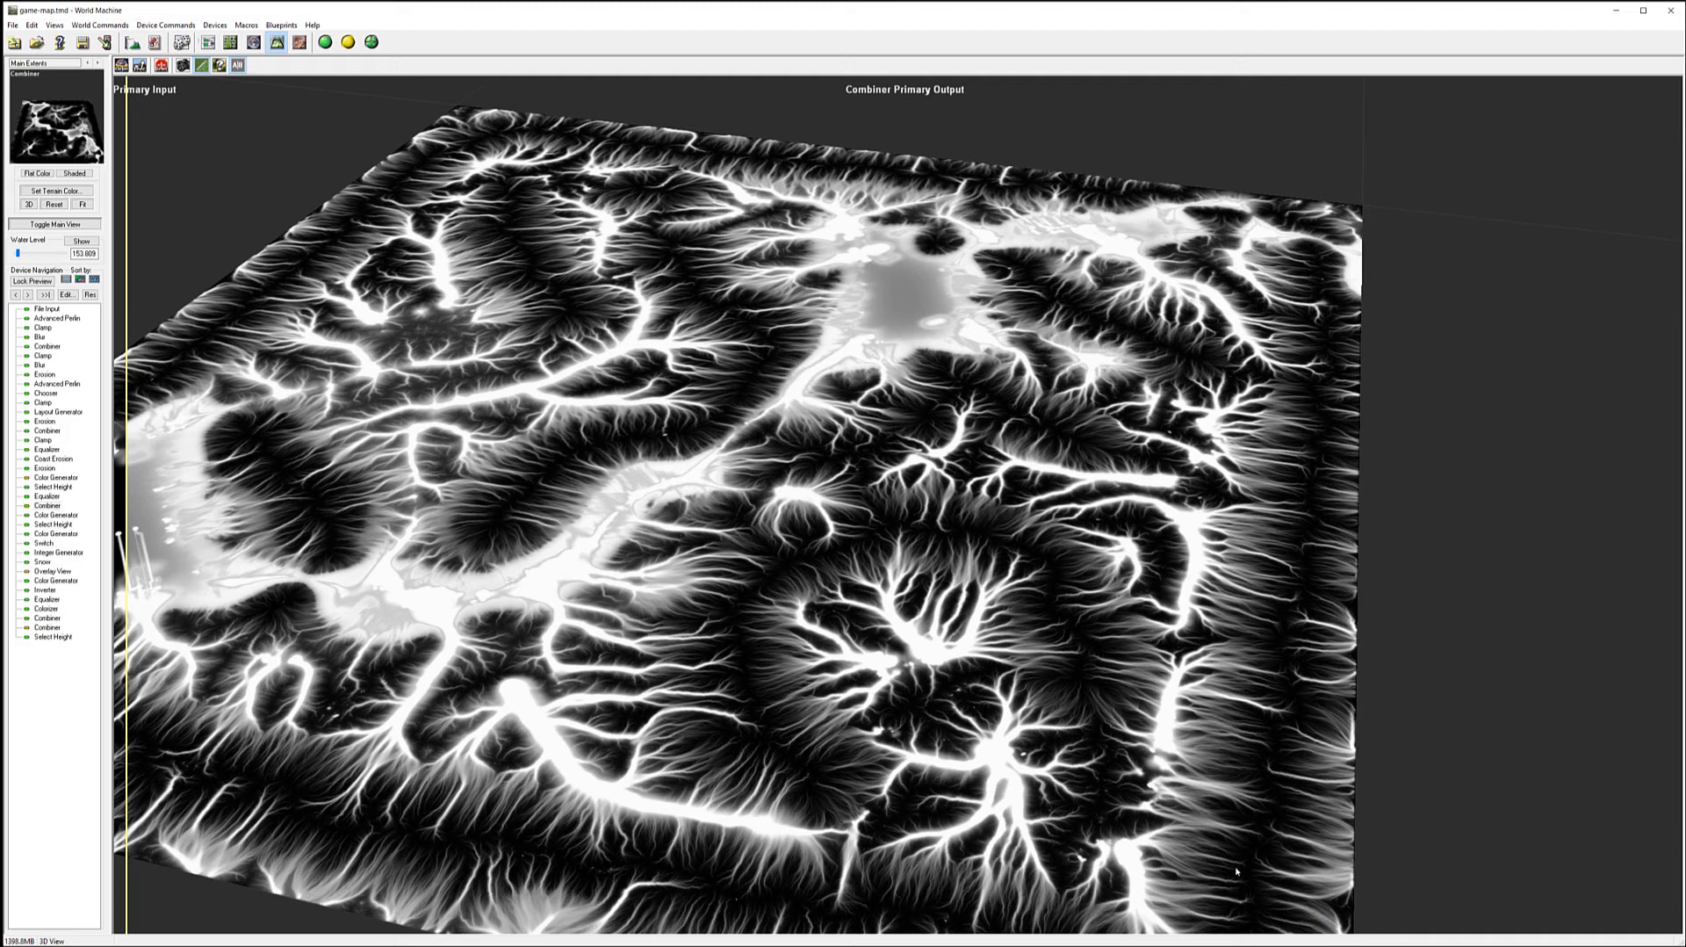
click(208, 42)
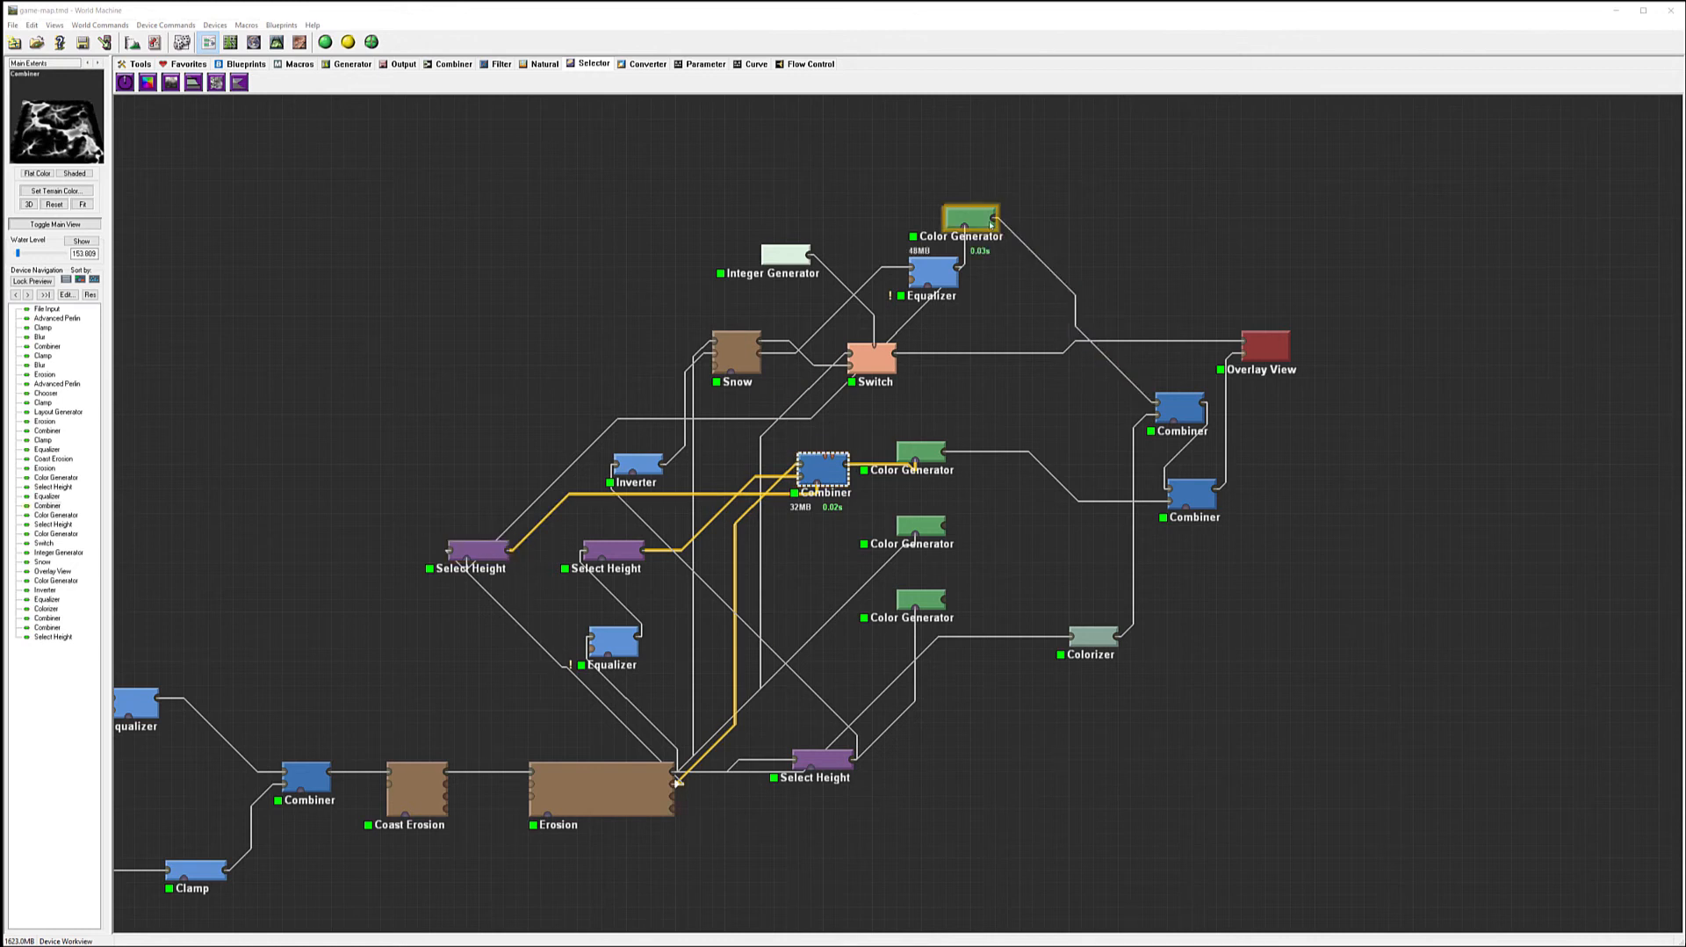
- Delete the leftmost Select Height feeding the vegetation mask Combiner's mask input, and preview that Combiner
mouse_move(491, 549)
mouse_down()
mouse_move(540, 517)
mouse_move(519, 479)
mouse_move(501, 526)
mouse_move(720, 586)
mouse_move(697, 450)
mouse_move(504, 518)
mouse_up()
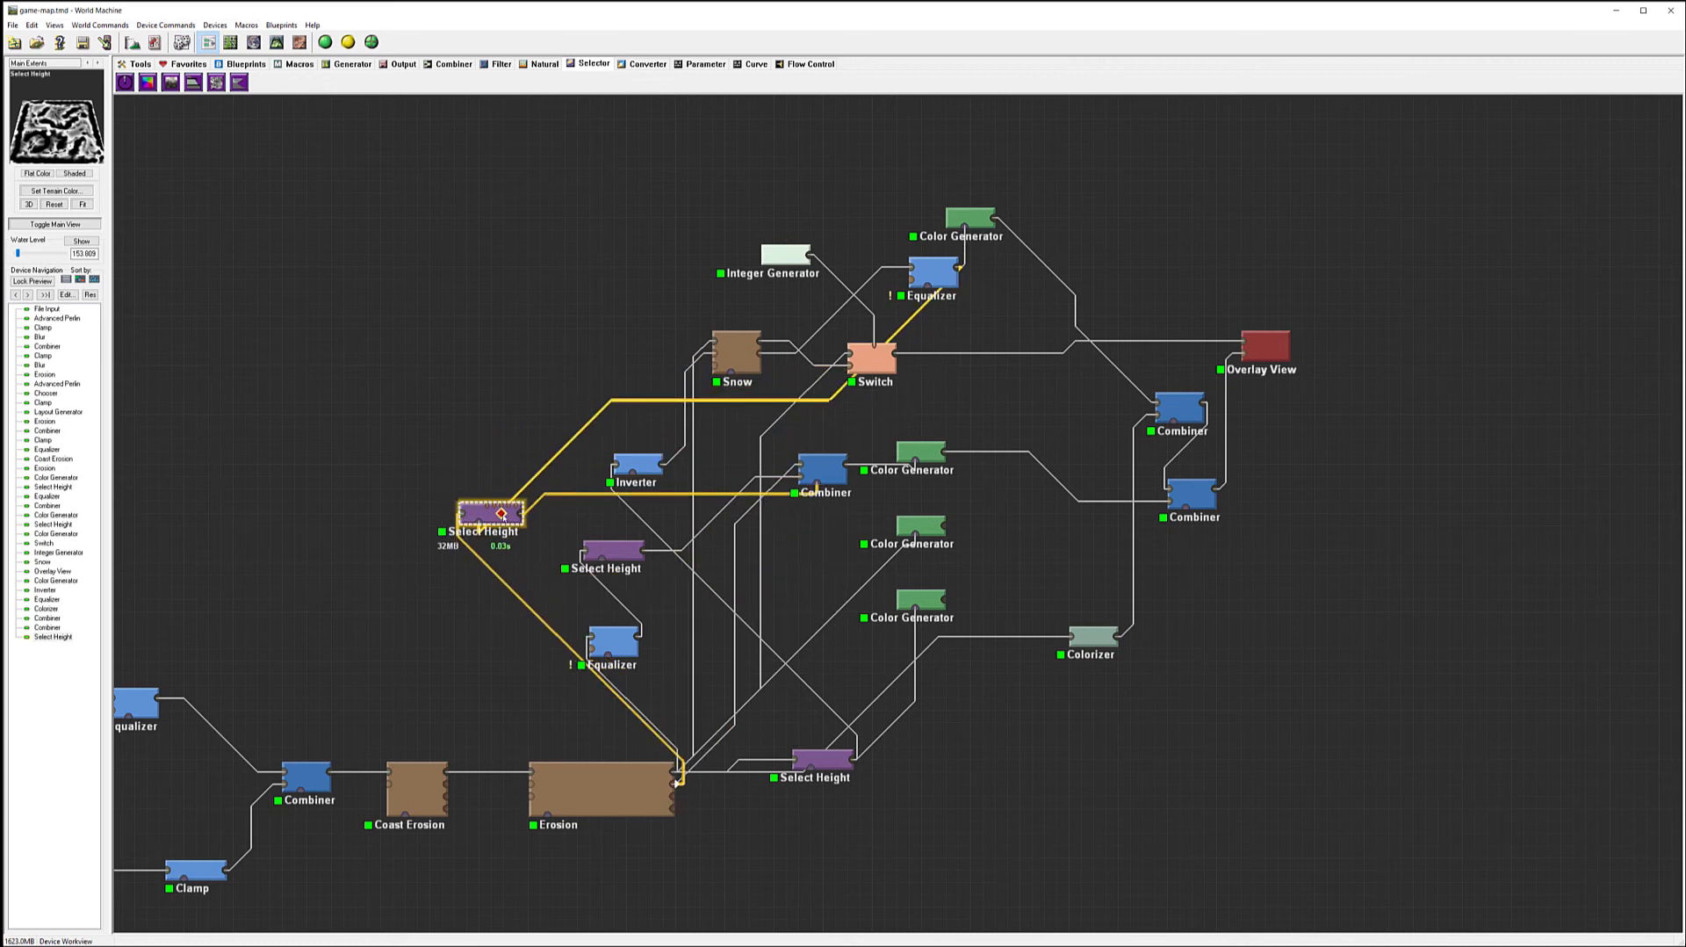
key(Delete)
click(832, 464)
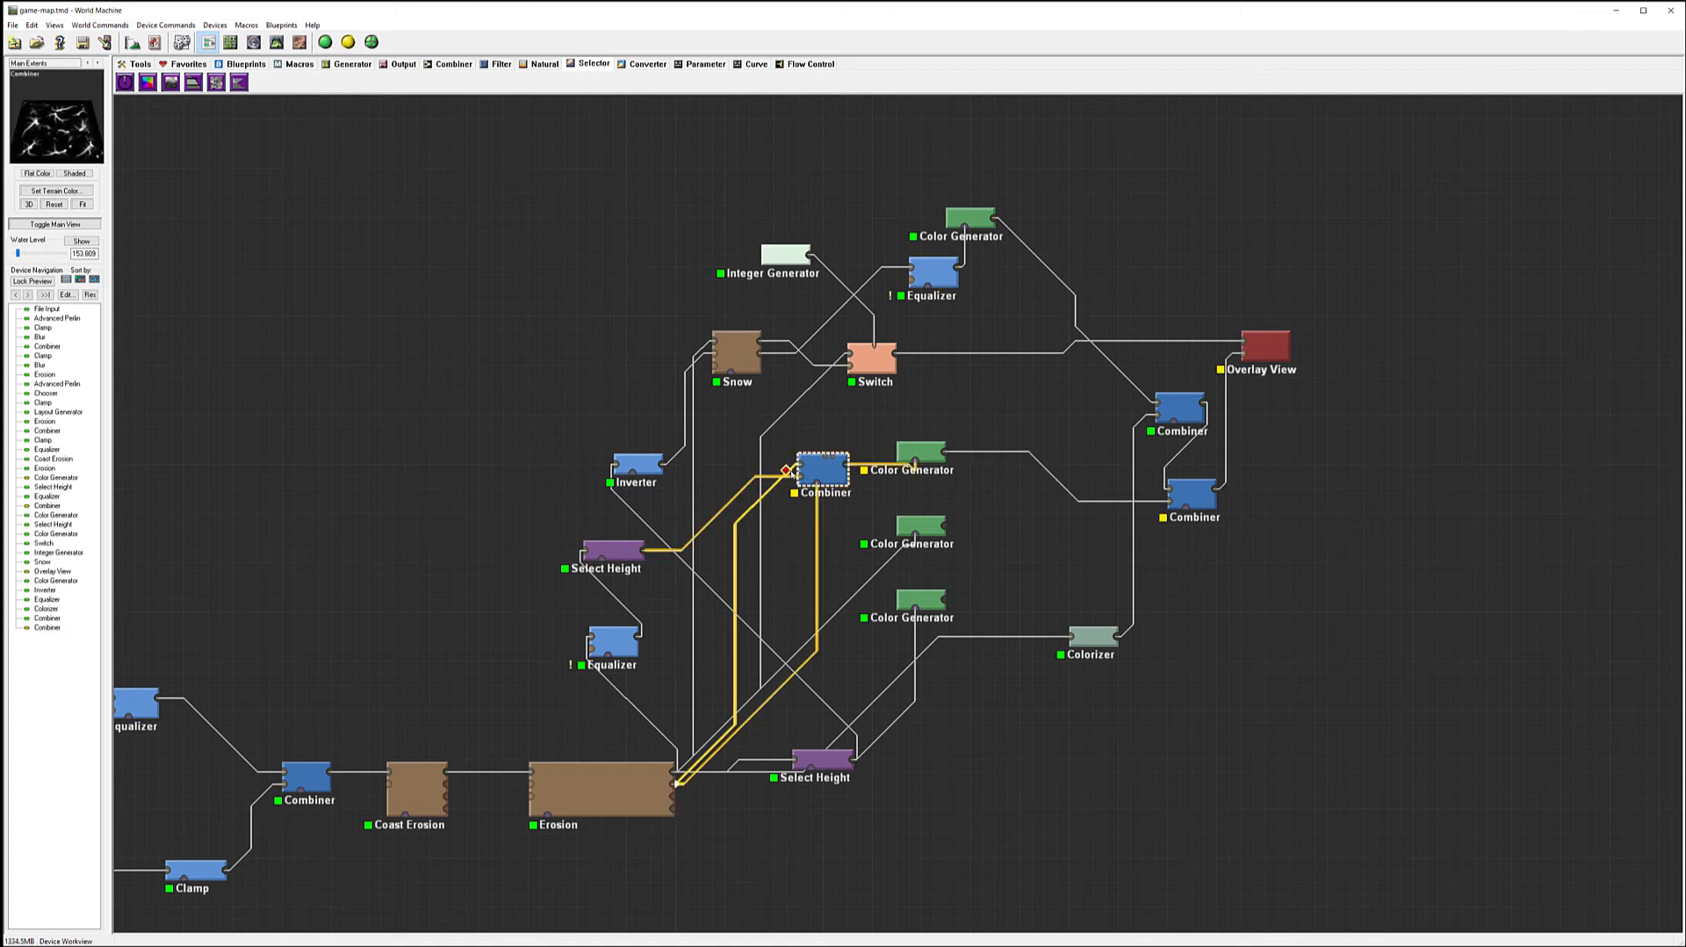
- Compare the previews of the Erosion, the Equalizer beneath the remaining Select Height, and that Select Height
click(657, 787)
click(608, 650)
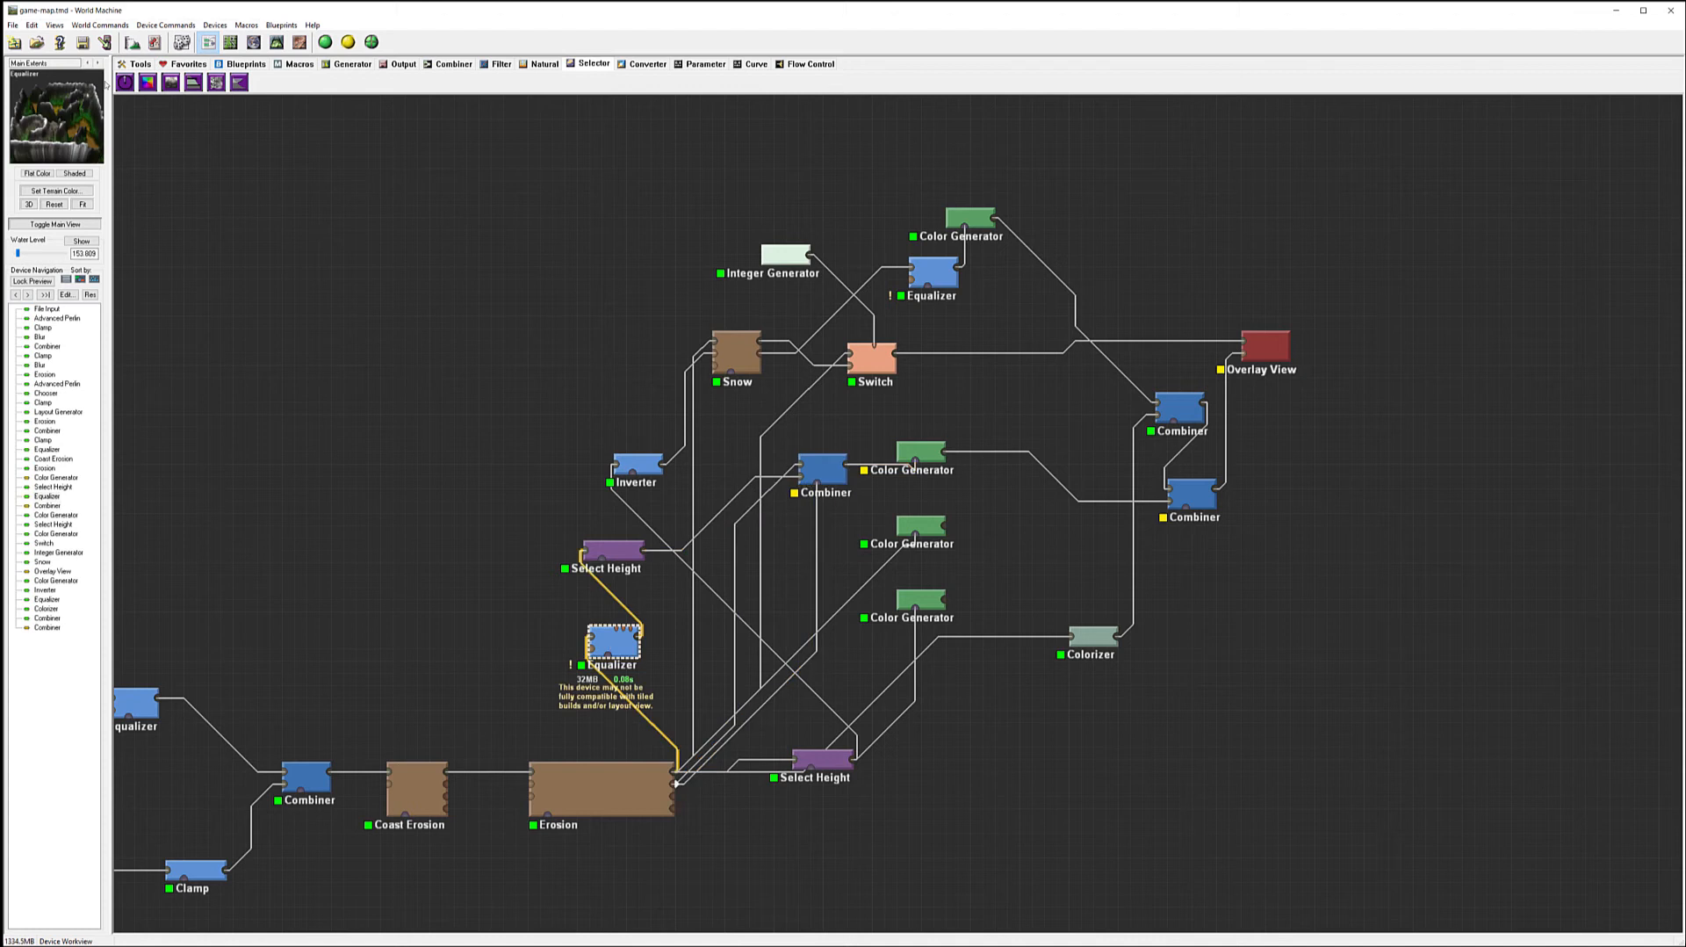
click(613, 550)
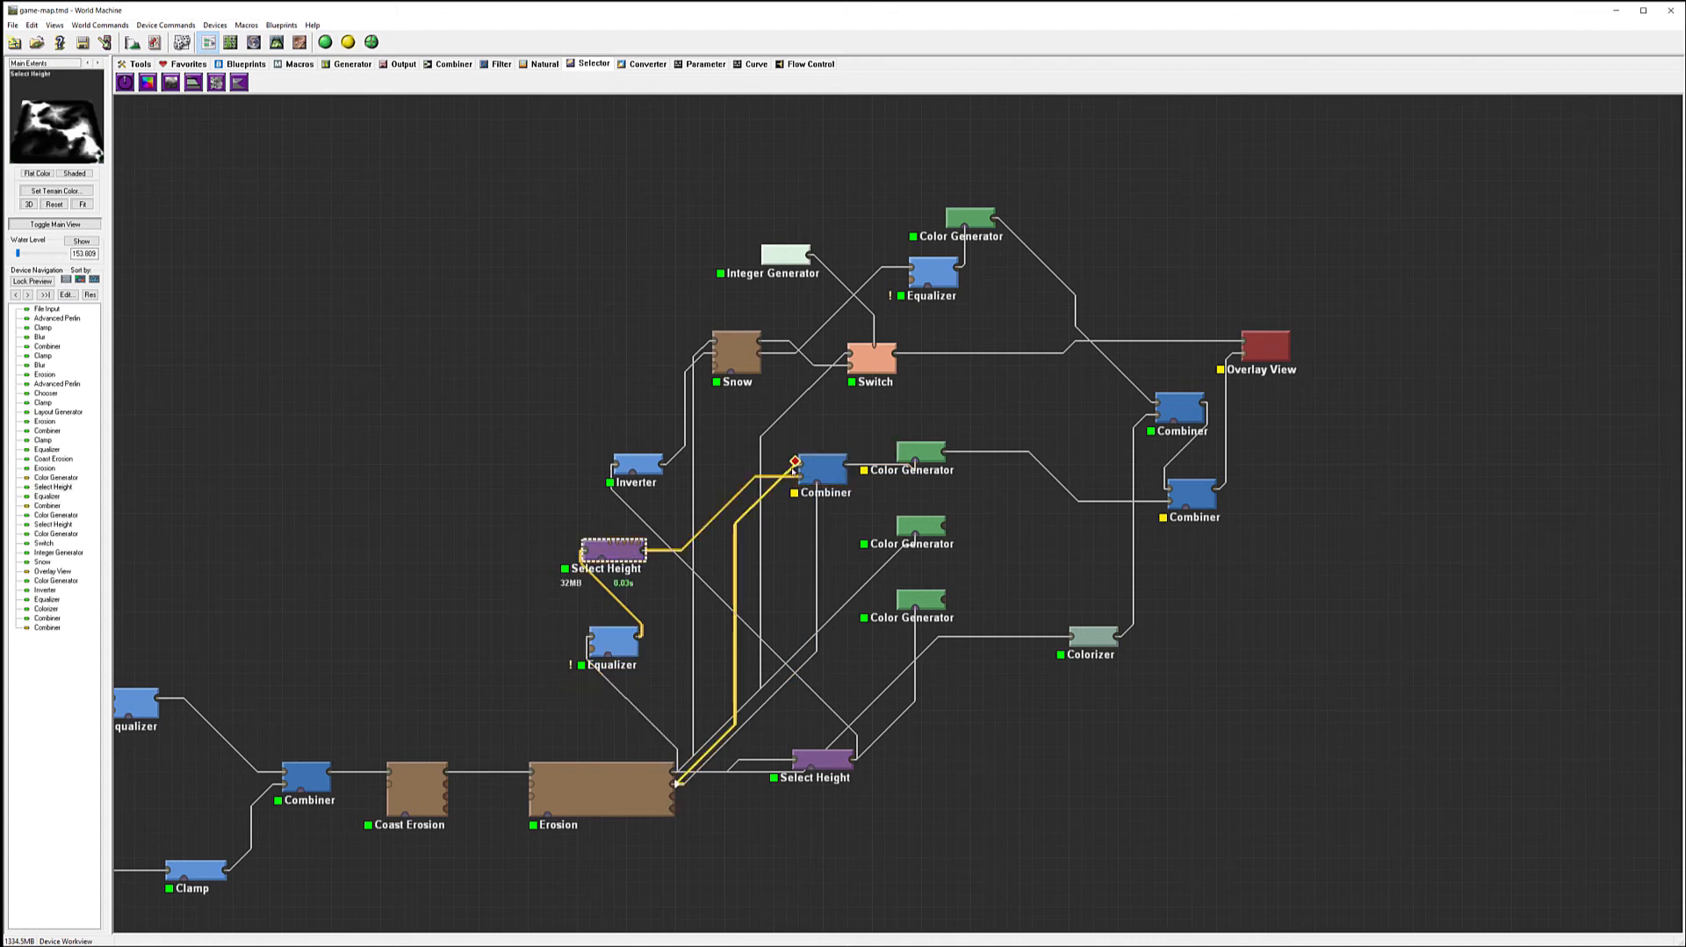
drag(754, 507, 802, 470)
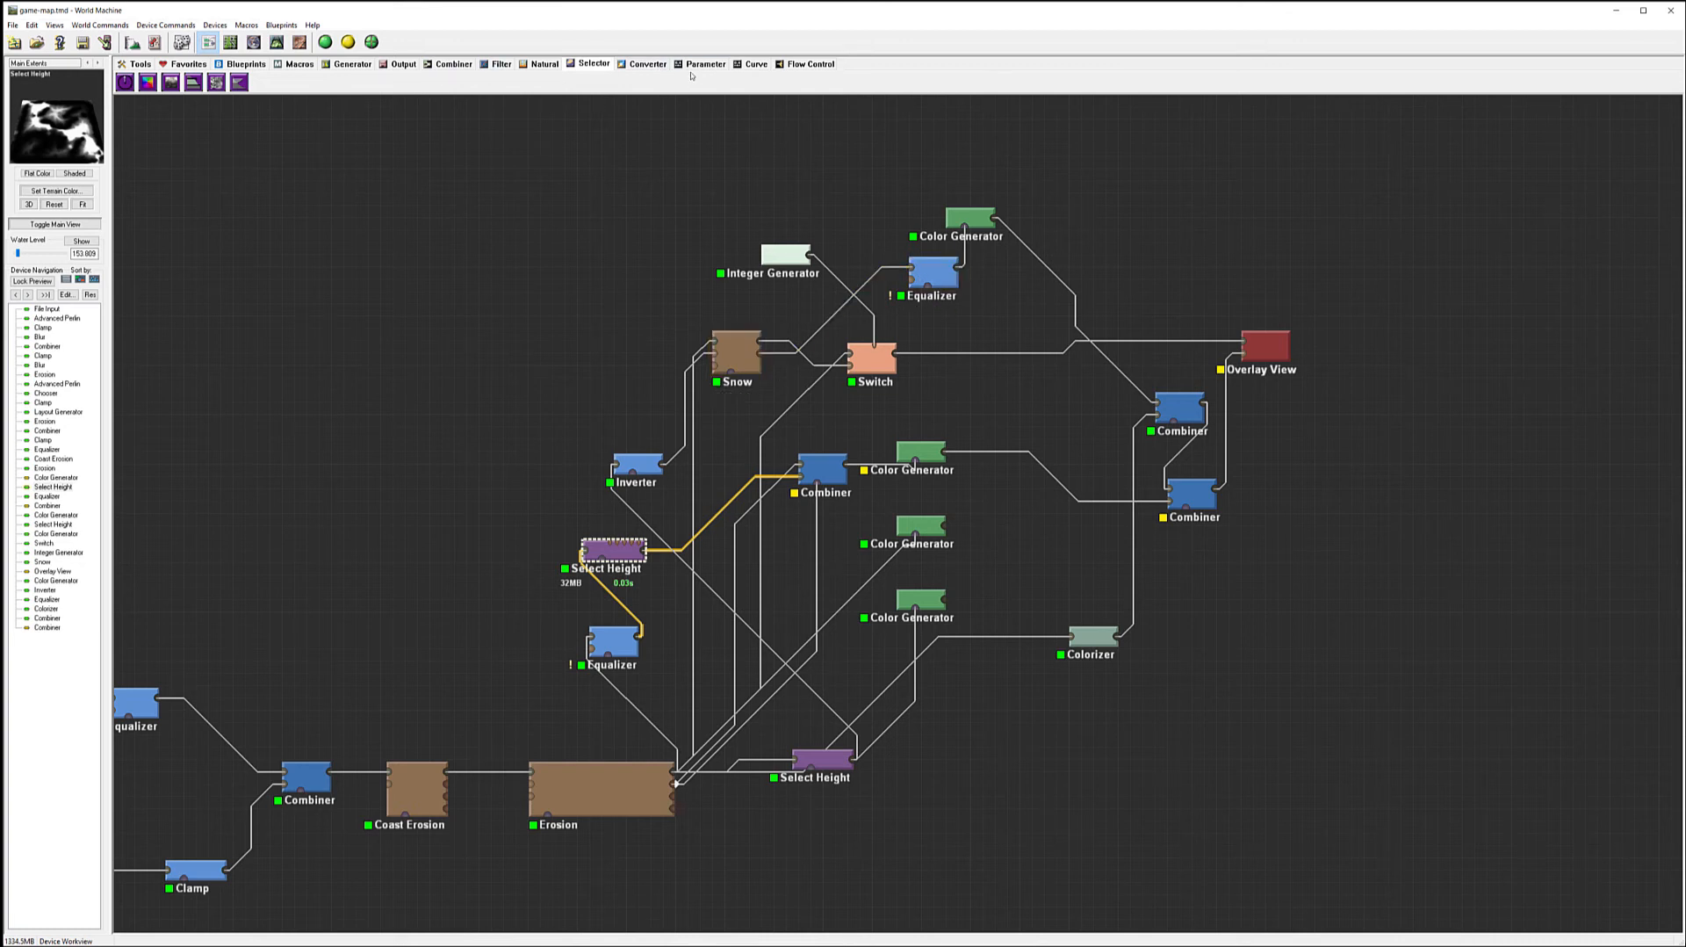
- Add a Switch device in the empty space left of the Snow device
click(808, 63)
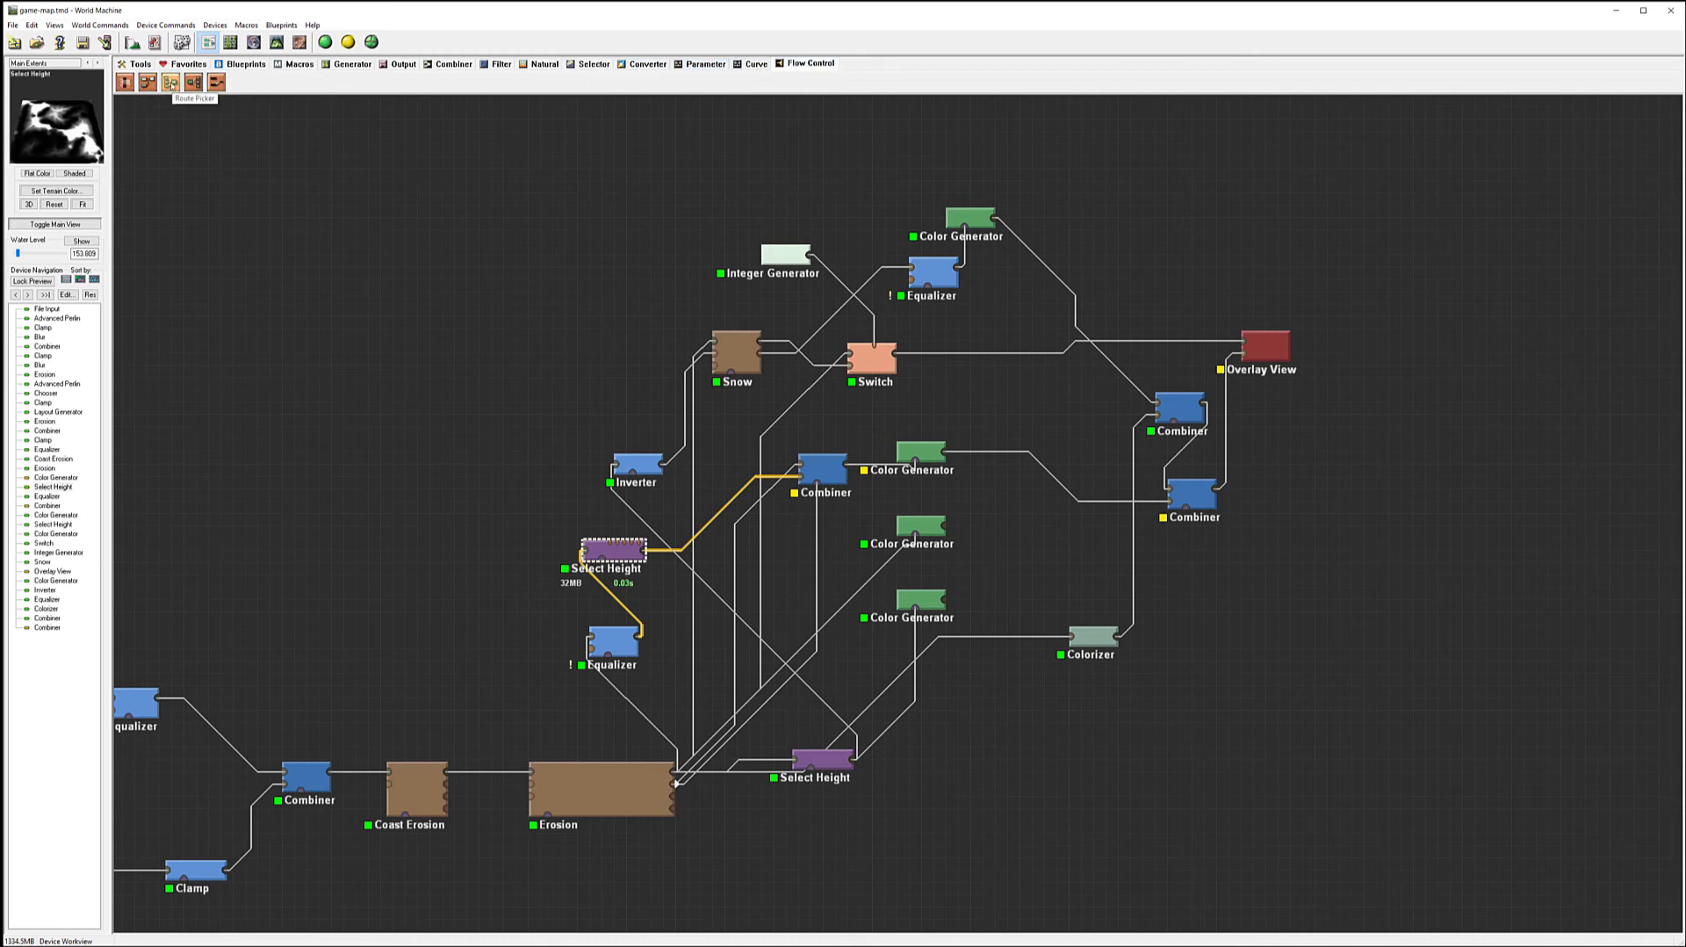
click(204, 82)
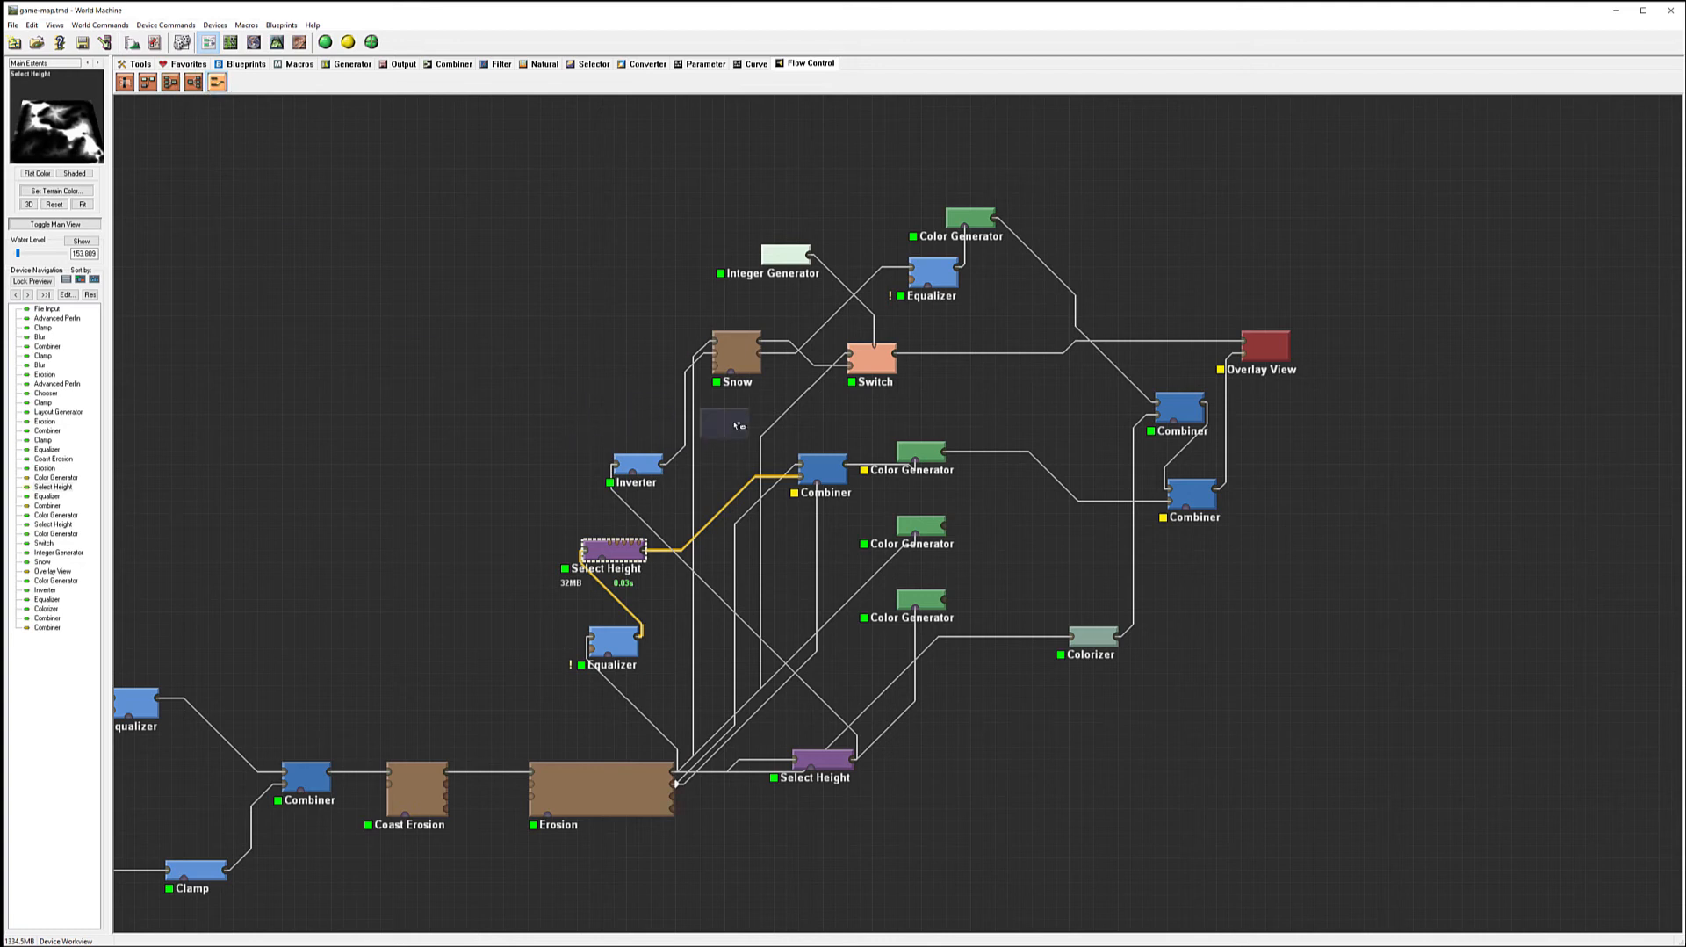
click(573, 367)
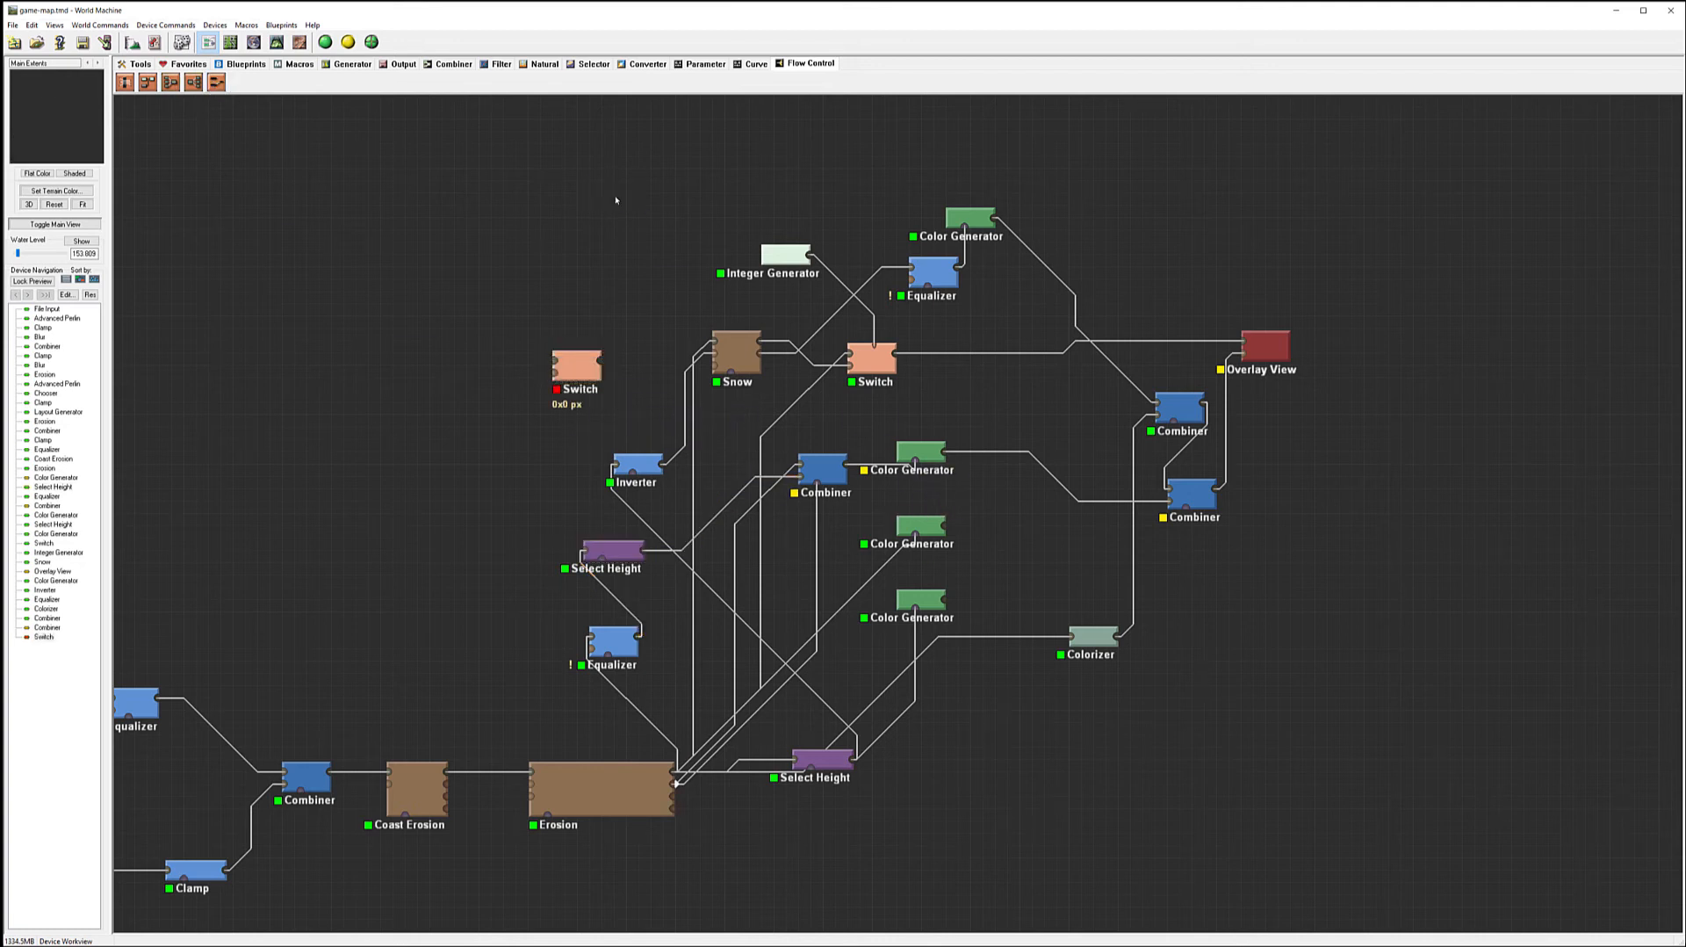
- Shift the Snow, Switch, Integer Generator, Equalizer and Color Generator group upward, and place the new Switch above the vegetation mask Combiner
drag(654, 177, 1072, 397)
drag(874, 360, 849, 248)
drag(600, 370, 826, 375)
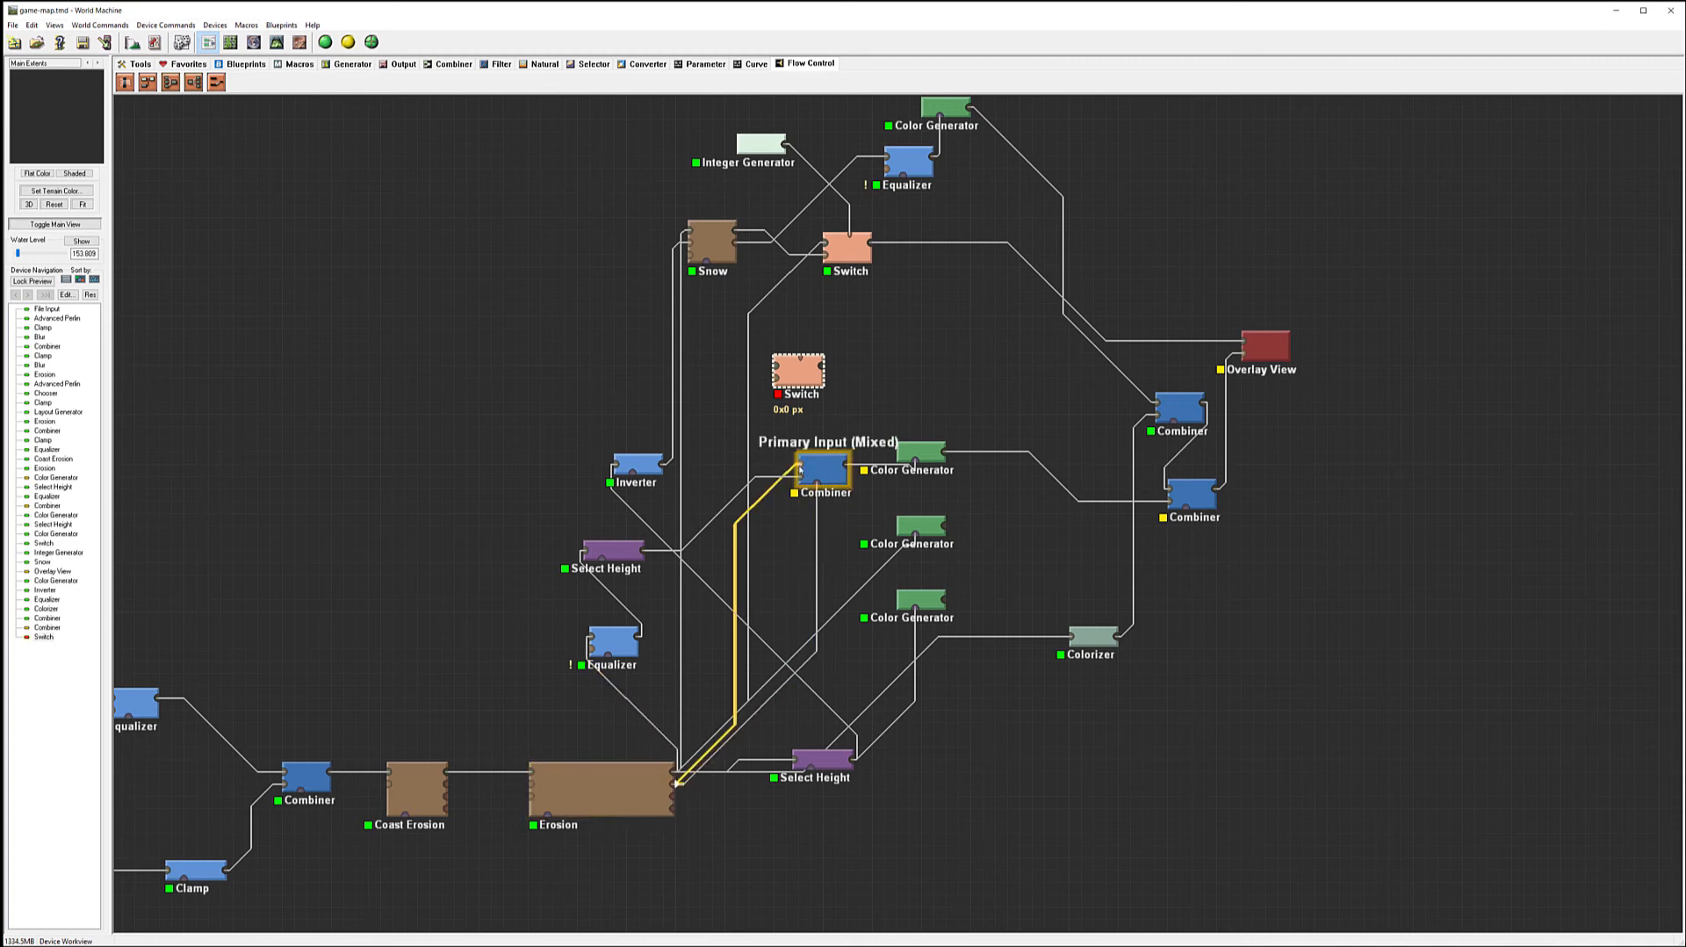
- Feed the Erosion's Flow Map and the Snow's second output into the new Switch, wiring its output into the vegetation mask Combiner's primary input
drag(800, 469, 823, 367)
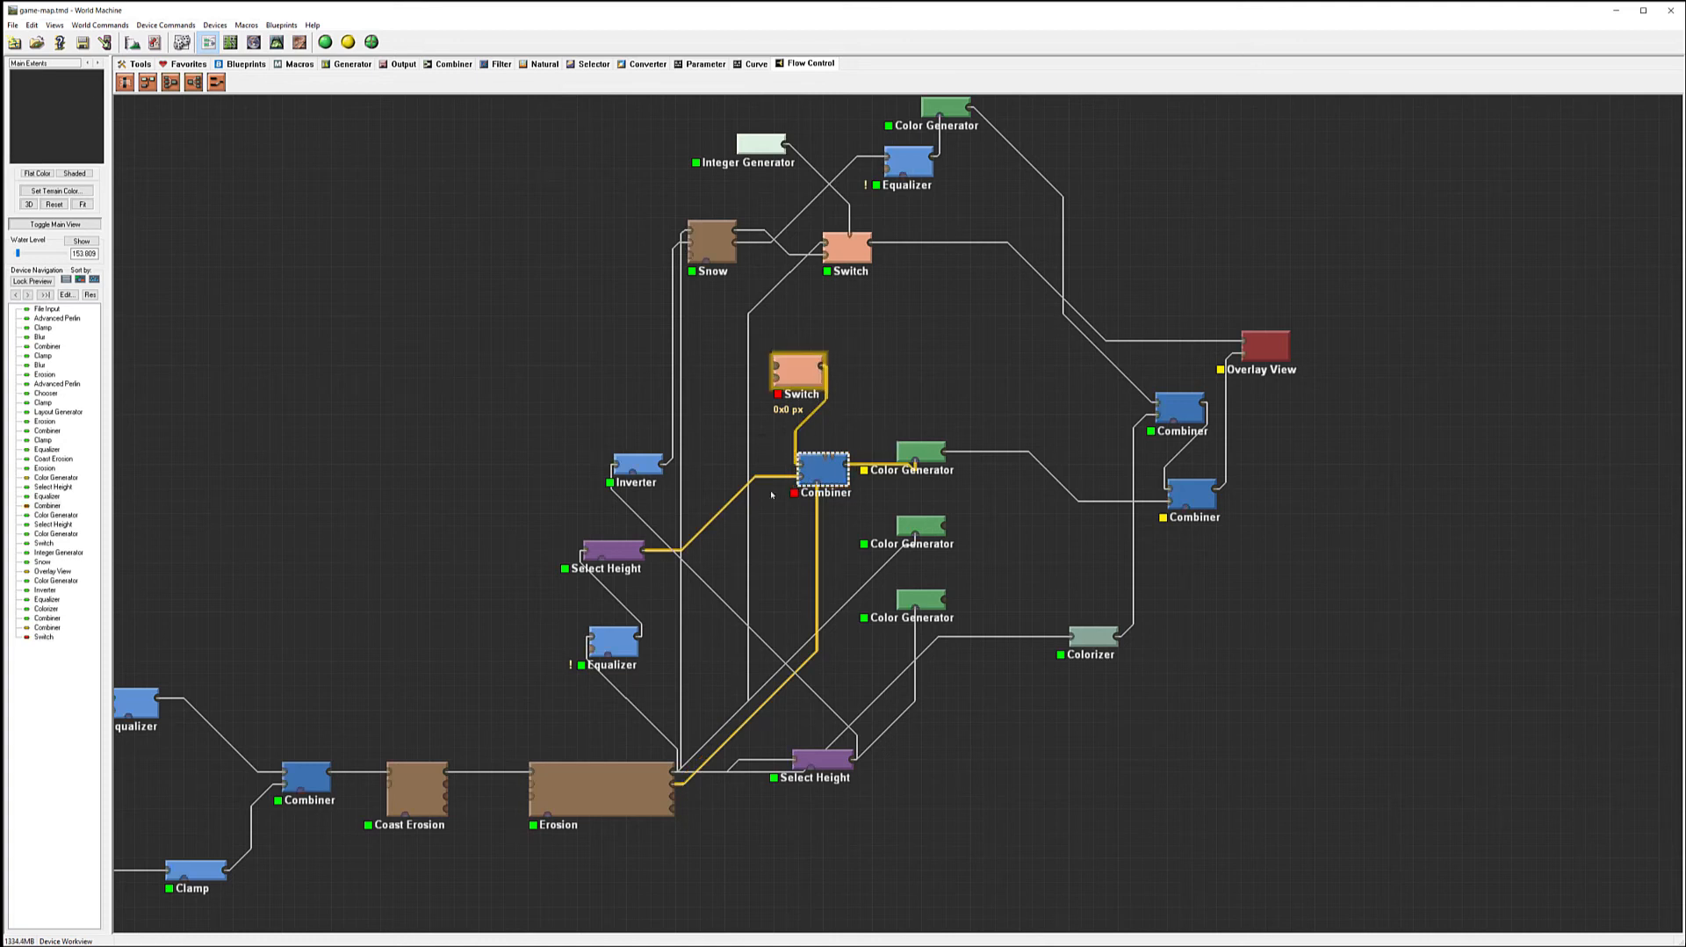
click(674, 788)
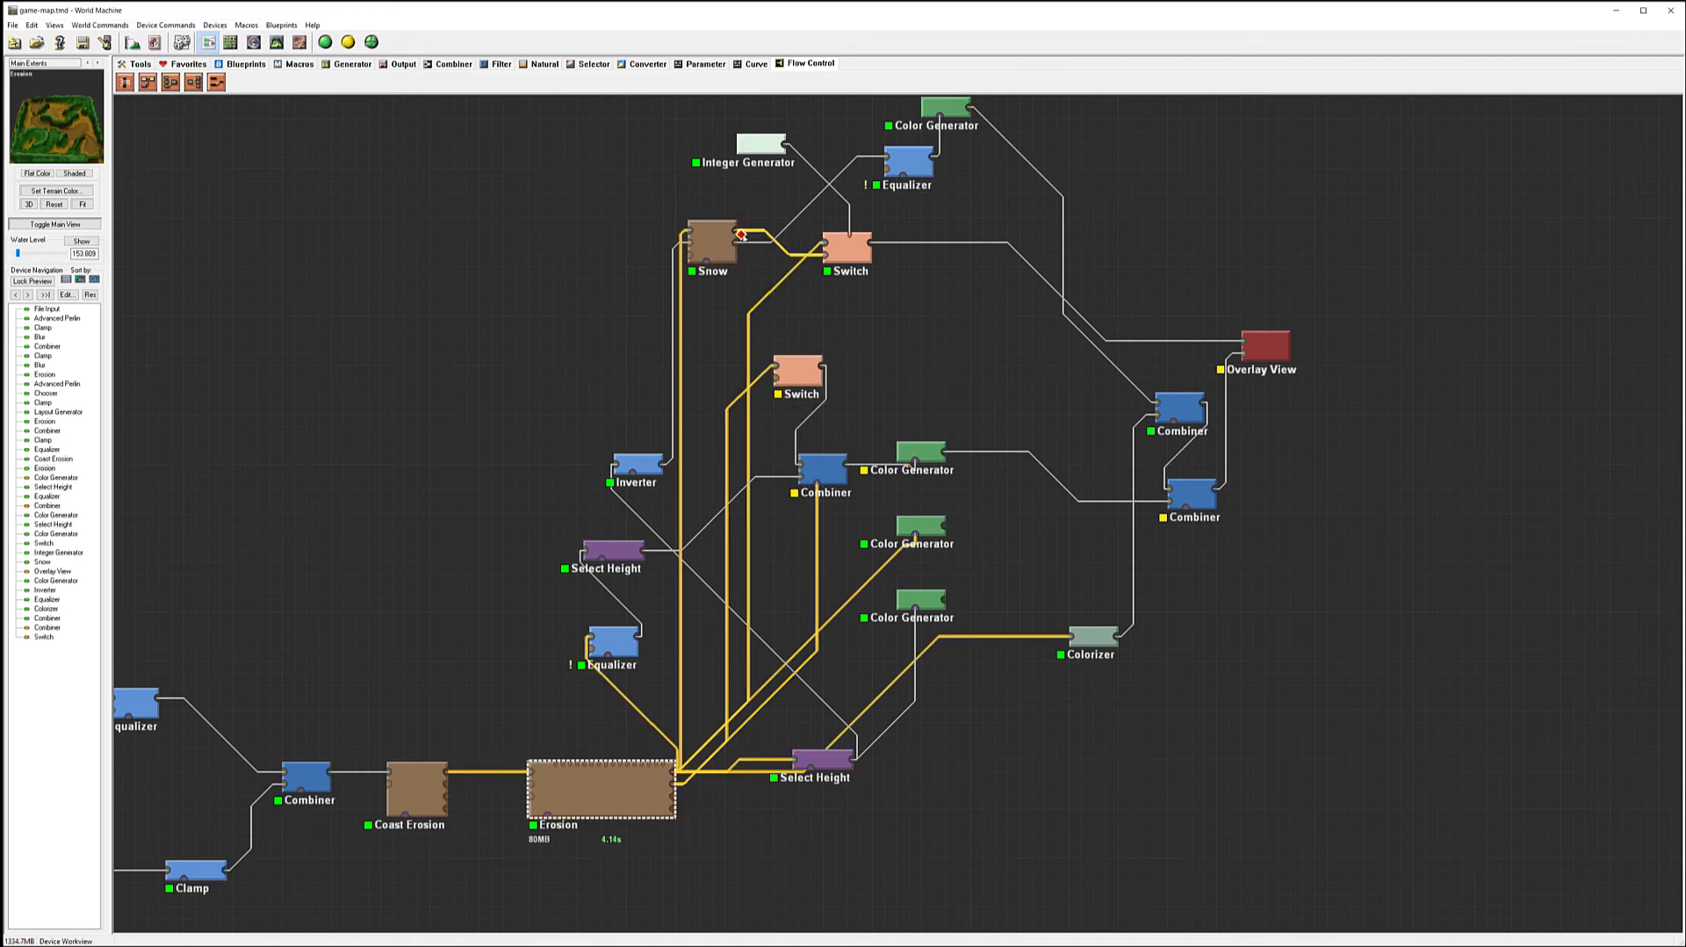
drag(737, 242, 777, 370)
- Wire the Integer Generator's output into the new Switch's Input choice
click(803, 357)
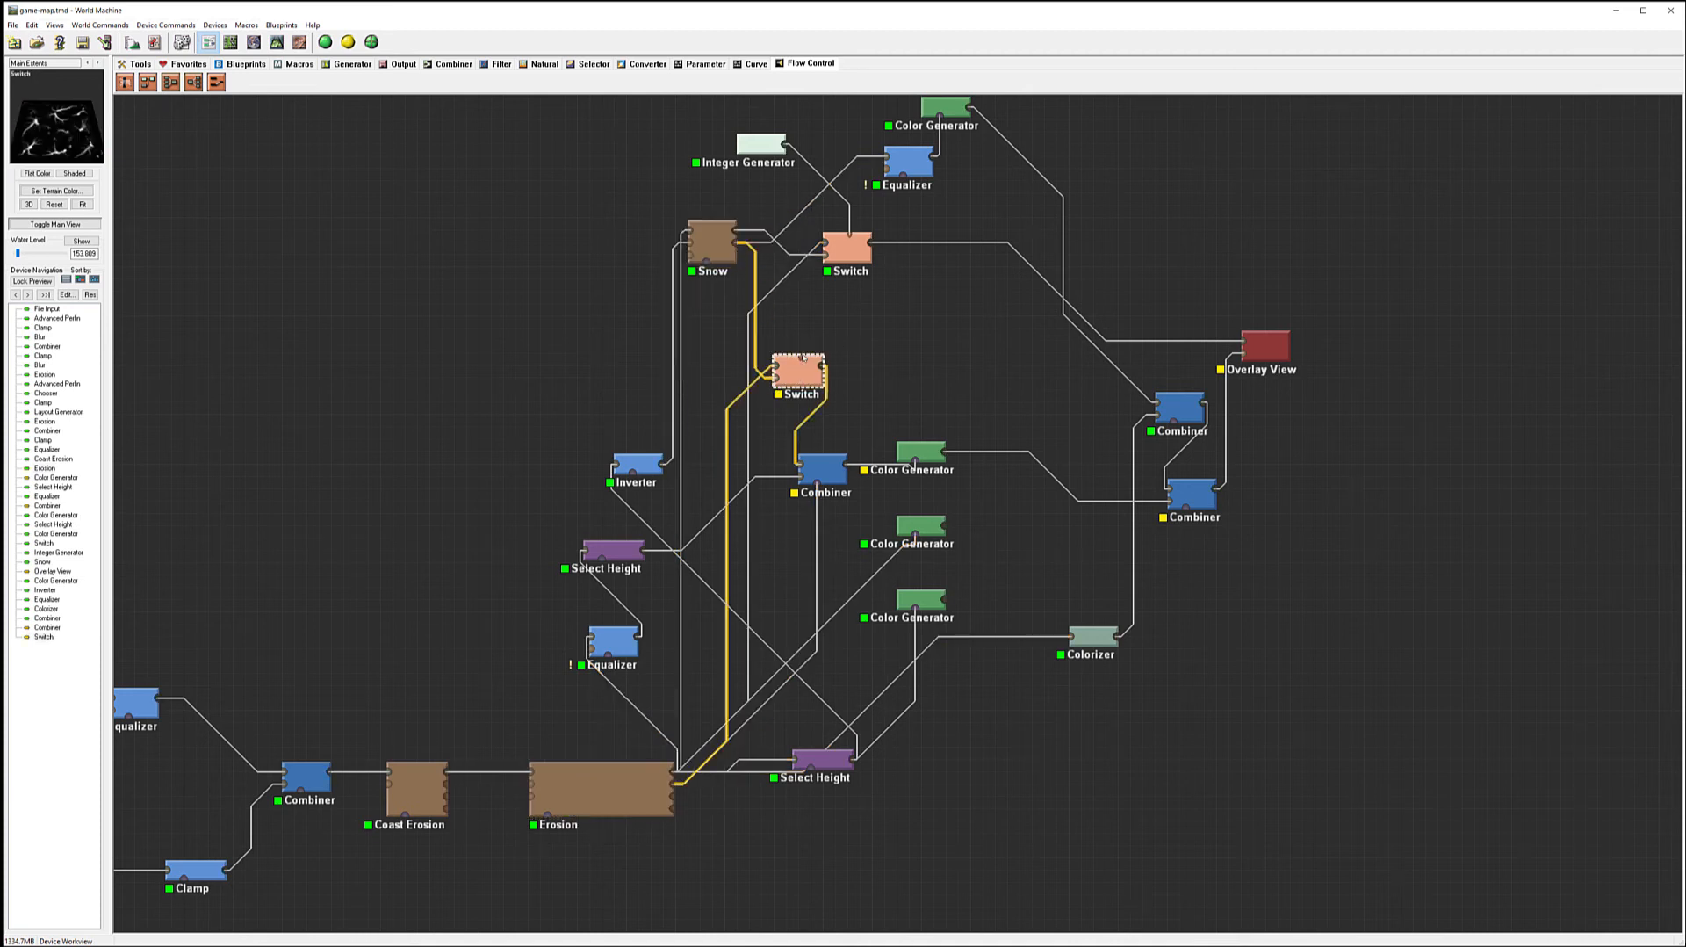
click(816, 305)
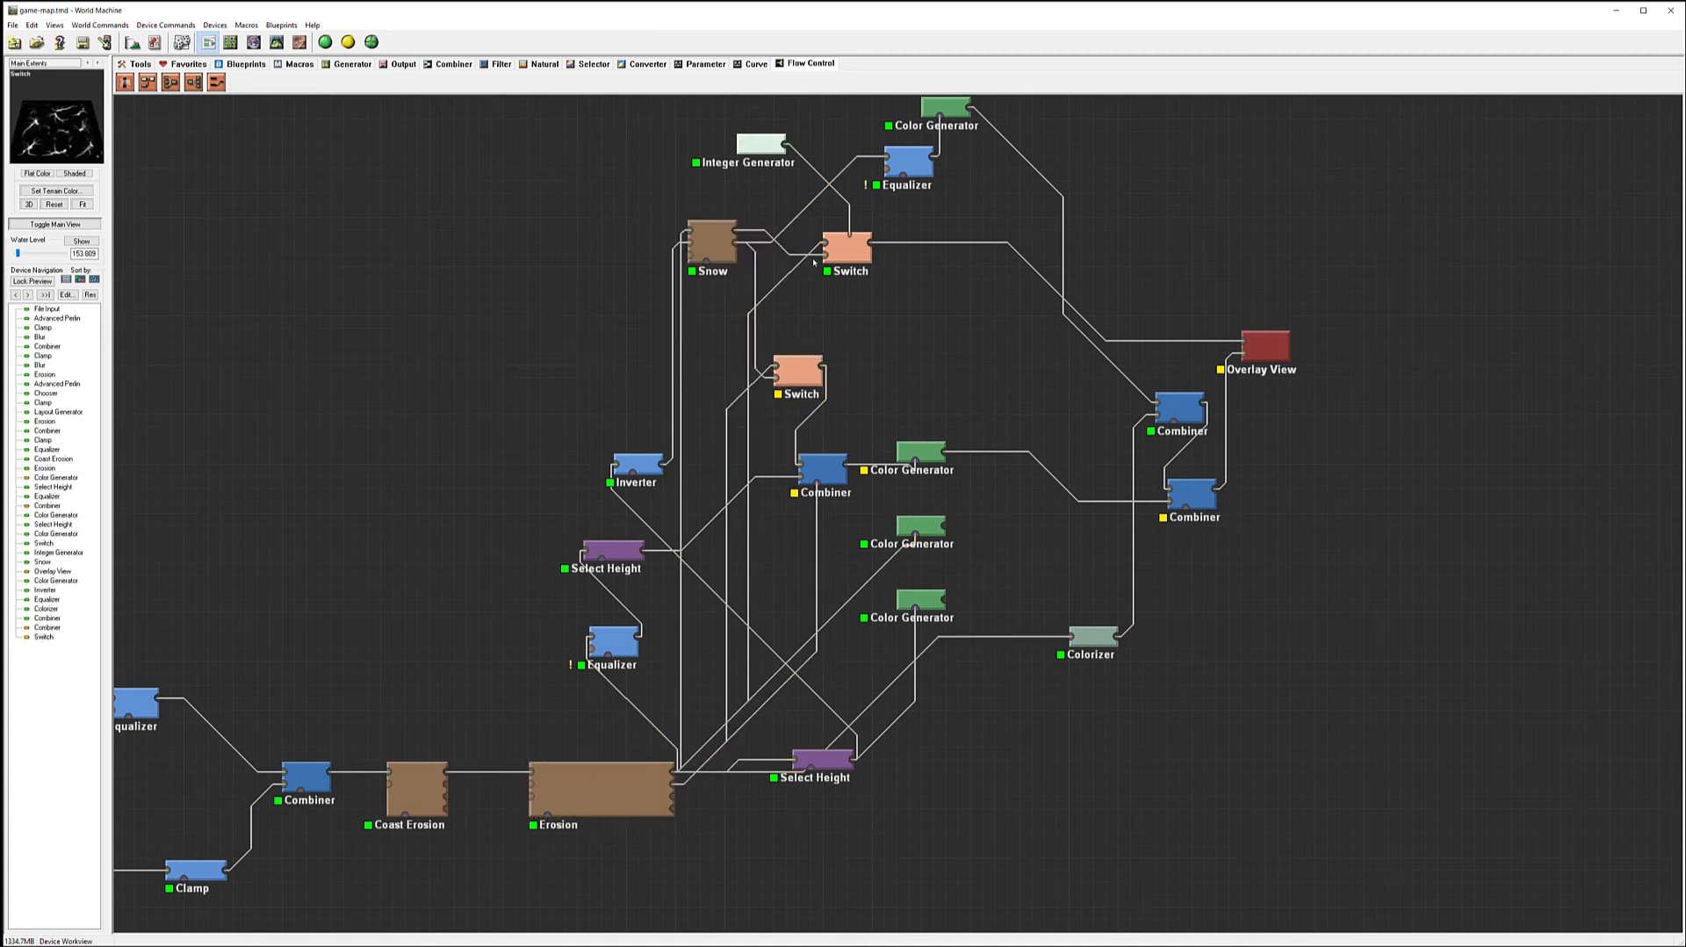
click(799, 360)
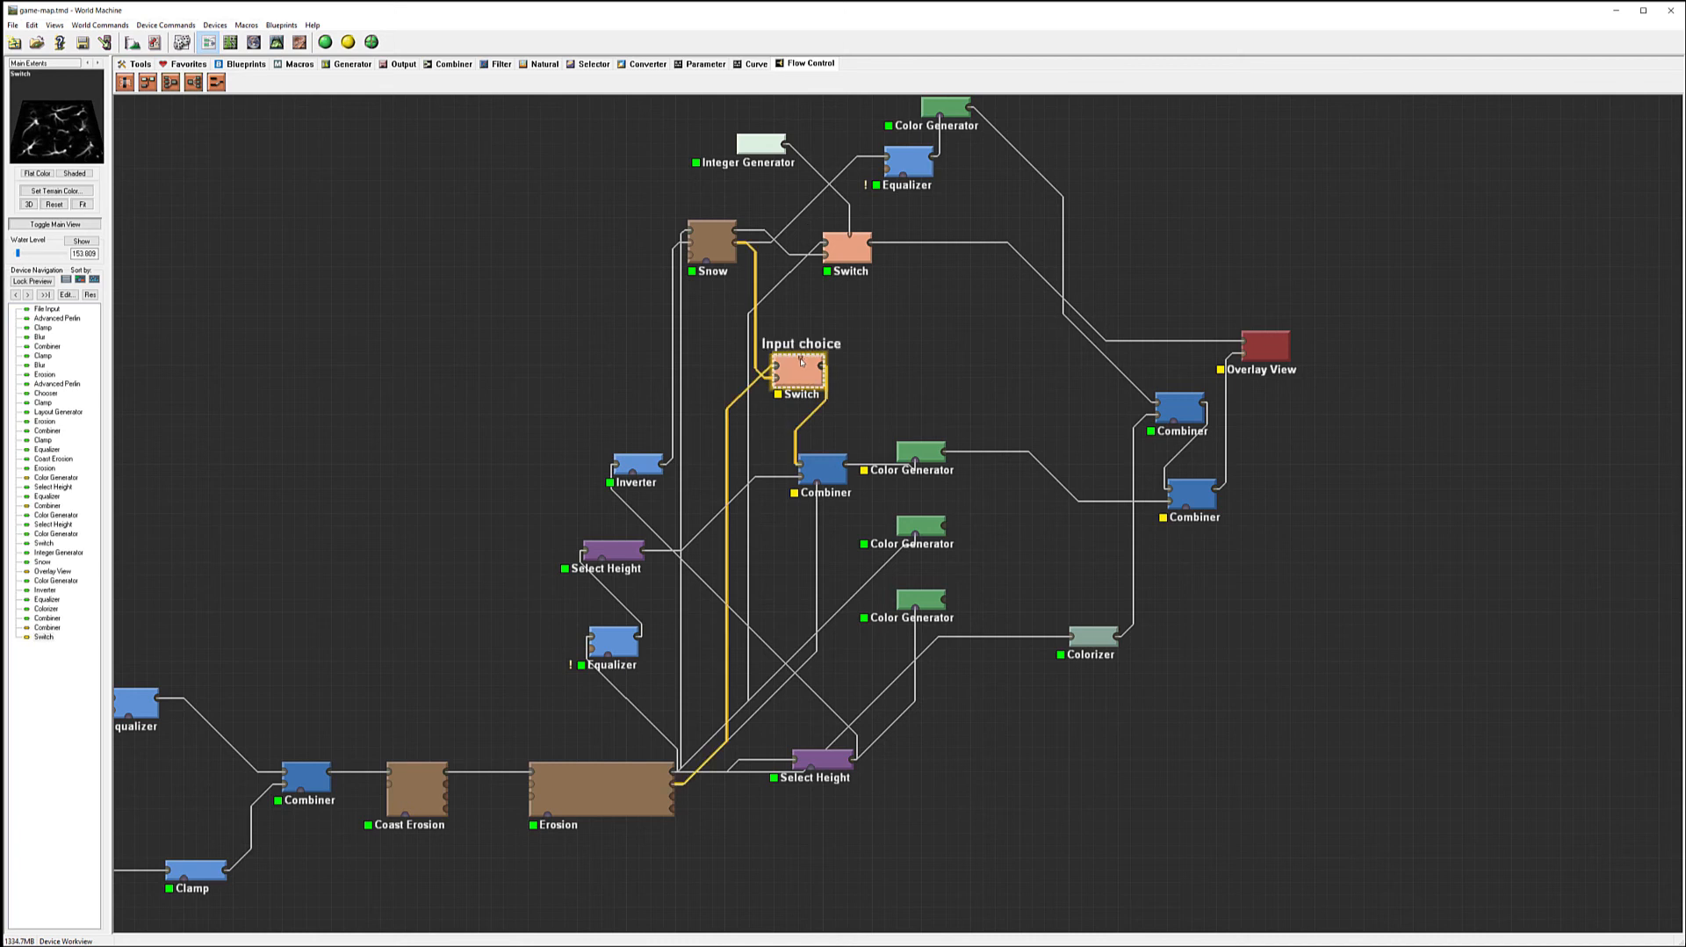
drag(800, 356, 786, 145)
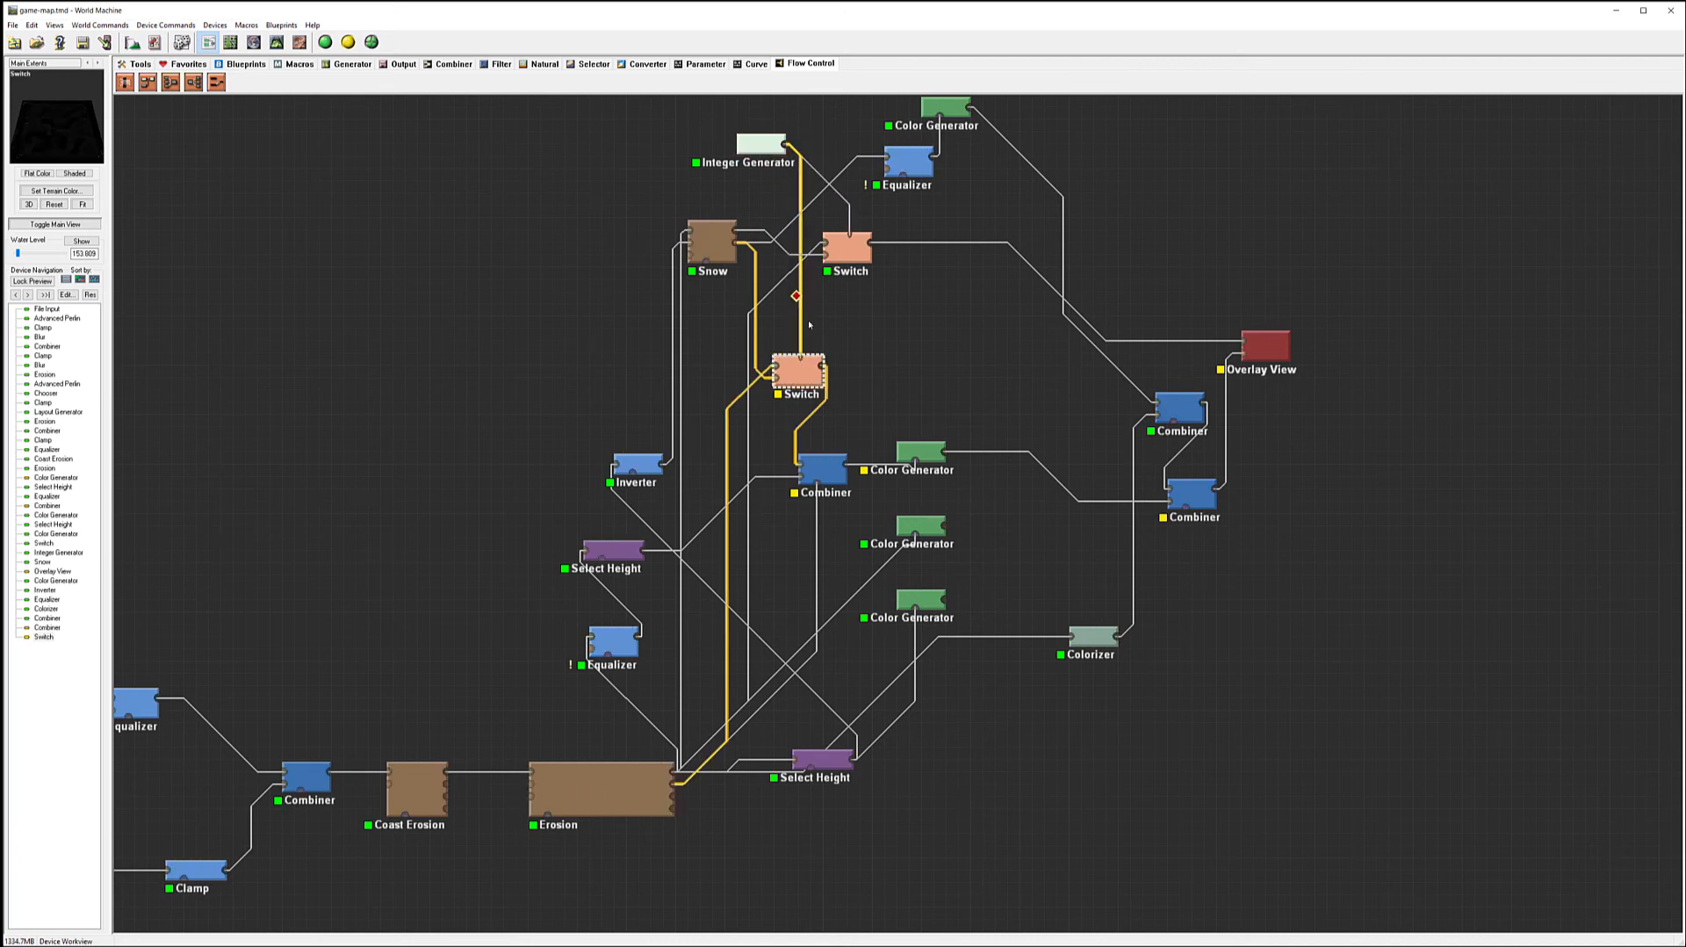
- Compare the previews of the vegetation mask Combiner, the Integer Generator and the new Switch
click(831, 468)
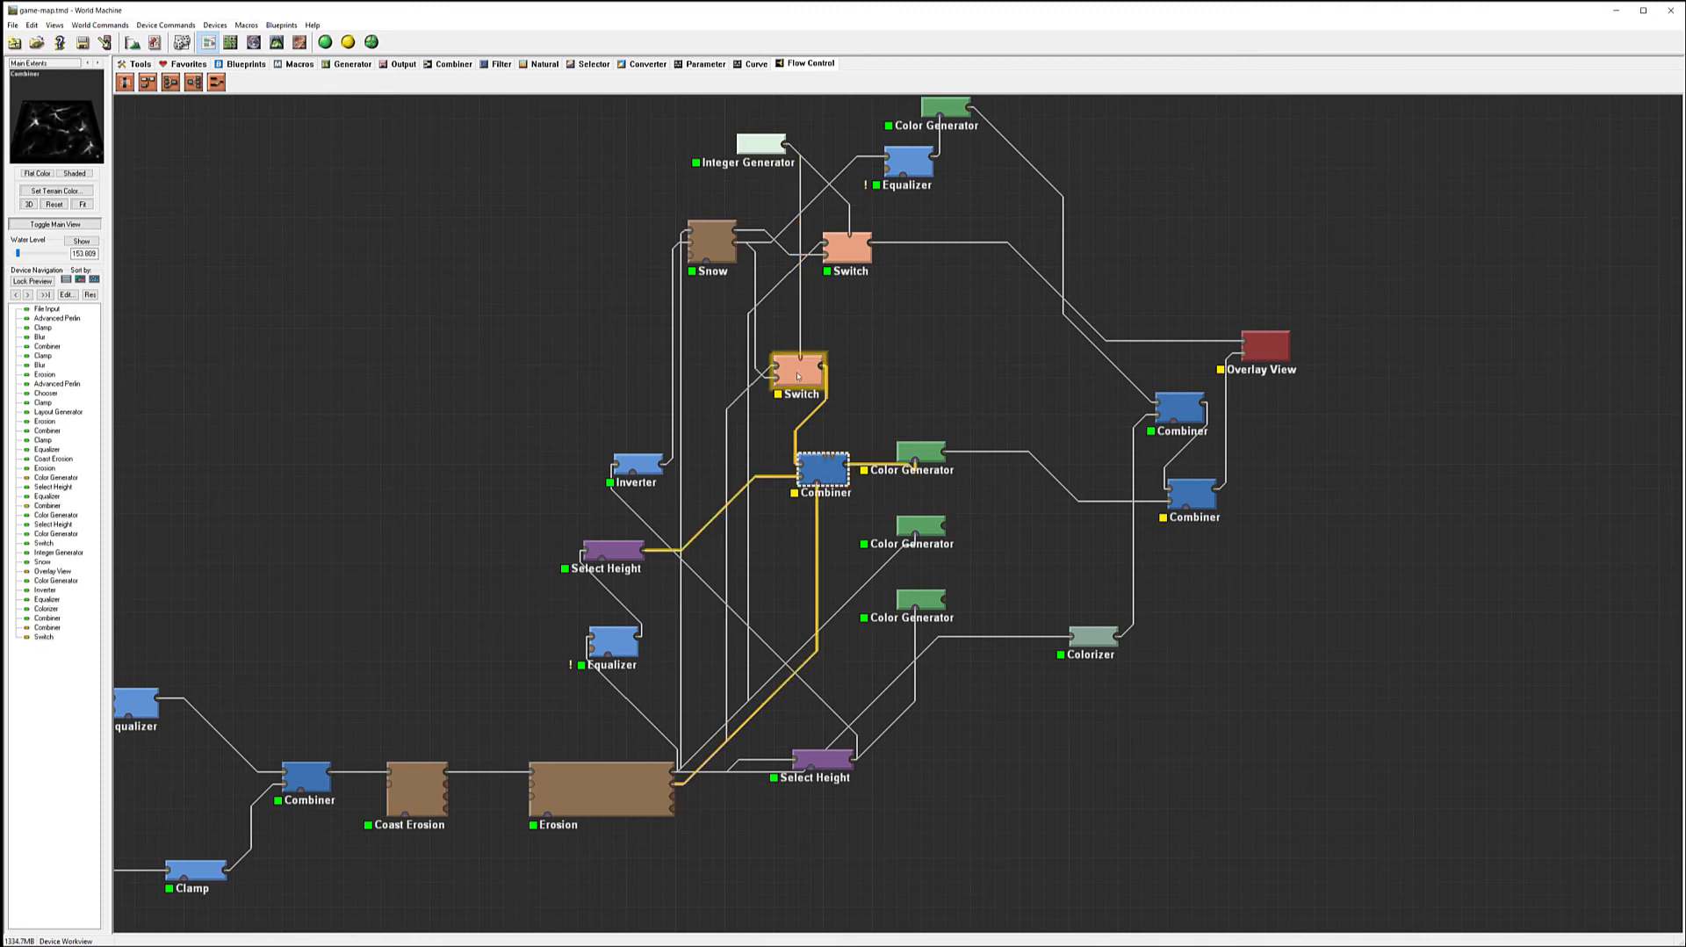
click(760, 143)
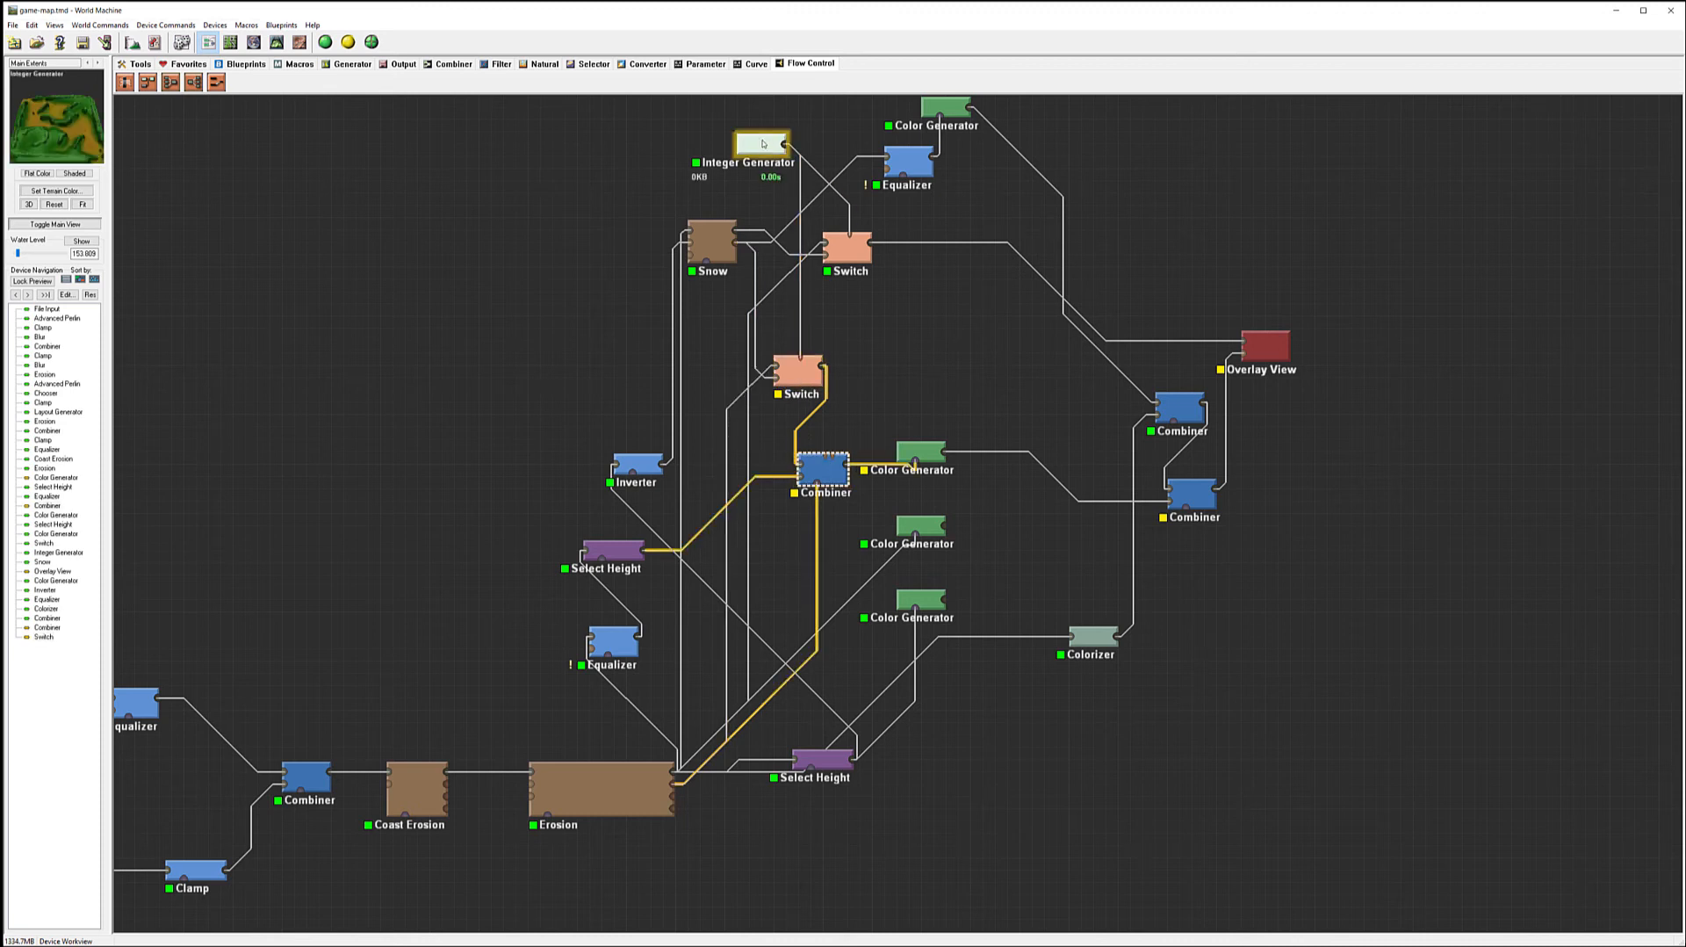
click(811, 373)
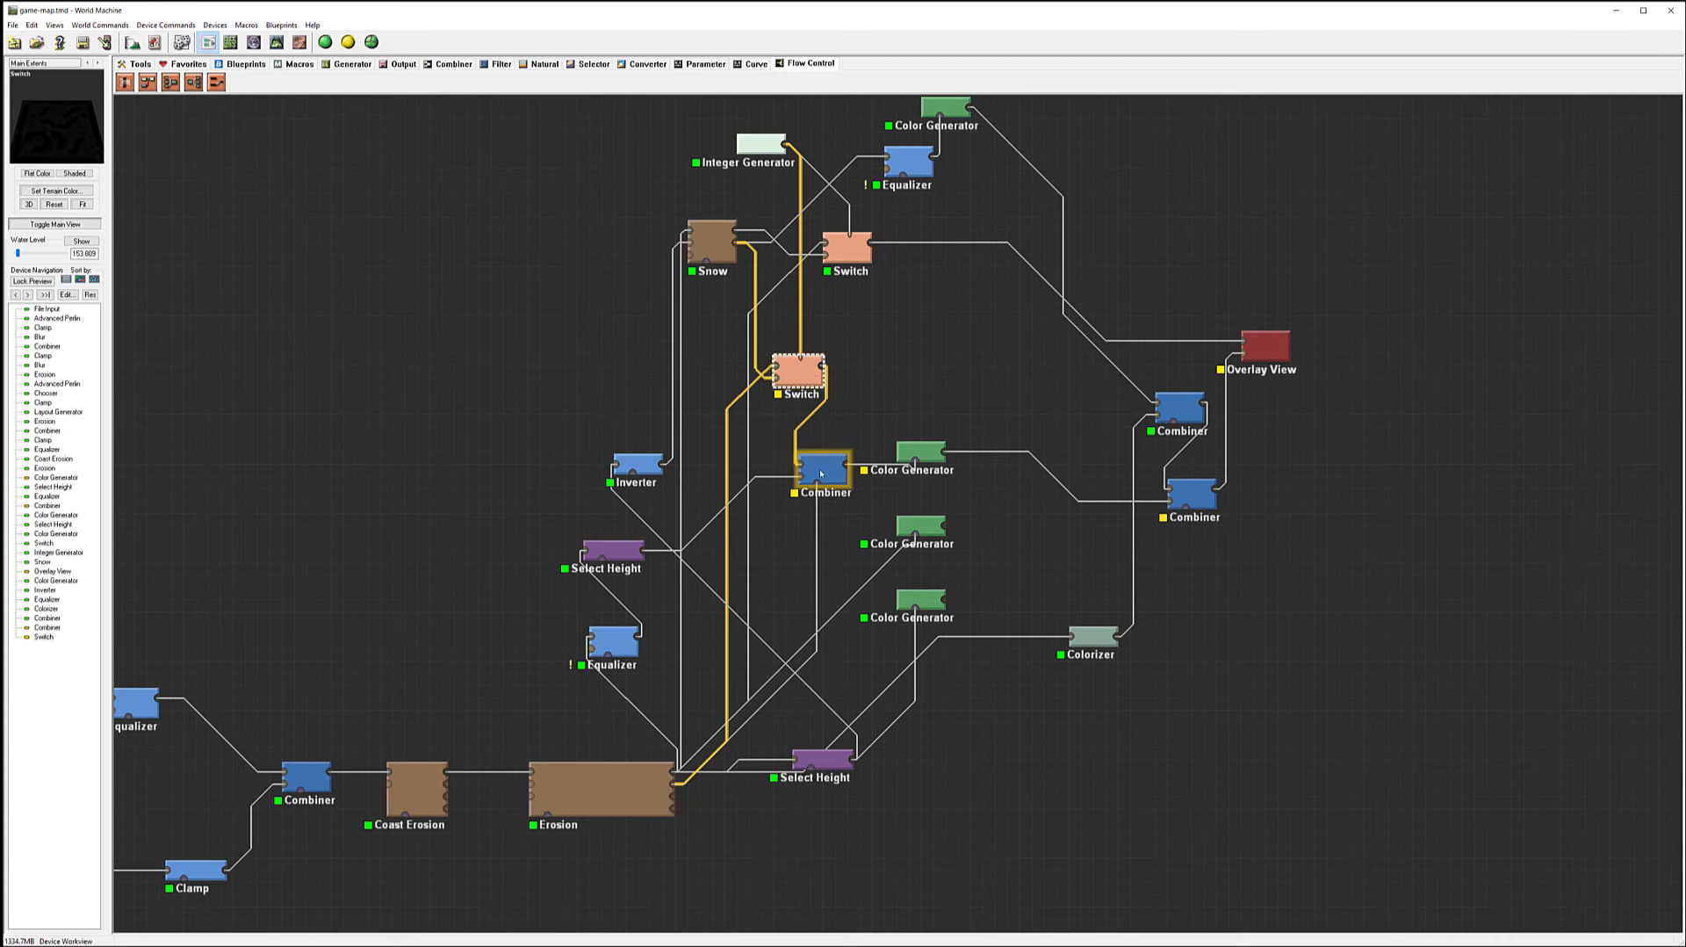
click(760, 144)
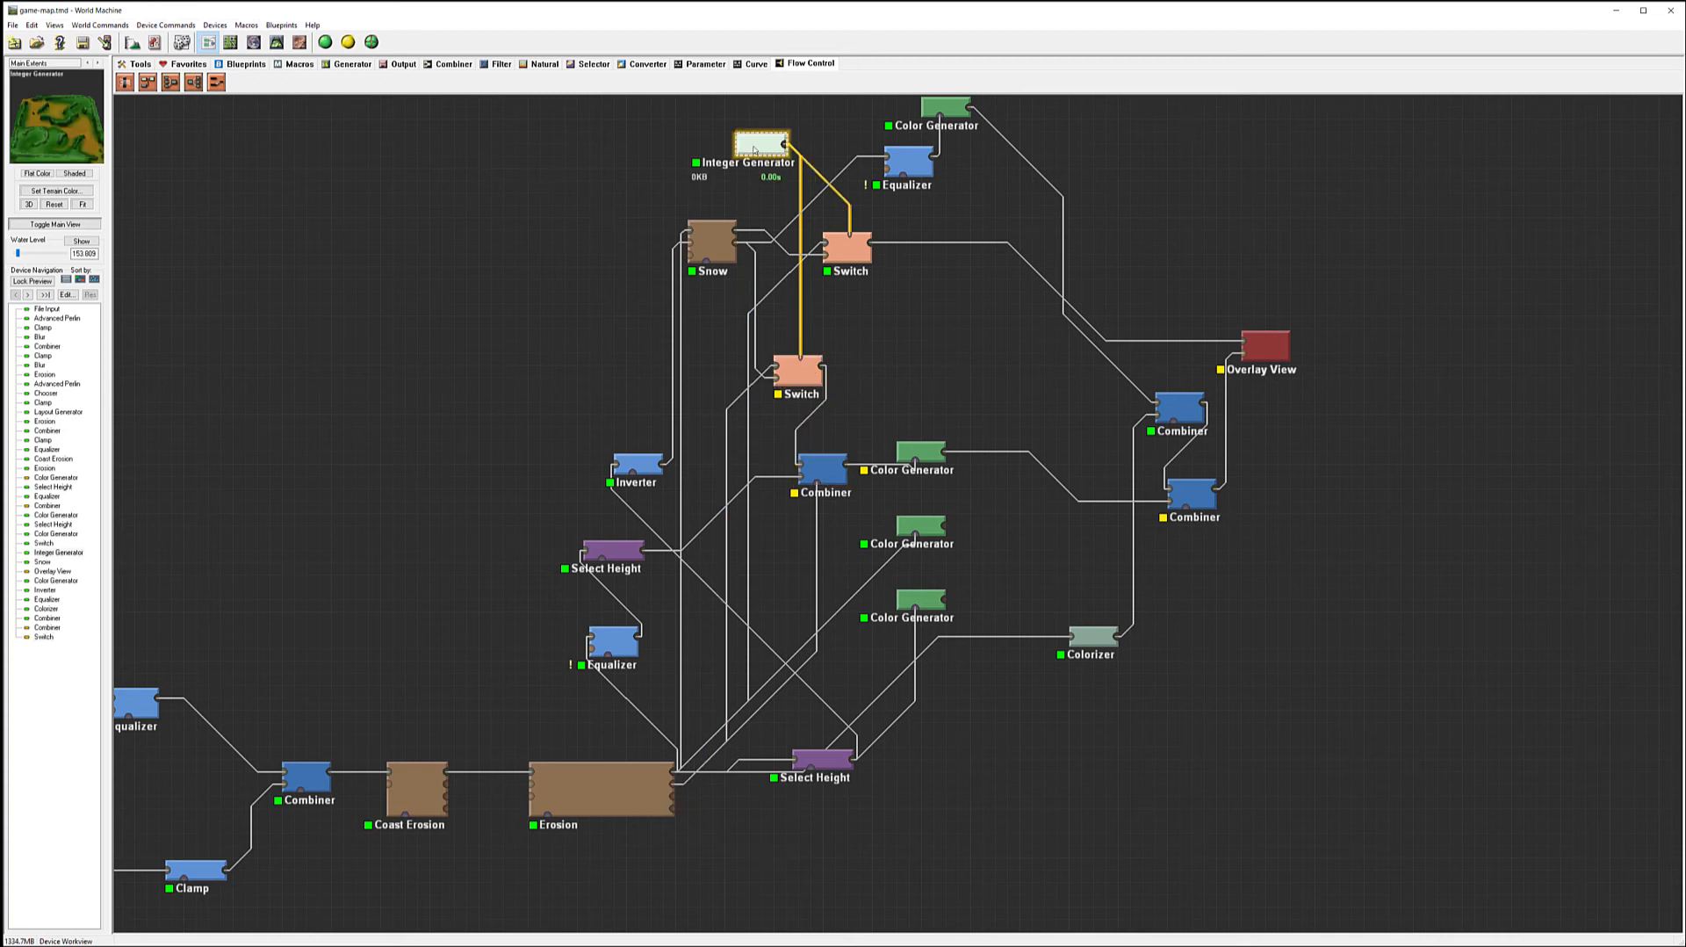
- Lock the preview on the vegetation mask Combiner and set the Integer Generator's value to 0
click(829, 477)
right_click(828, 477)
click(870, 492)
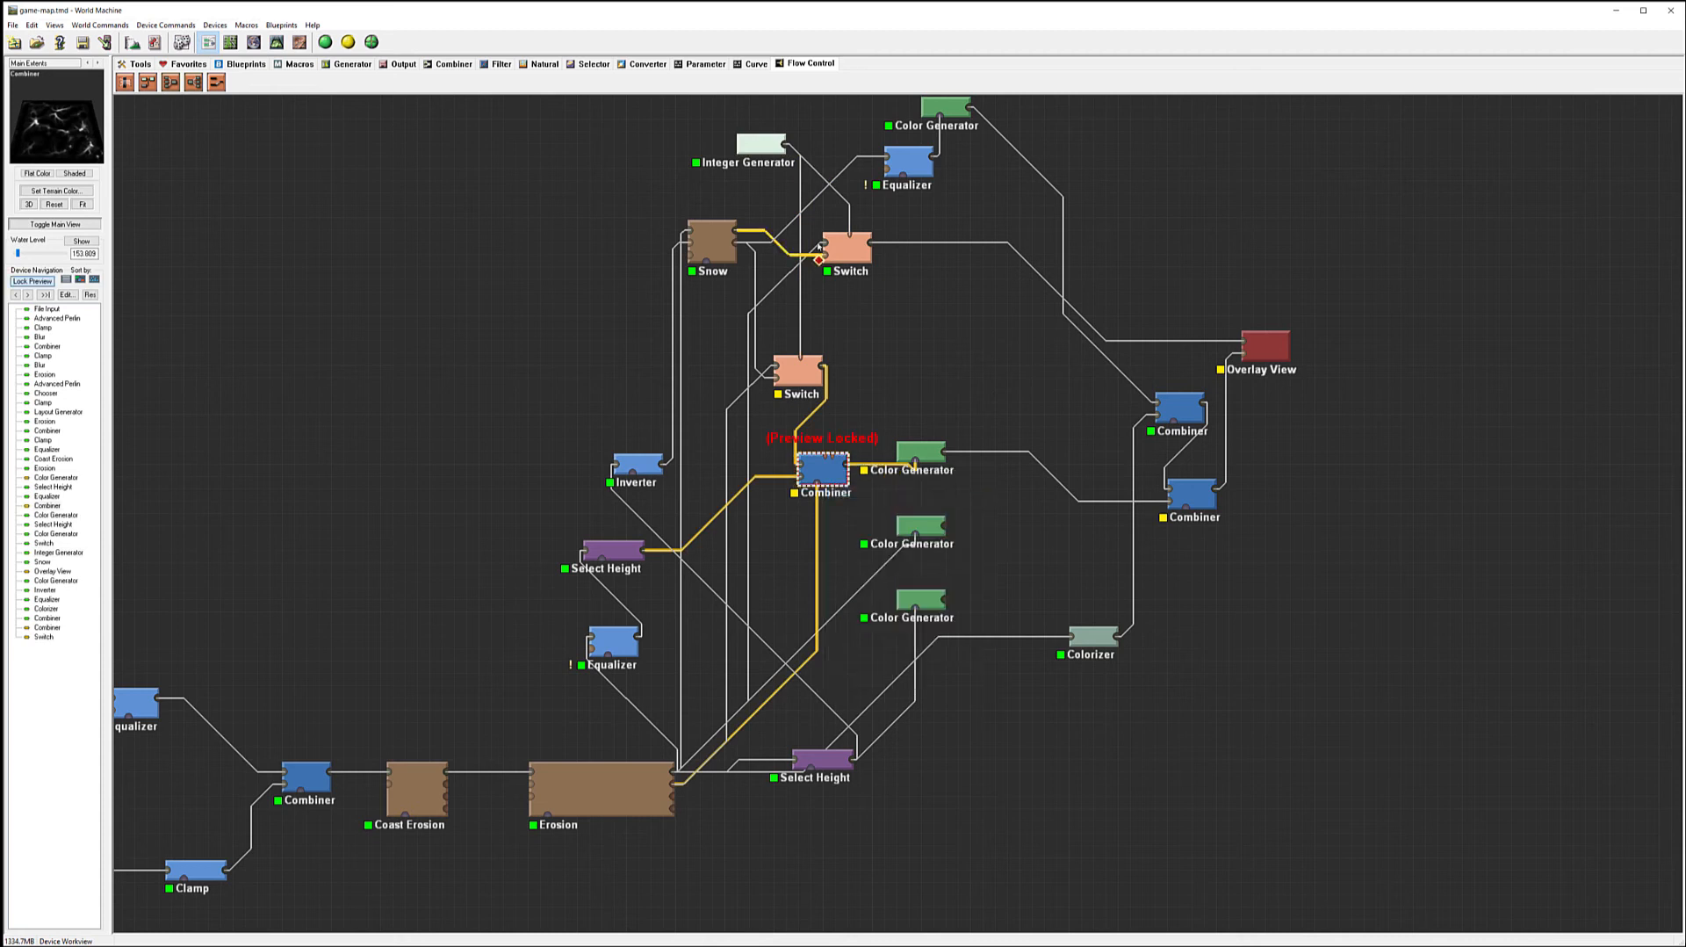
double_click(761, 146)
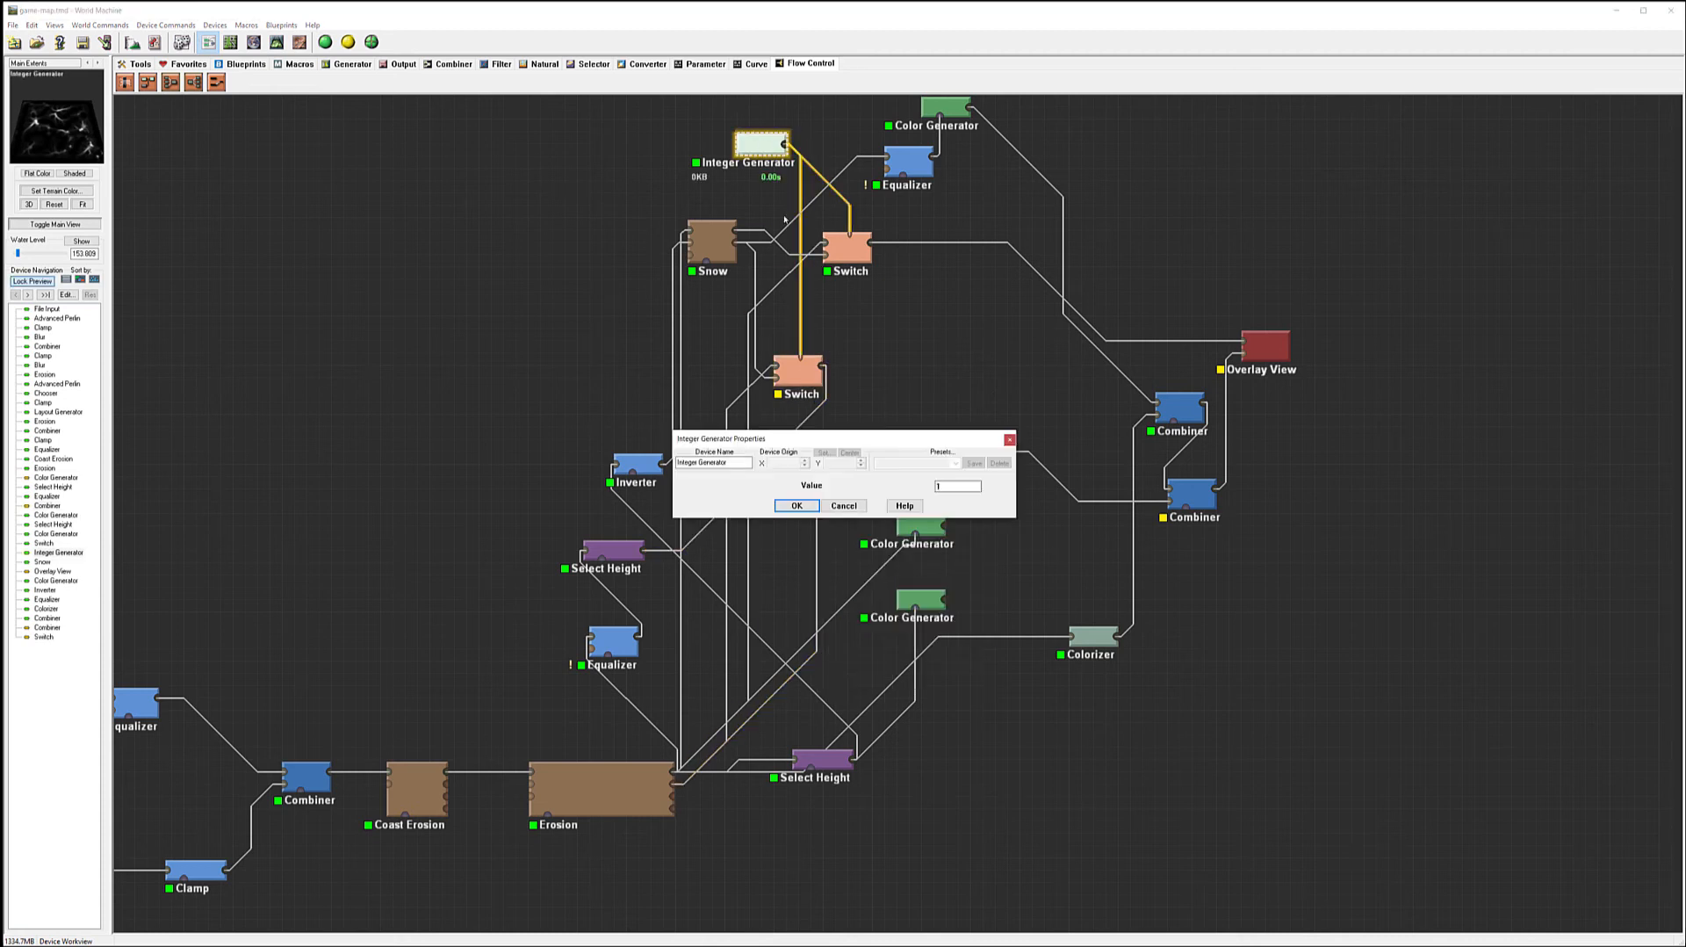
drag(913, 484, 881, 489)
text(0)
click(794, 506)
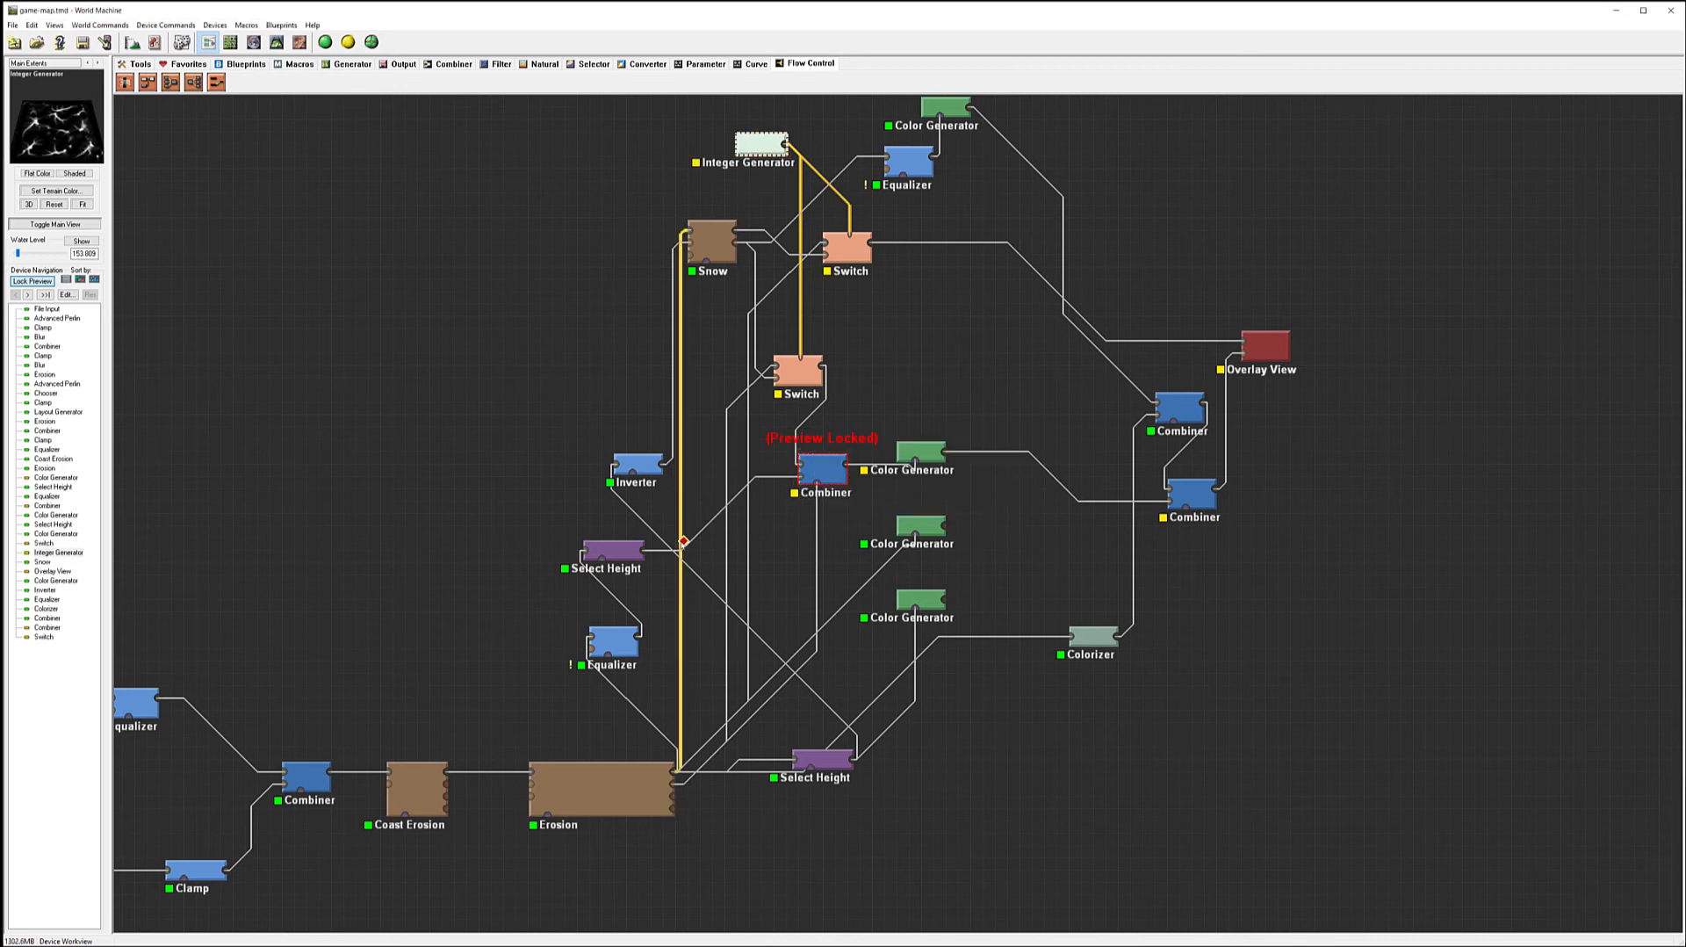
- Space the vegetation mask Combiner and the new Switch slightly further apart, and lock the preview on the Switch
drag(832, 463, 845, 463)
drag(809, 375, 784, 375)
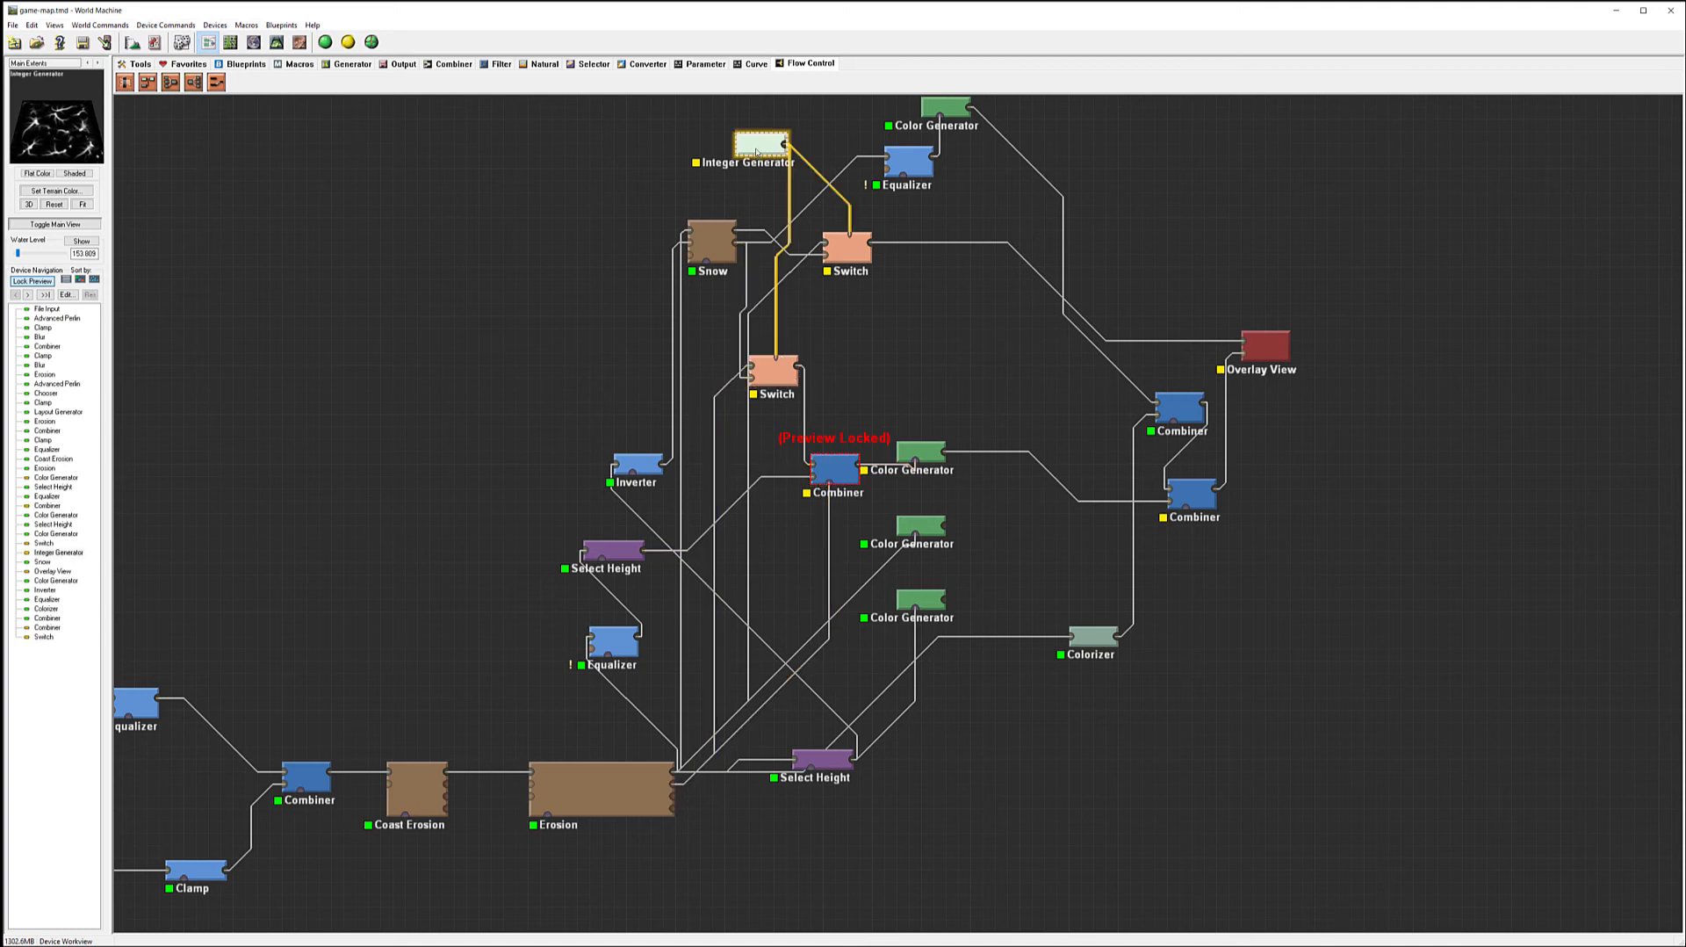
right_click(775, 373)
click(813, 385)
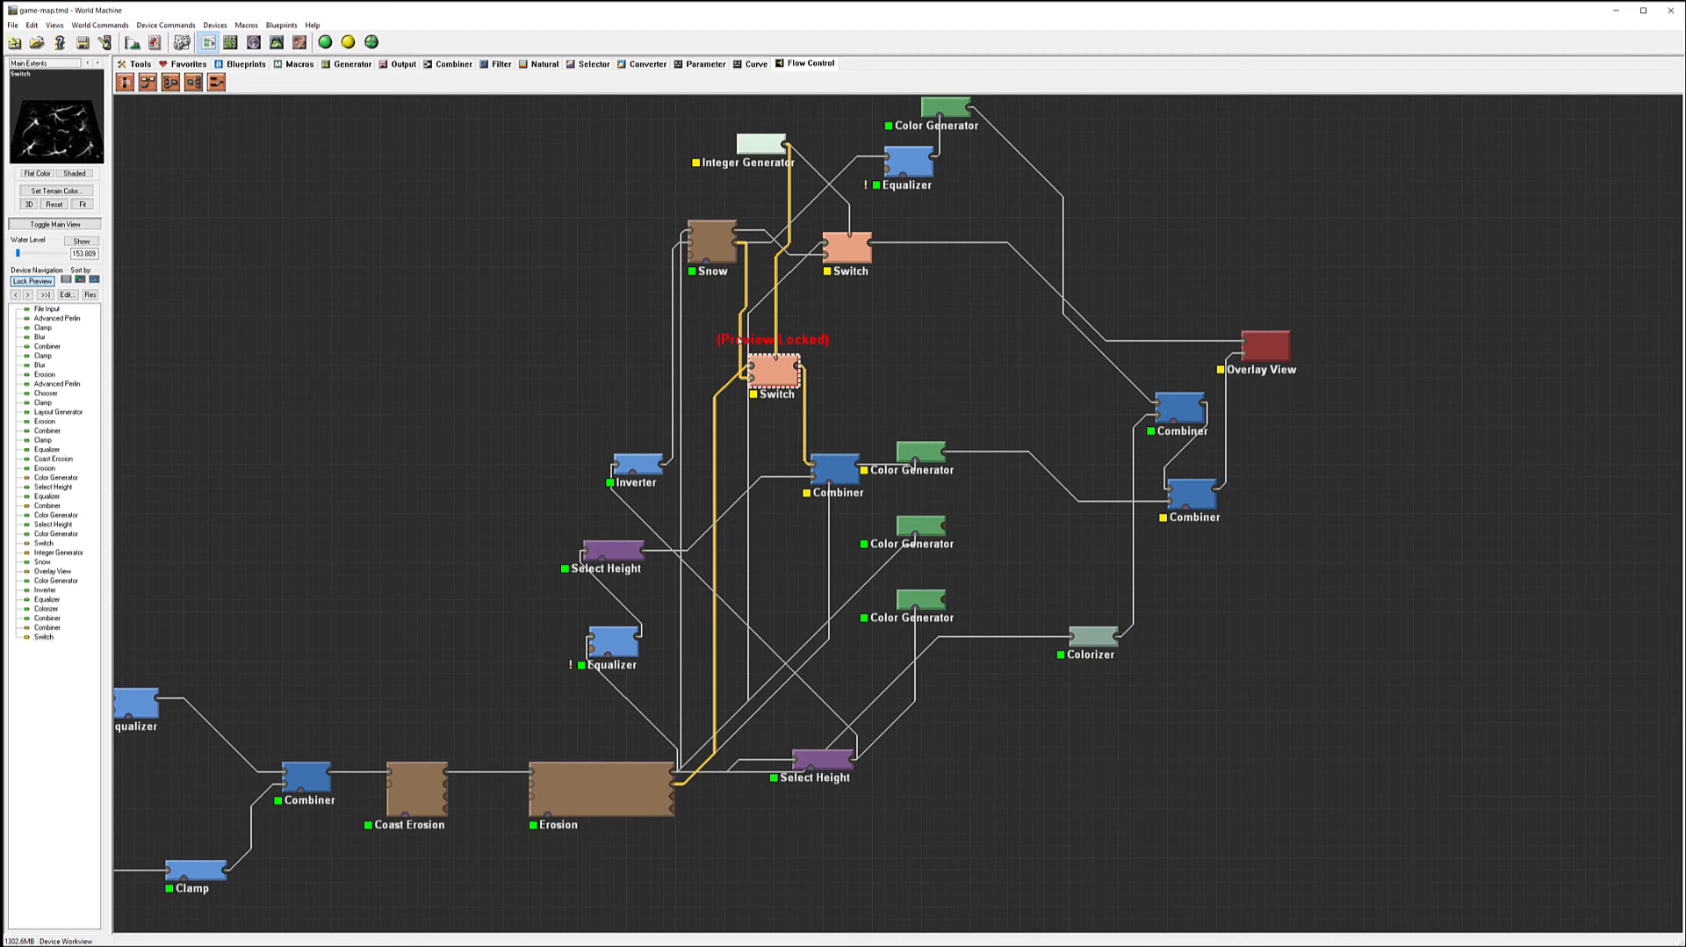
- Set the Integer Generator's value to 1 and lock the preview on the vegetation mask Combiner
double_click(758, 146)
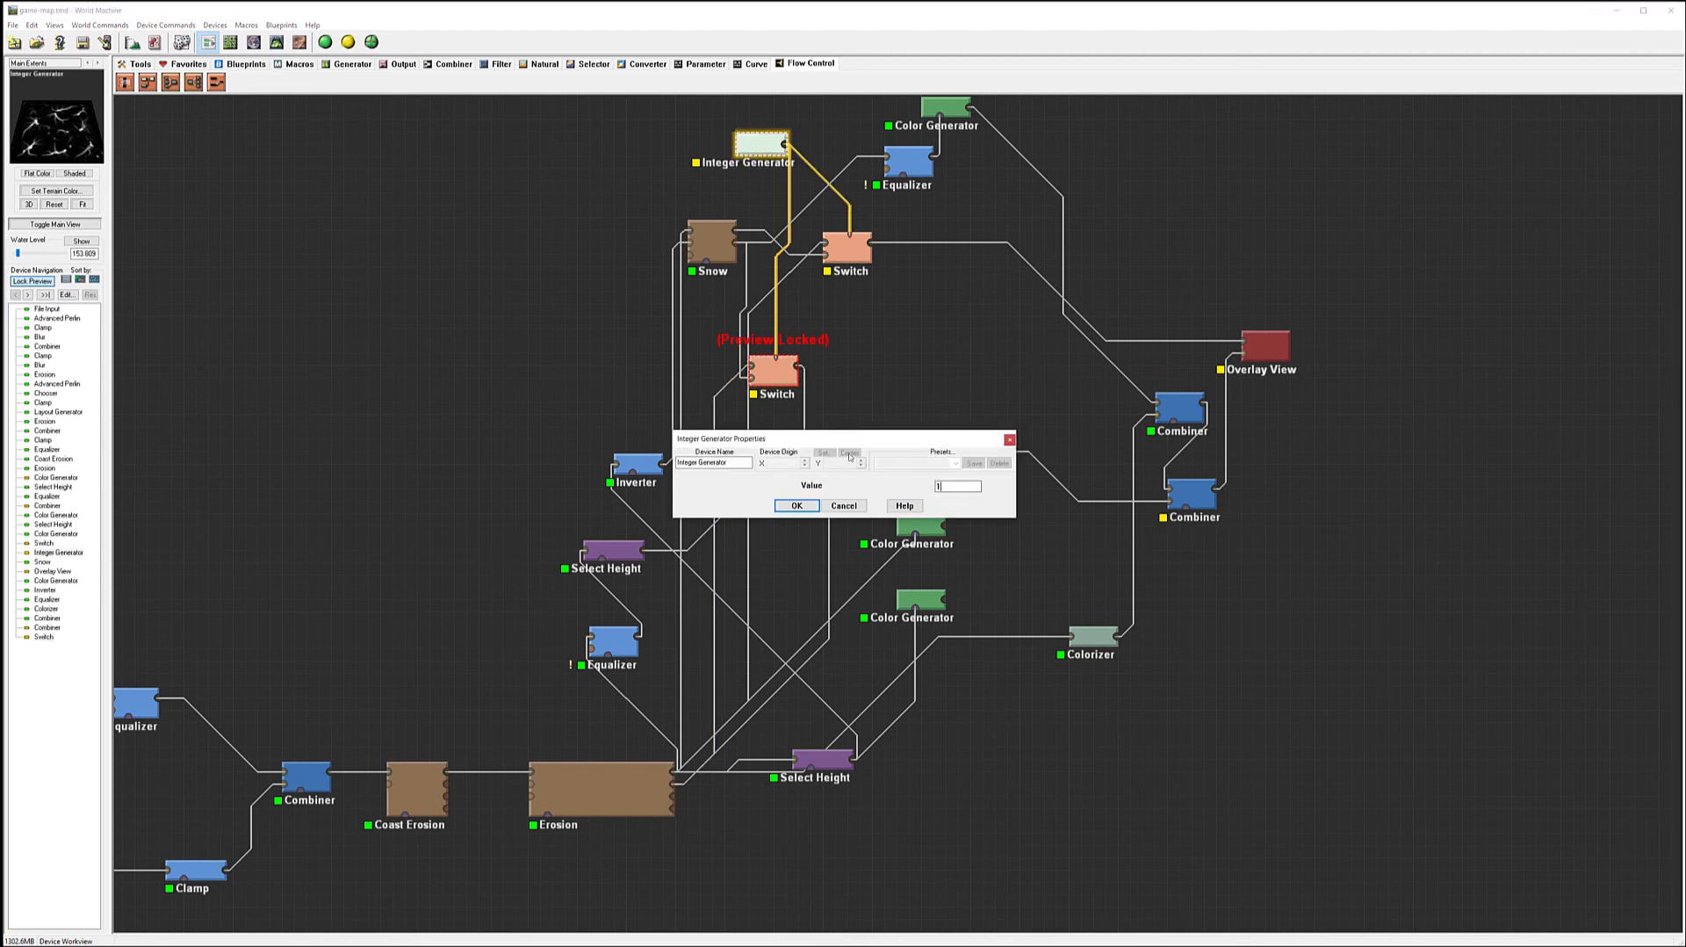
click(804, 507)
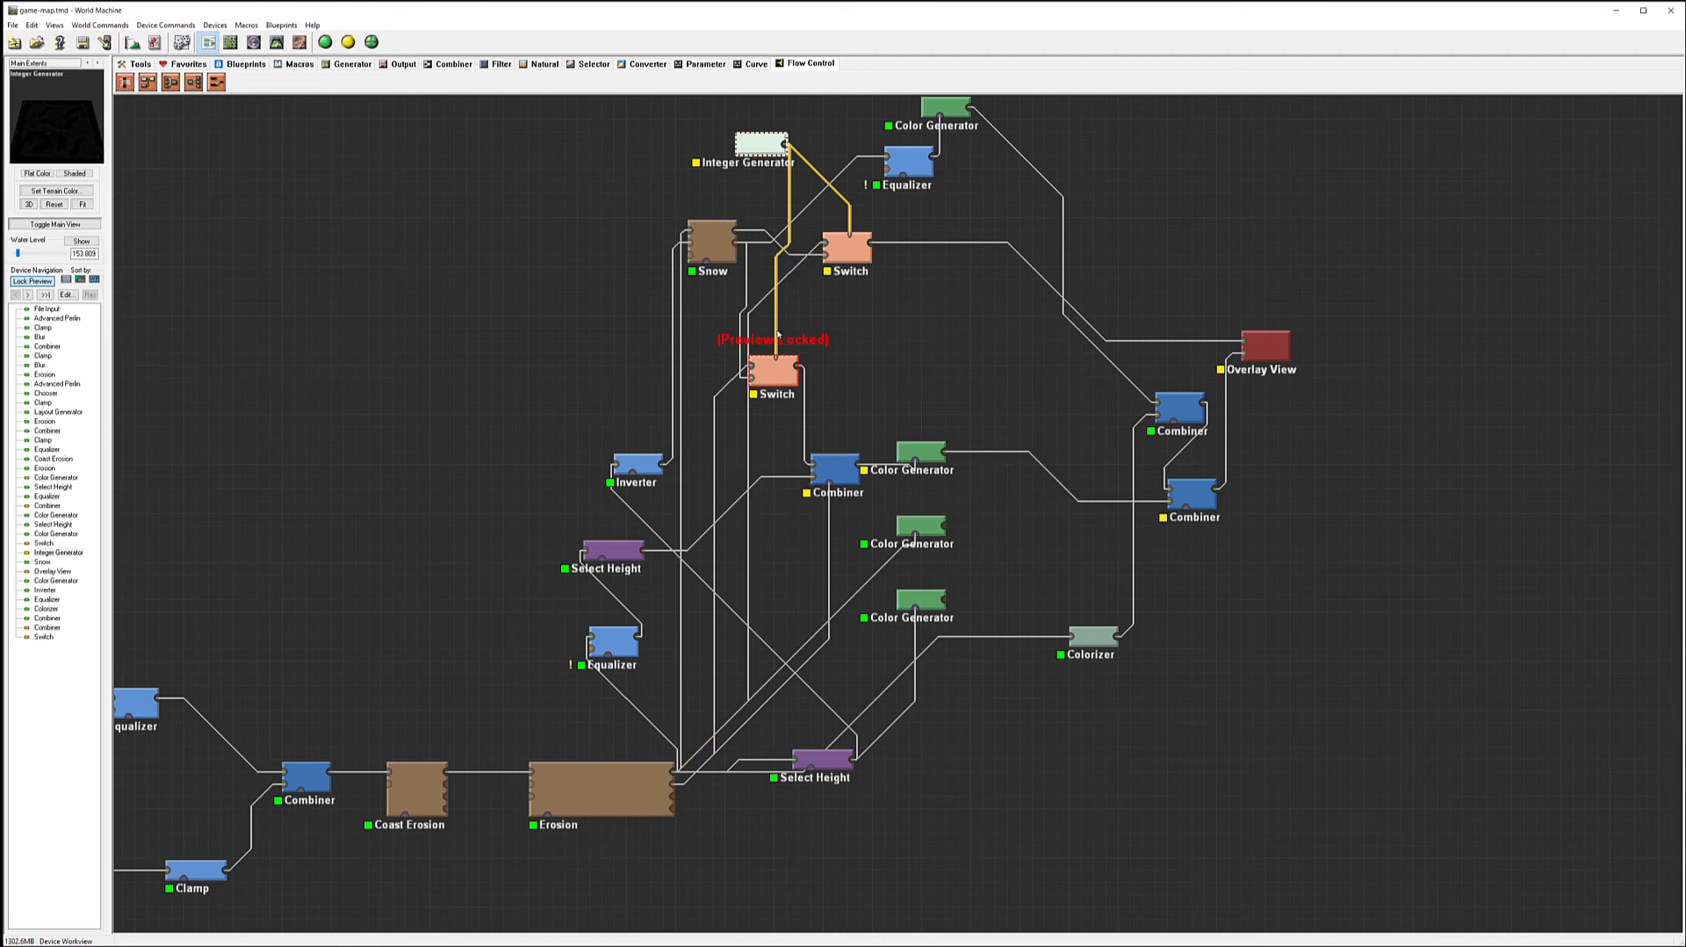
click(833, 475)
click(833, 474)
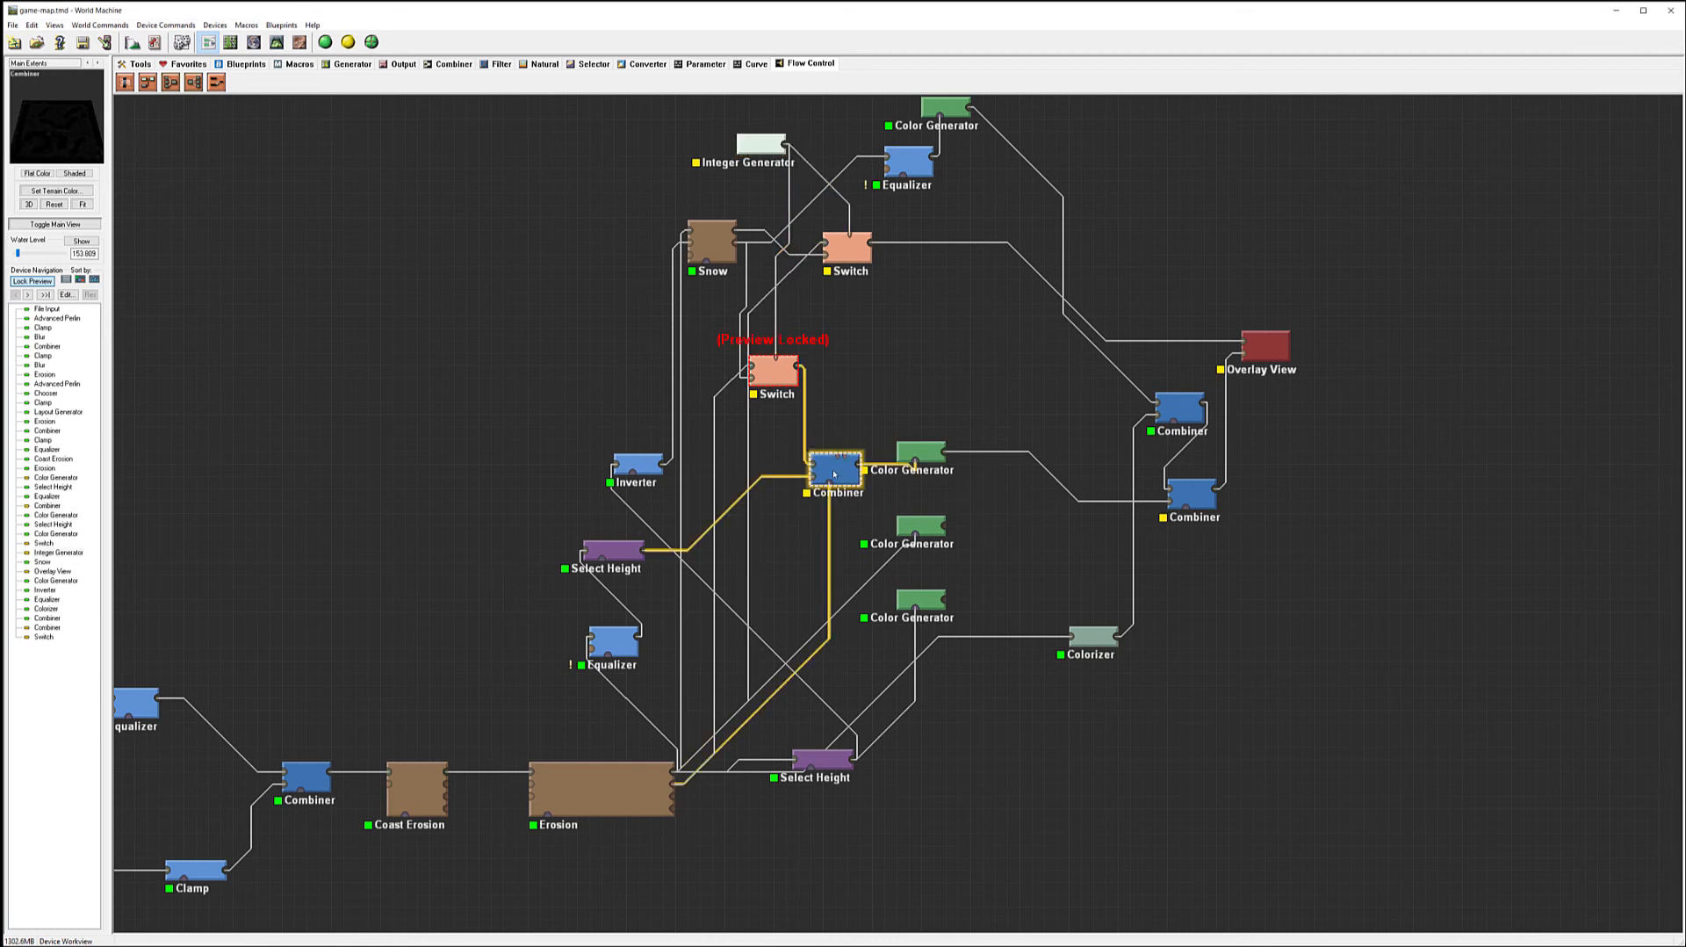
right_click(834, 474)
click(909, 491)
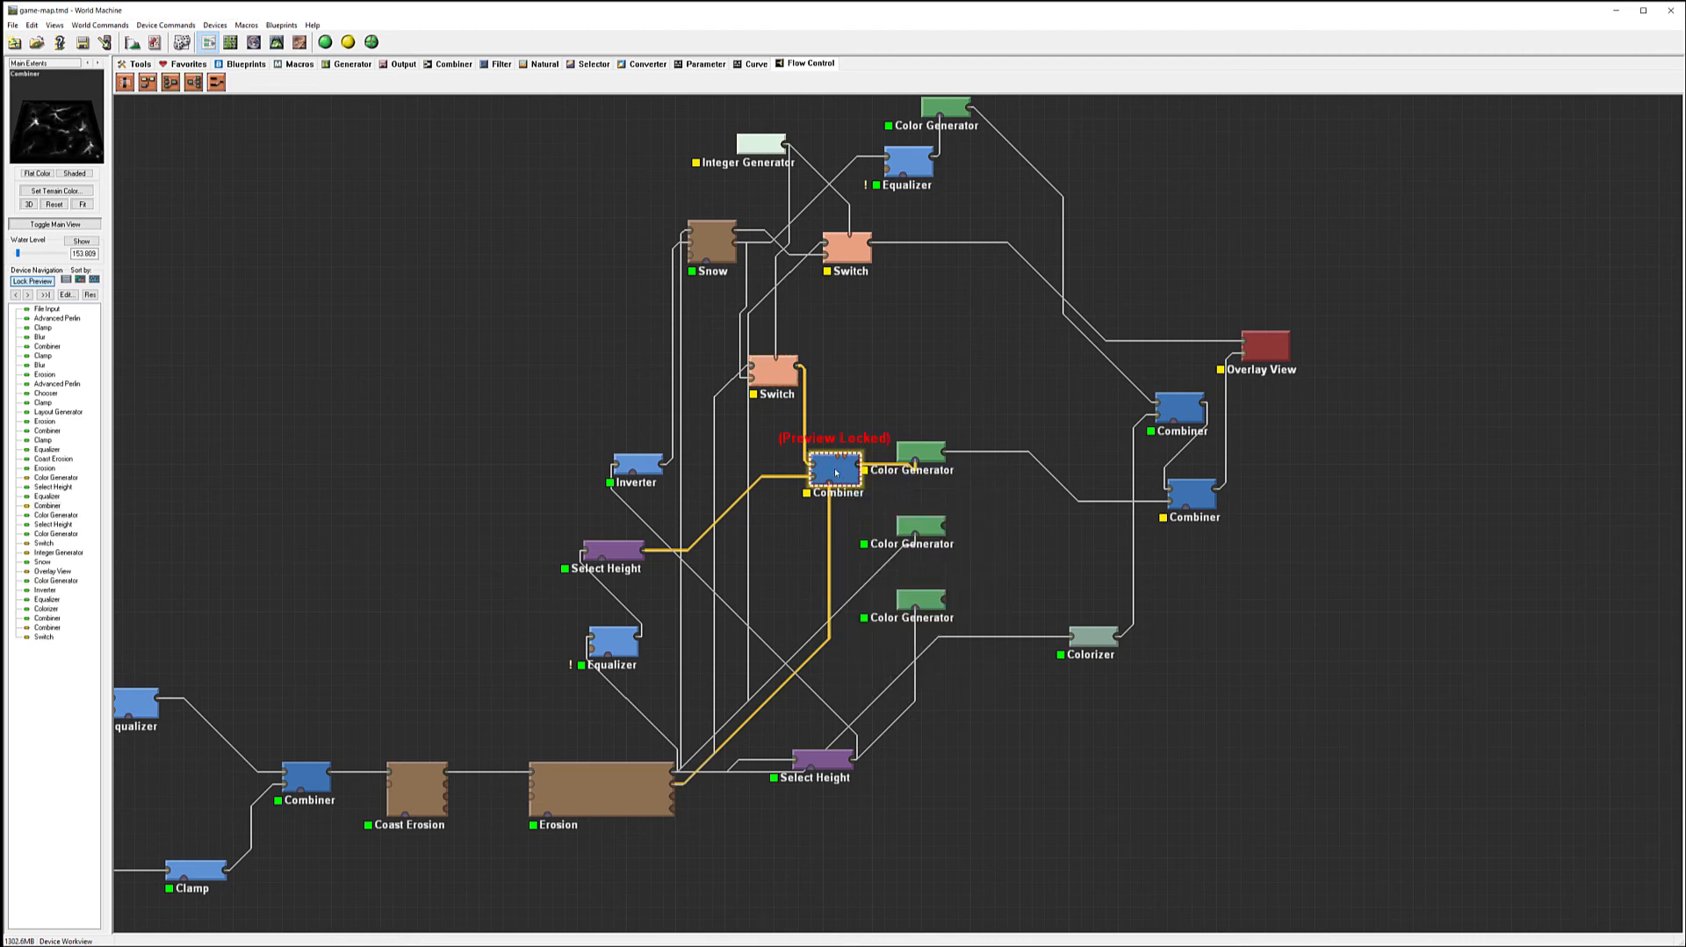
- Set the vegetation mask Combiner's Screen strength to about 0.64
double_click(836, 473)
mouse_move(926, 494)
mouse_down()
mouse_move(731, 490)
mouse_move(1125, 506)
mouse_move(795, 503)
mouse_move(939, 508)
mouse_up()
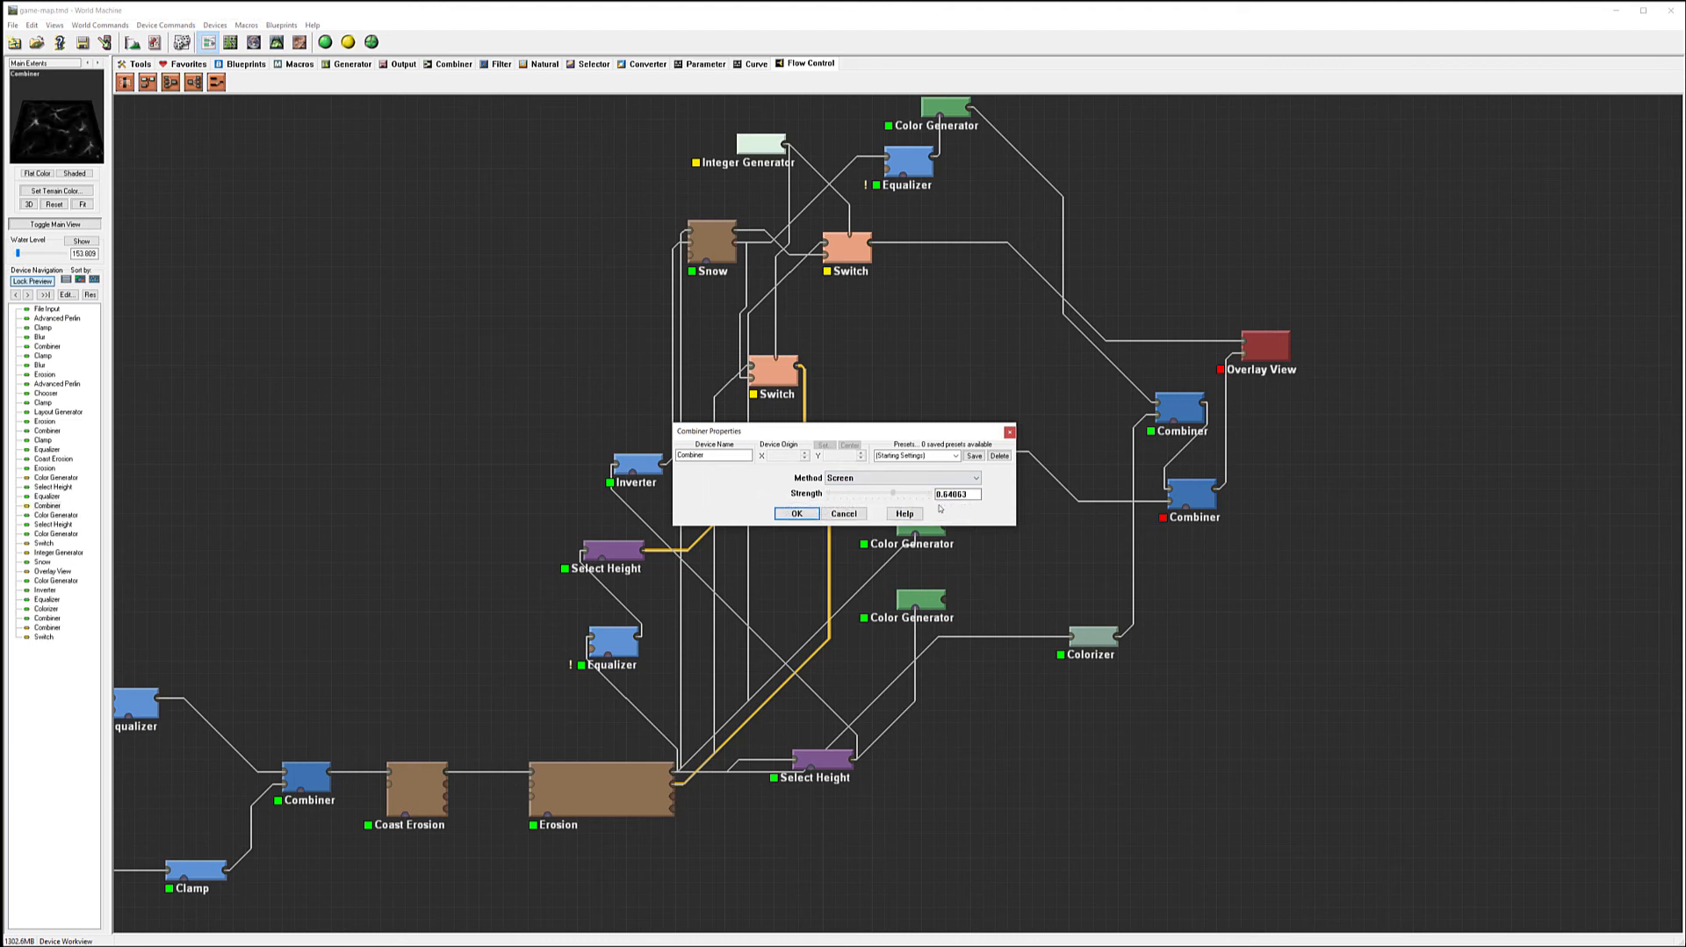
click(797, 513)
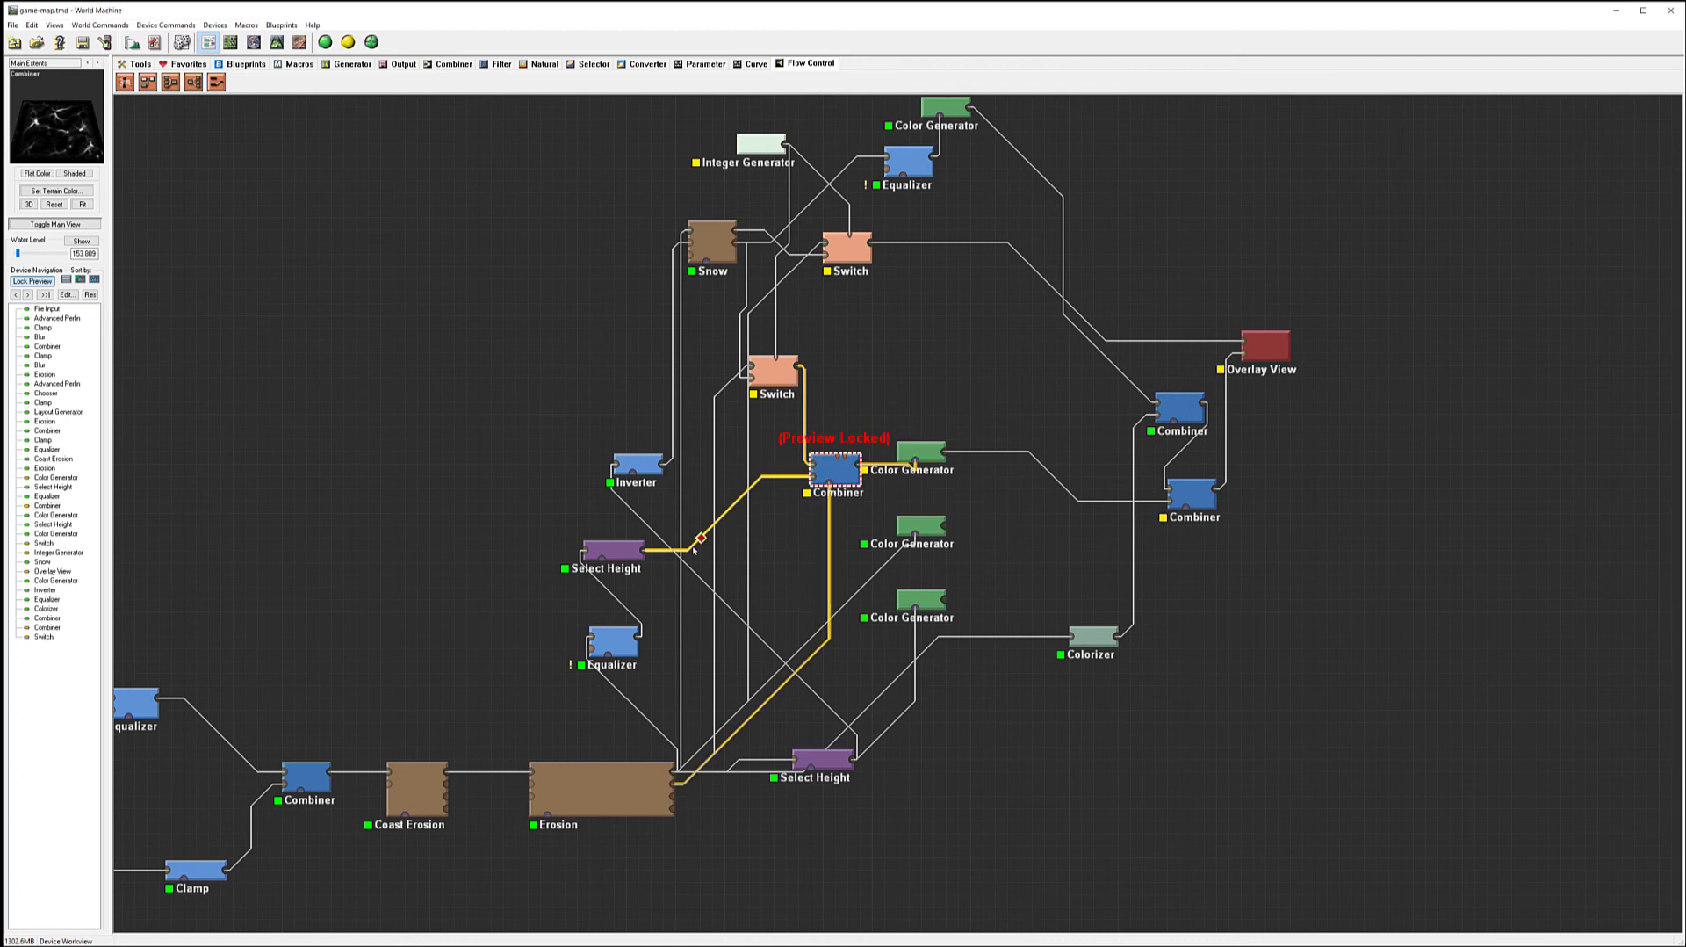
- Unlock the vegetation mask Combiner's preview and preview the Select Height that feeds it
click(635, 550)
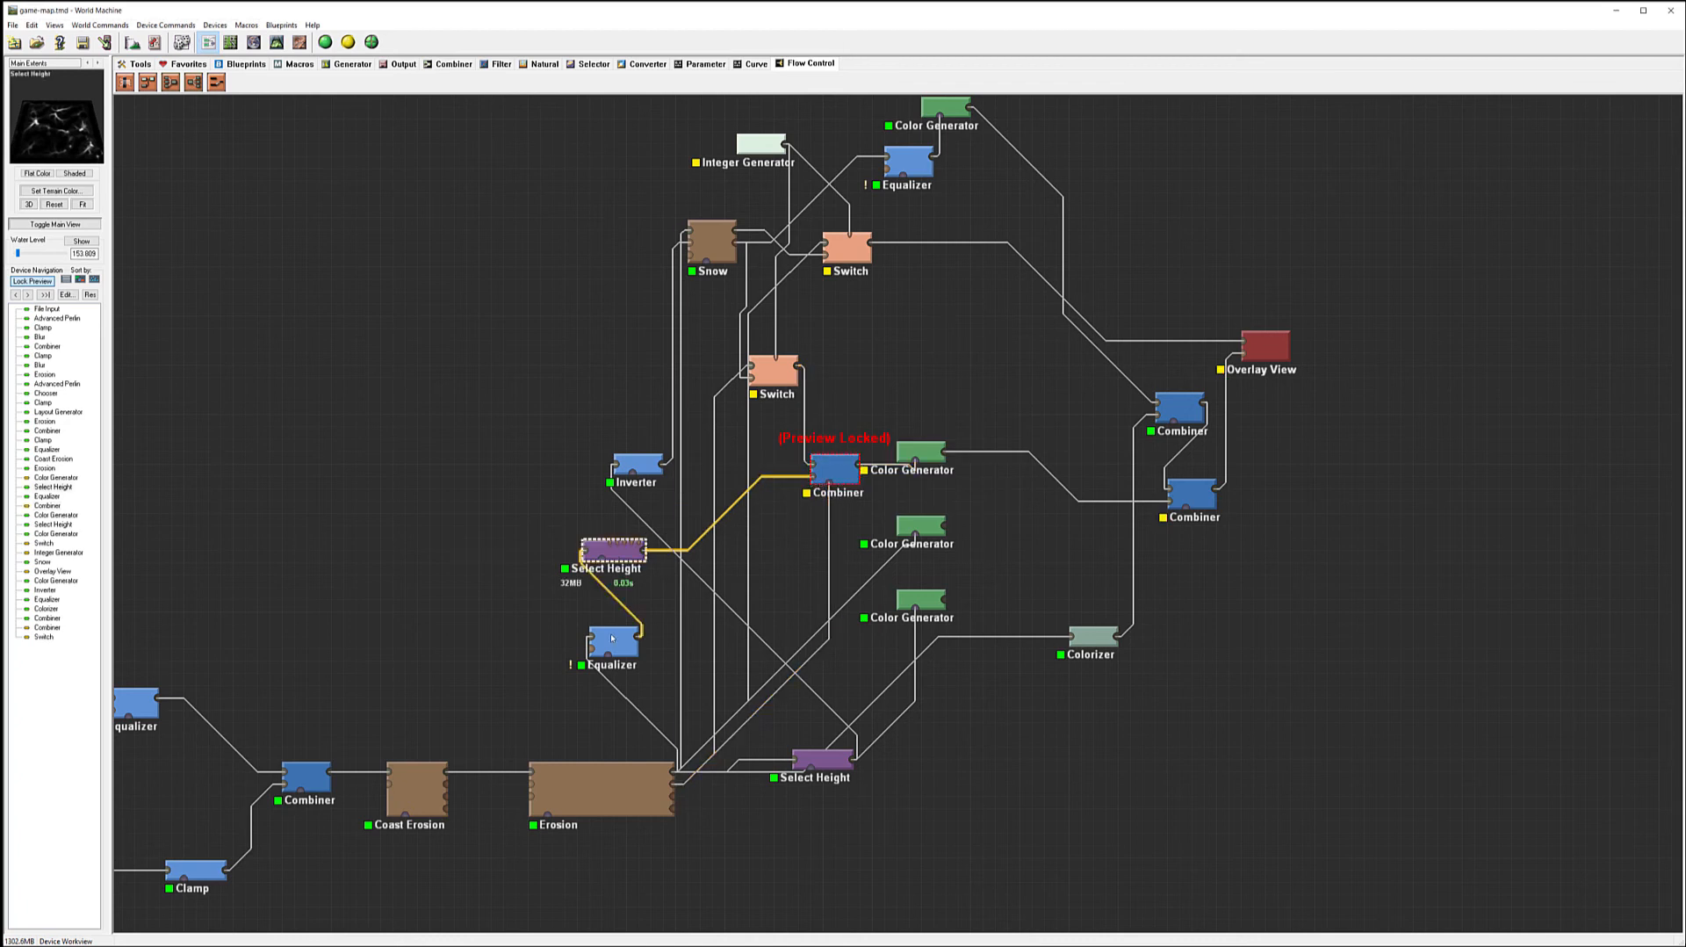
right_click(828, 475)
click(905, 491)
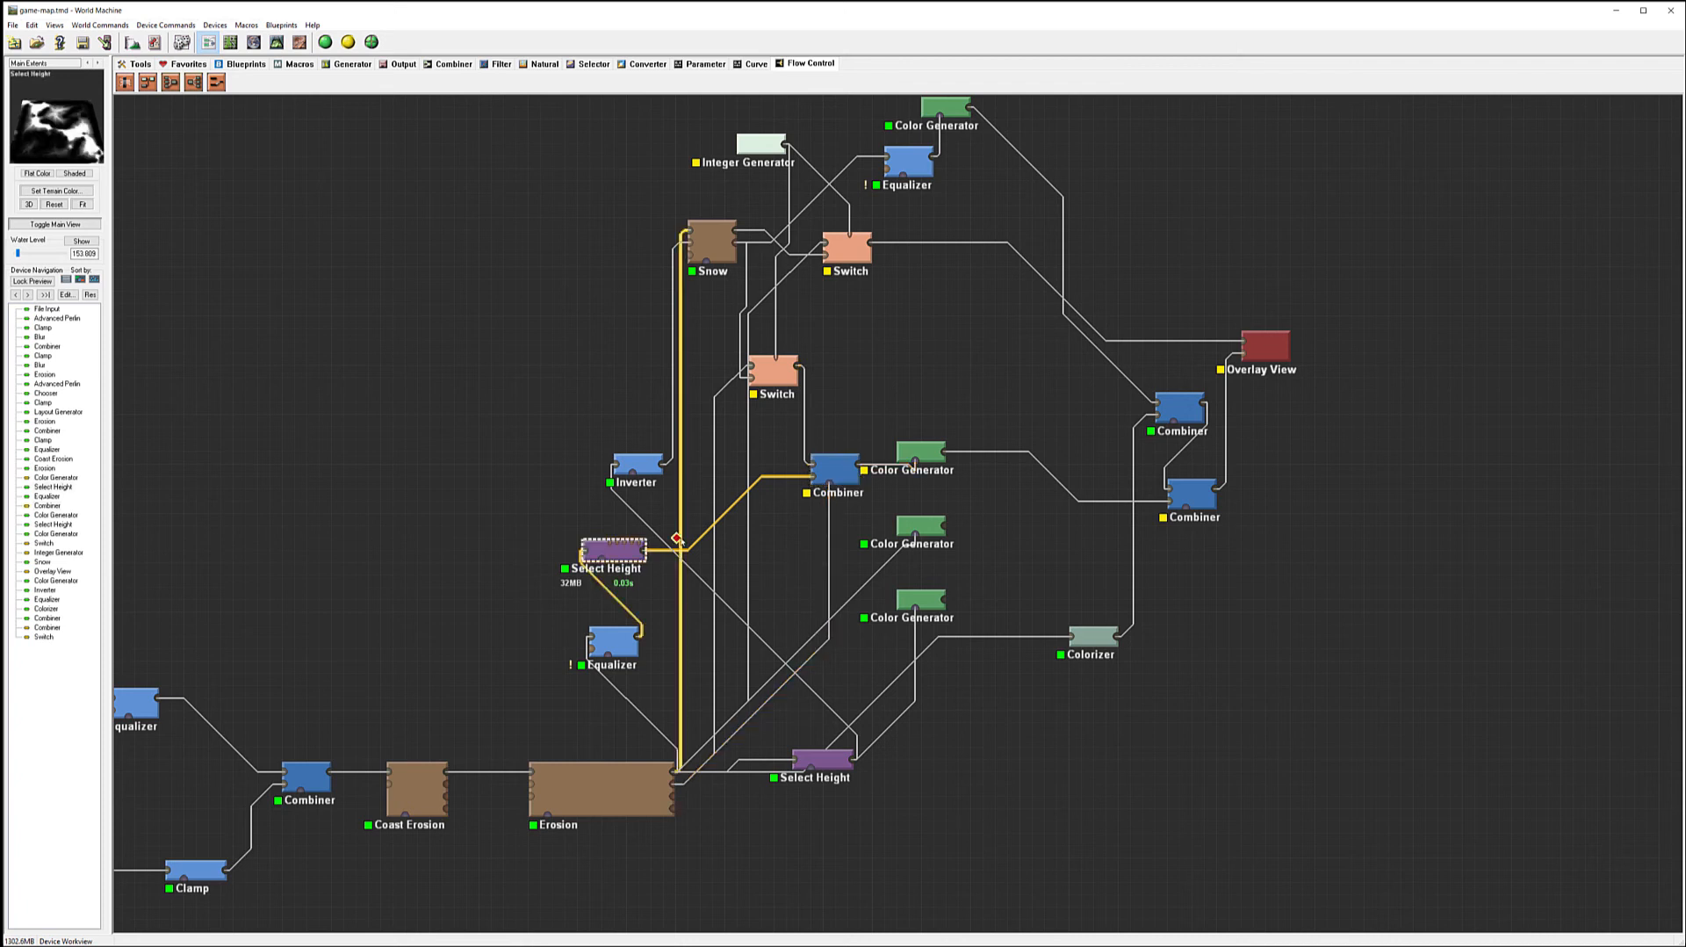
- Set the vegetation mask Combiner's method to Add
double_click(829, 475)
click(857, 477)
click(835, 505)
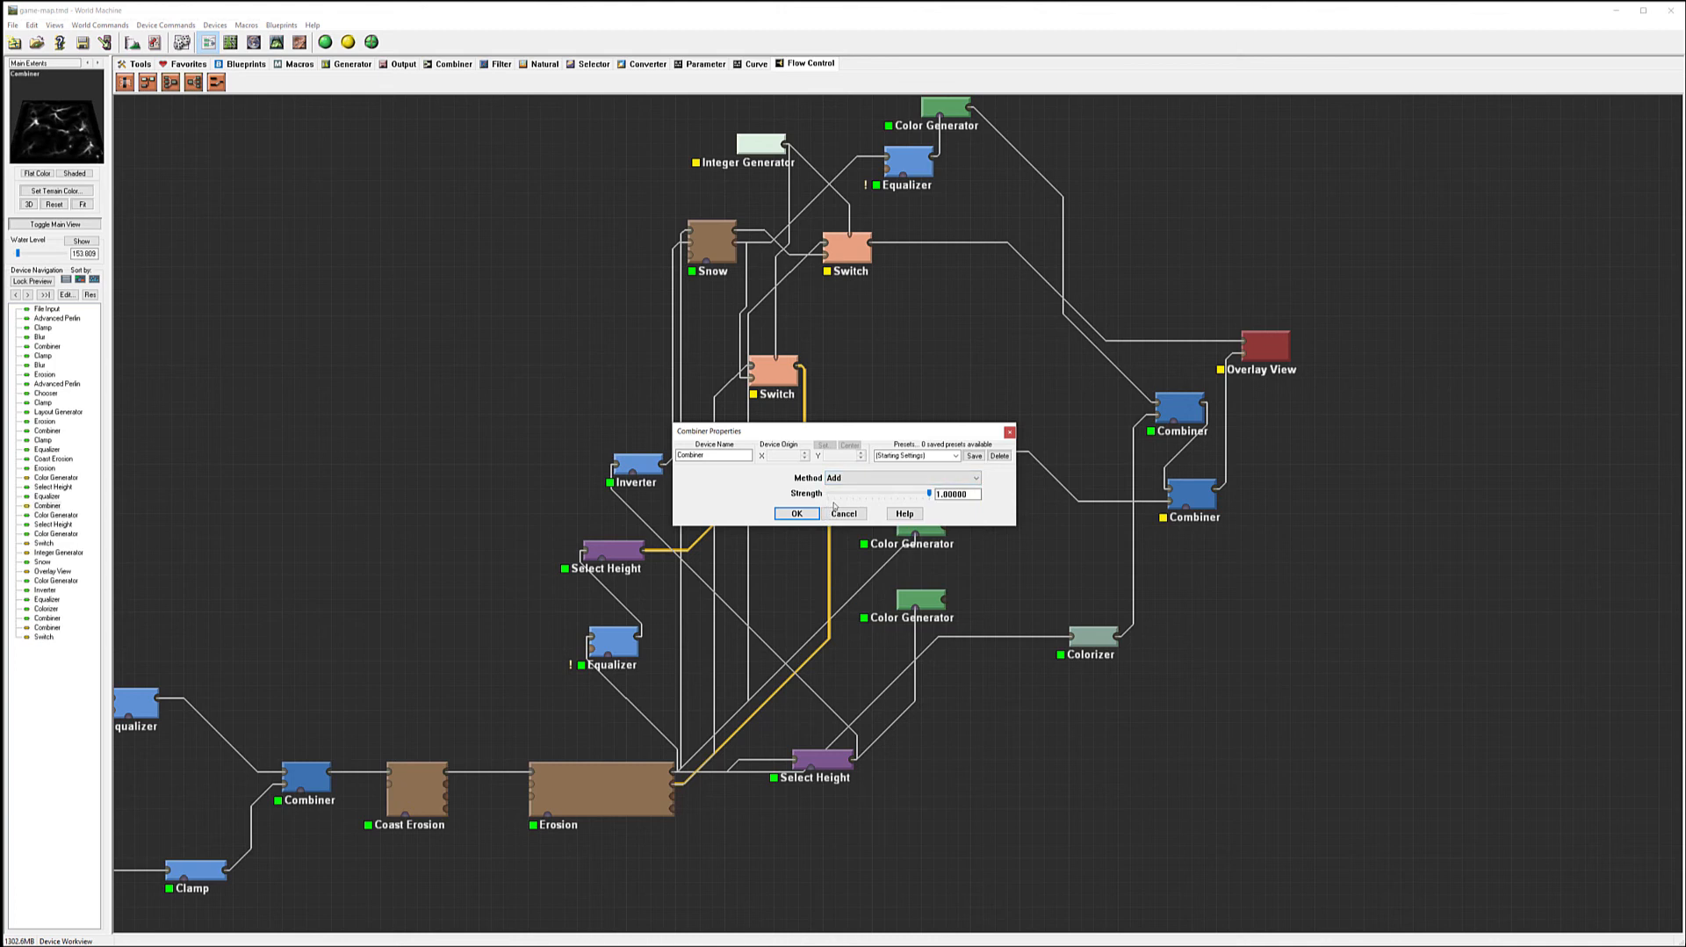
click(796, 513)
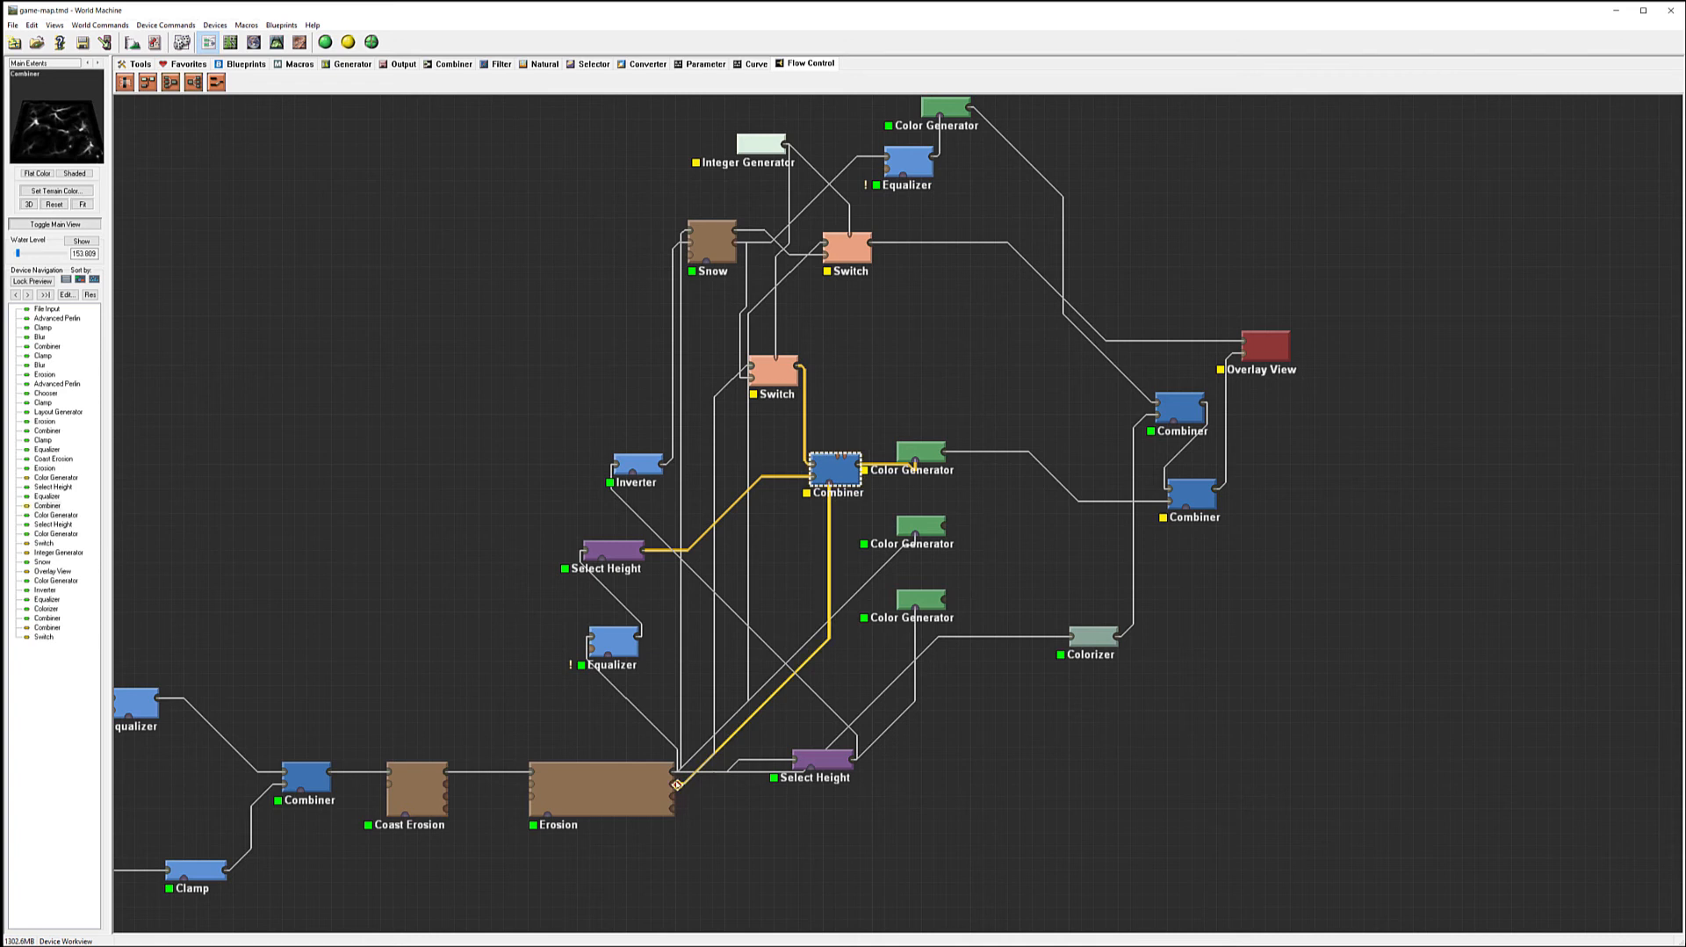
- Disconnect the Erosion output from the vegetation mask Combiner's mask input and set the Combiner's method to Screen
mouse_move(829, 485)
mouse_down()
mouse_move(827, 529)
mouse_move(832, 460)
mouse_up()
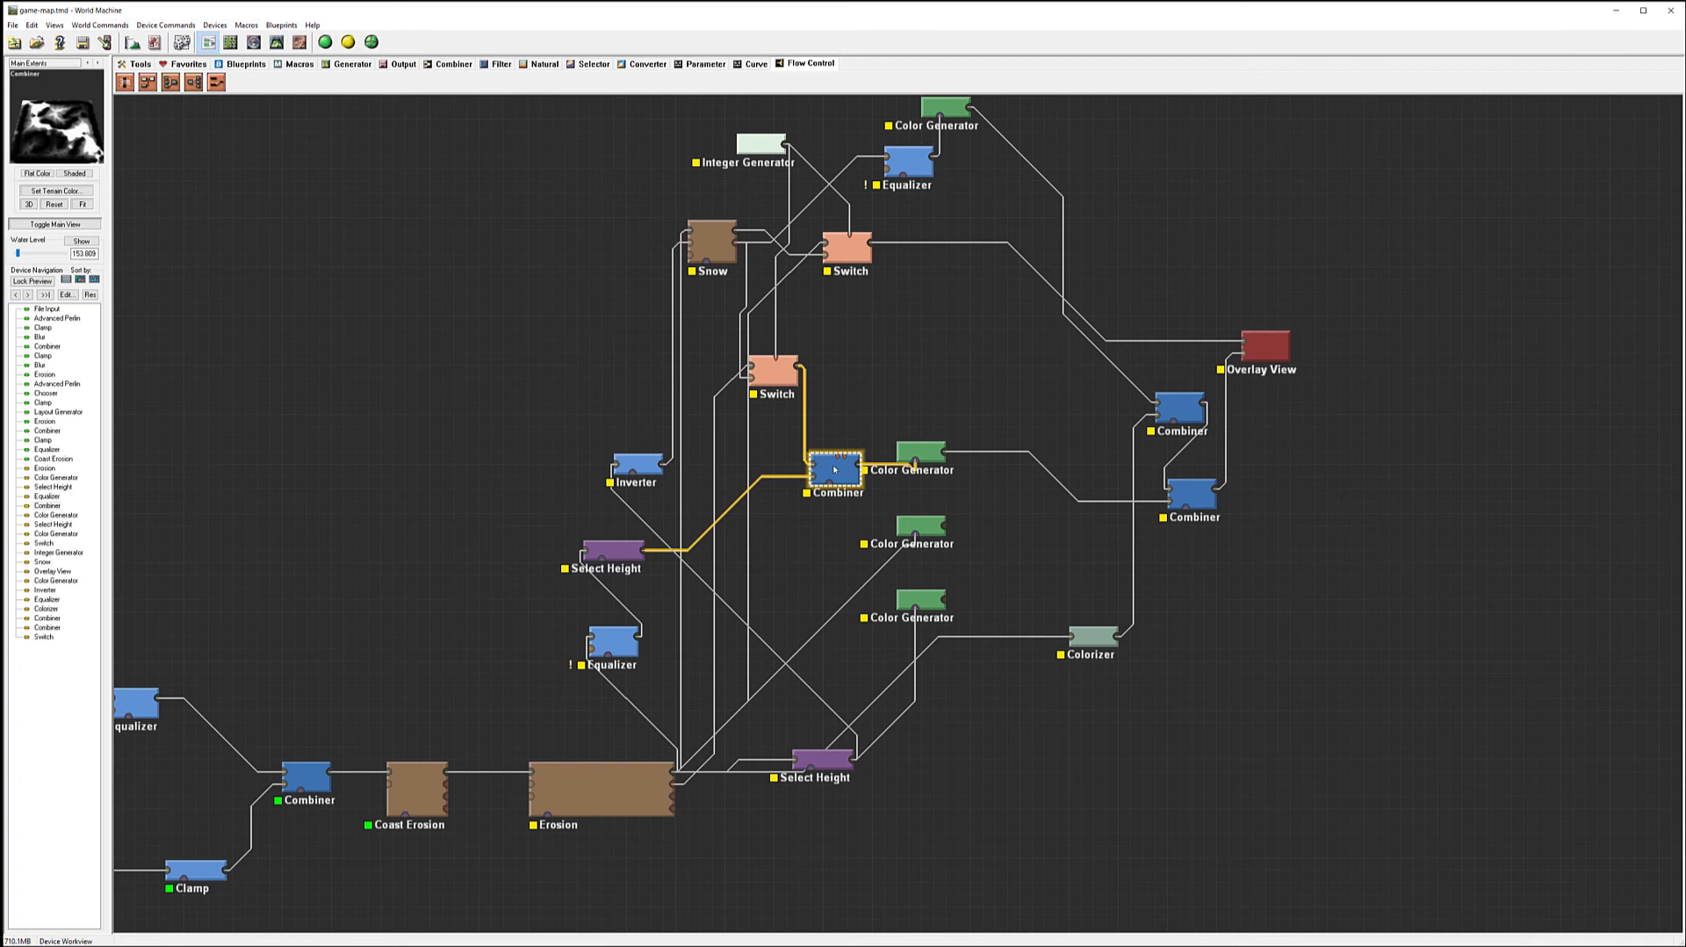
double_click(834, 469)
click(857, 477)
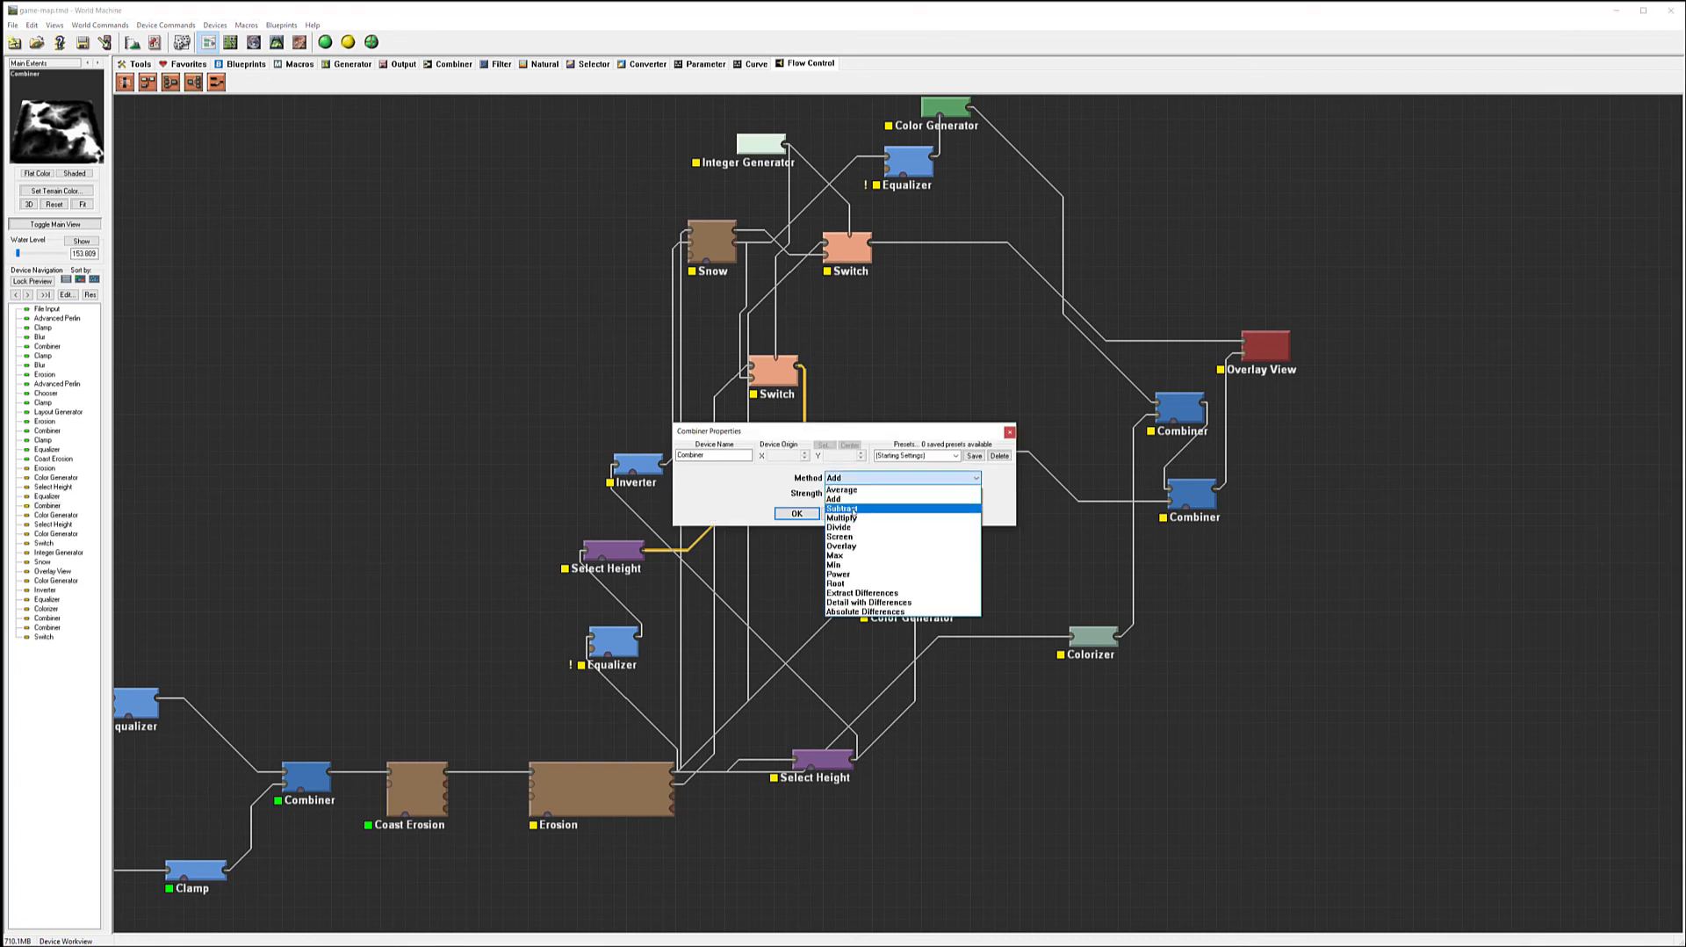
click(841, 536)
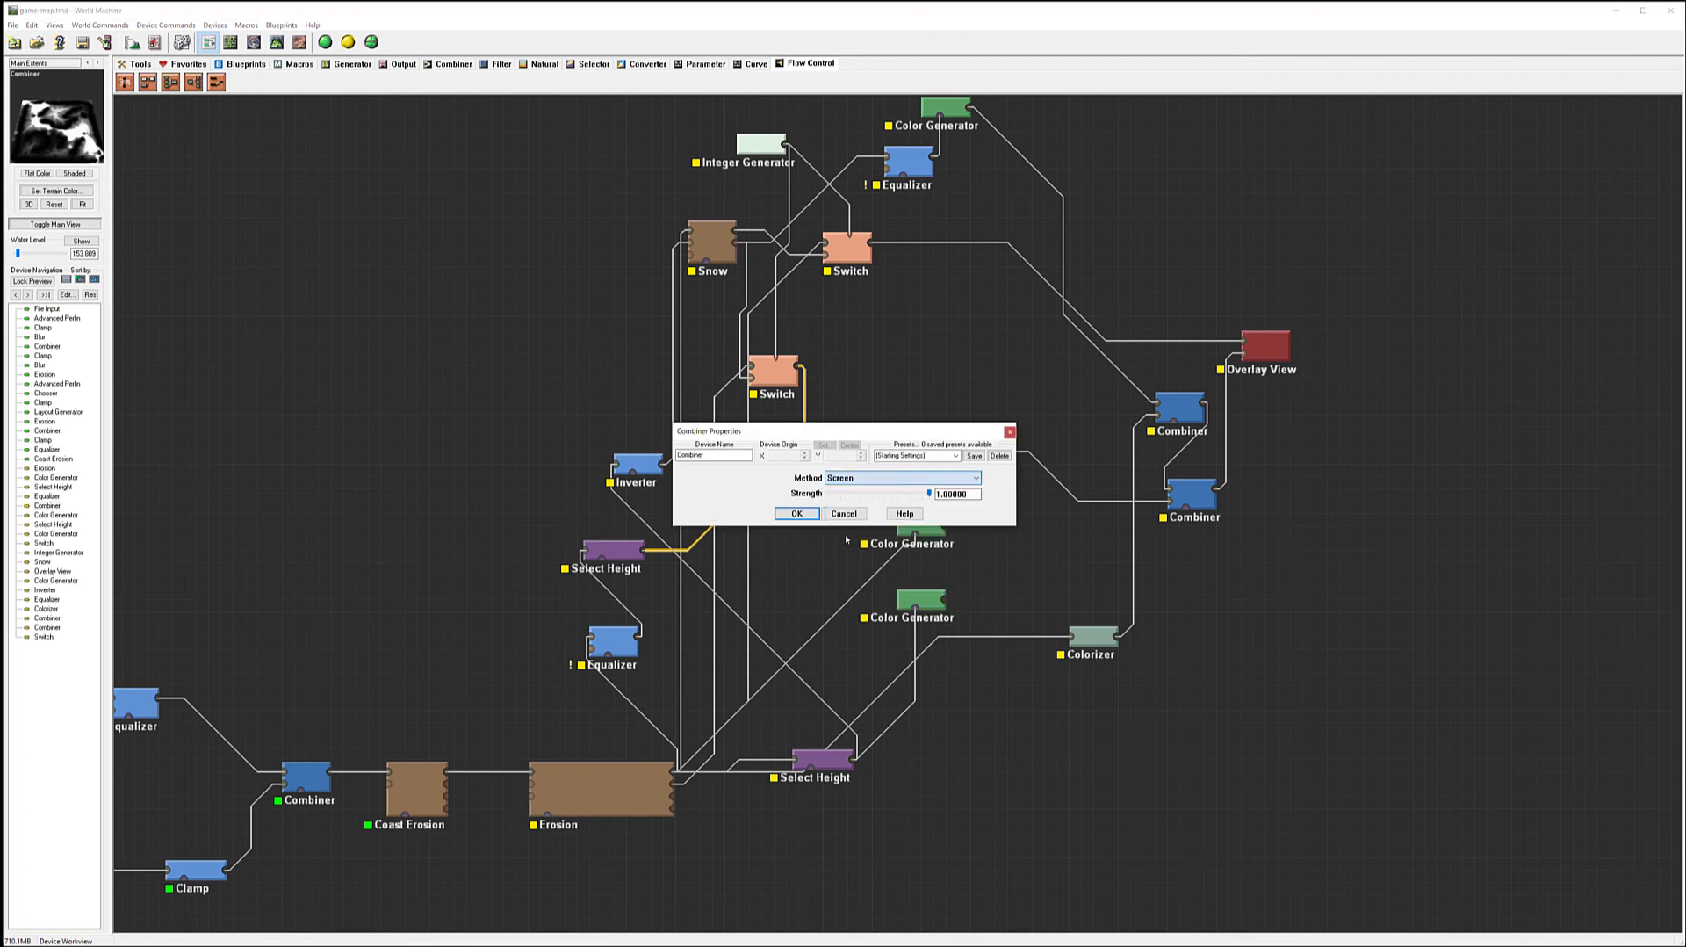
click(797, 513)
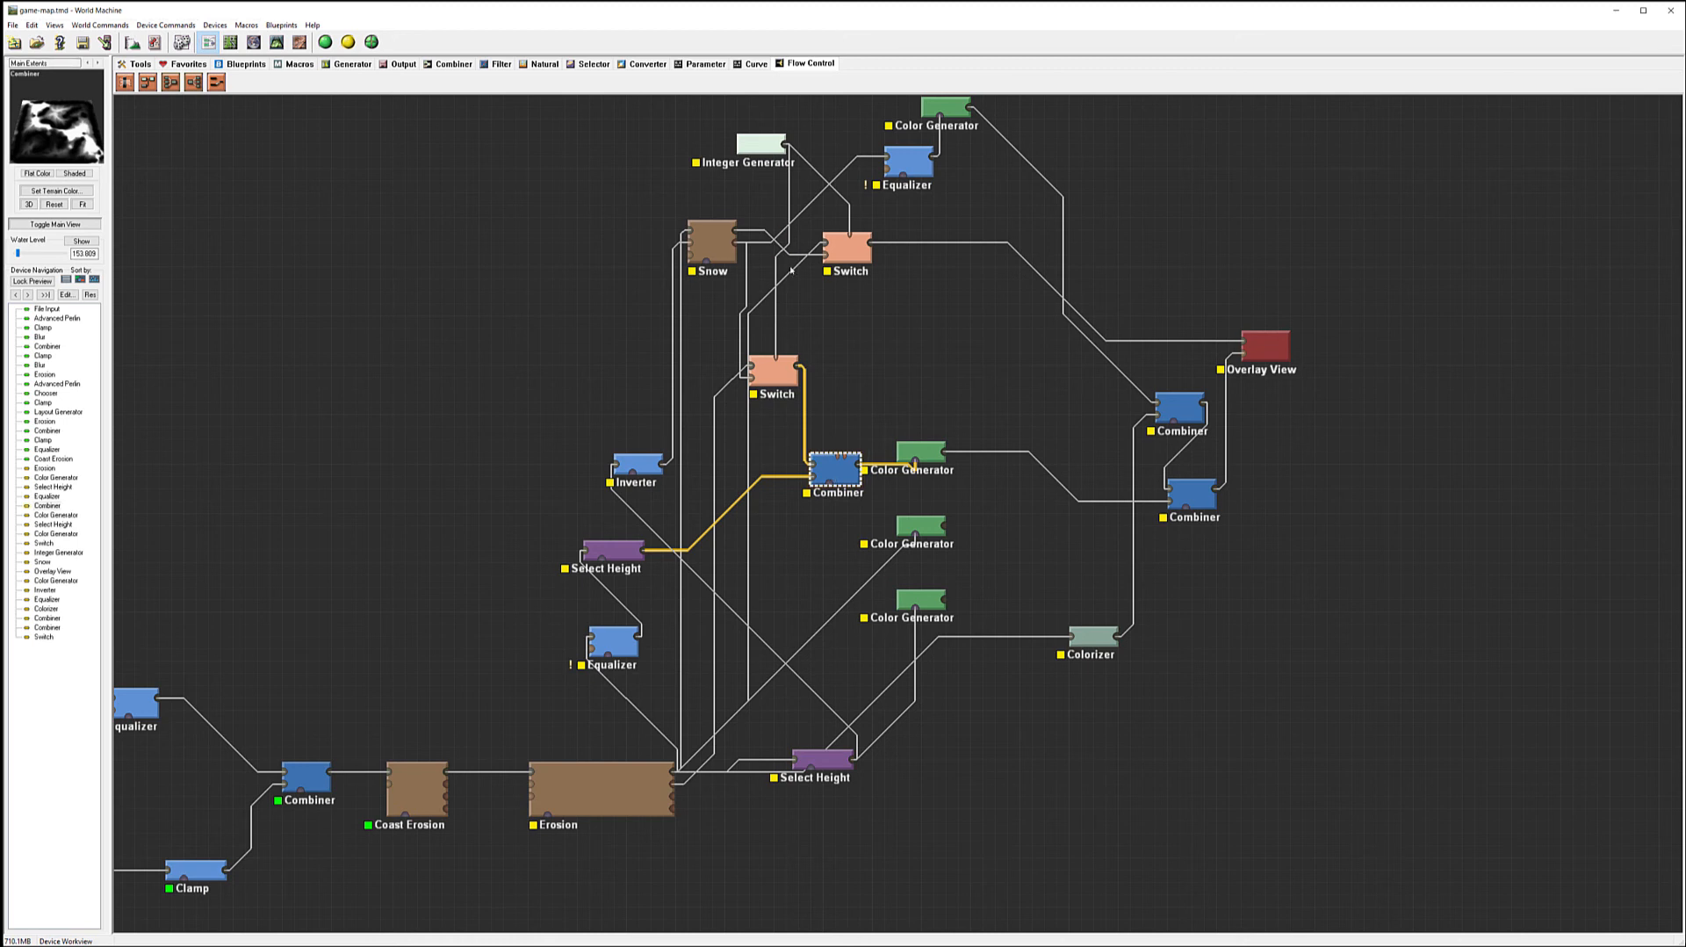
- Lock the preview on the vegetation mask Combiner and set the Integer Generator's value to 0
right_click(836, 466)
click(879, 487)
double_click(762, 145)
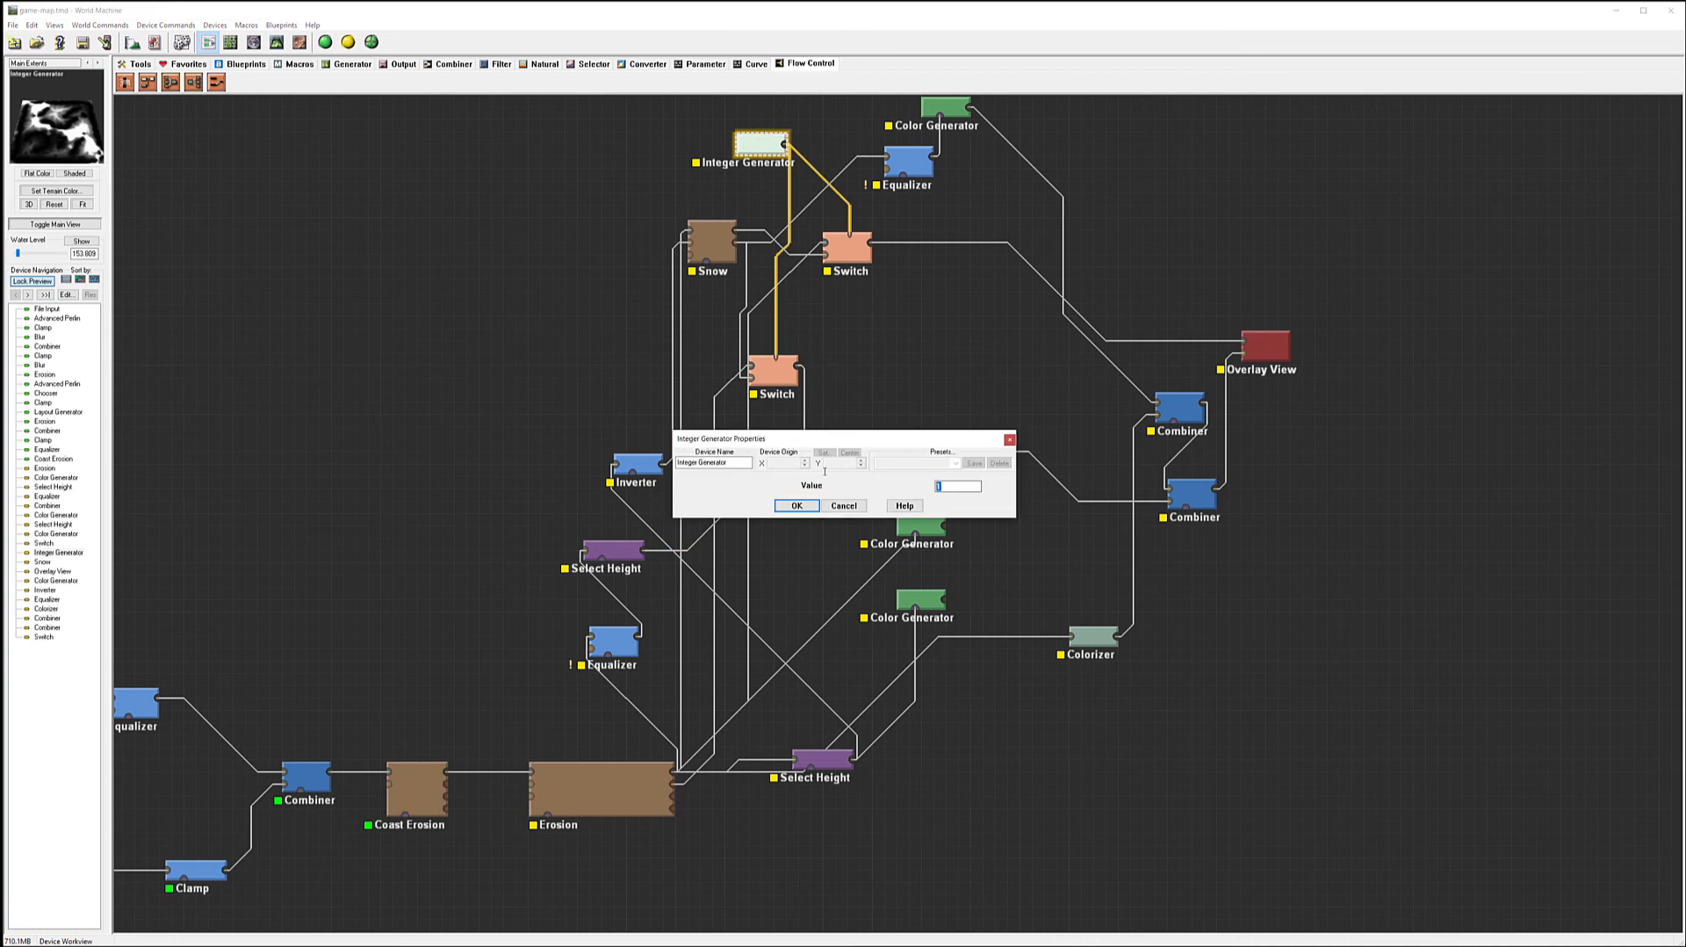
click(796, 506)
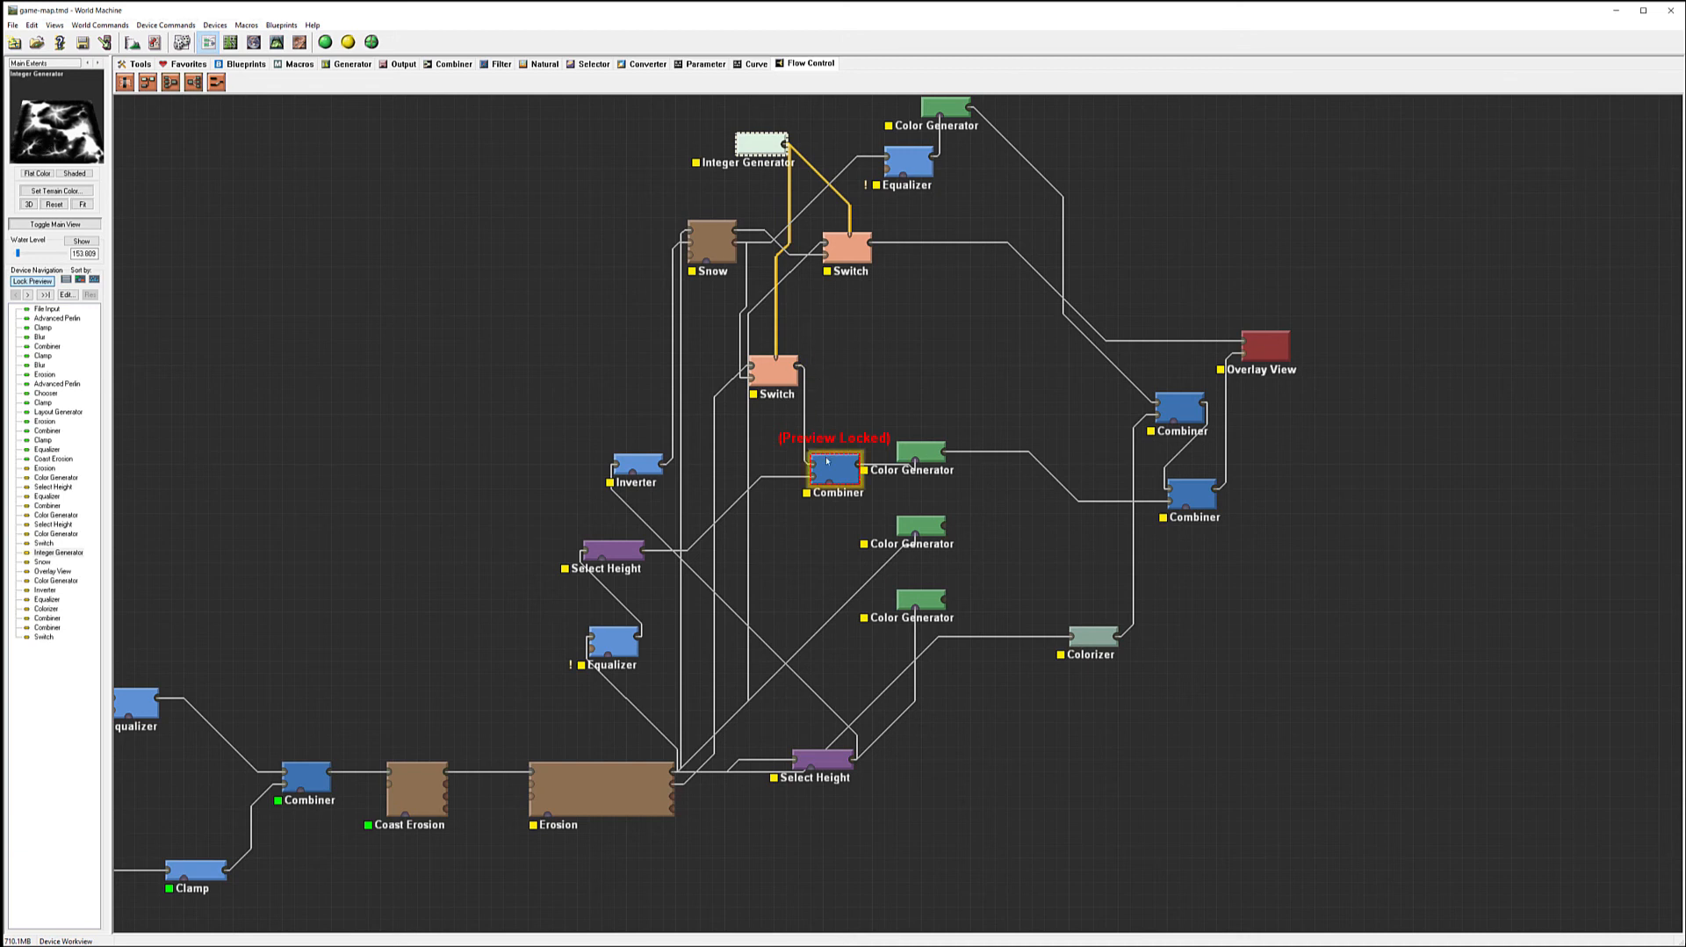
- Set the Integer Generator's value to 1 and unlock the preview on the vegetation mask Combiner
double_click(762, 145)
double_click(945, 482)
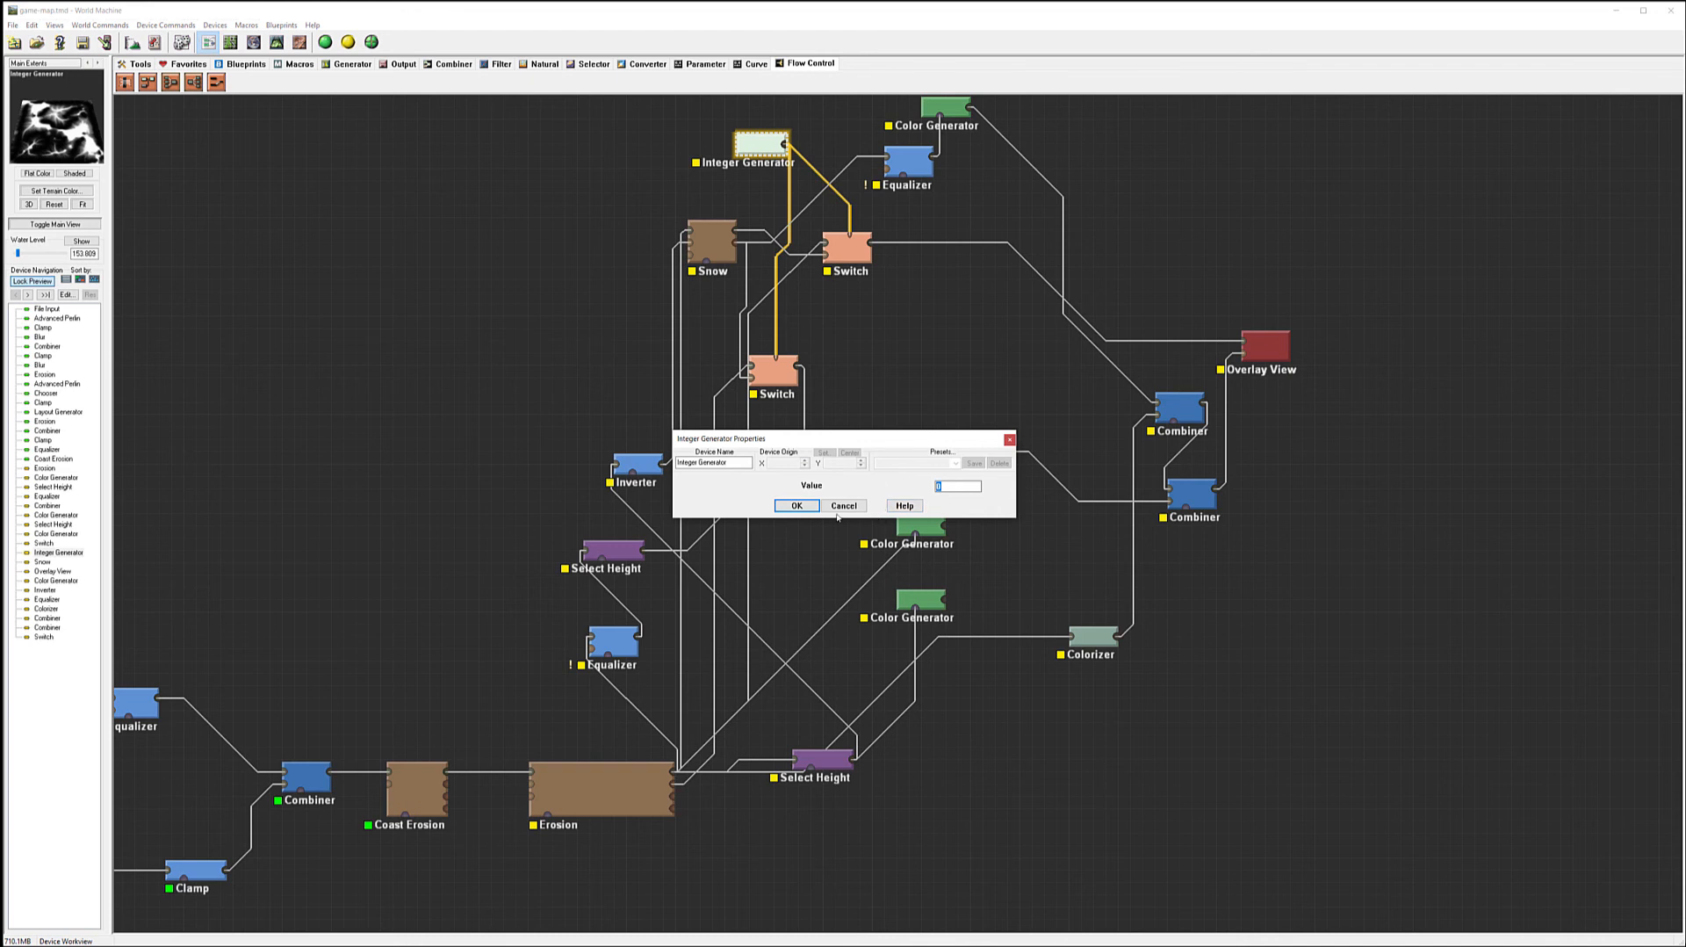
click(793, 505)
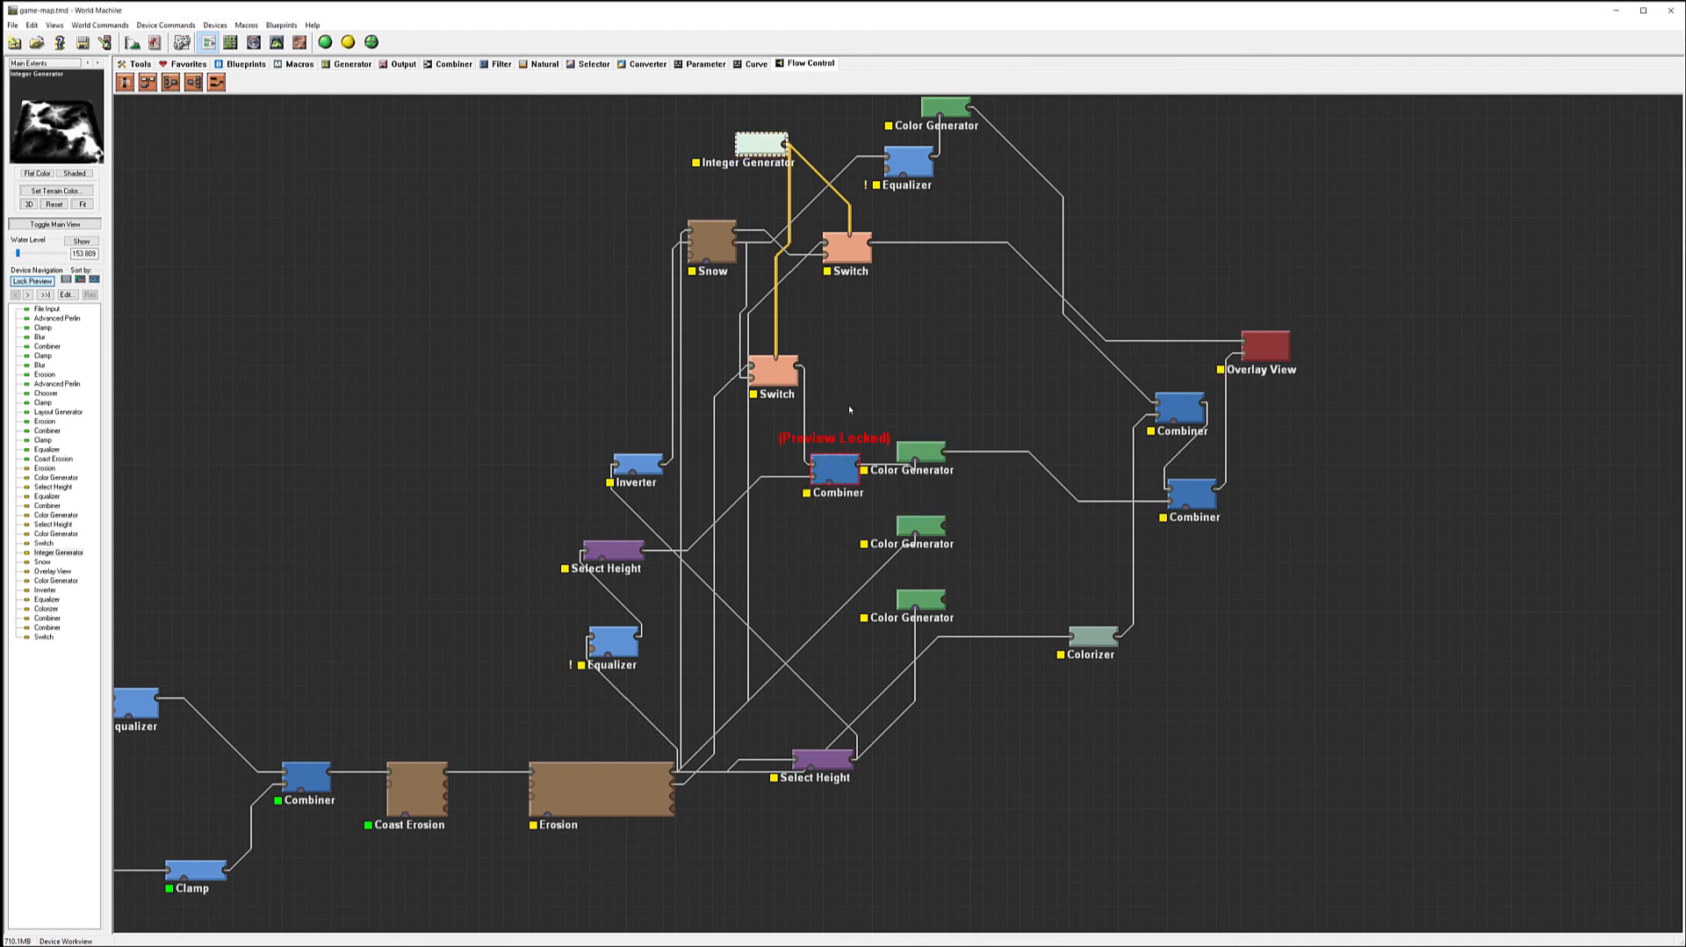
right_click(835, 461)
click(896, 478)
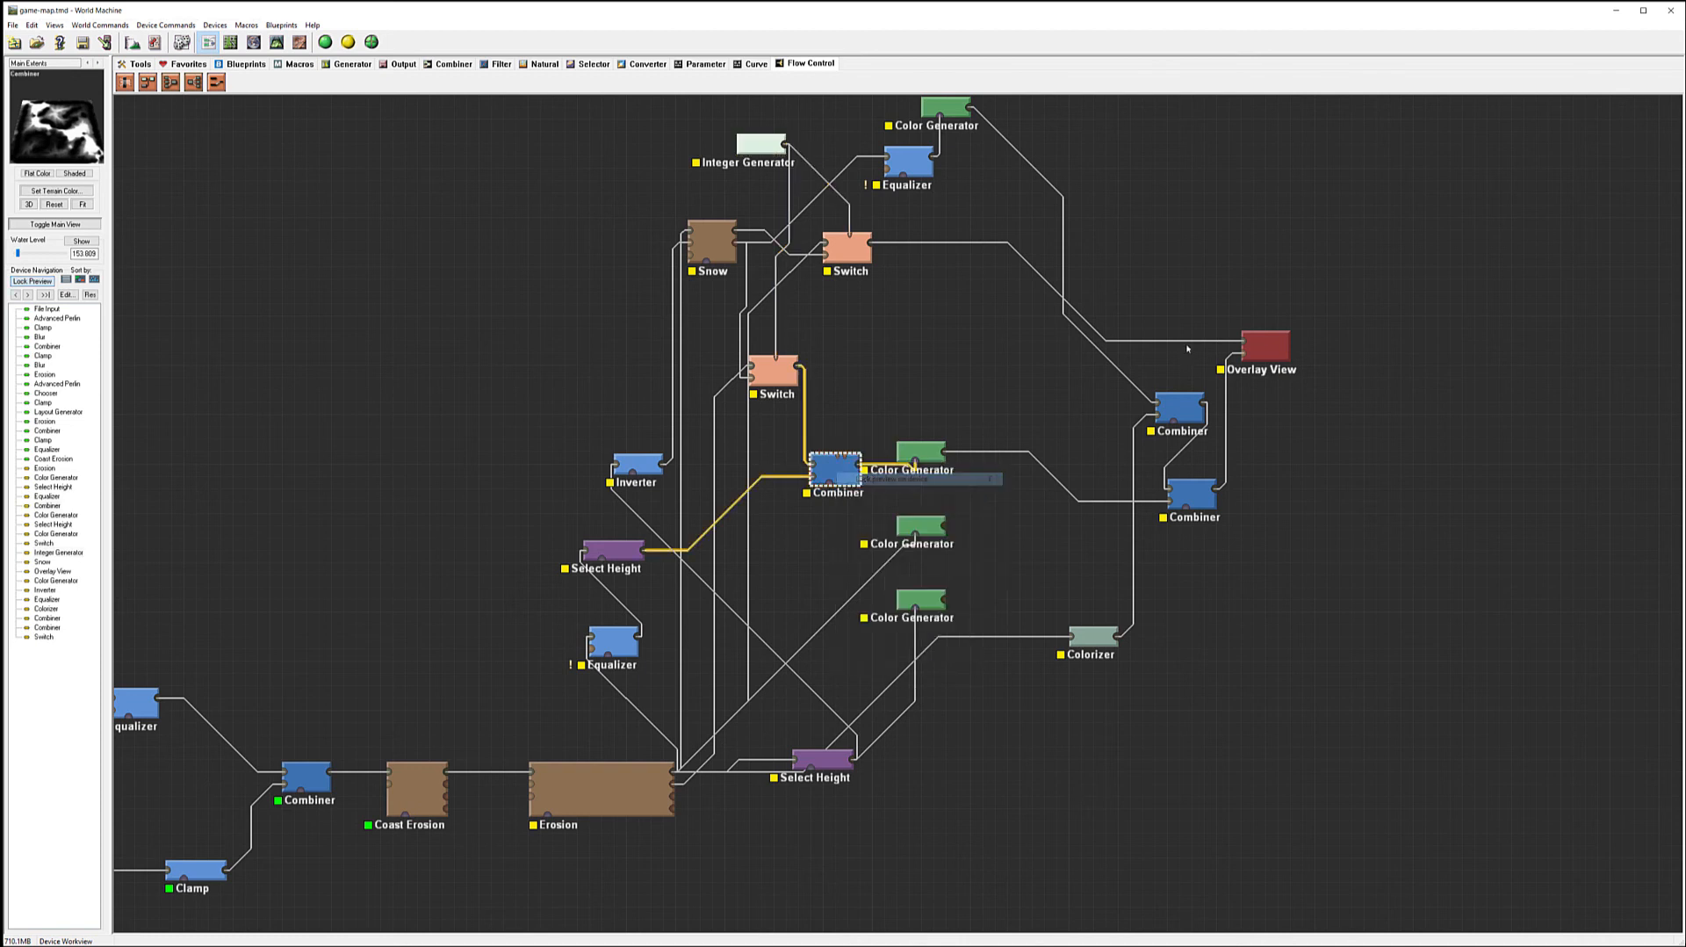
- Preview the Overlay View and run a normal build of the world
click(1273, 344)
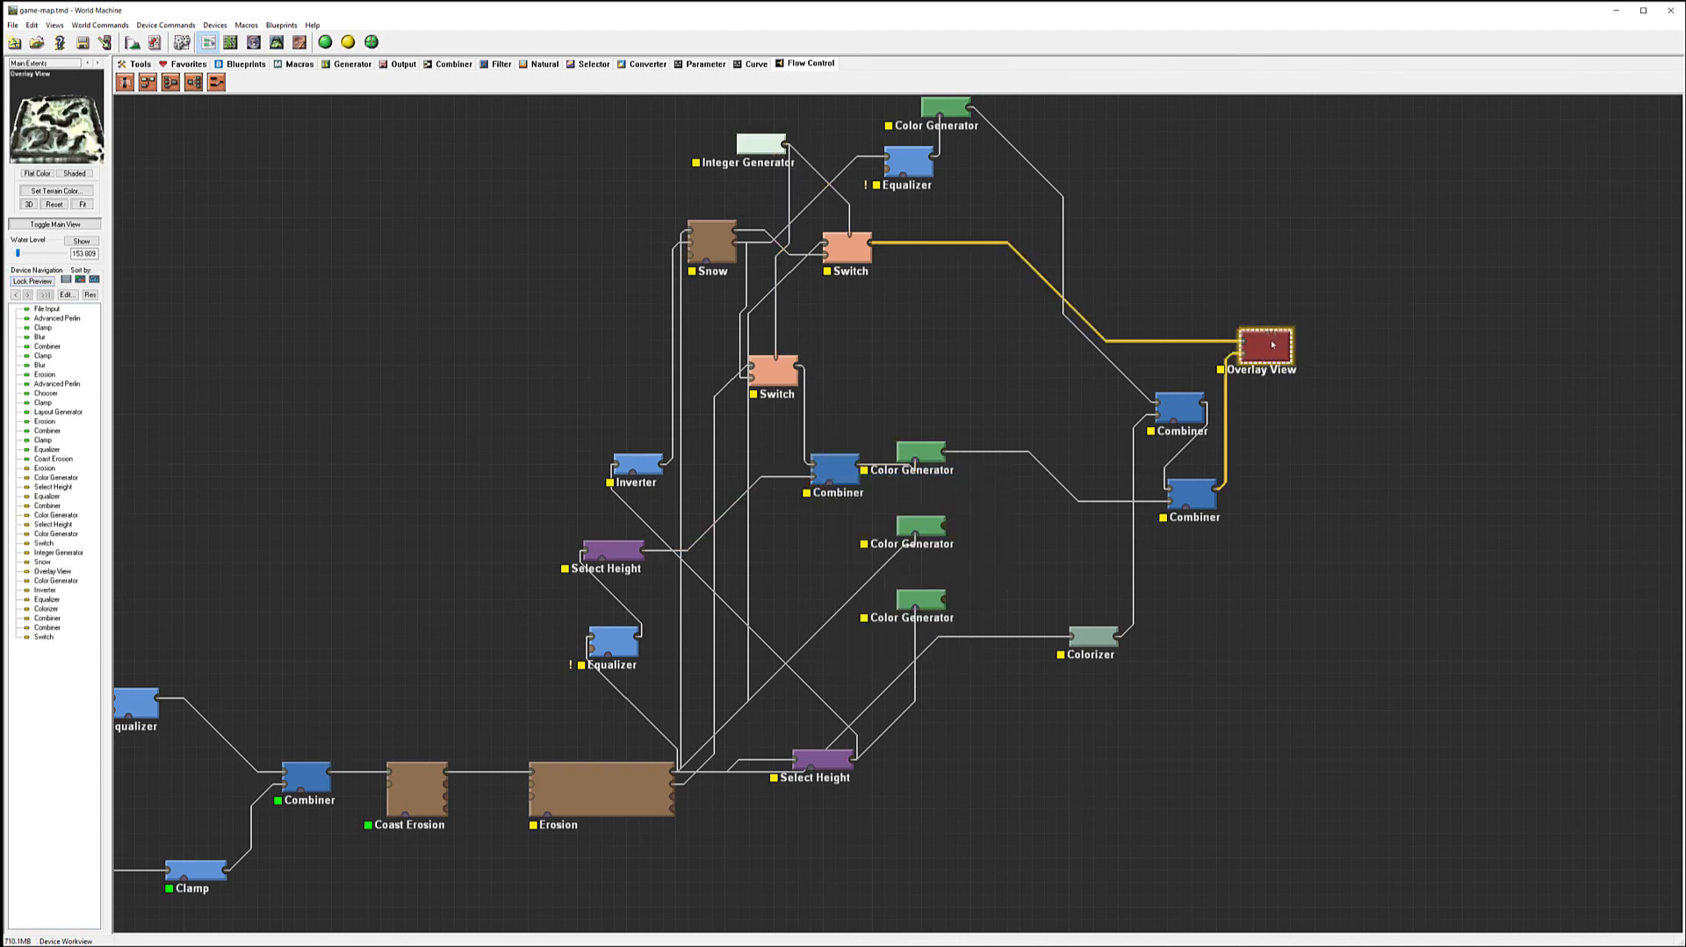
click(348, 42)
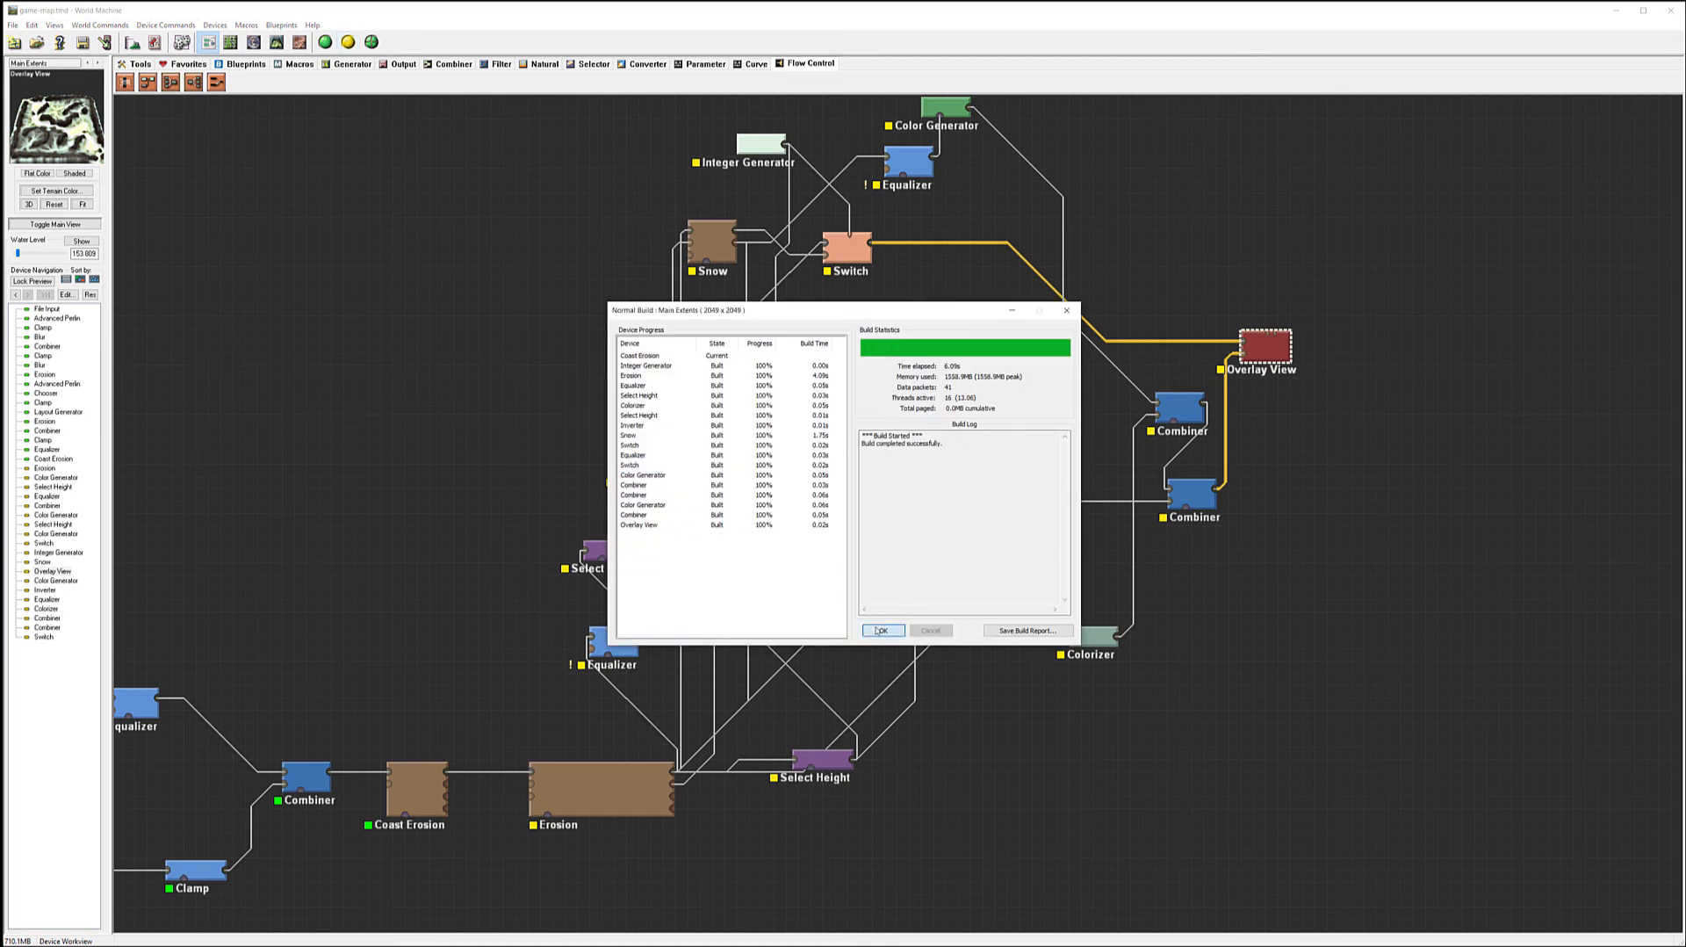
click(877, 630)
- Examine the built Overlay View terrain in 3D from several angles, and look at the Color Generator output
click(277, 42)
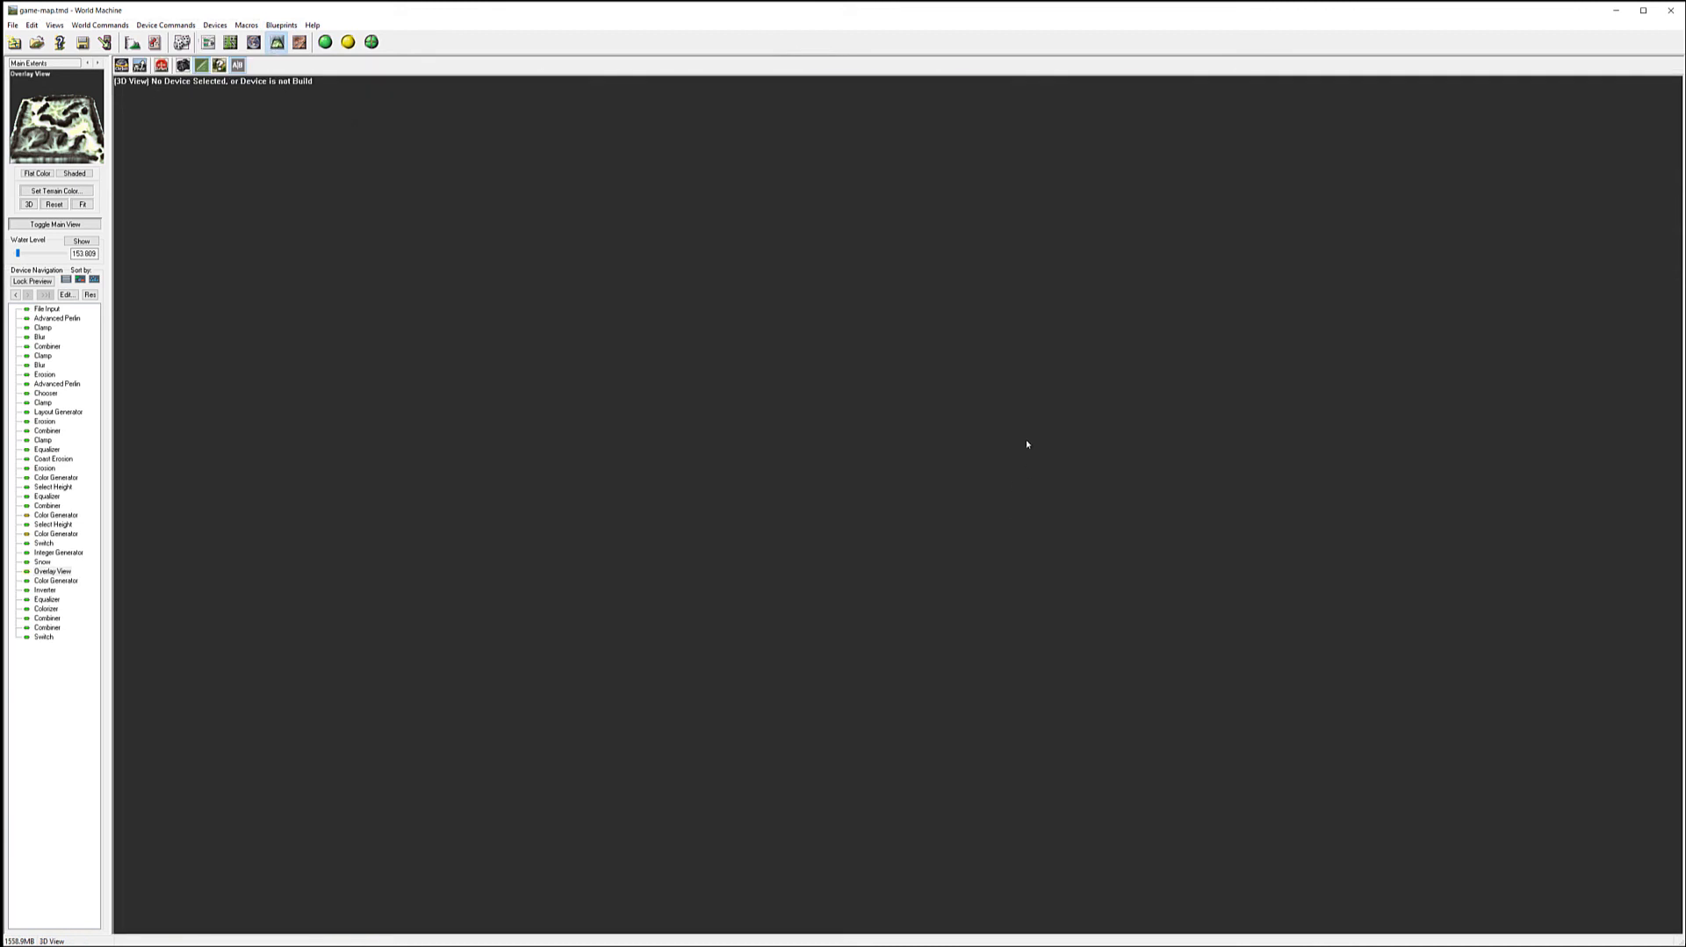
drag(1015, 460, 1136, 345)
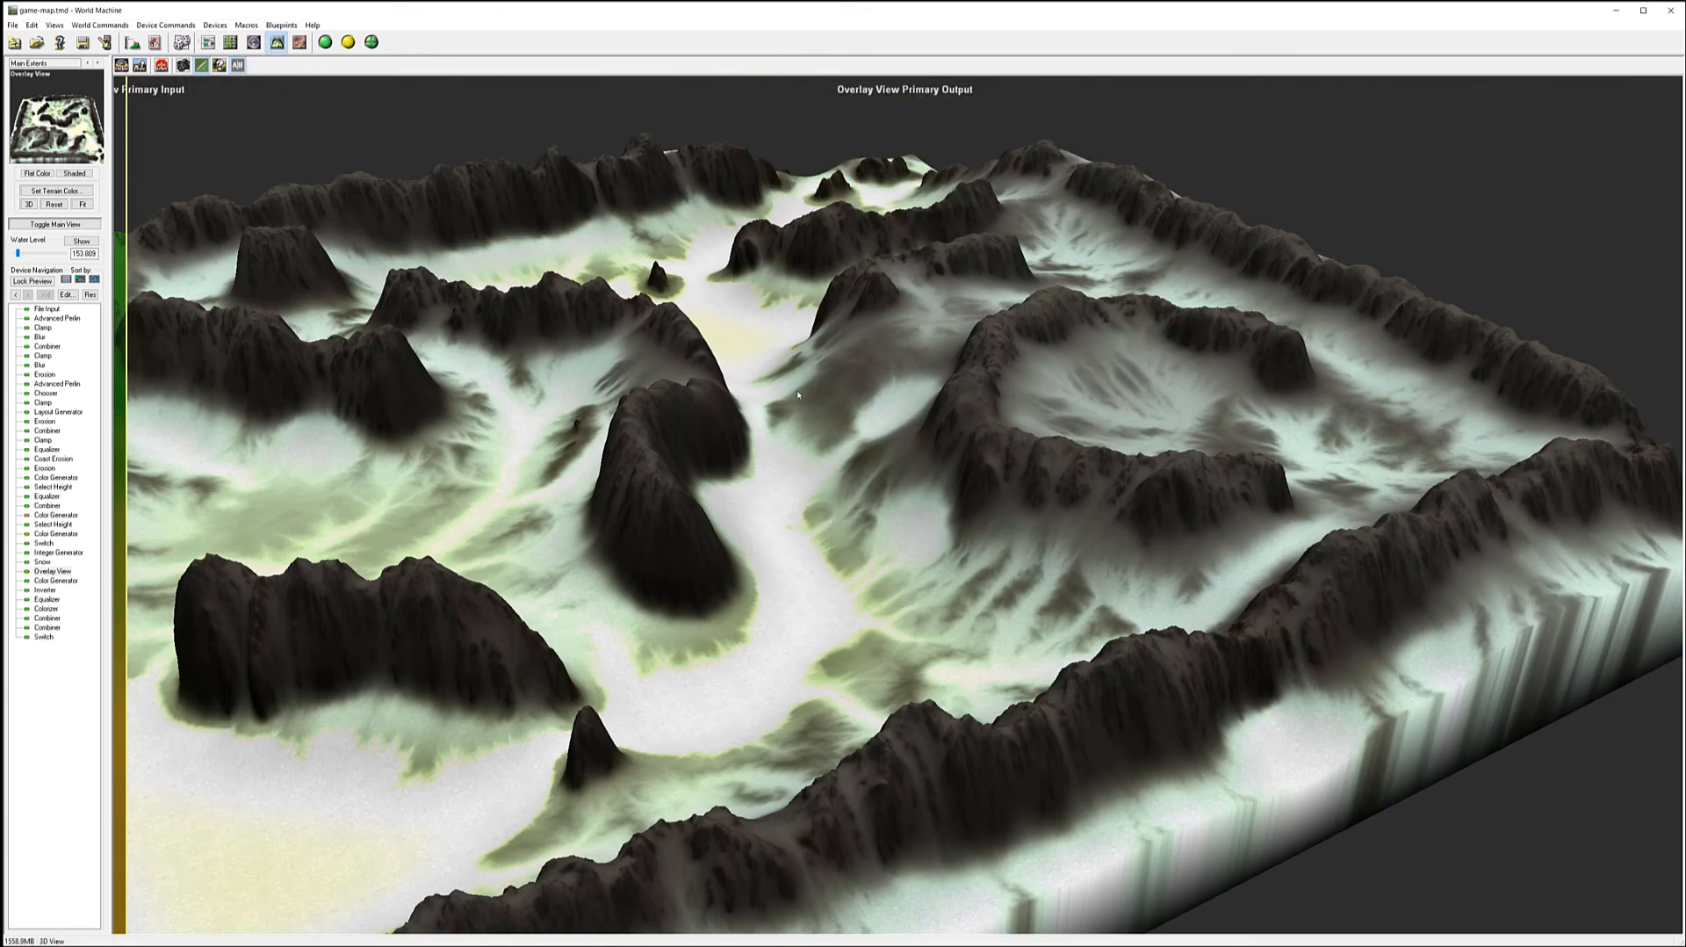
drag(757, 405, 882, 391)
drag(429, 522, 602, 448)
drag(703, 463, 852, 448)
drag(596, 360, 793, 386)
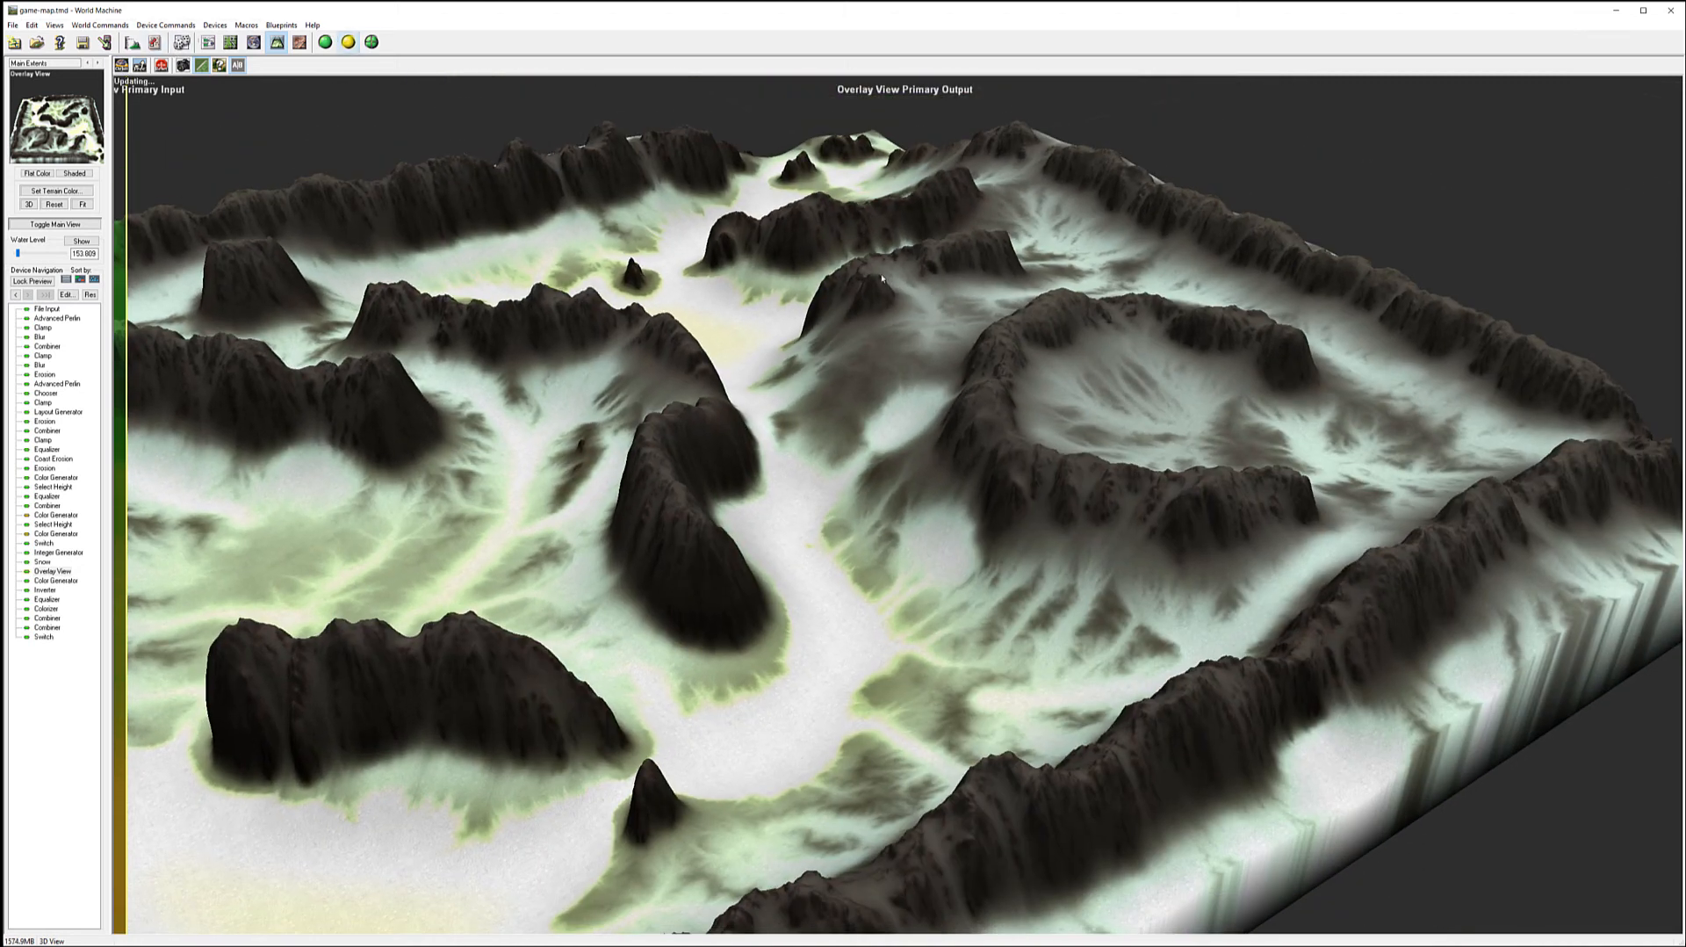
drag(950, 365, 804, 327)
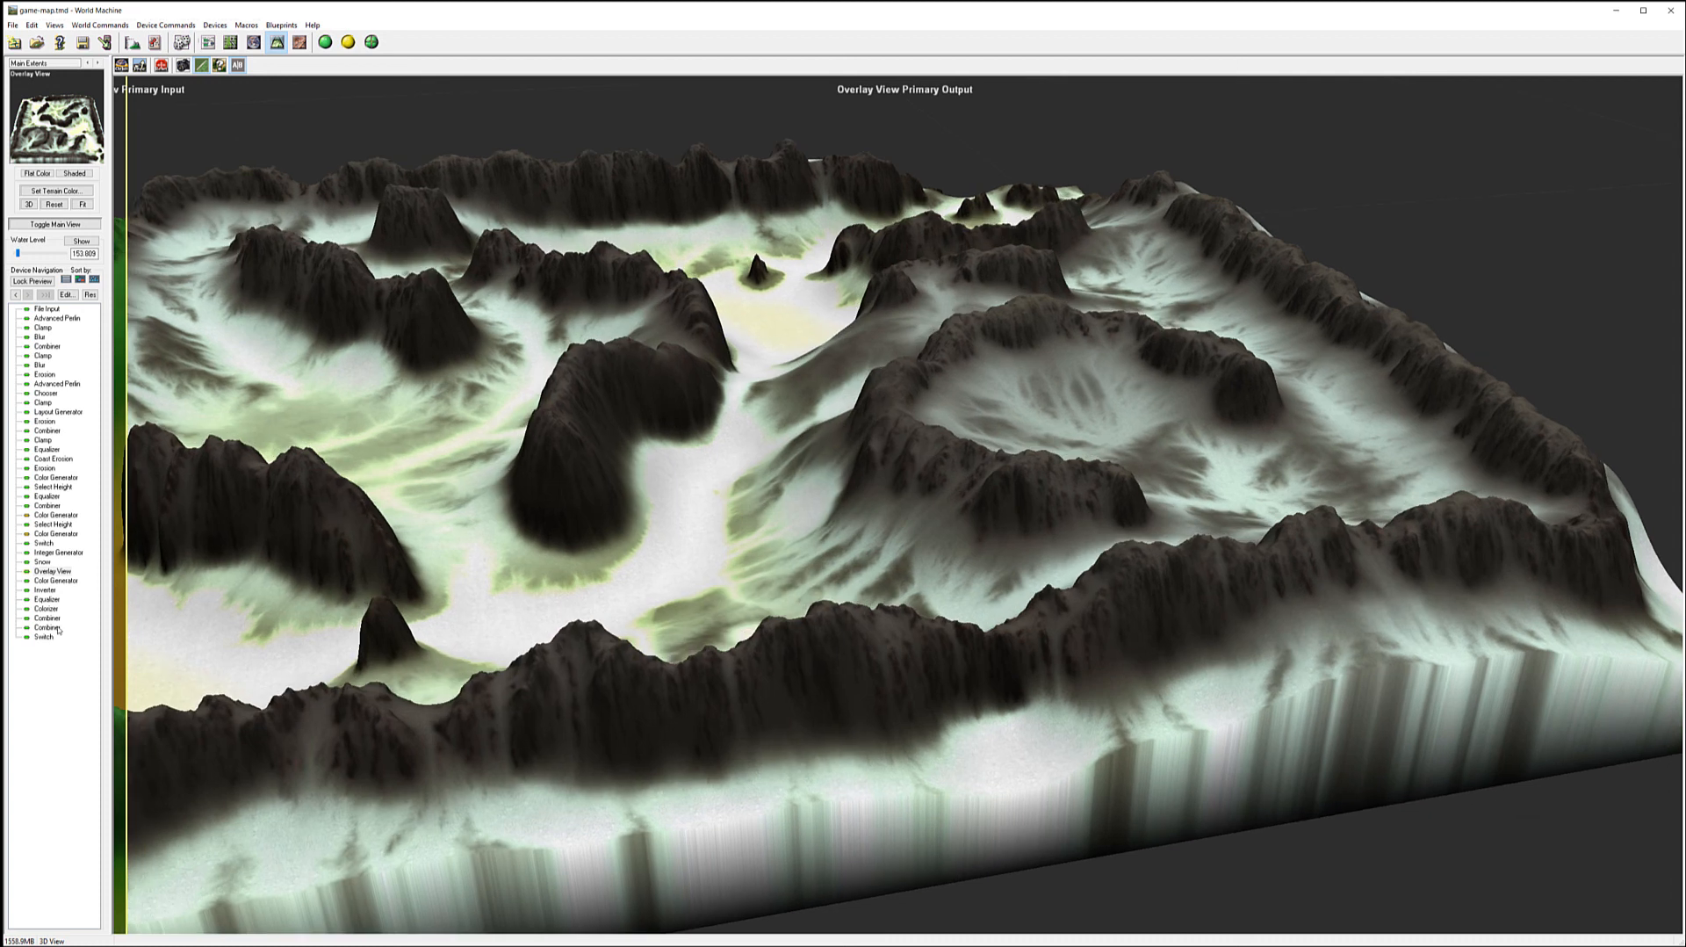
click(66, 582)
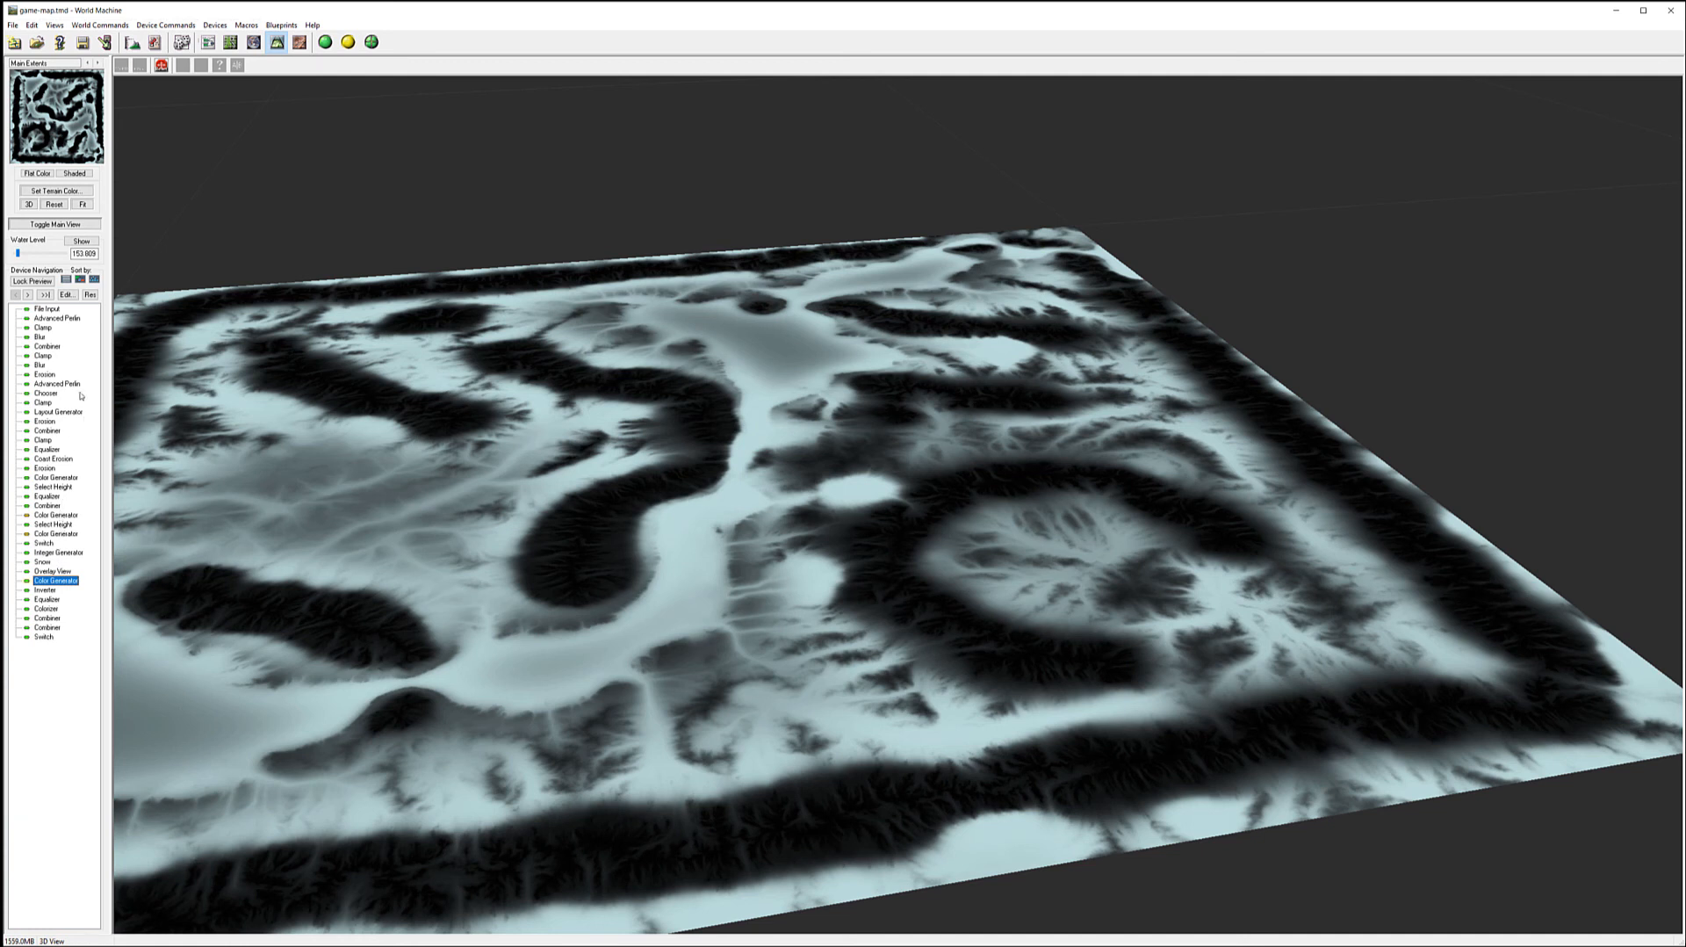
- Rename the Integer Generator that controls both Switches as "Enable Snow"
click(208, 42)
click(761, 143)
right_click(758, 144)
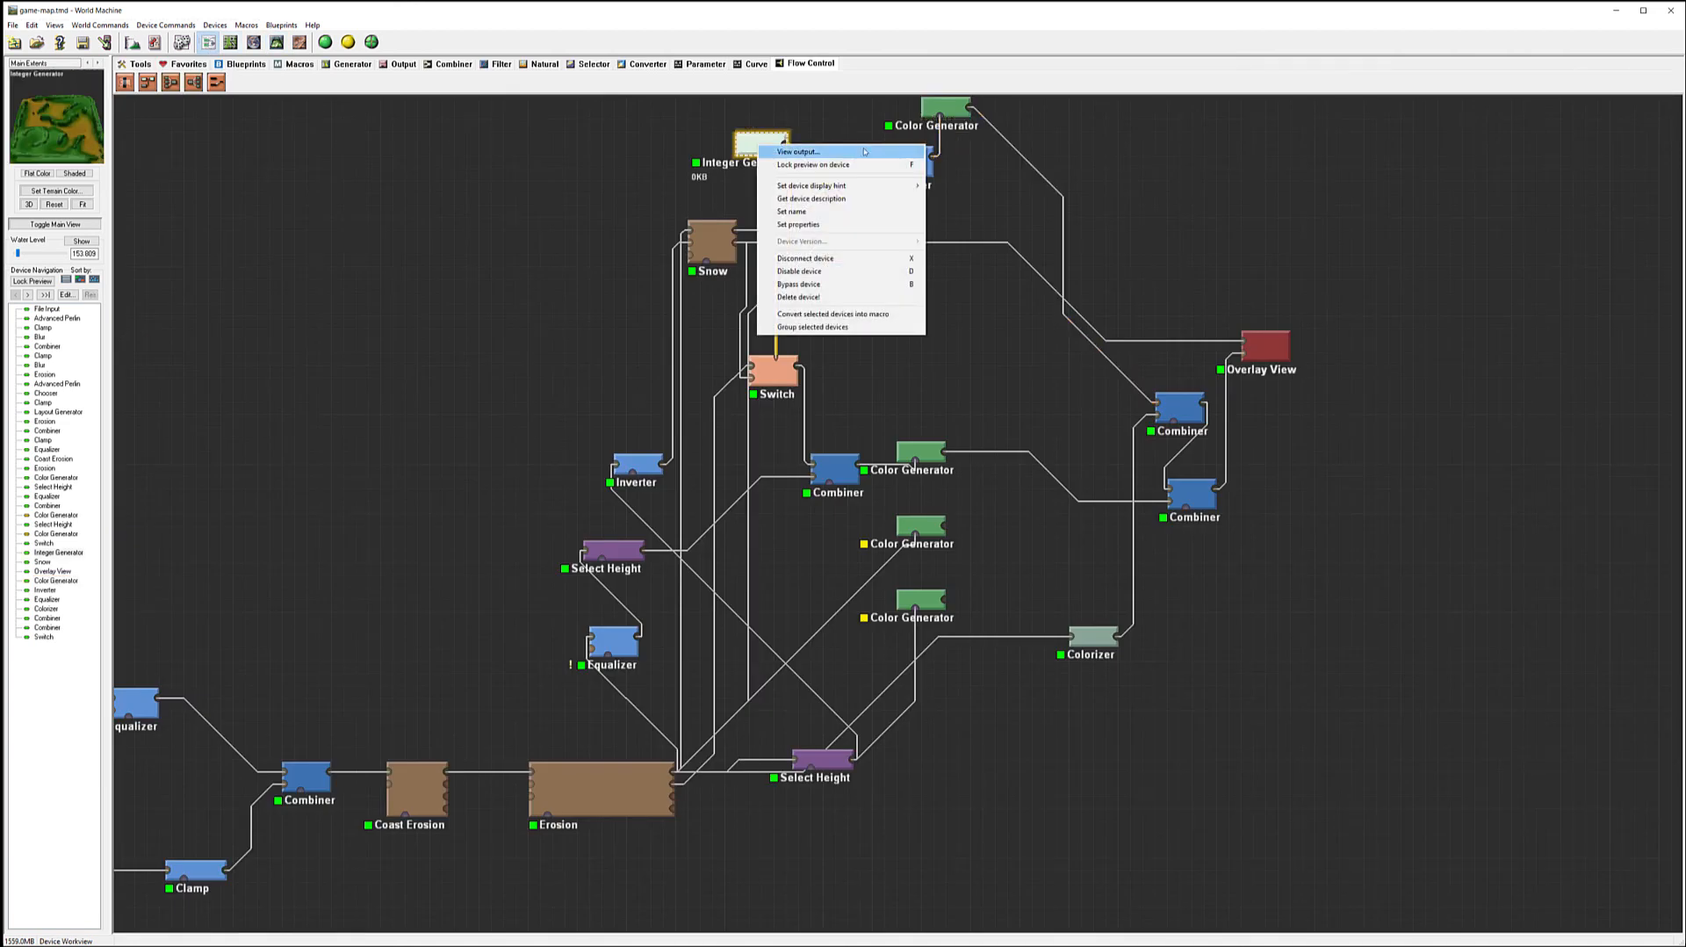
click(824, 212)
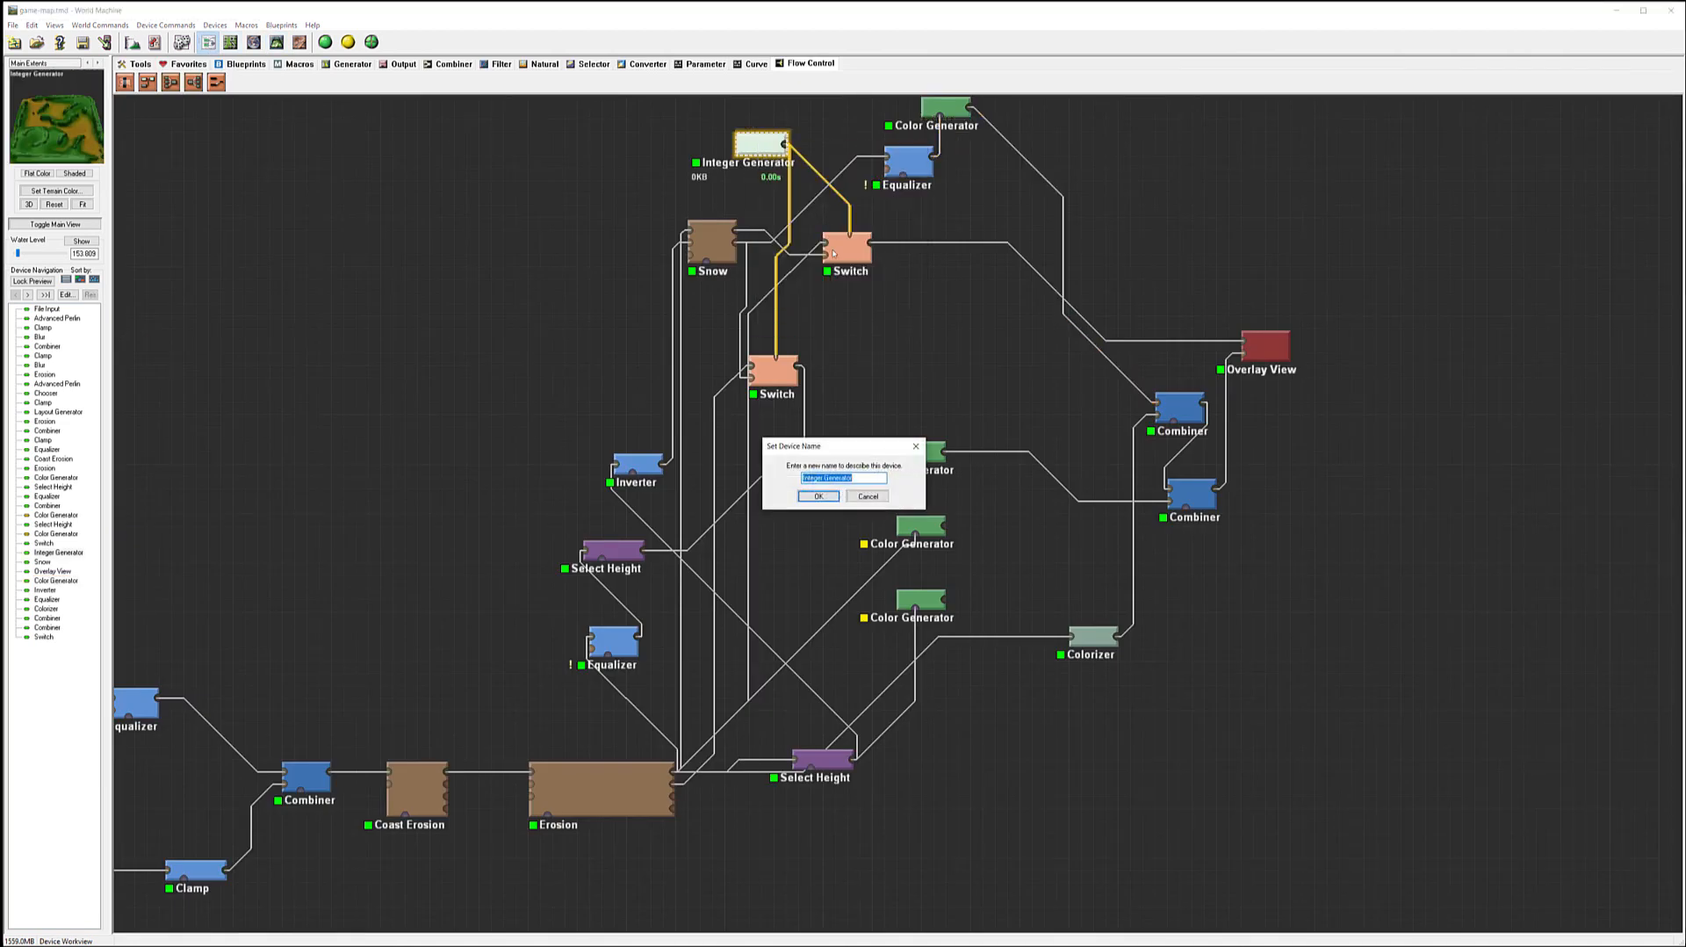
text(Enable Snow)
click(808, 497)
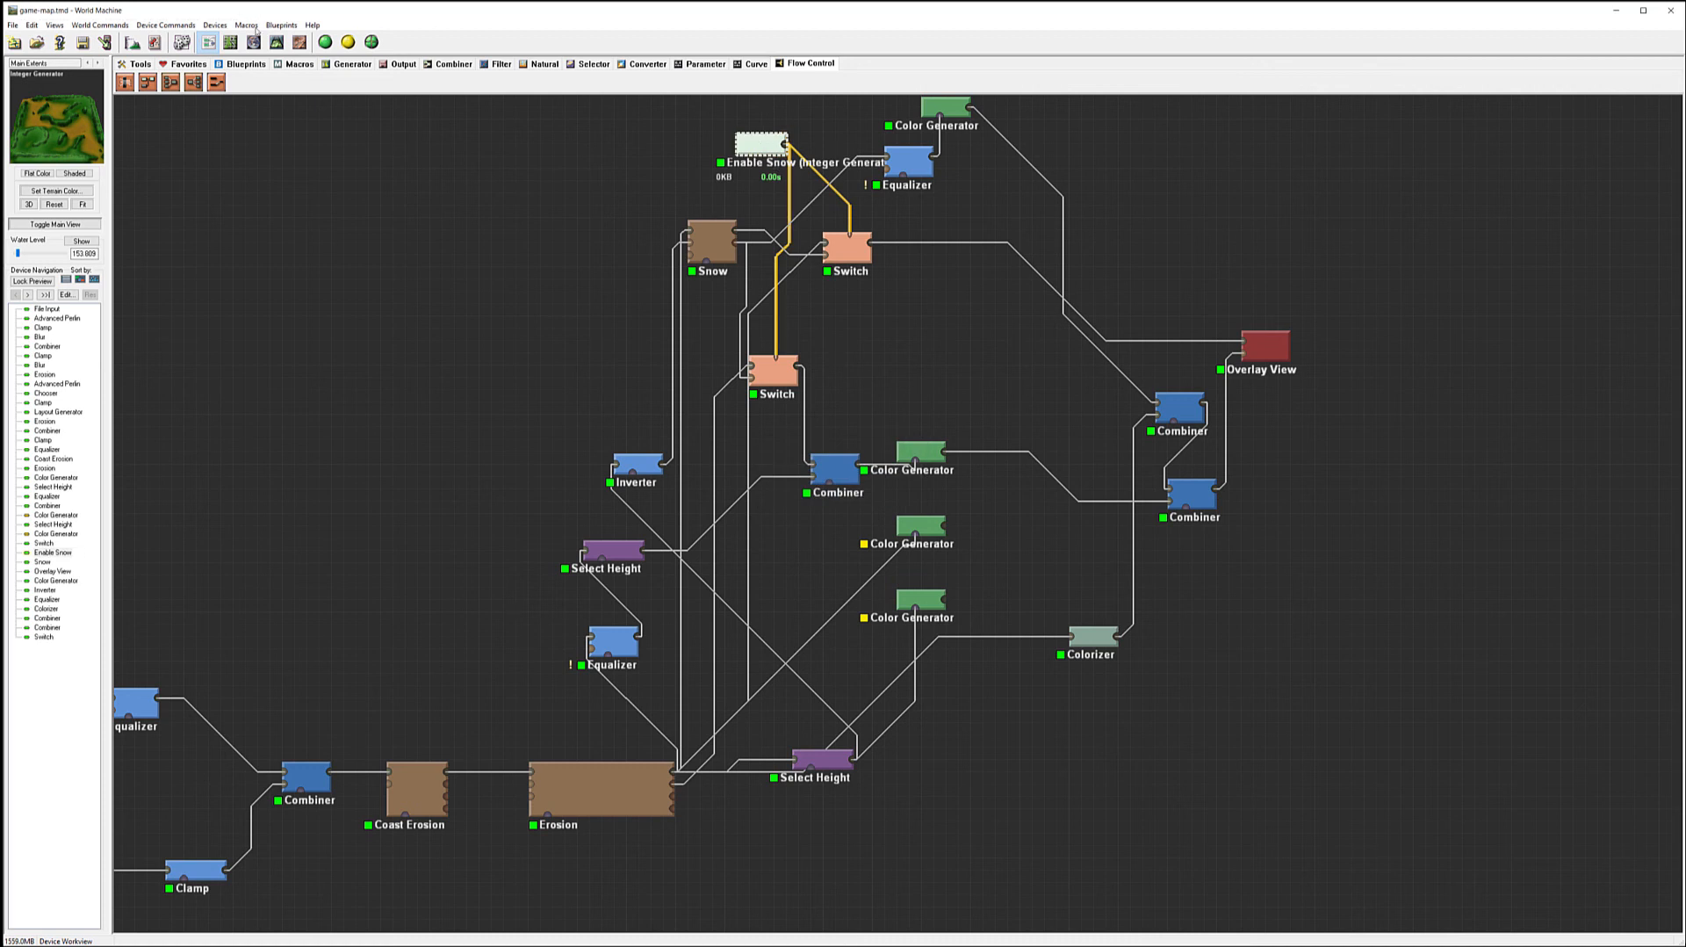
- Preview the Overlay View and examine its terrain in 3D from a higher angle
click(276, 42)
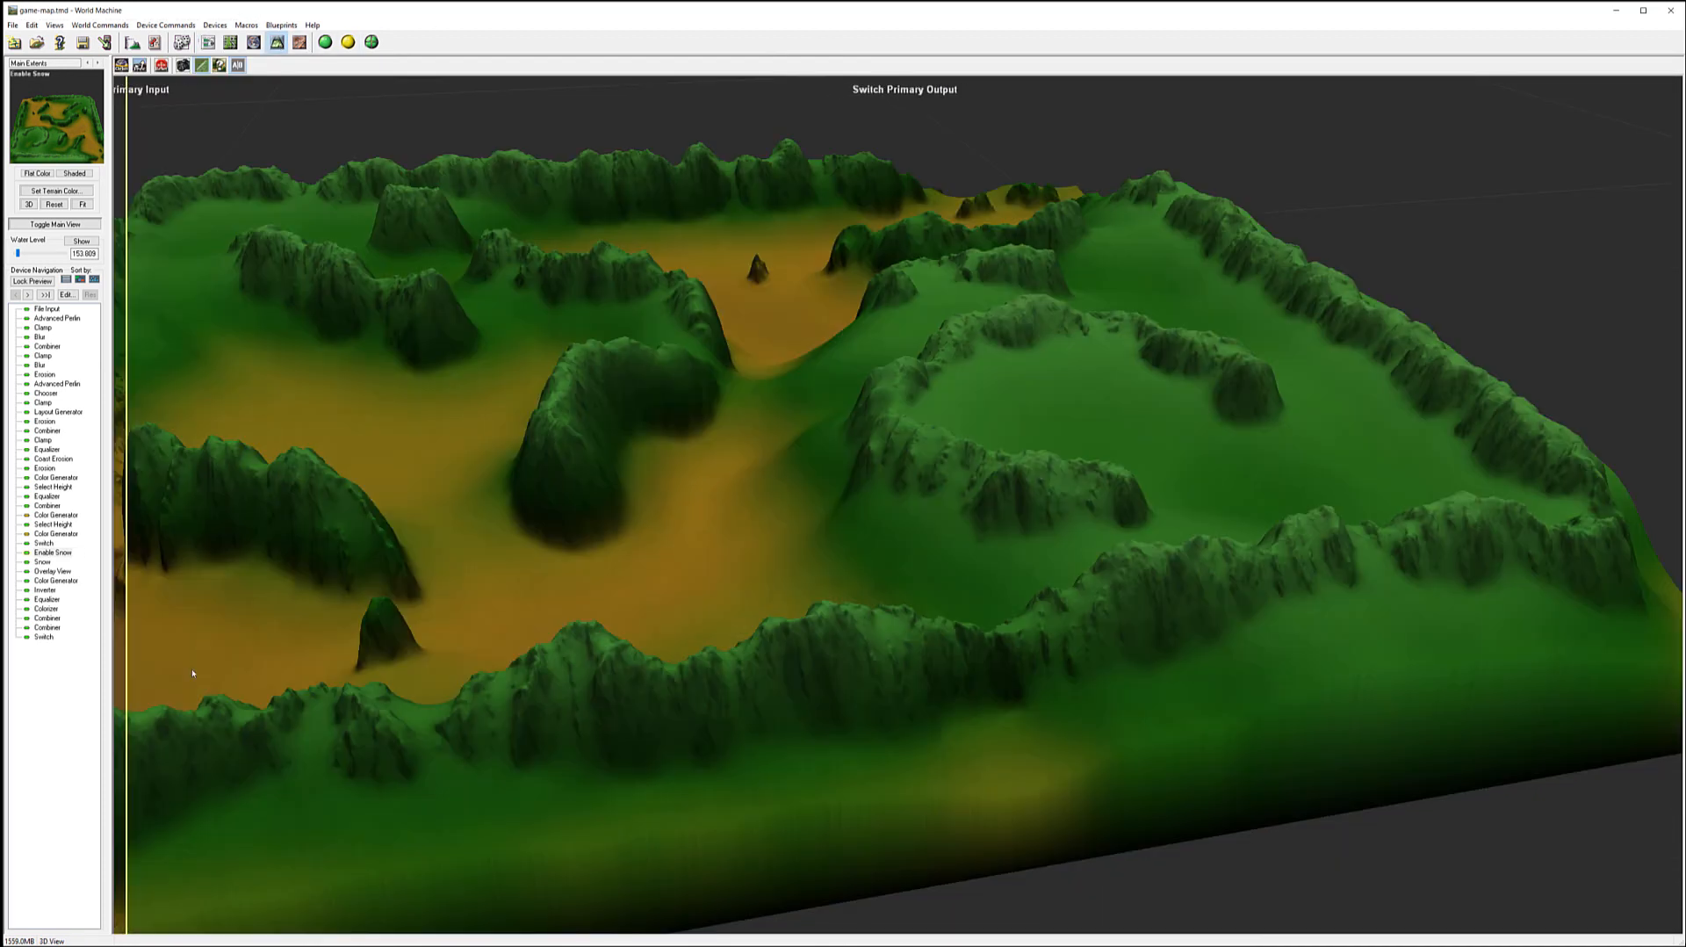
click(209, 42)
click(1263, 345)
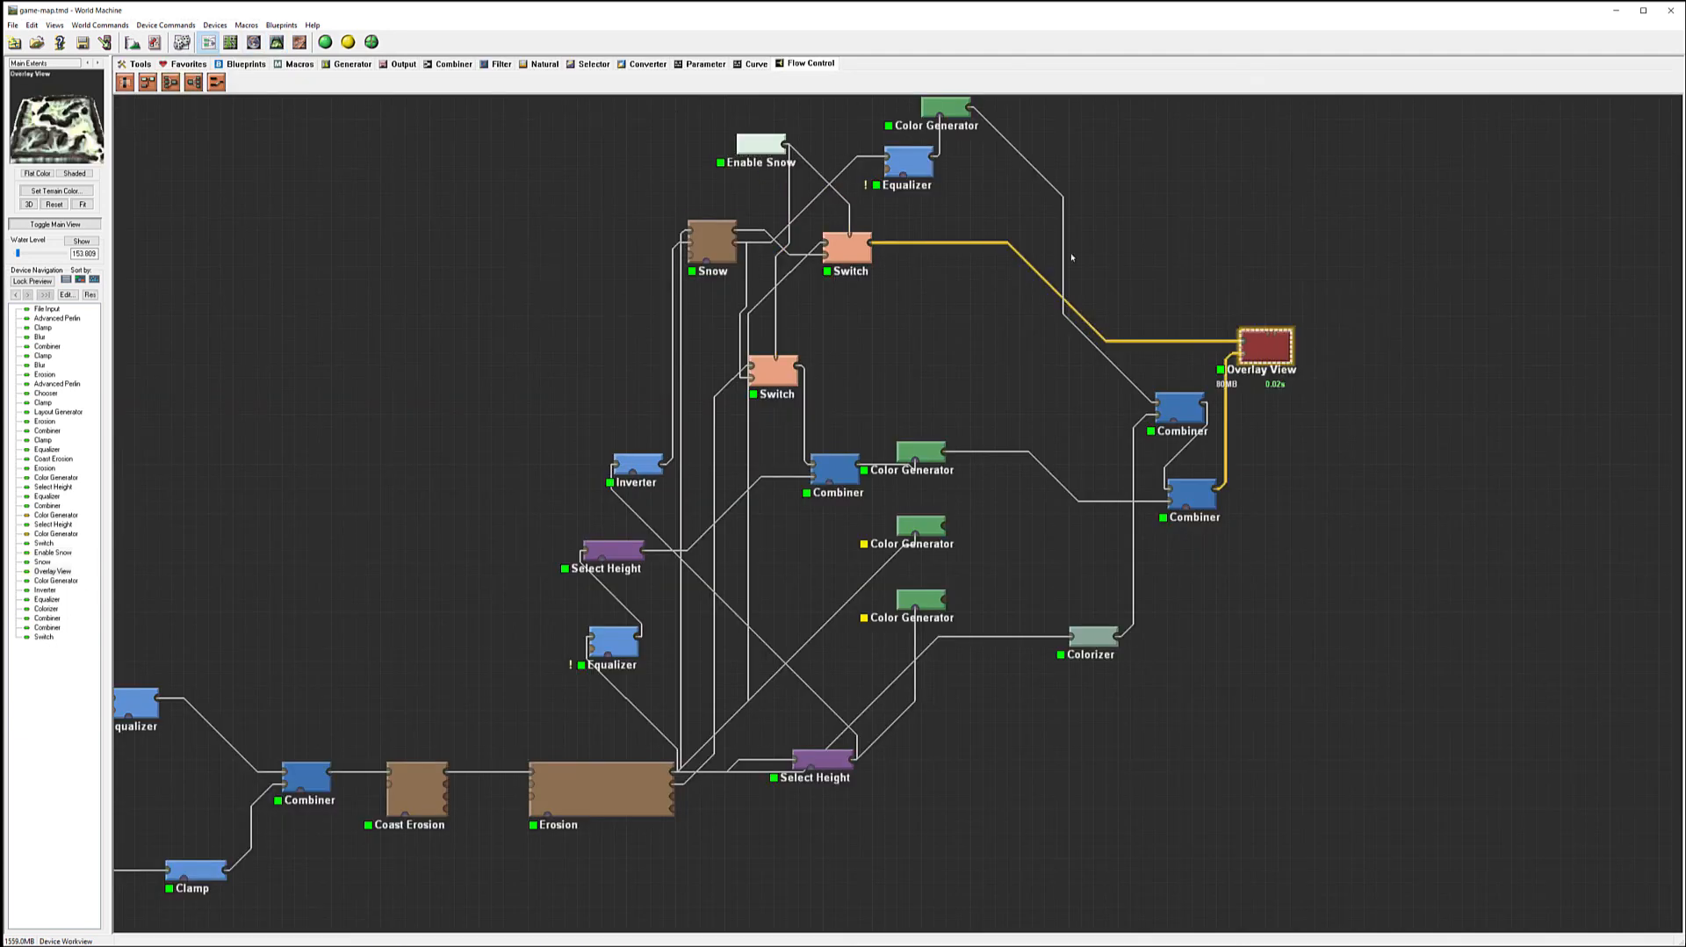
click(276, 42)
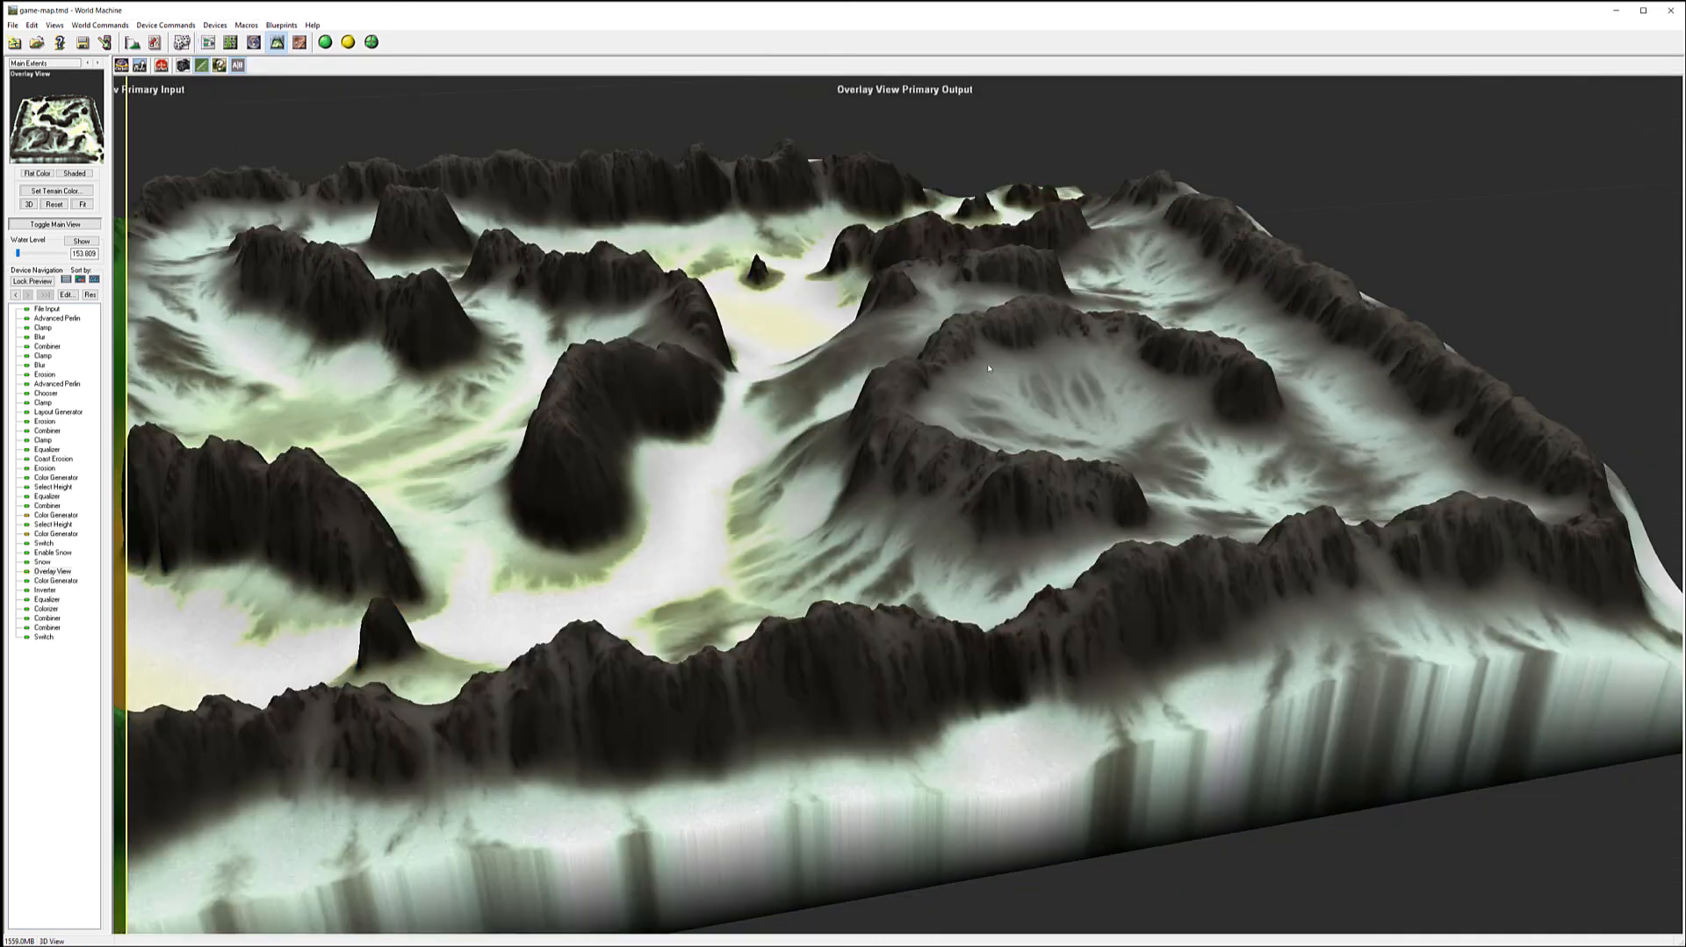
drag(856, 391, 934, 396)
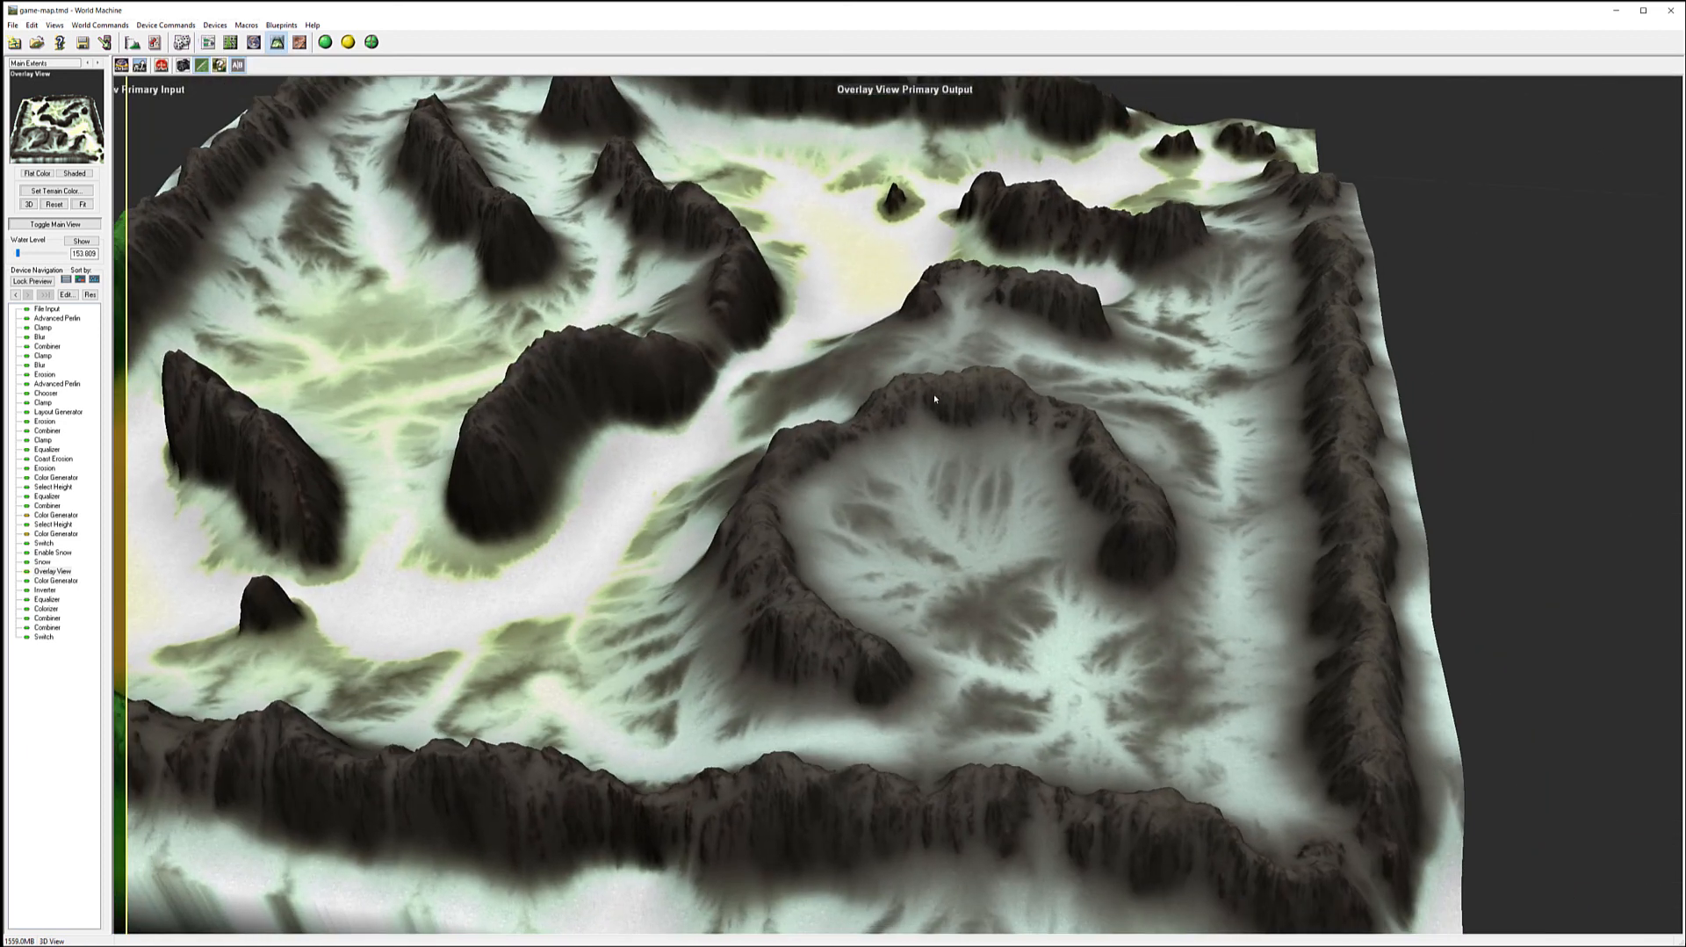
- Set the Enable Snow value to 0 and examine the terrain in 3D from a lower angle
double_click(49, 553)
drag(950, 484, 882, 490)
click(796, 506)
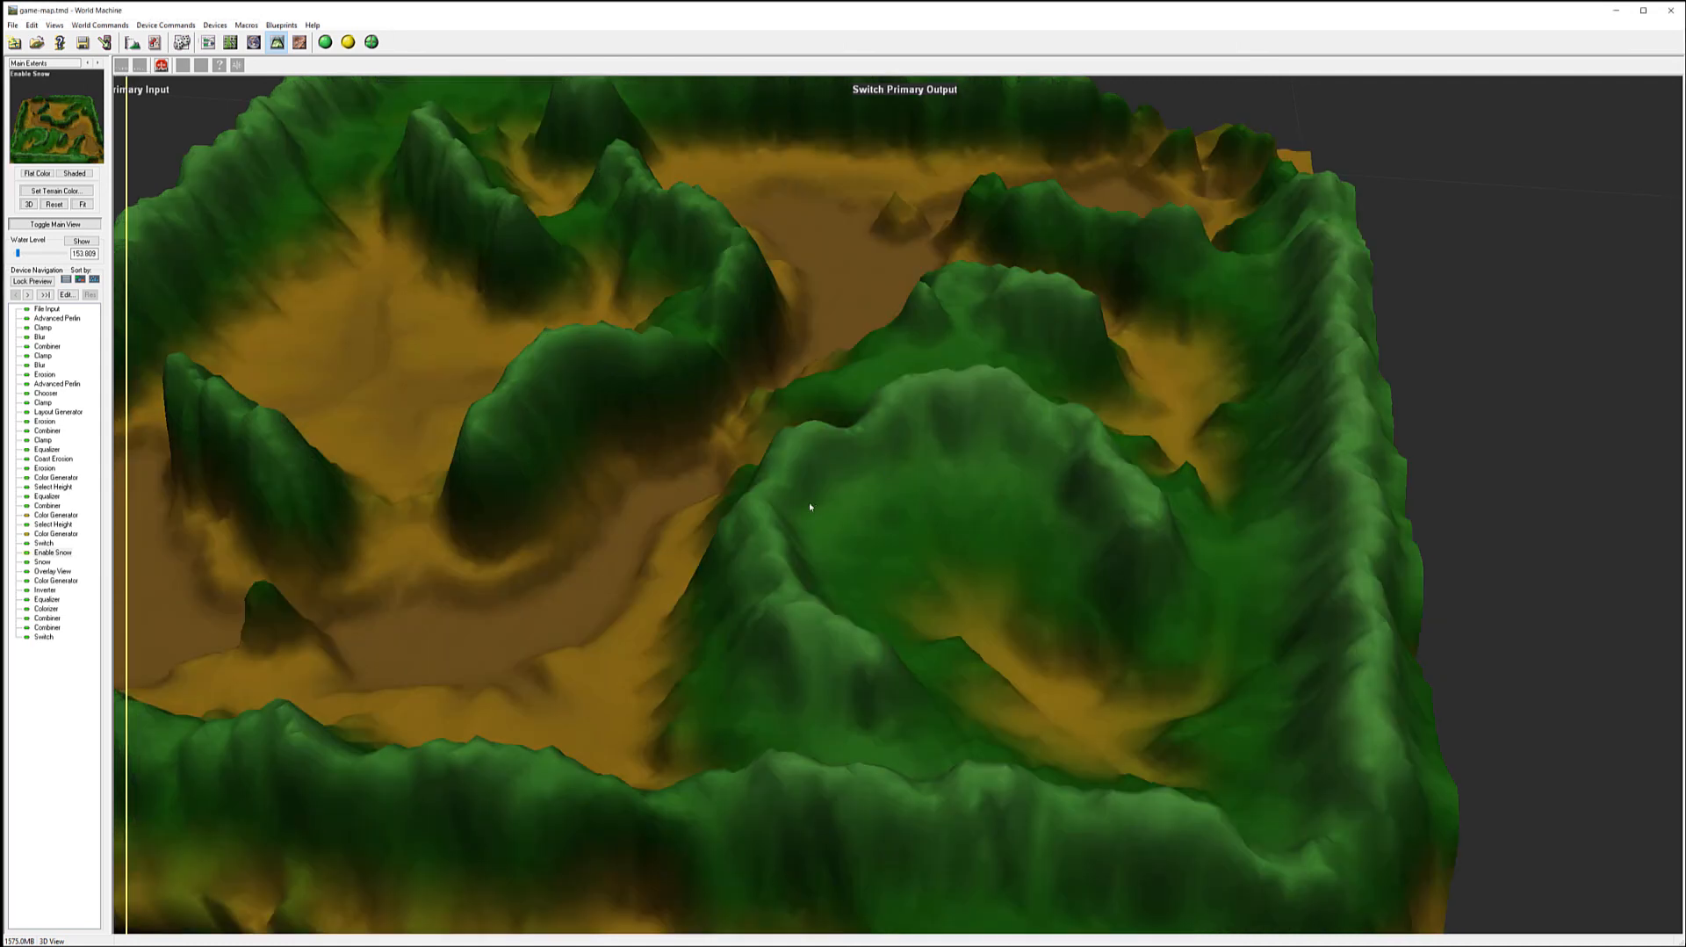
drag(772, 339, 684, 371)
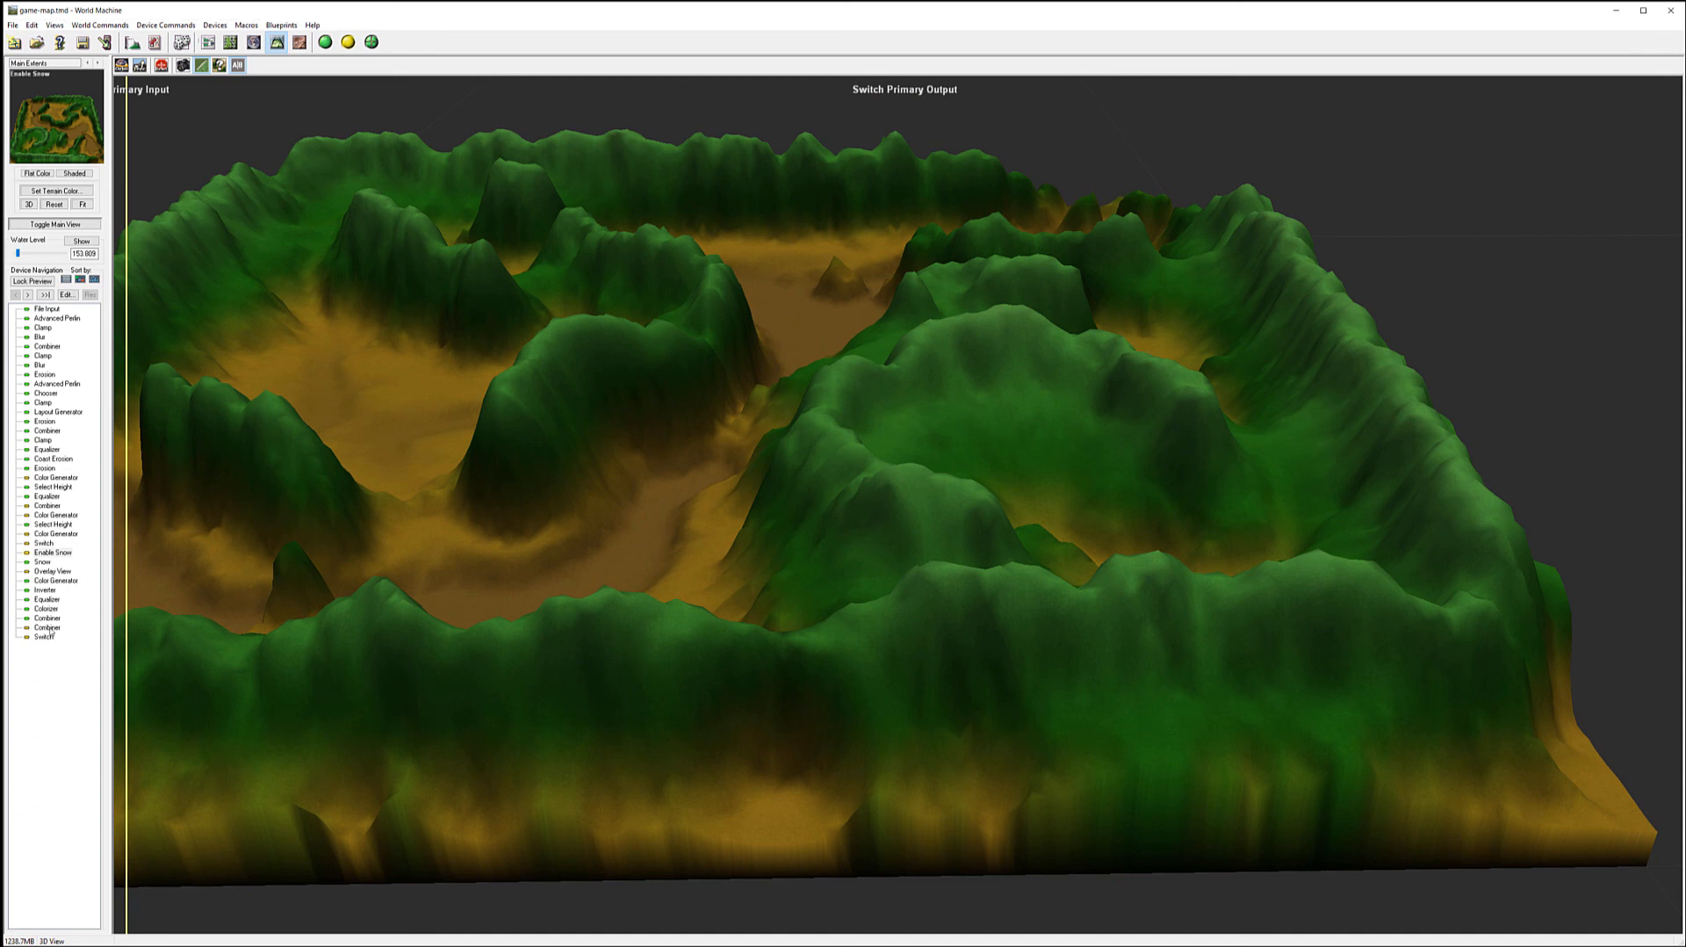
- Lock the preview on the Overlay View and examine the coloured terrain without snow in 3D
click(208, 42)
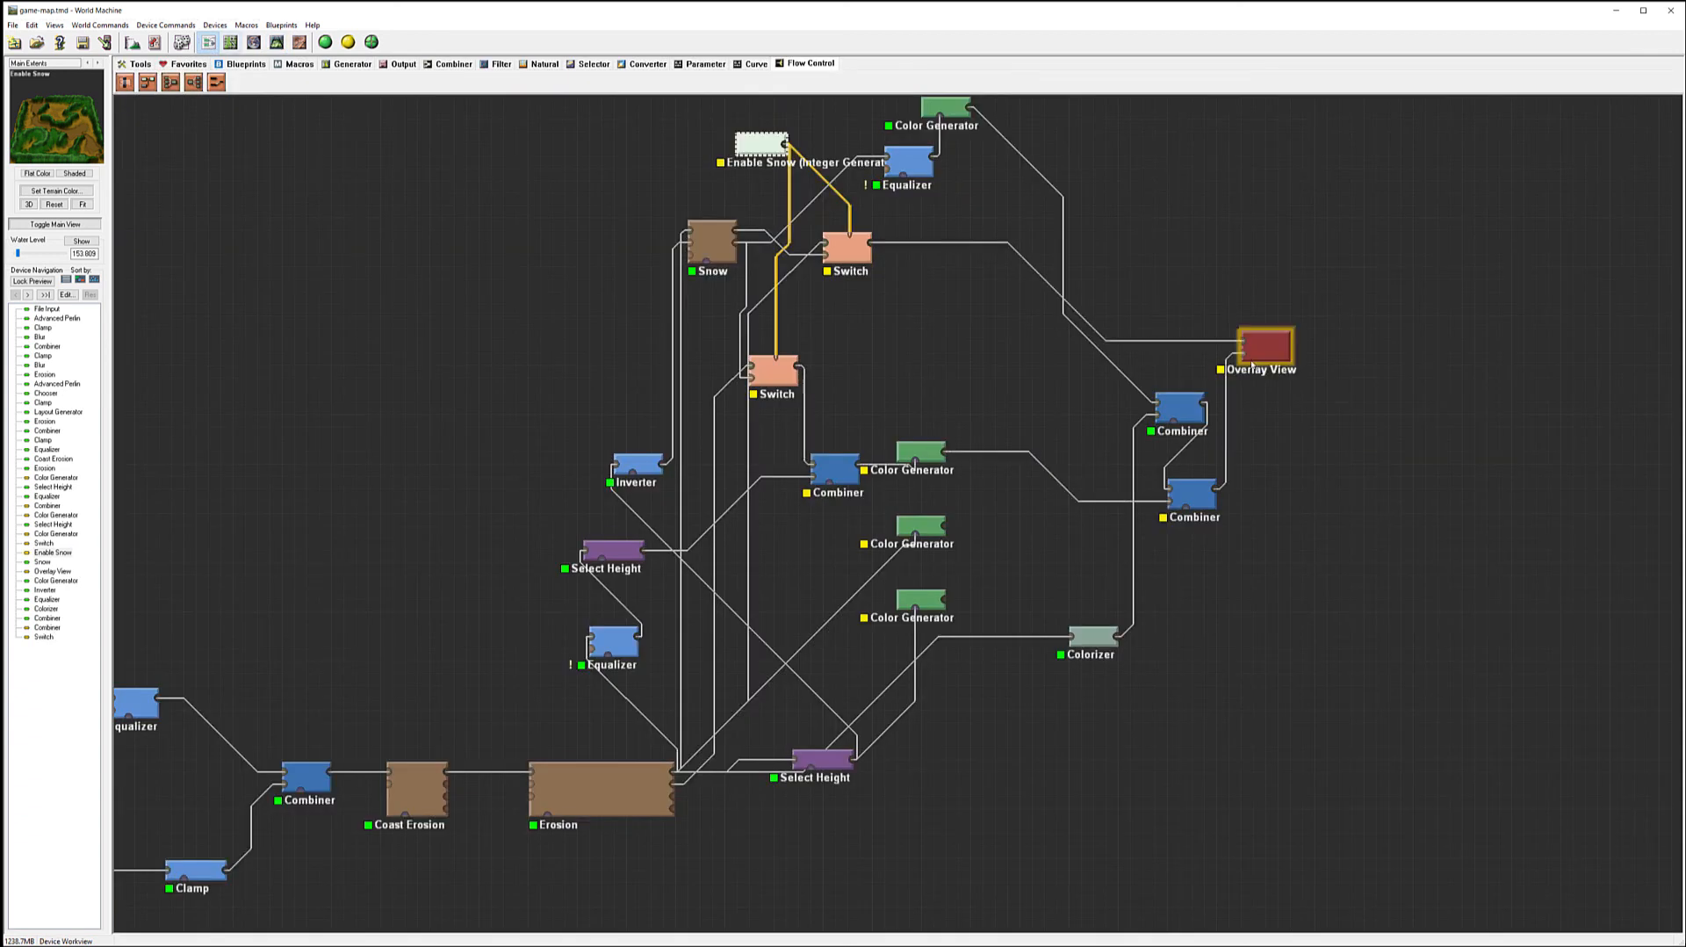
click(1285, 349)
right_click(1286, 351)
click(1326, 366)
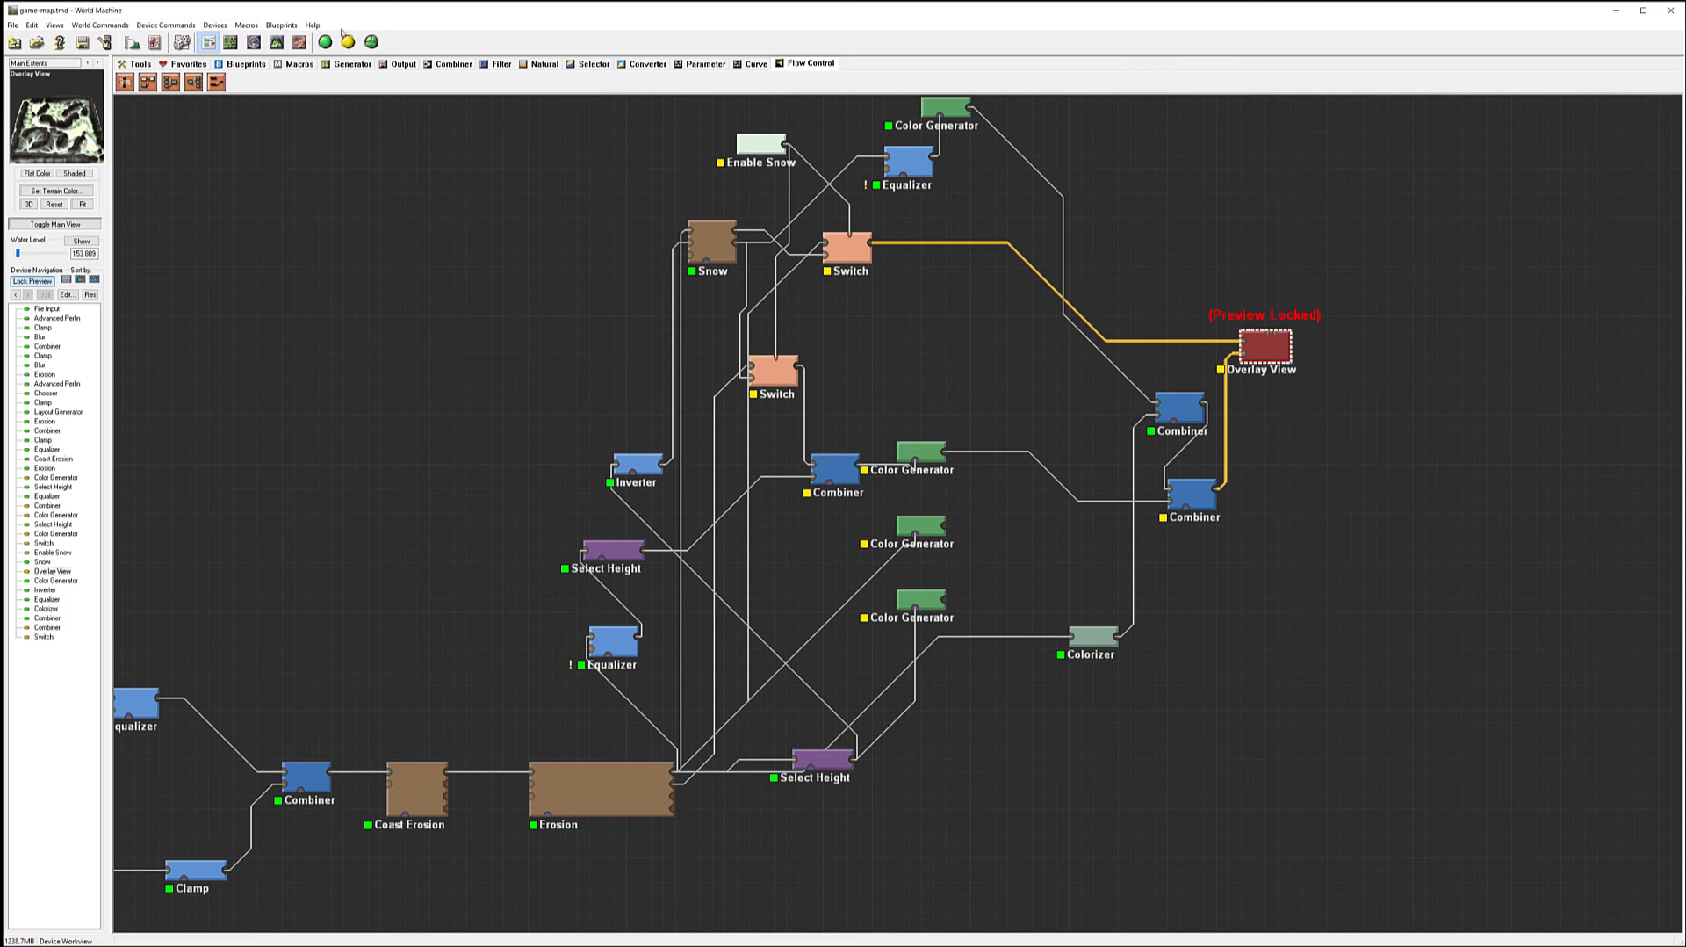
click(276, 42)
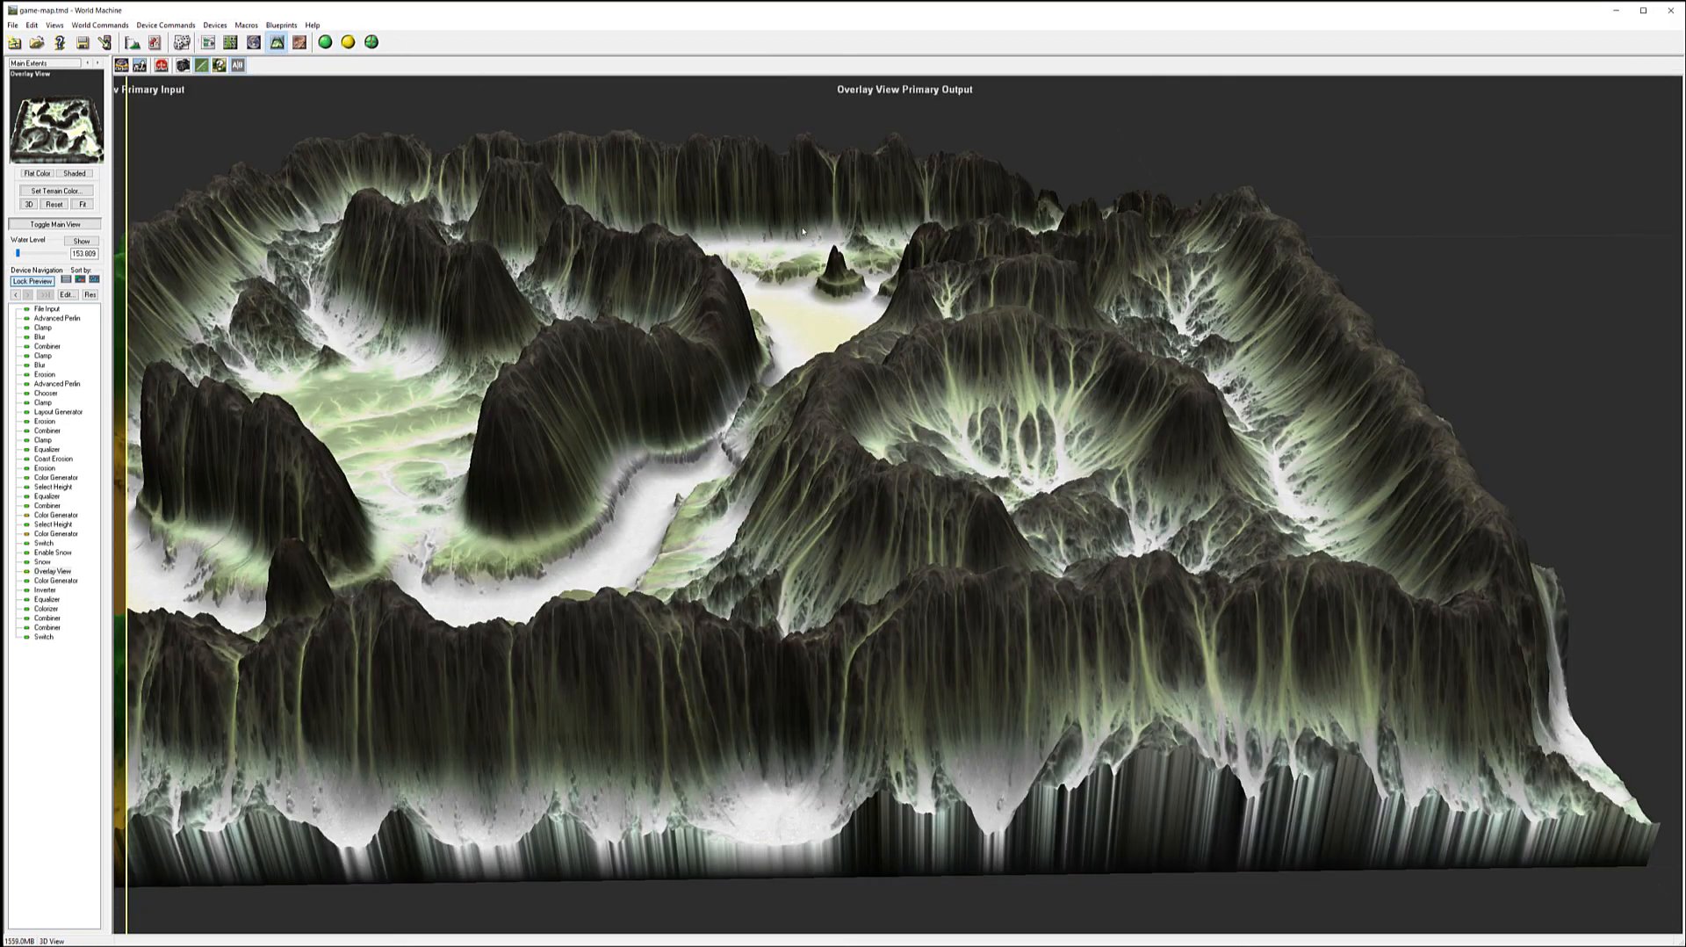
drag(762, 253, 761, 426)
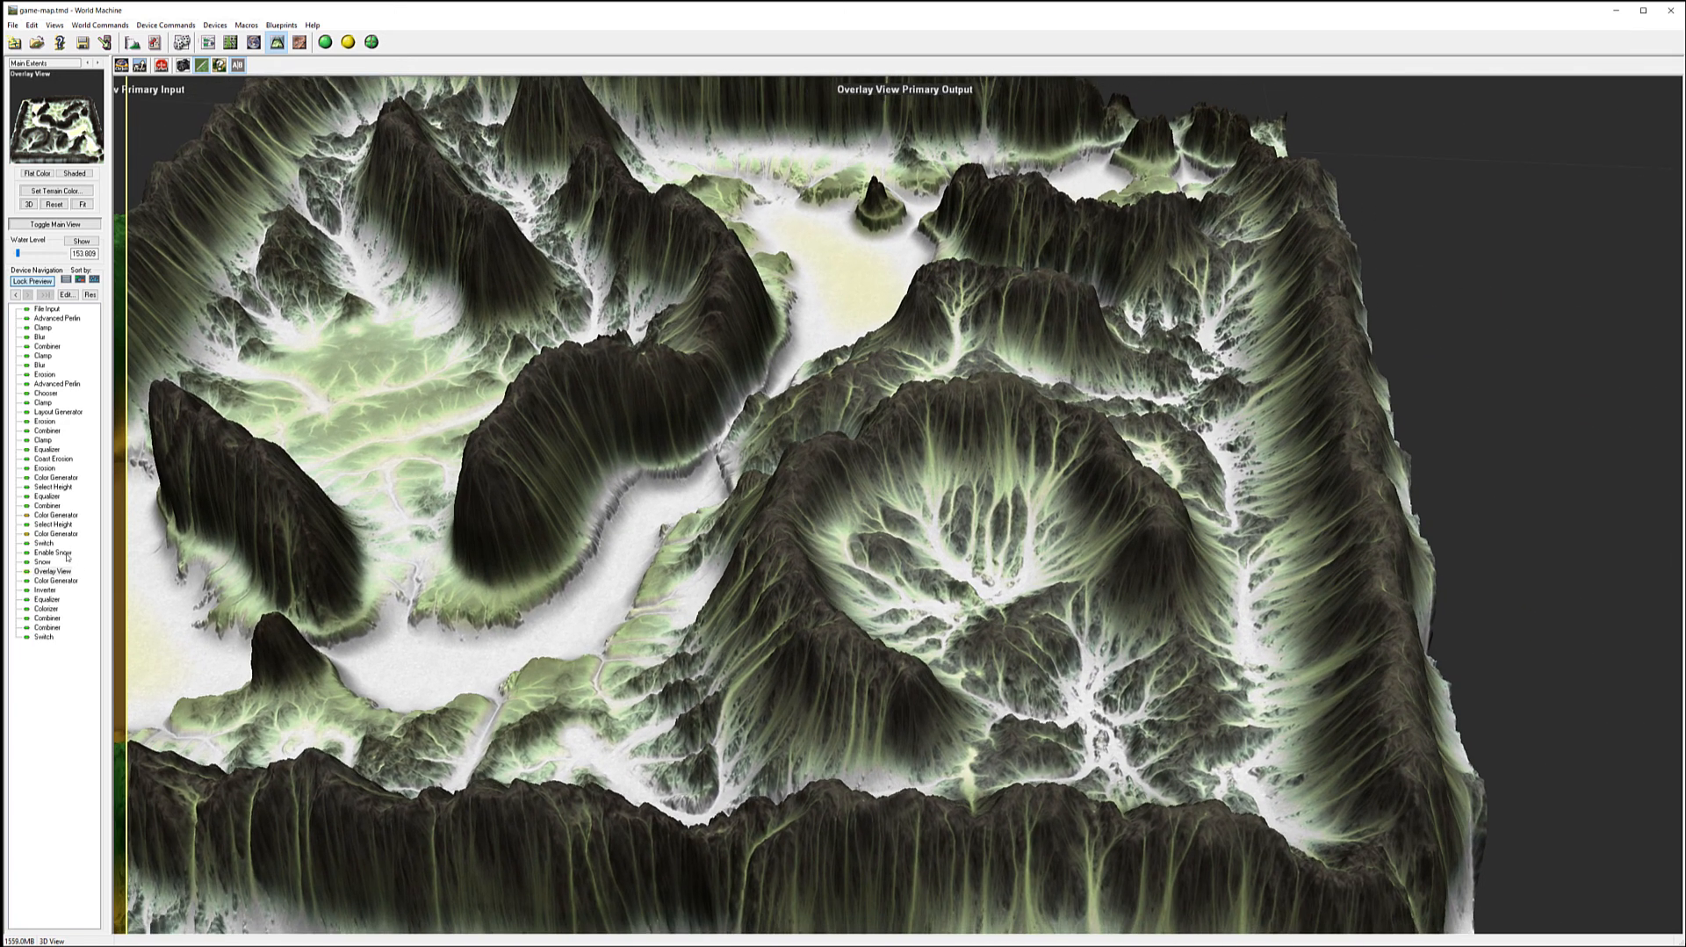
- Set the Enable Snow value to 1, examine the snowy terrain in 3D, and return to the device network
double_click(44, 552)
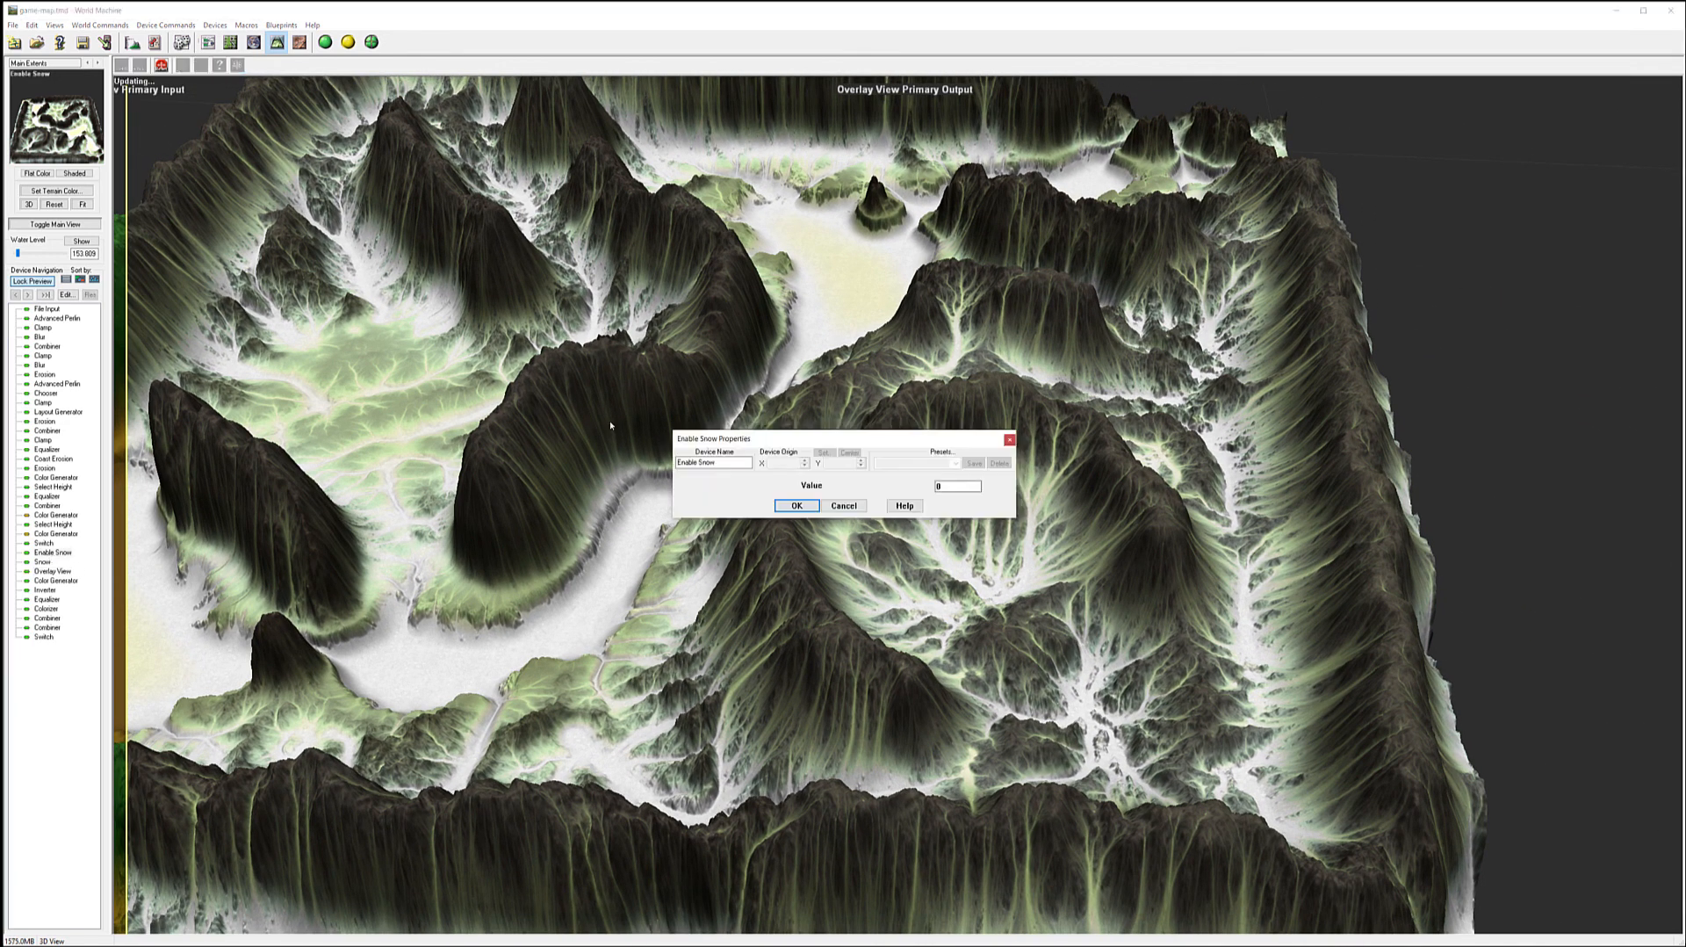
text(1)
click(796, 505)
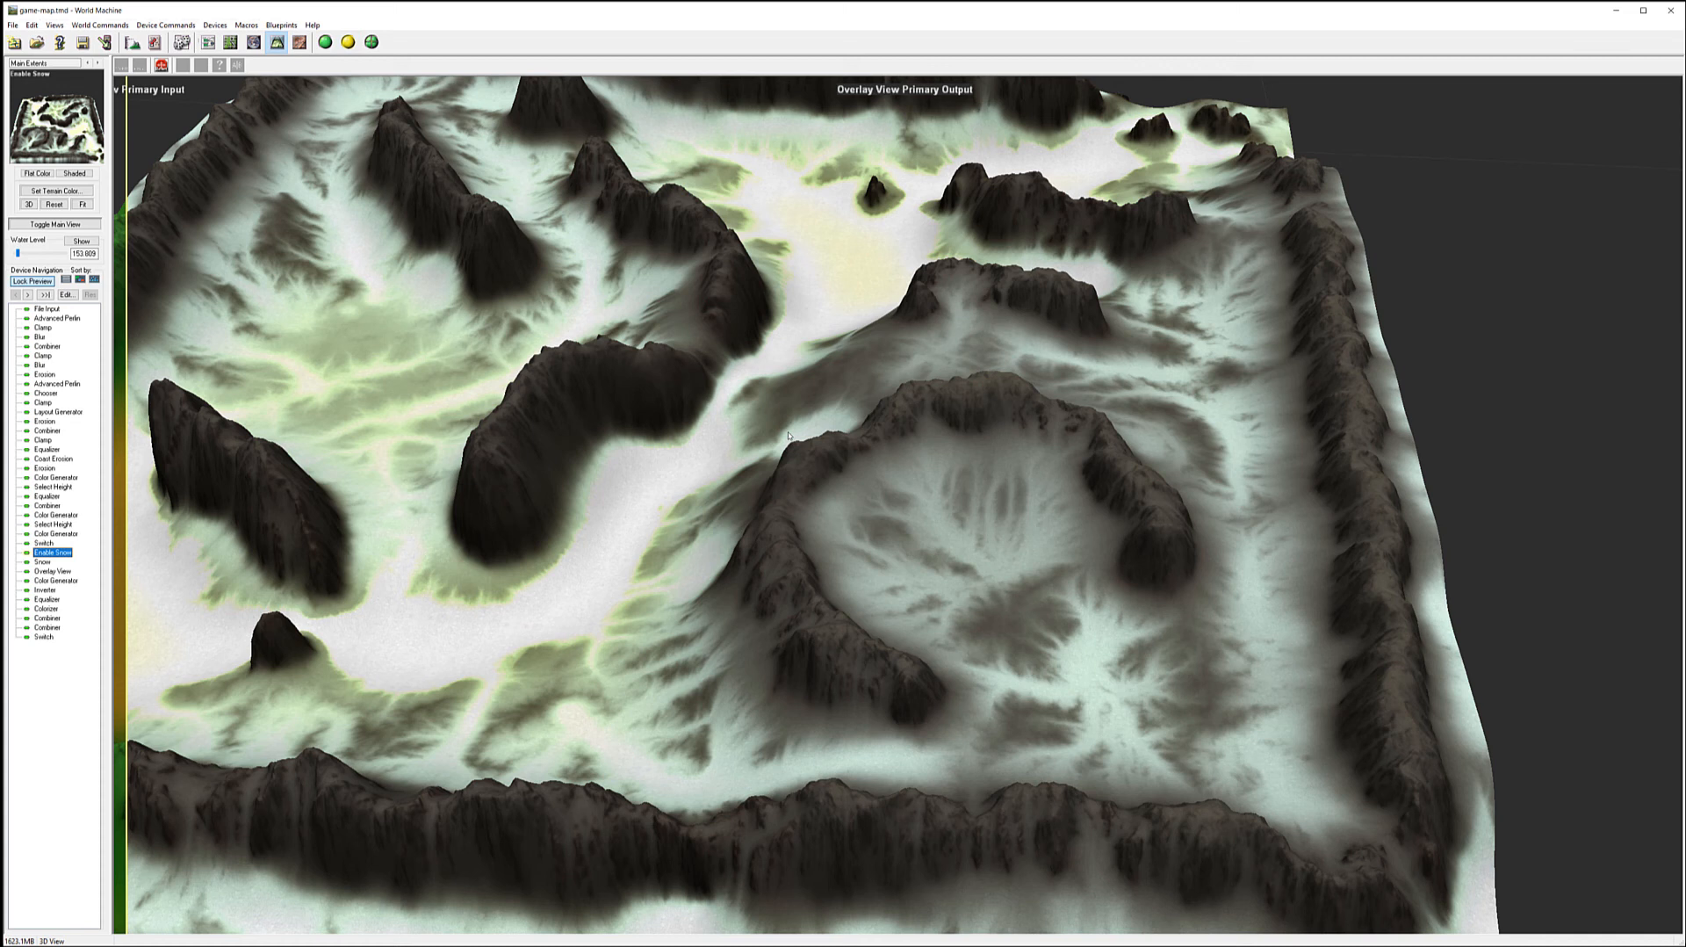
drag(788, 434, 747, 294)
drag(637, 606, 806, 604)
drag(947, 573, 852, 600)
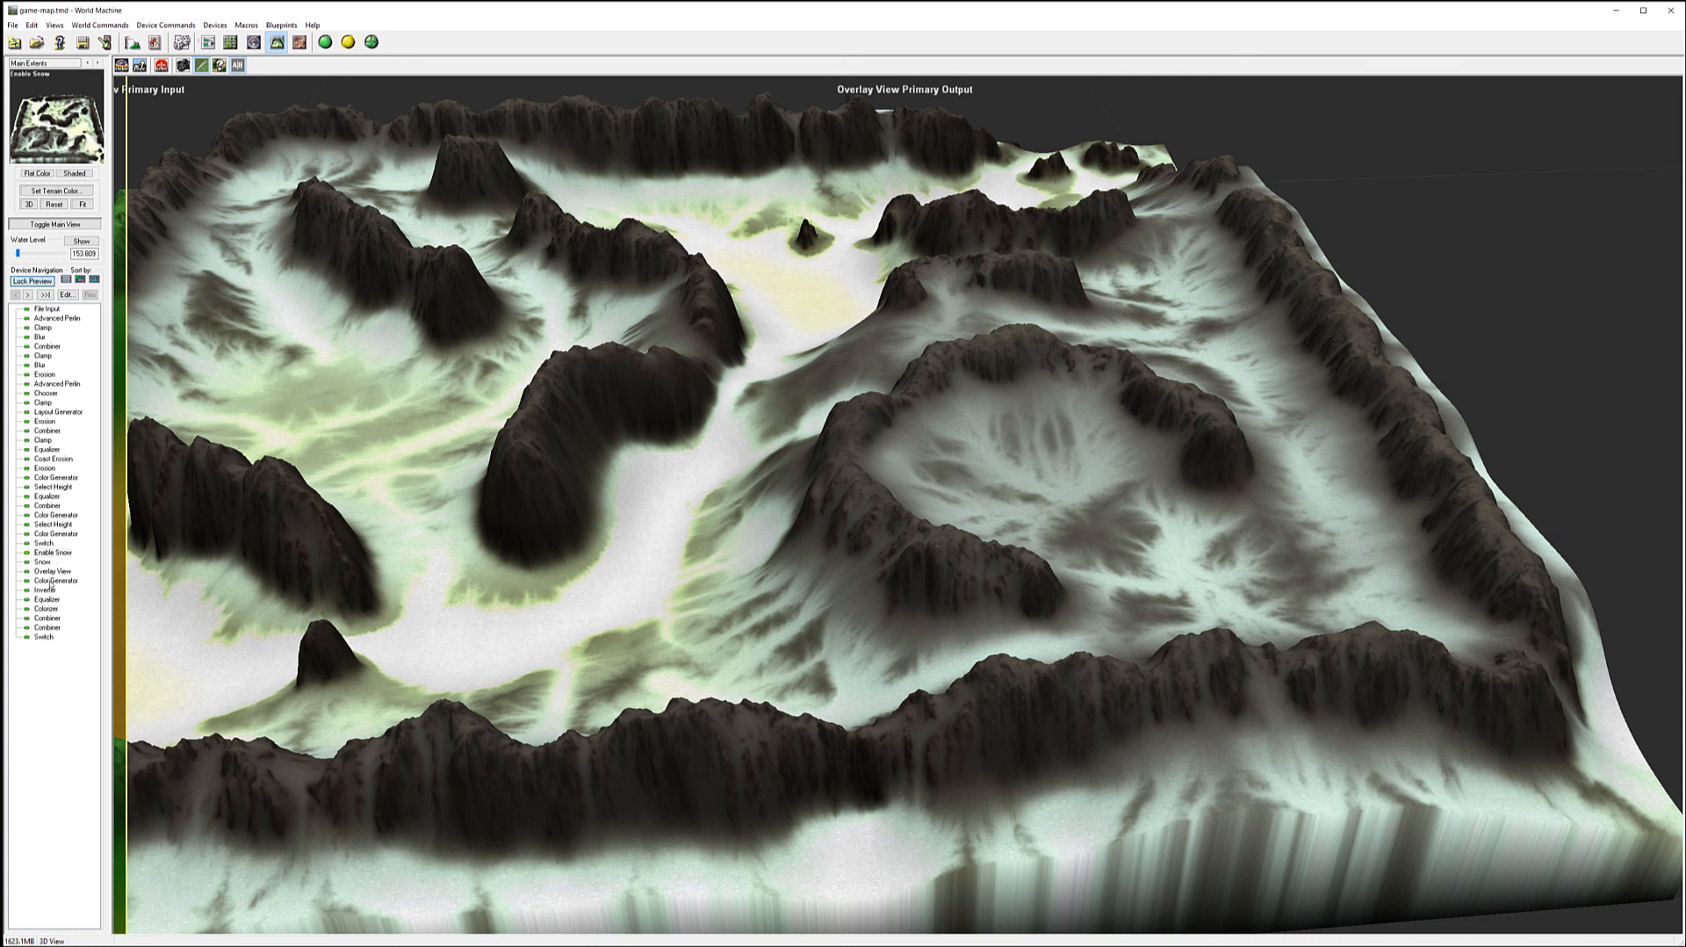
click(209, 43)
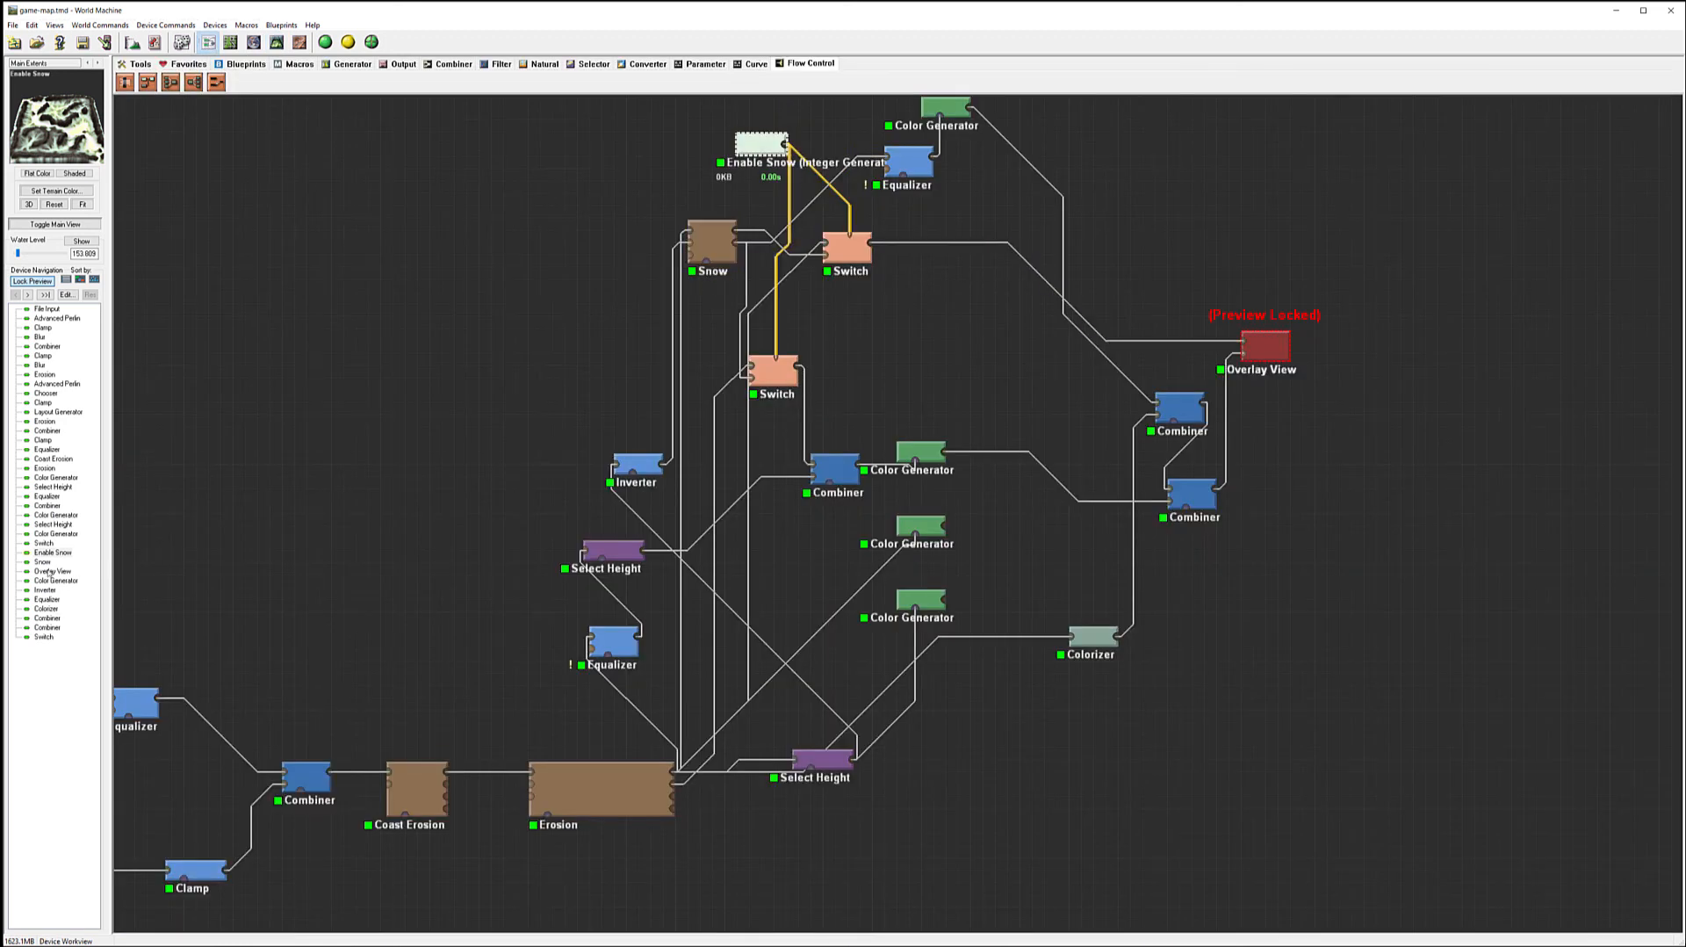
- Adjust the Snow device to a snowfall of 15.4412 m, stickiness of 0.50000 and snowmelt mask input of 0.26563, with the 3D preview showing
click(277, 42)
double_click(49, 563)
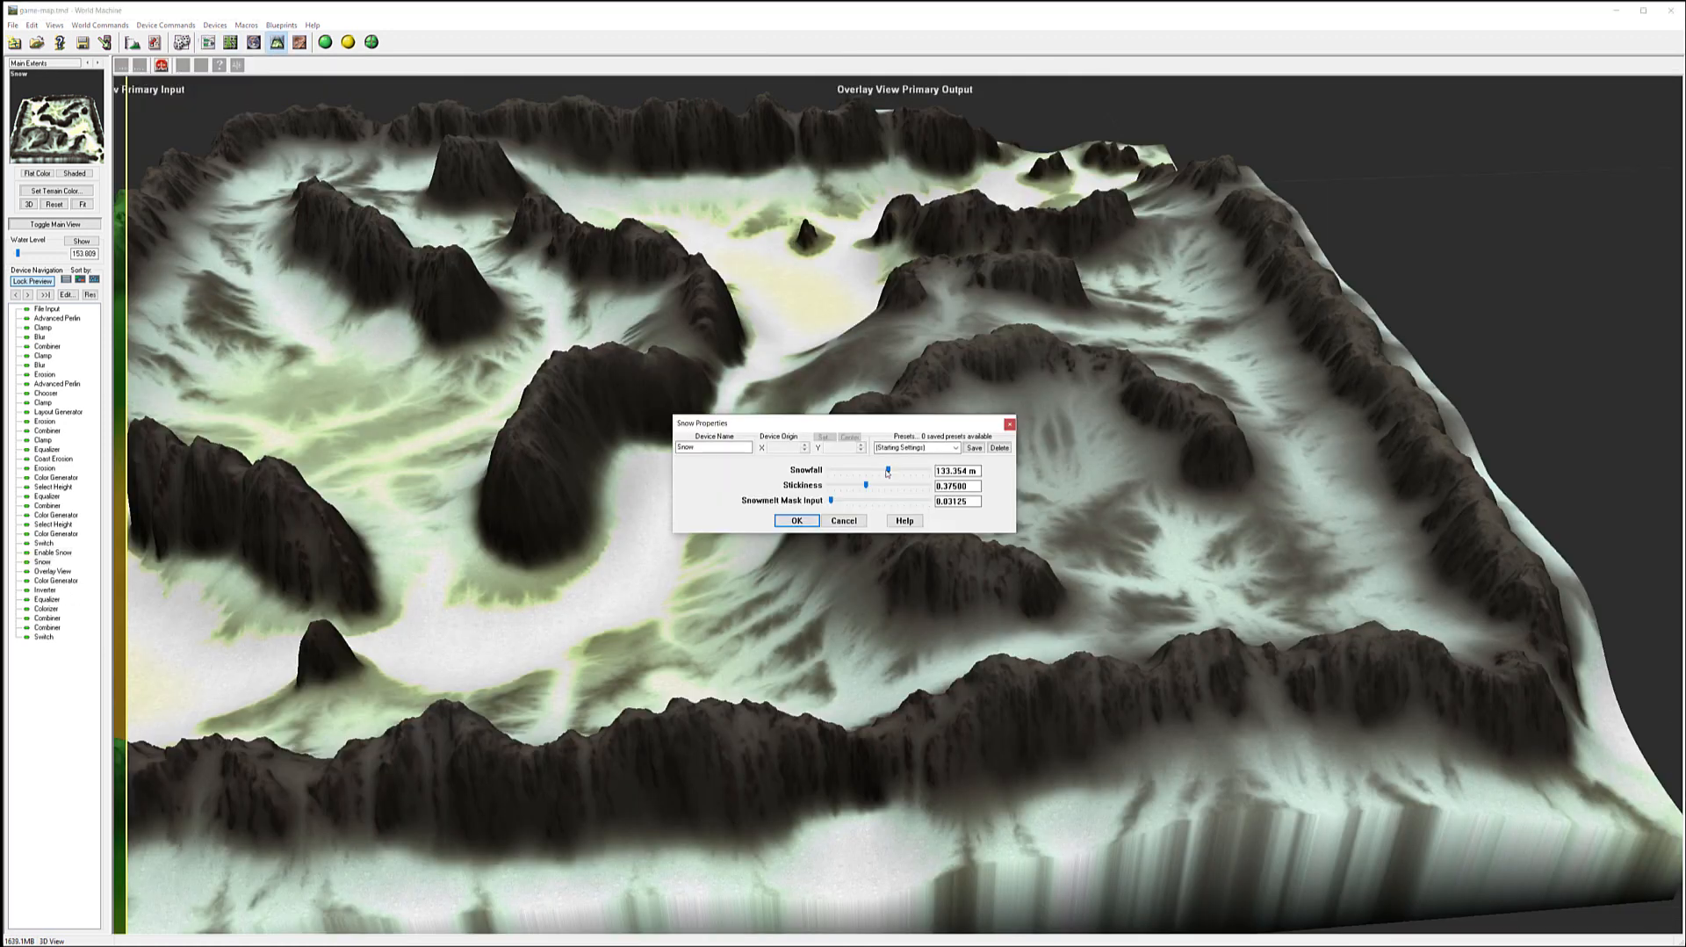
drag(867, 486, 857, 502)
drag(875, 472, 852, 471)
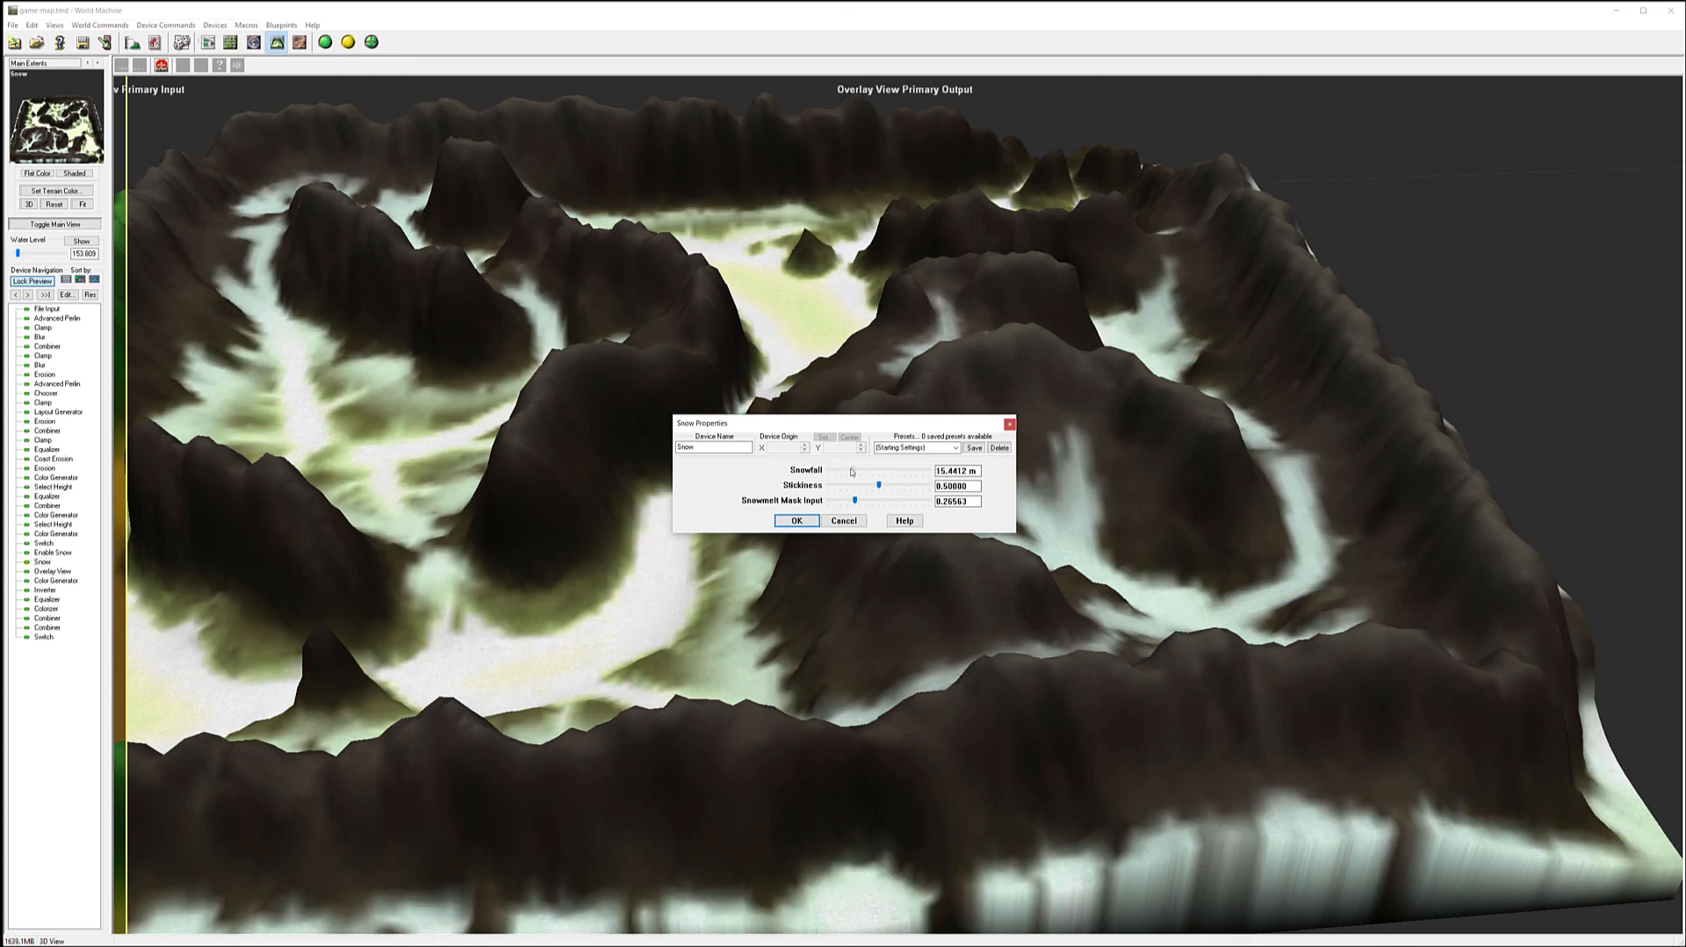
click(810, 520)
- Build the terrain at full resolution and examine its snow cover in 3D from a higher angle
click(348, 42)
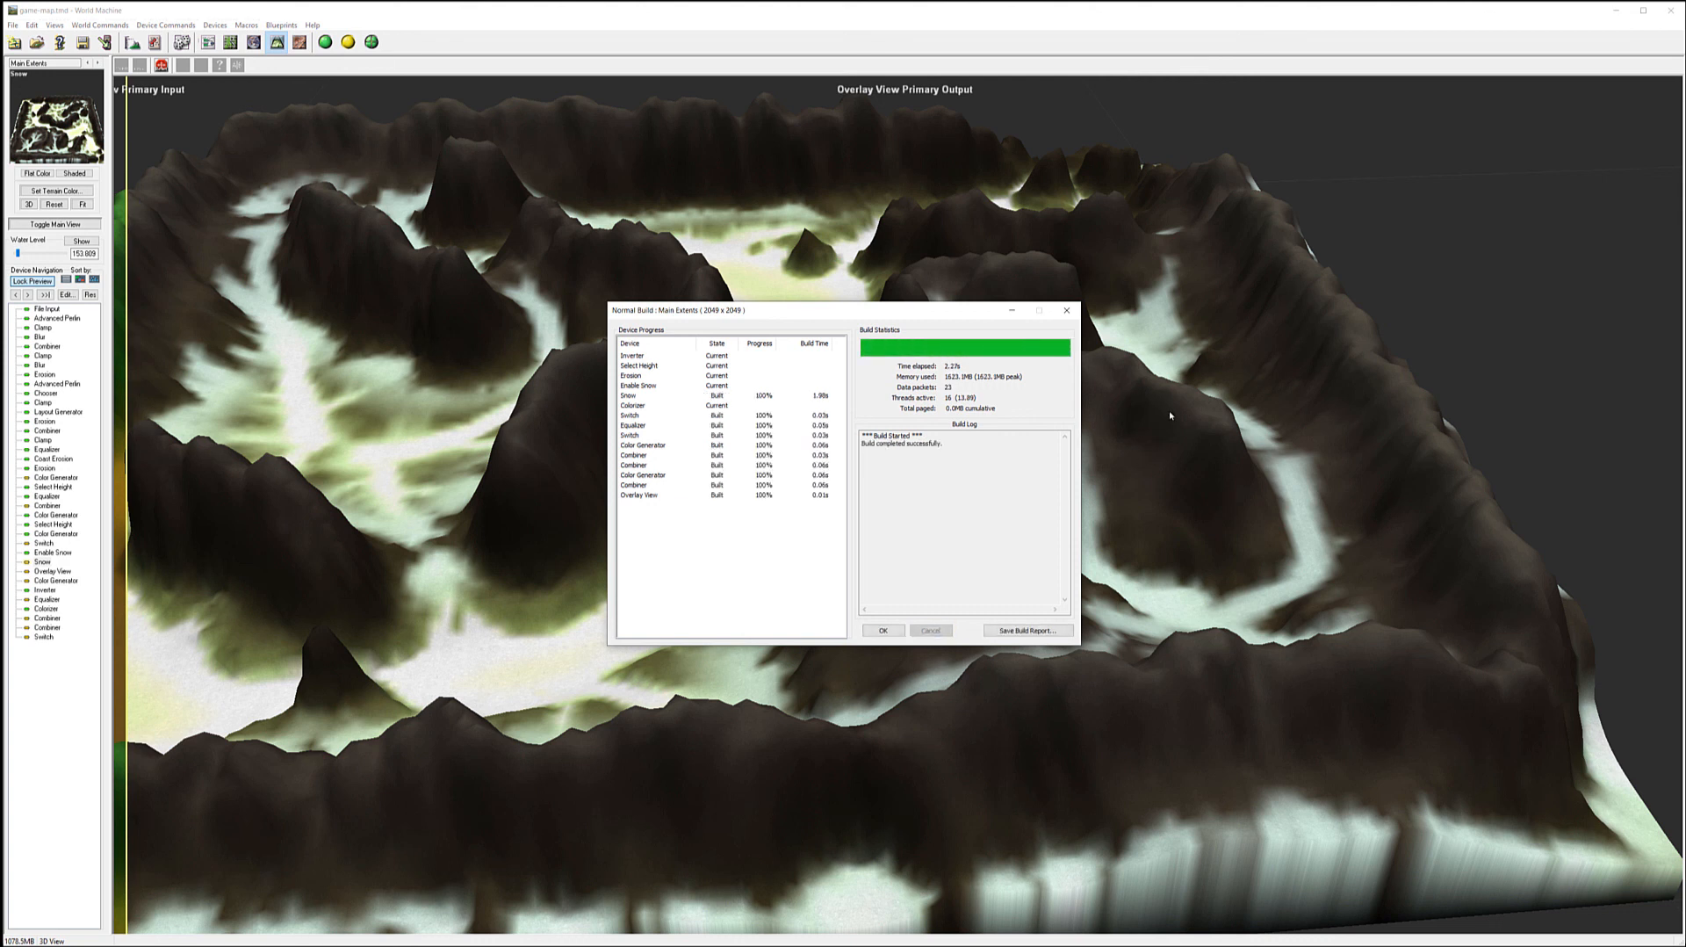
click(884, 630)
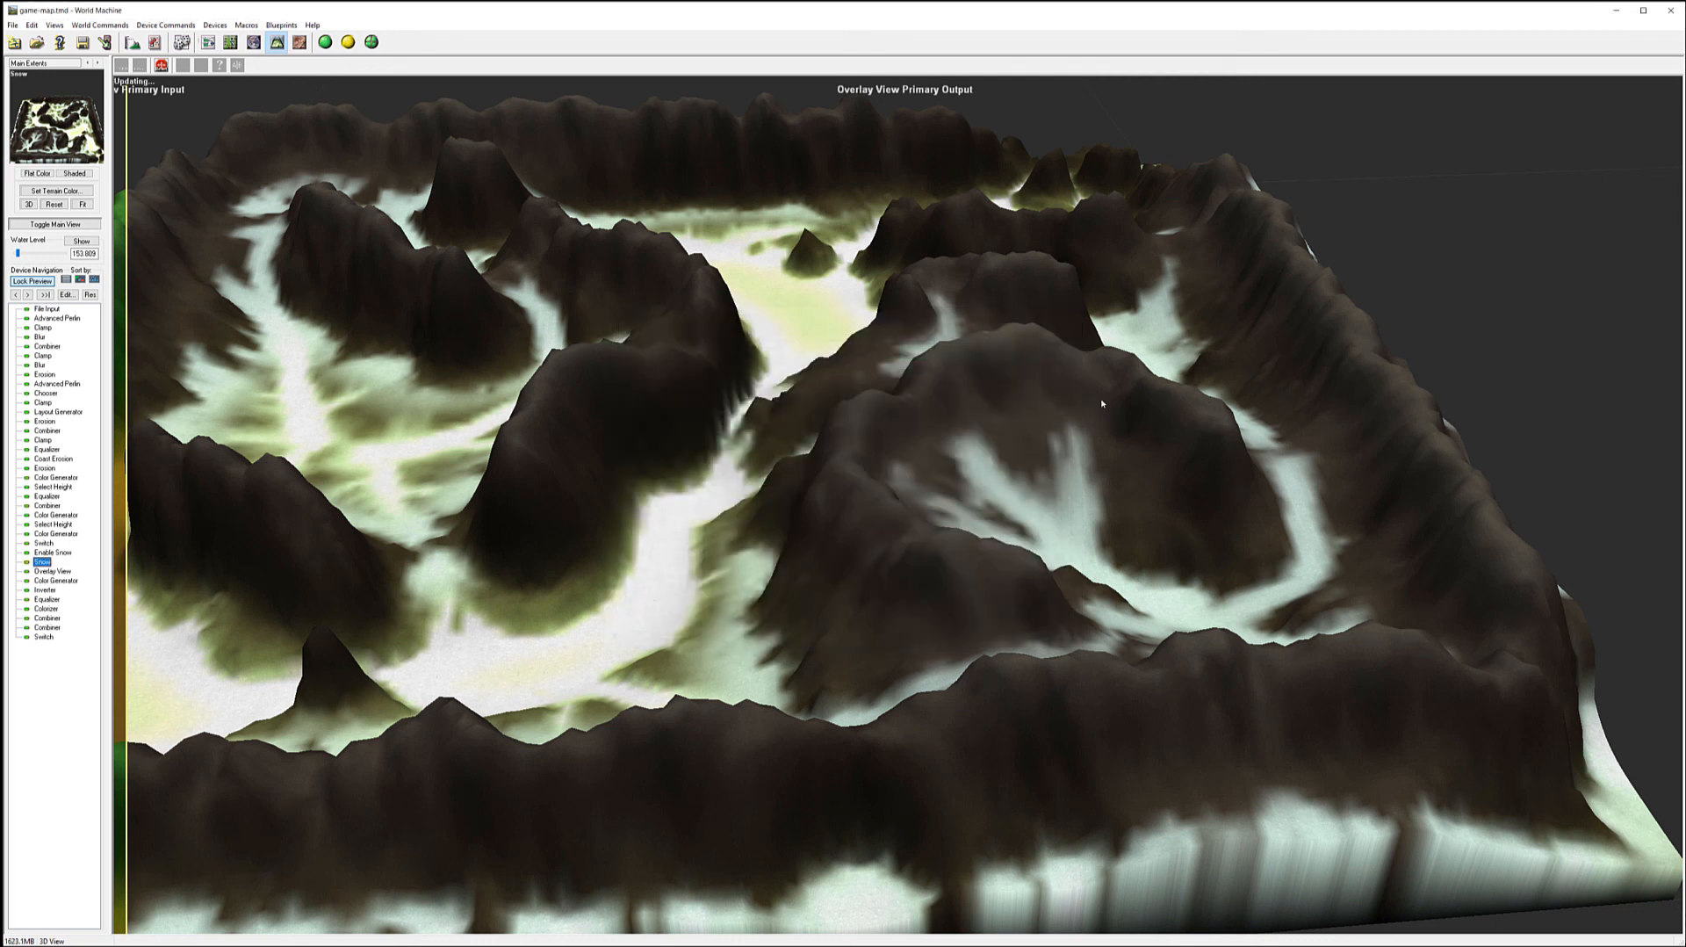
drag(1071, 444, 866, 433)
drag(749, 483, 781, 445)
drag(743, 531, 903, 455)
drag(896, 585, 780, 441)
drag(684, 379, 970, 520)
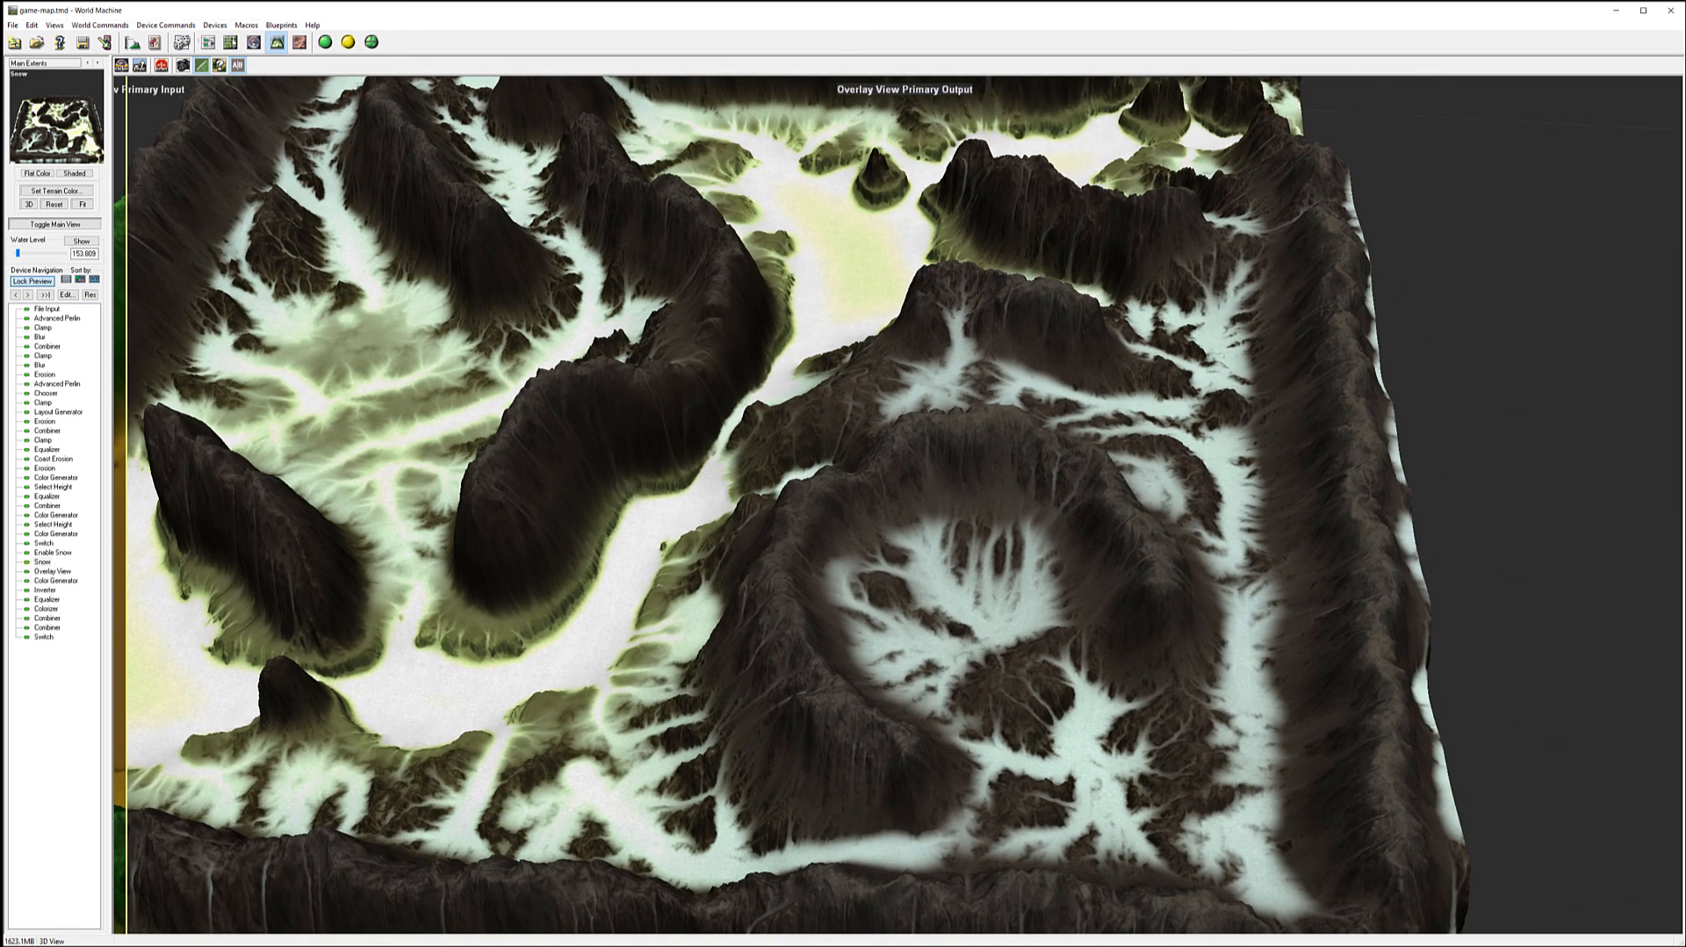
- In the device network, shift the two Combiners feeding the Overlay View leftward and move Enable Snow up and left of its Switches
click(208, 42)
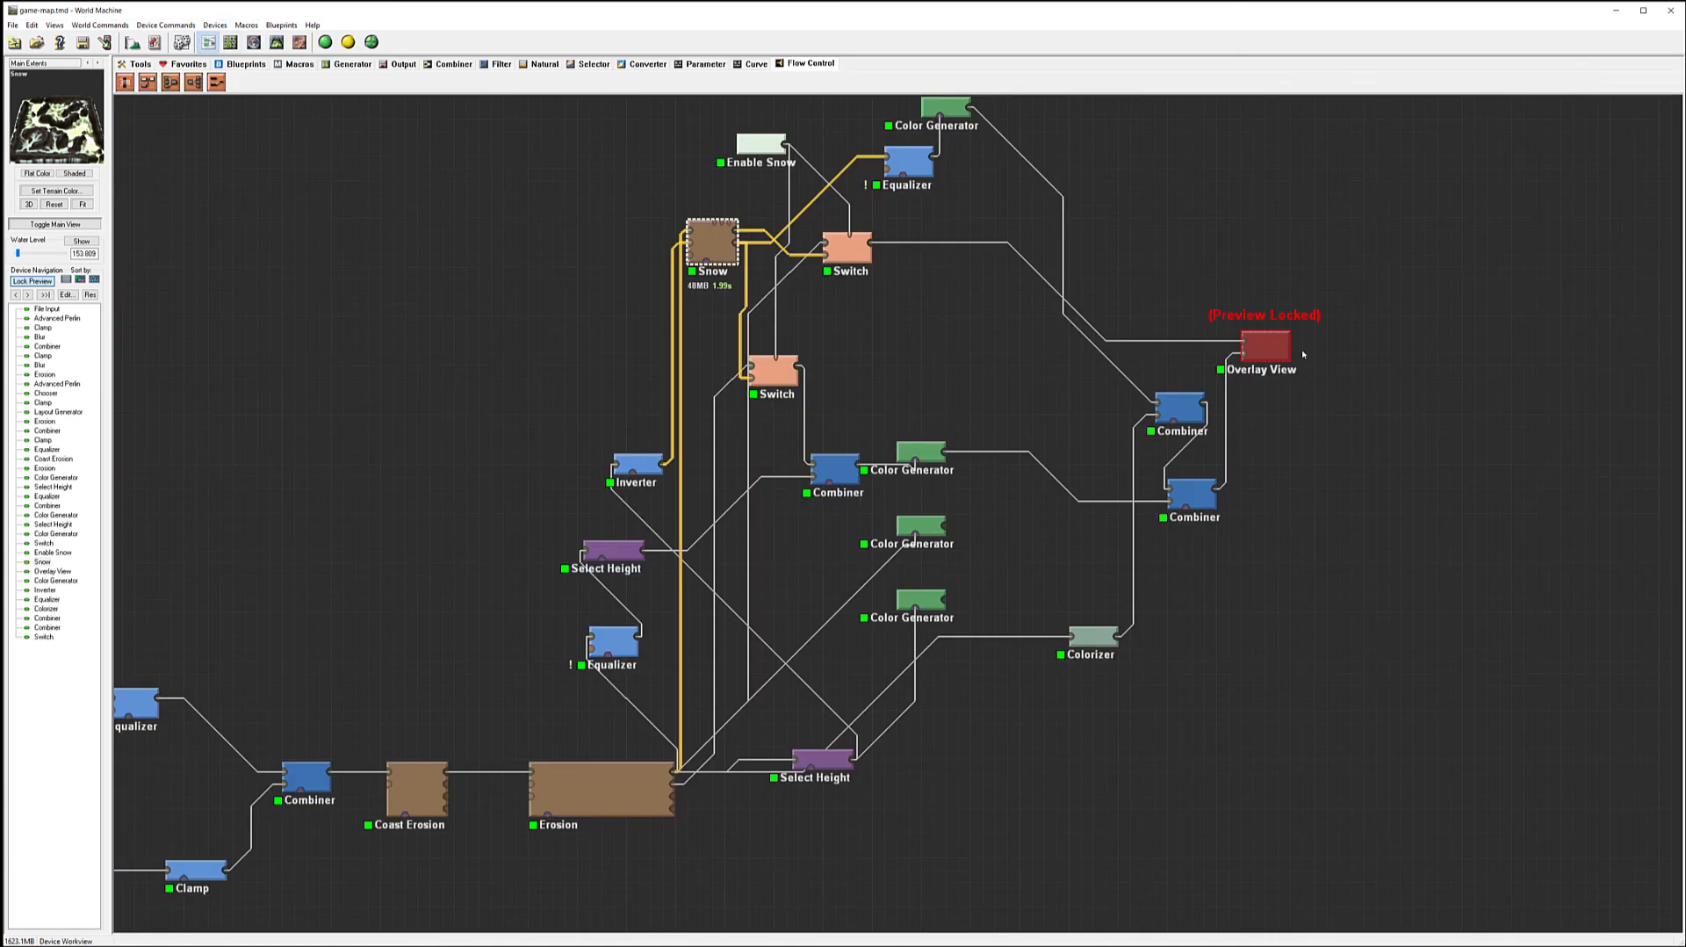
drag(1176, 417, 1127, 404)
drag(1191, 494, 1179, 493)
drag(1274, 244, 1088, 567)
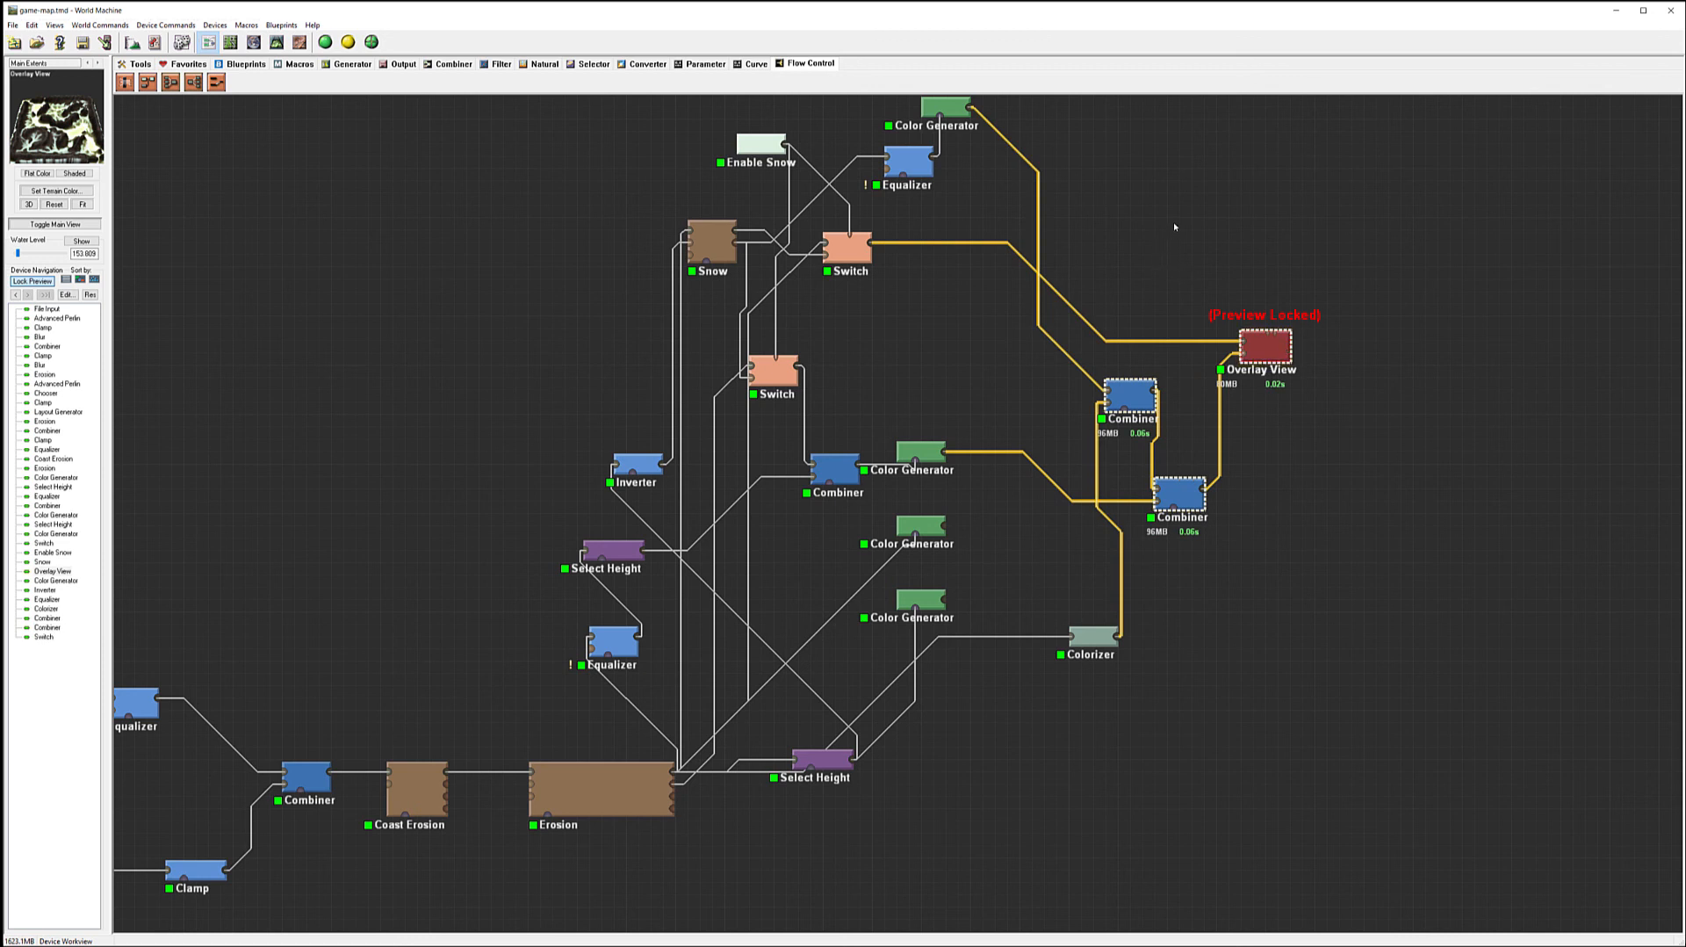
right_drag(1175, 227, 1054, 347)
drag(641, 263, 579, 202)
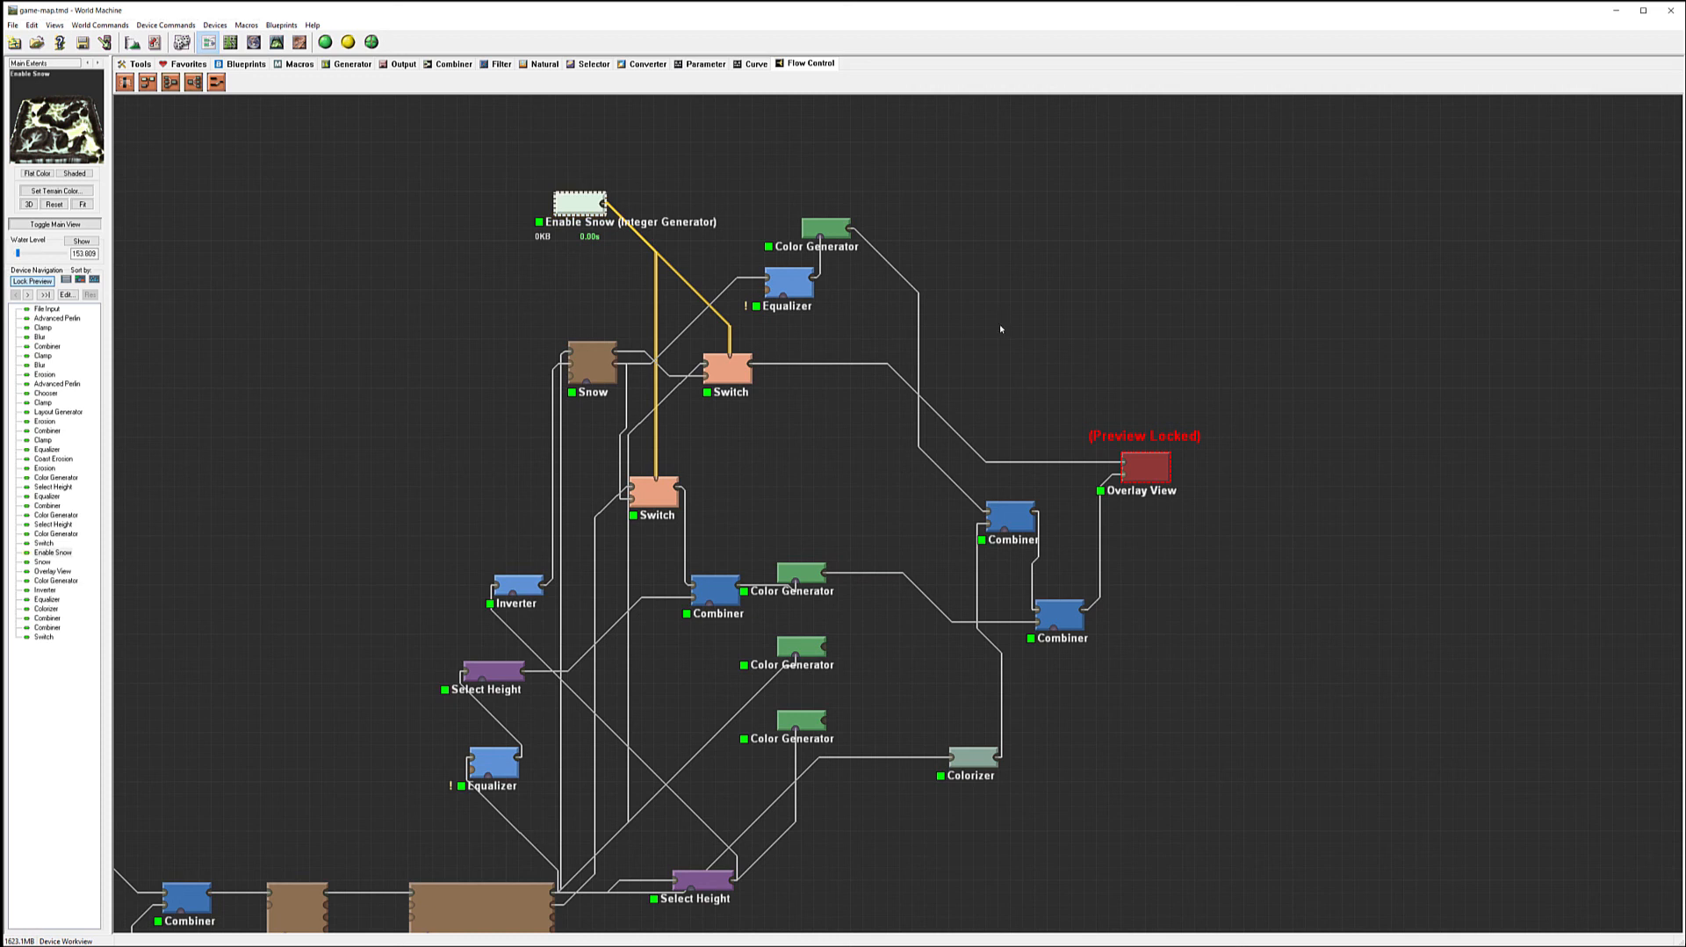
- Lower the Switch beside the Snow device slightly and raise the Combiner fed by the other Switch
right_drag(1000, 329, 1069, 226)
mouse_move(727, 401)
mouse_down()
mouse_move(820, 386)
mouse_move(727, 402)
mouse_up()
drag(774, 488, 774, 475)
drag(798, 276, 797, 302)
- Arrange the three Color Generators beside that Combiner in an aligned vertical column and lower the Colorizer slightly
drag(862, 471, 874, 433)
drag(868, 541, 880, 527)
drag(877, 614, 900, 601)
drag(1029, 659, 1030, 672)
drag(870, 537, 870, 525)
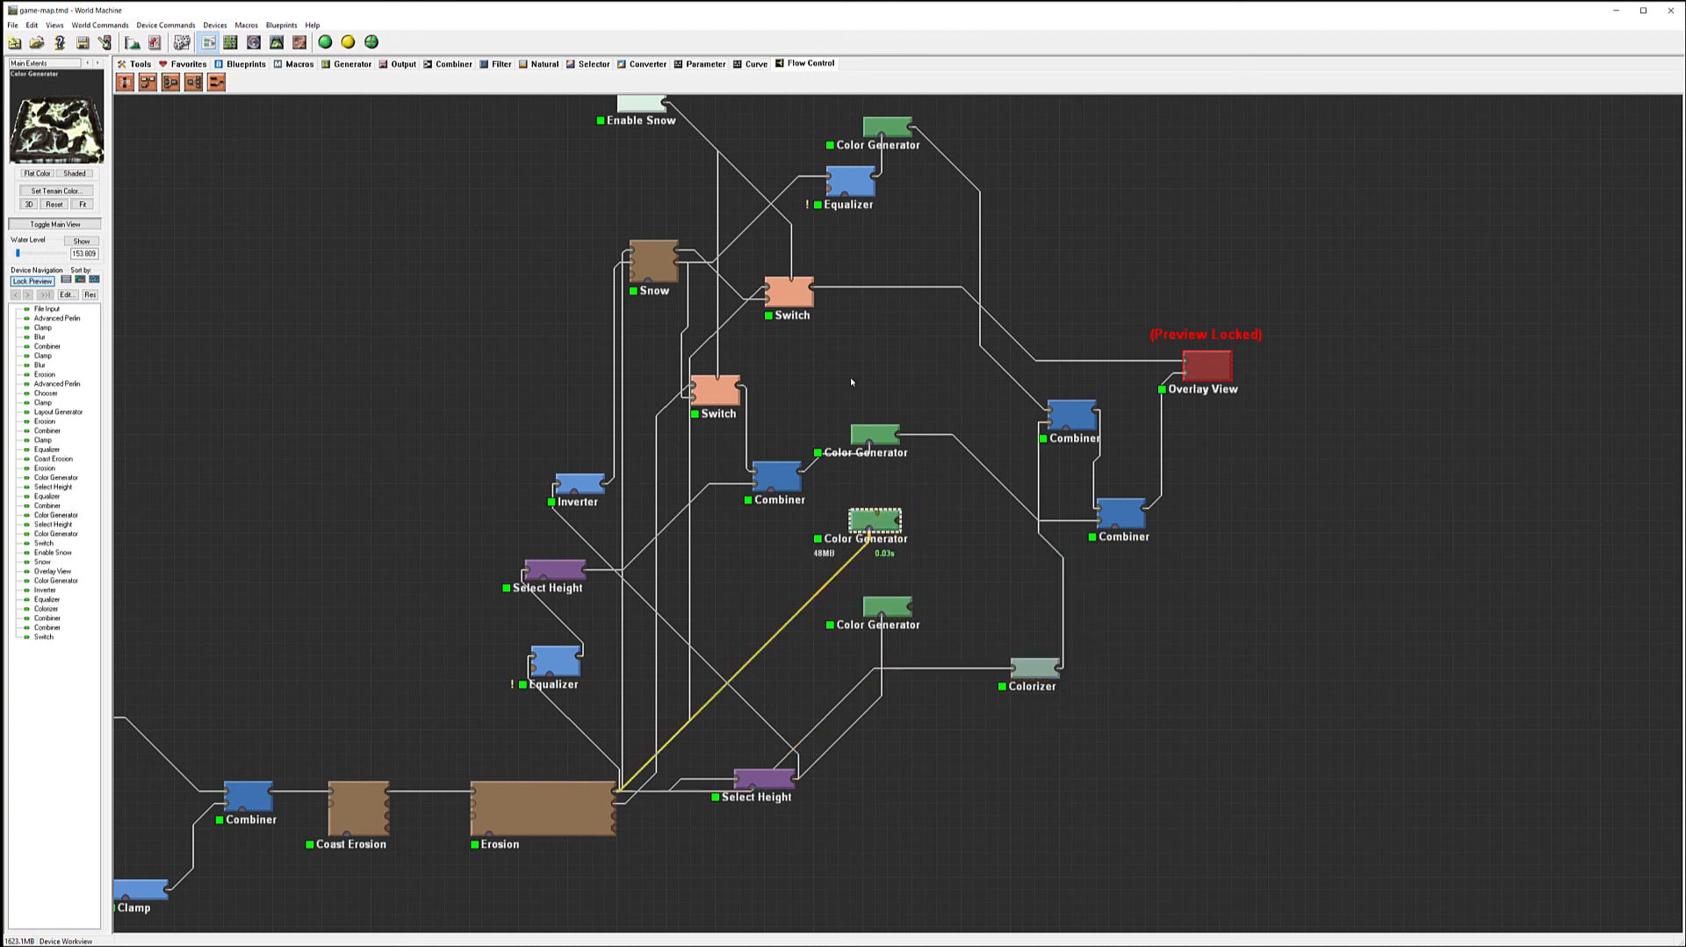
click(663, 266)
click(892, 606)
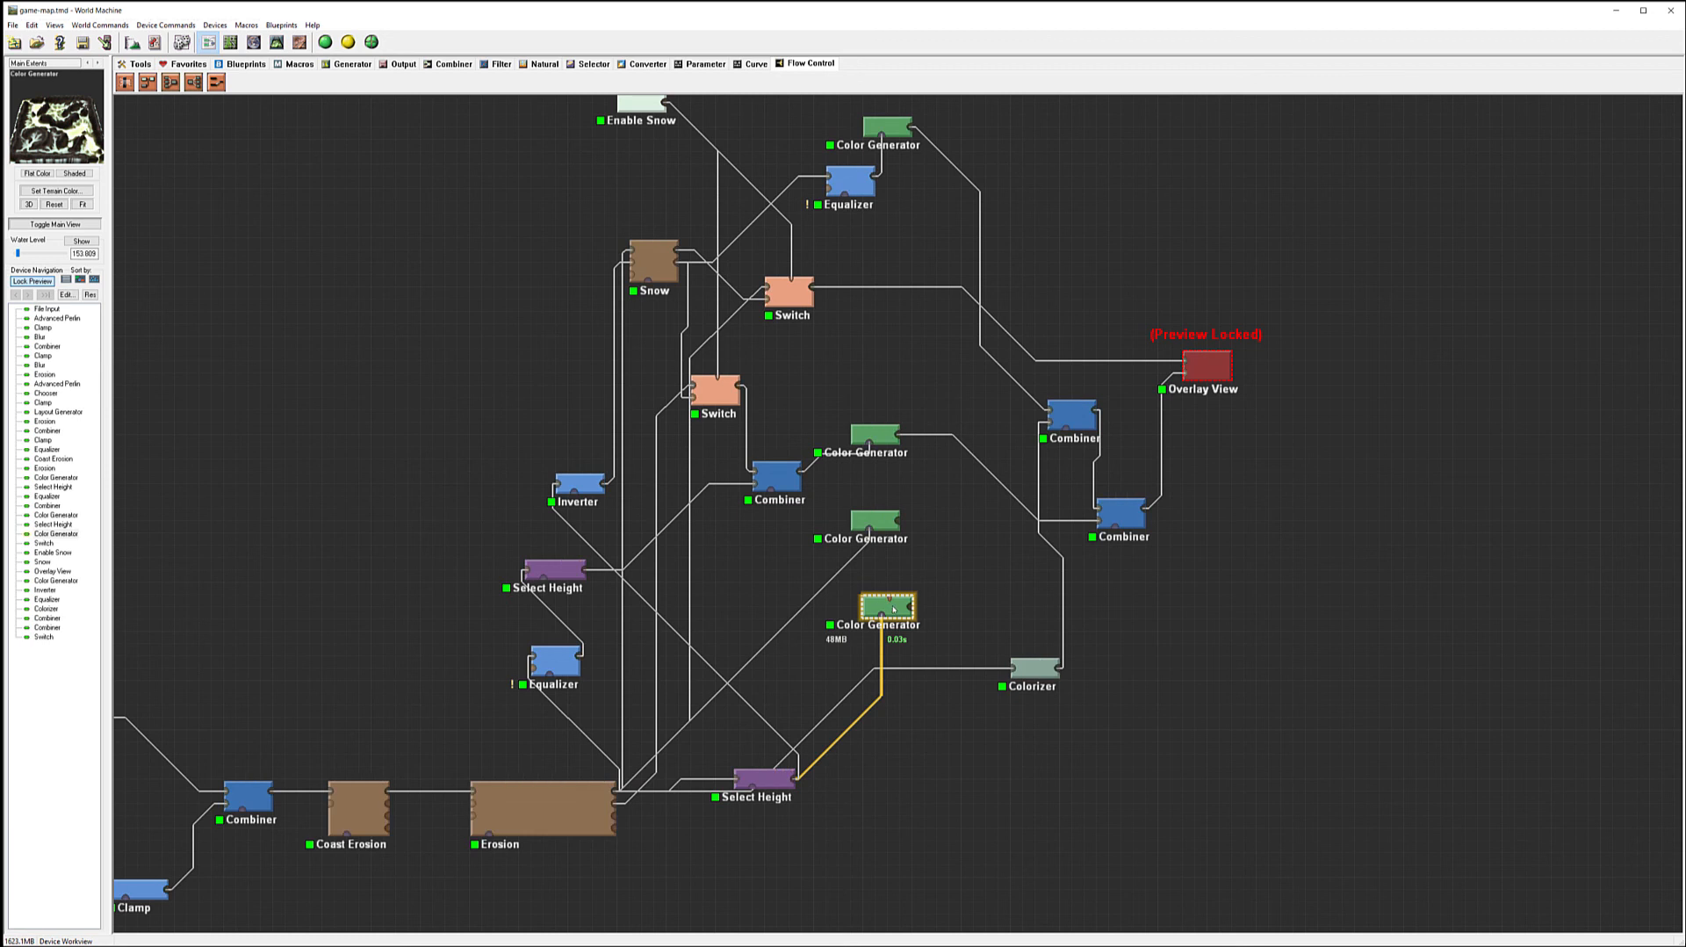
drag(893, 606, 880, 594)
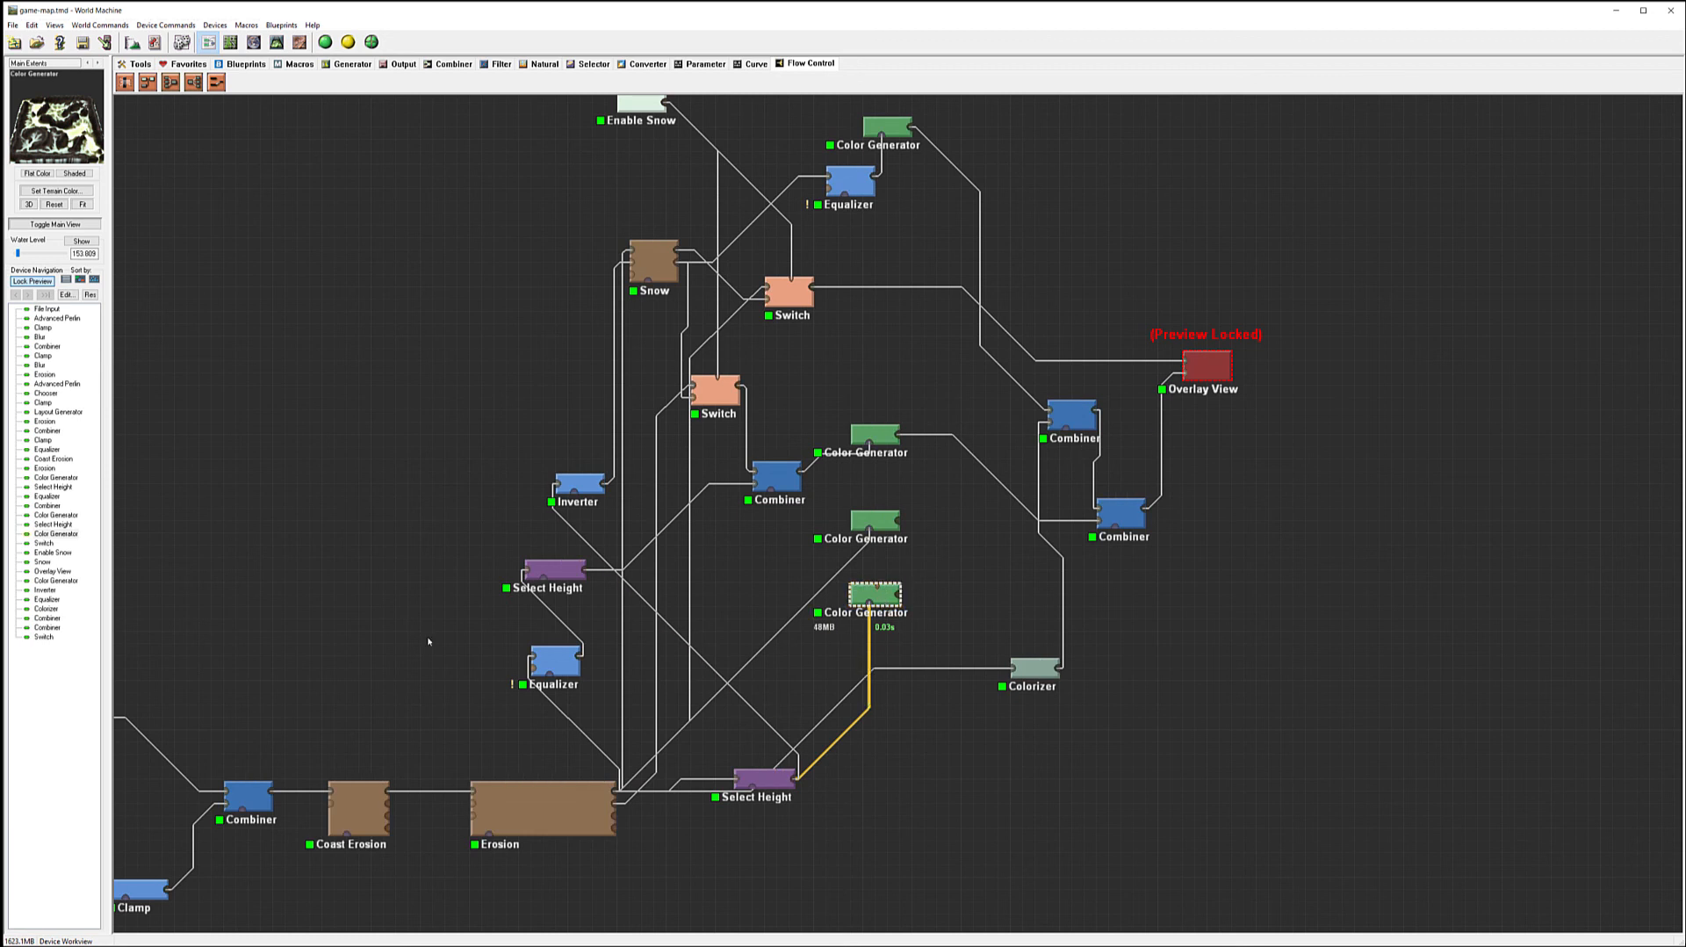